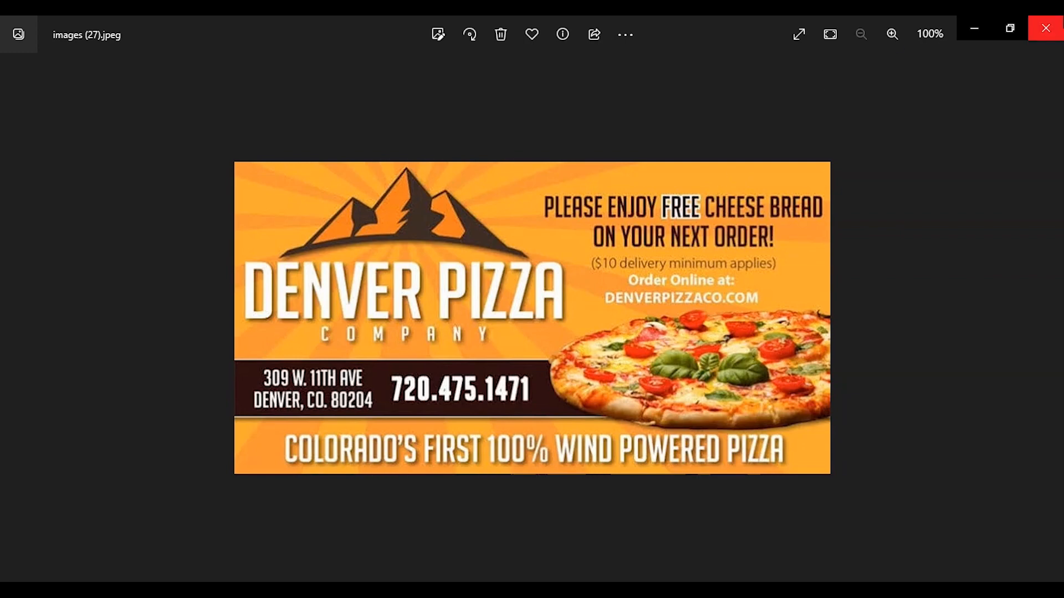
Close the Denver Pizza image in Photos, minimize Documents, and restore the Chrome window
click(1045, 28)
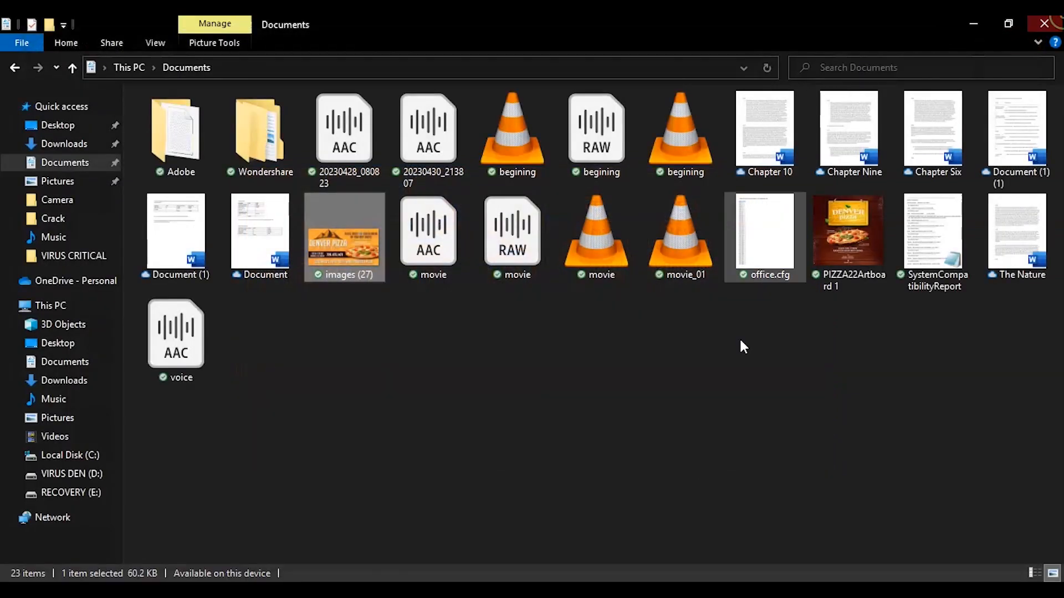
click(973, 22)
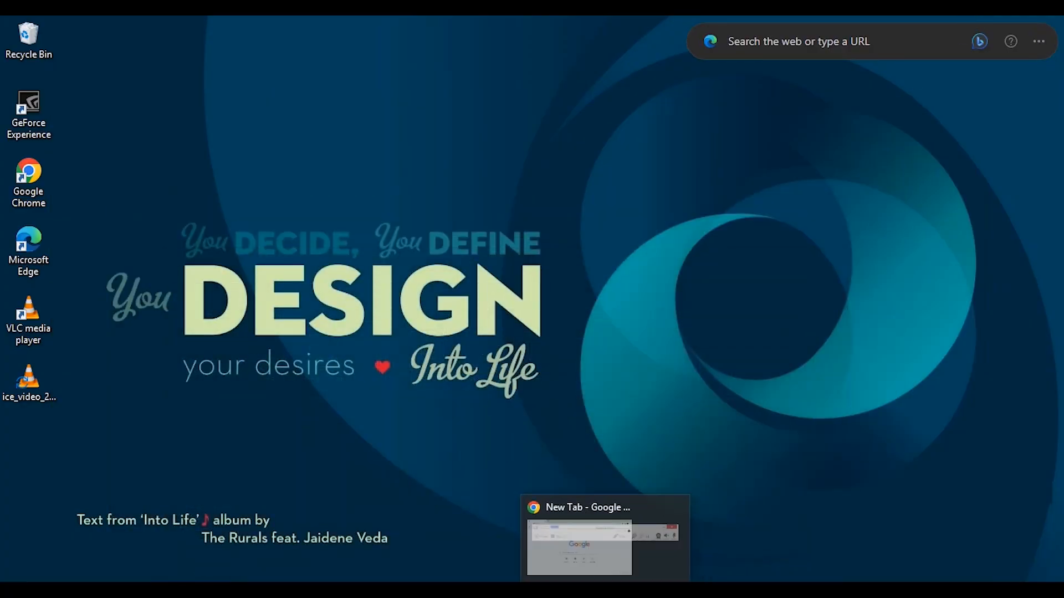
click(591, 589)
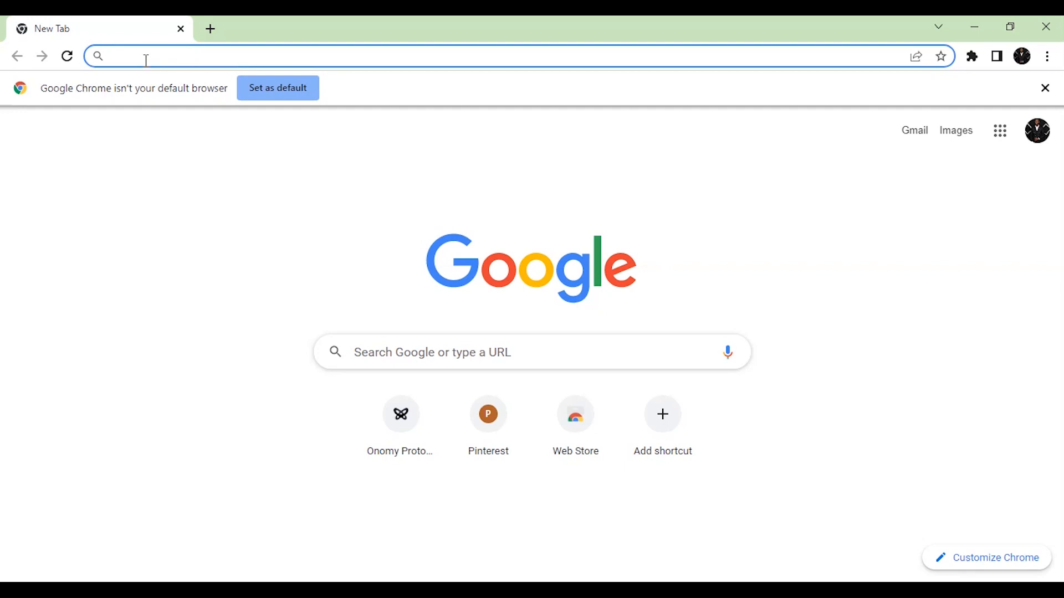
Load pinterest.com by accepting the address-bar autocomplete for 'pin'
text(pinterest.com)
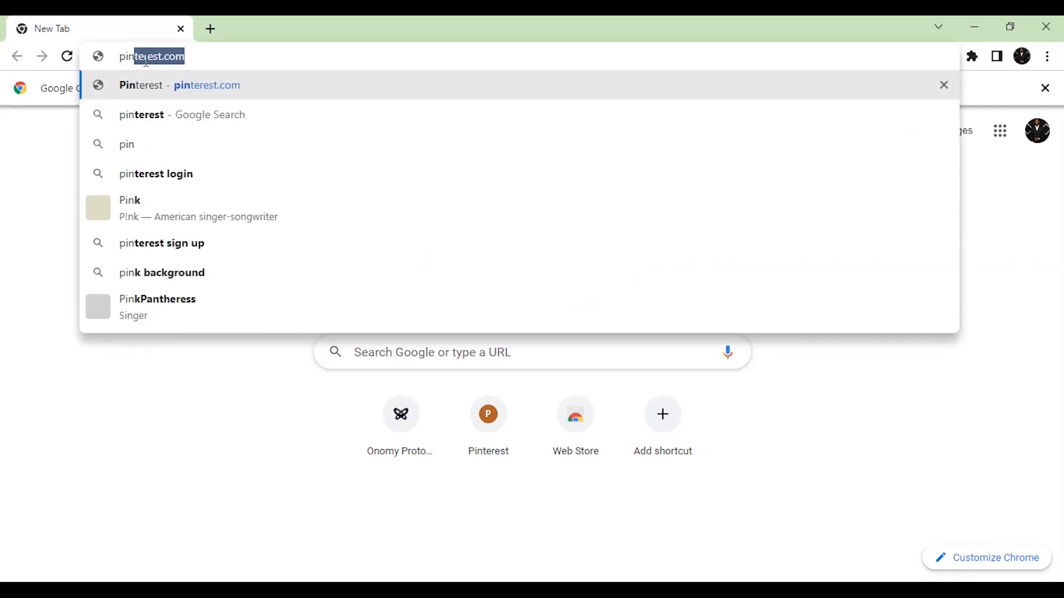
key(Right)
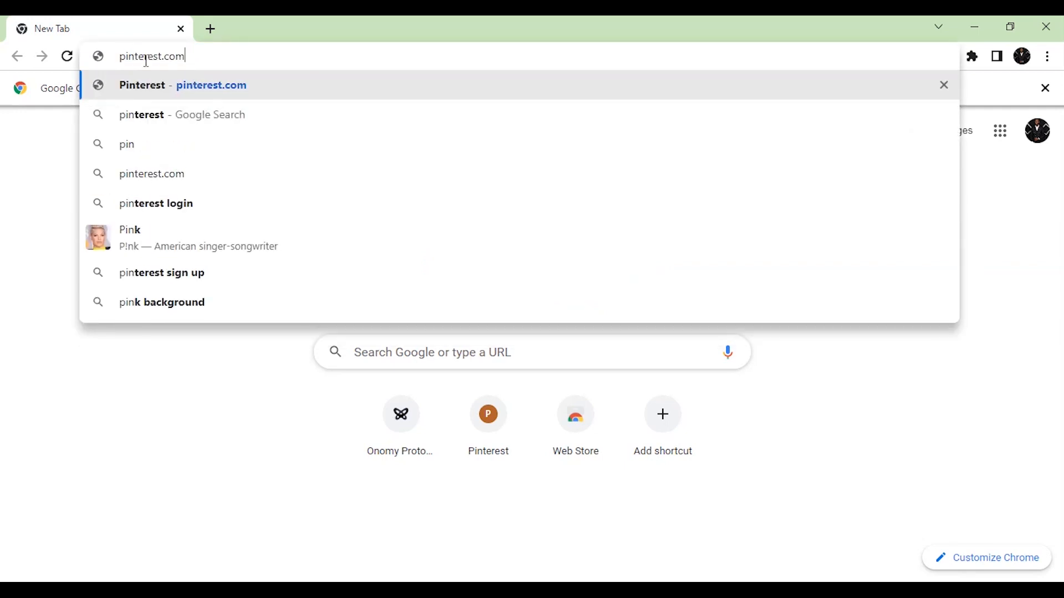
key(Return)
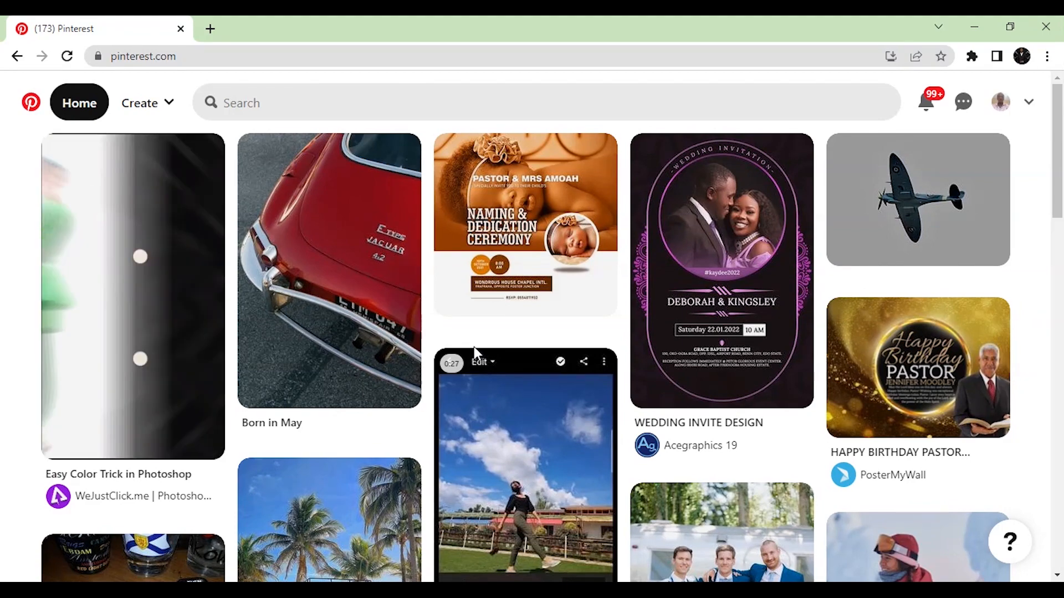
Scroll down and back up through the Pinterest home feed of design pins
scroll(488, 342, down, 6)
scroll(487, 342, down, 8)
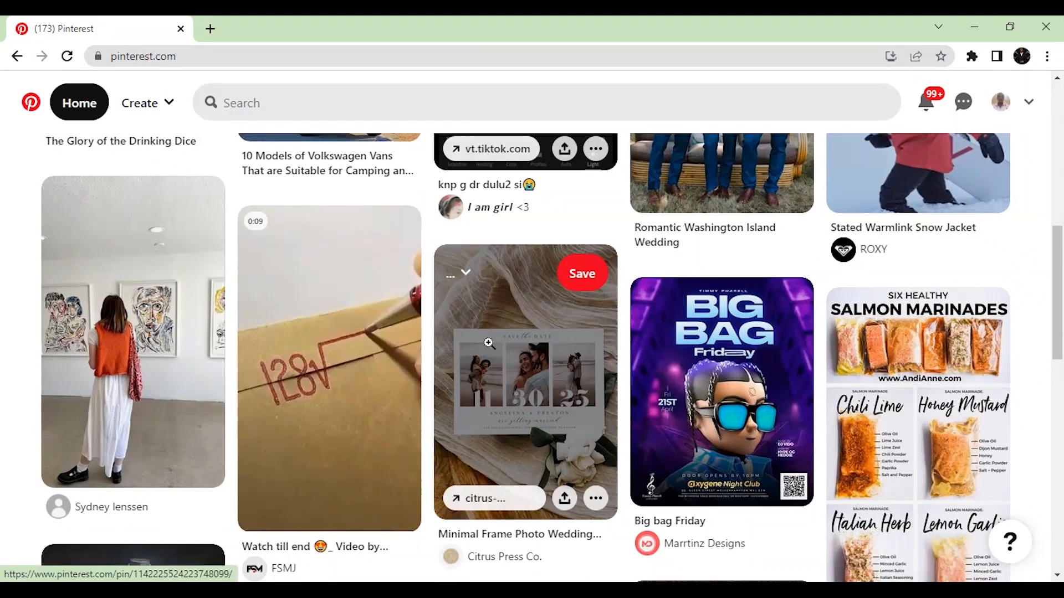
scroll(490, 341, up, 7)
scroll(492, 340, up, 7)
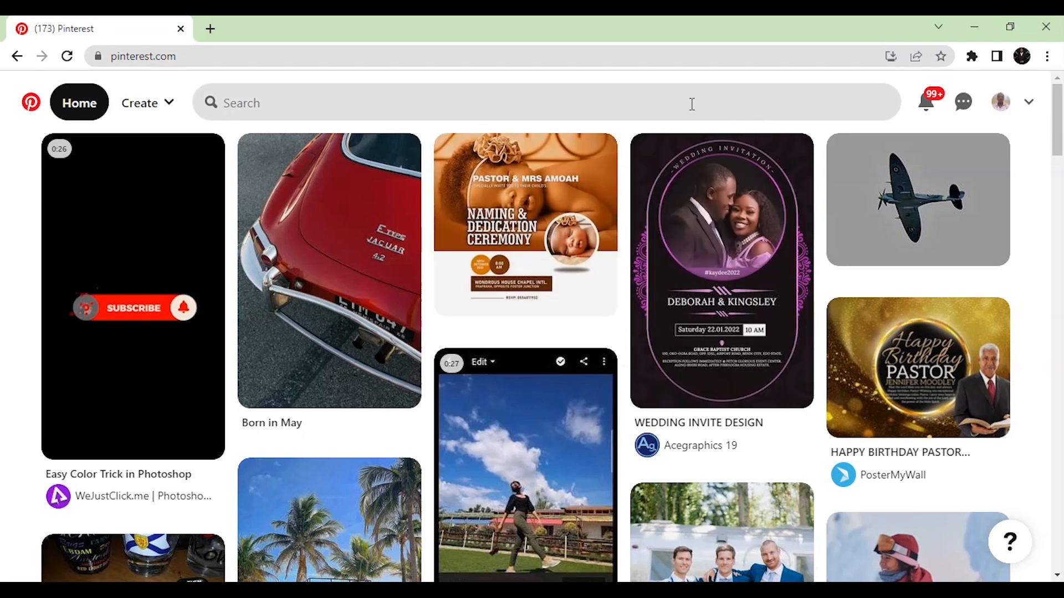
Search Pinterest for 'food poster design'
click(644, 99)
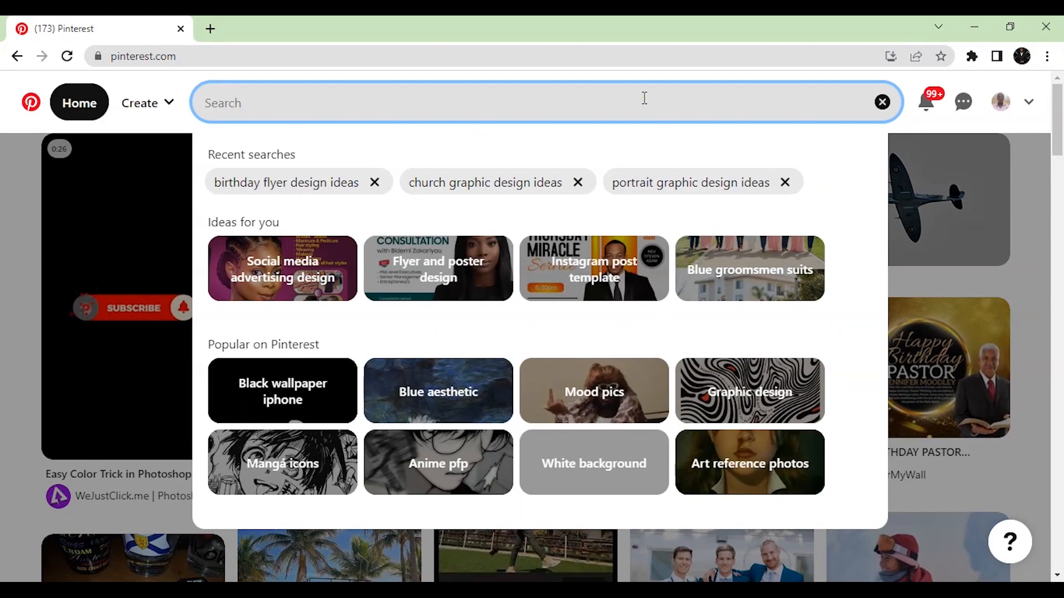
text(f)
key(BackSpace)
text(f)
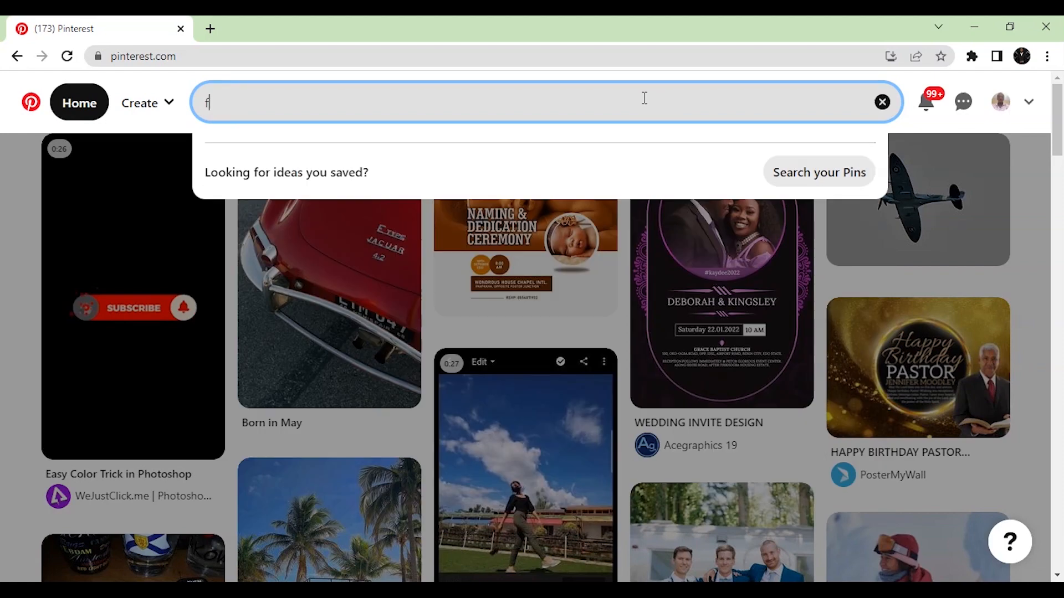
text(ood )
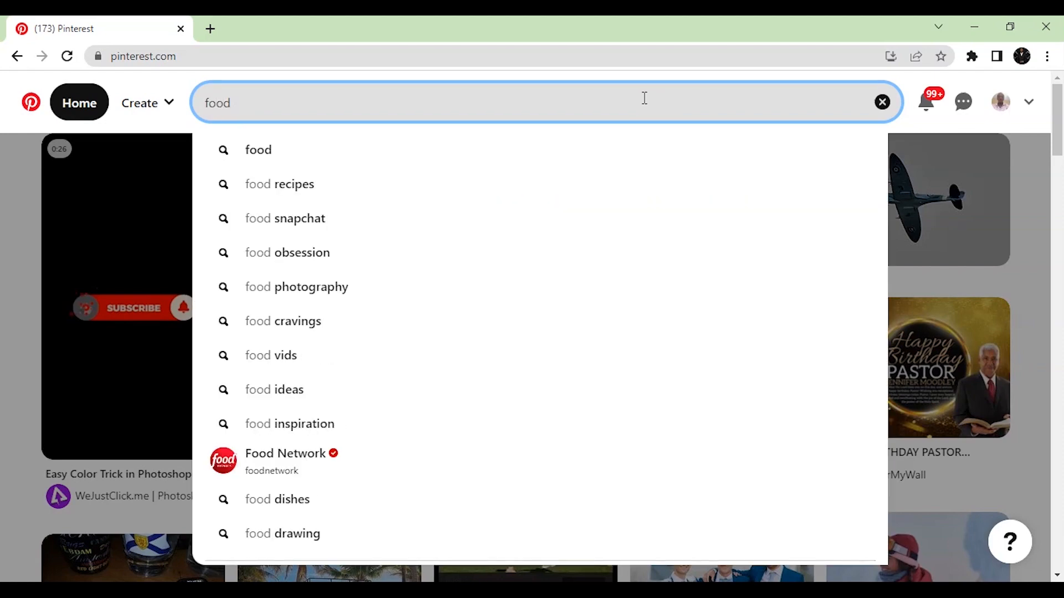
text(poster)
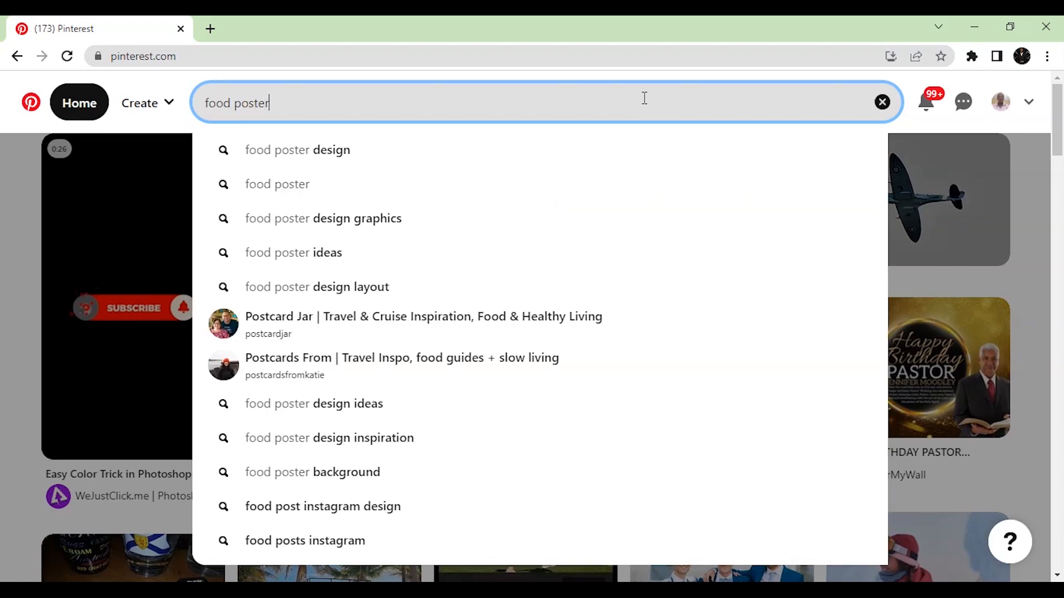
text( design)
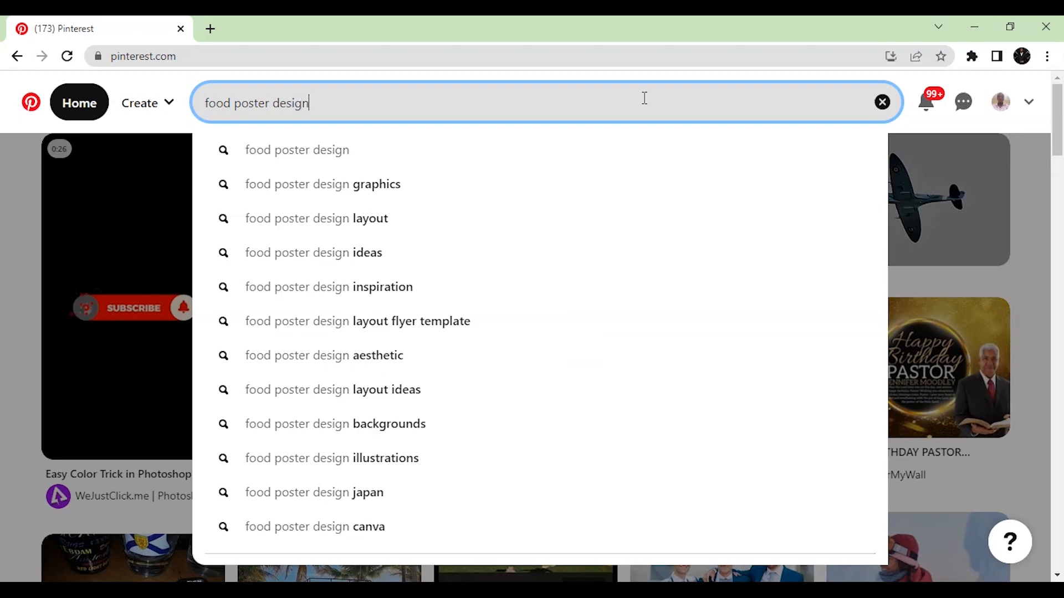
key(Return)
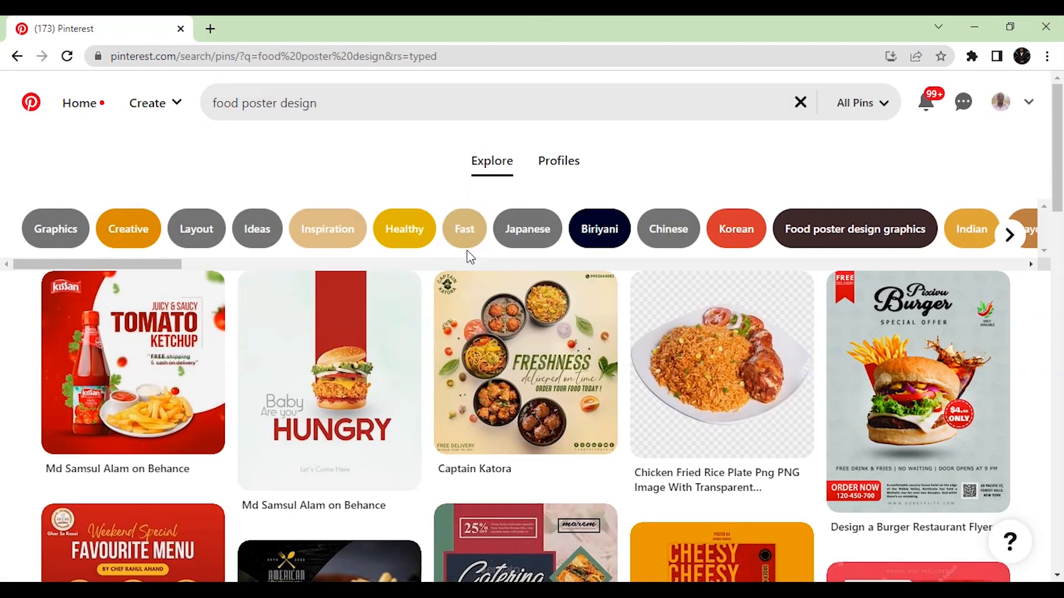
Scroll through the food poster results, such as burger, takeout and weekend menu posters
scroll(221, 360, down, 2)
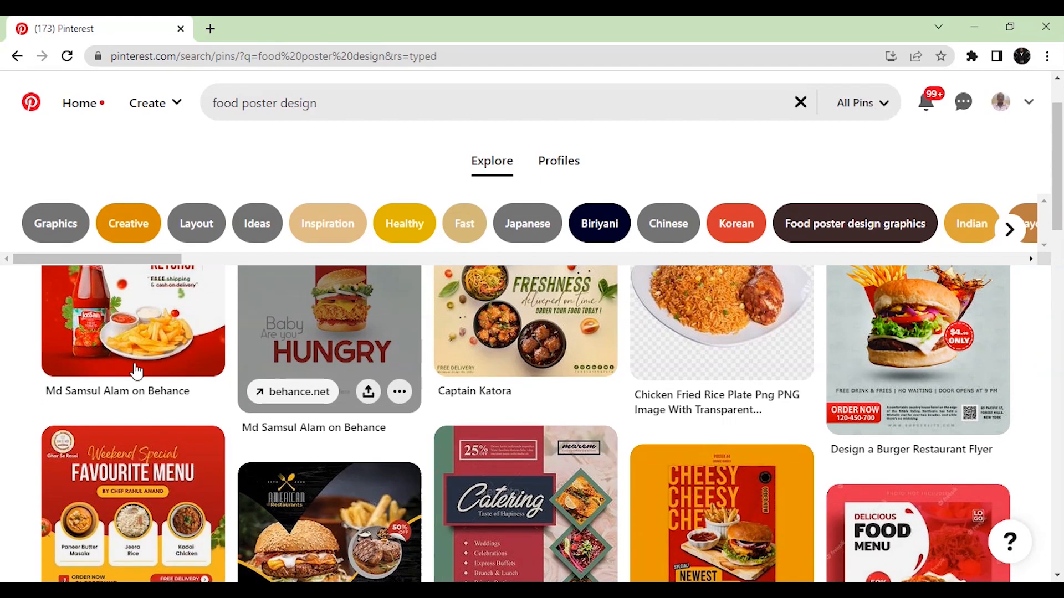
scroll(149, 417, down, 4)
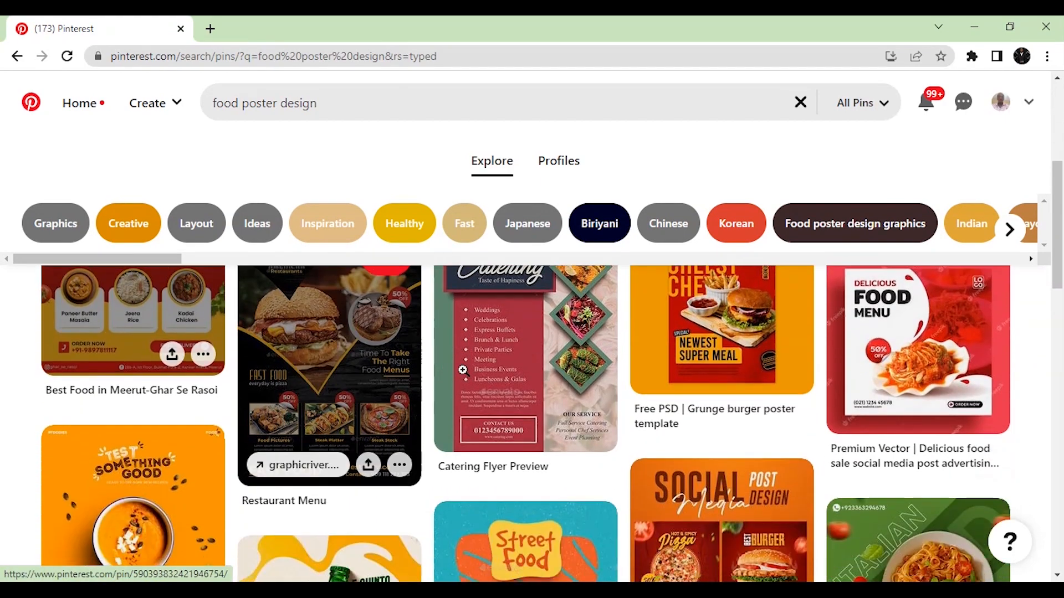
scroll(257, 407, down, 8)
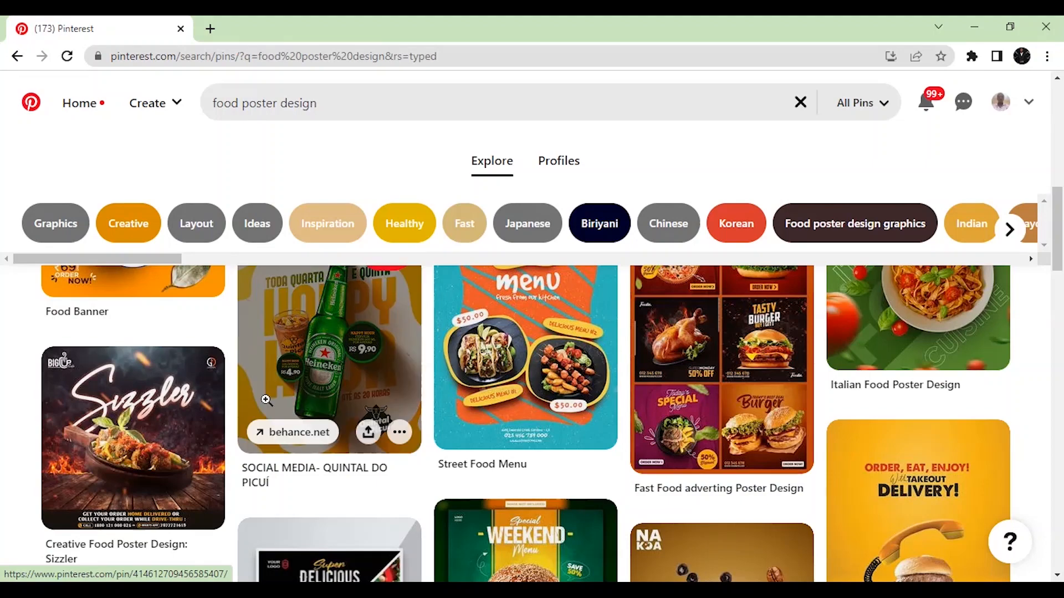
scroll(532, 421, down, 2)
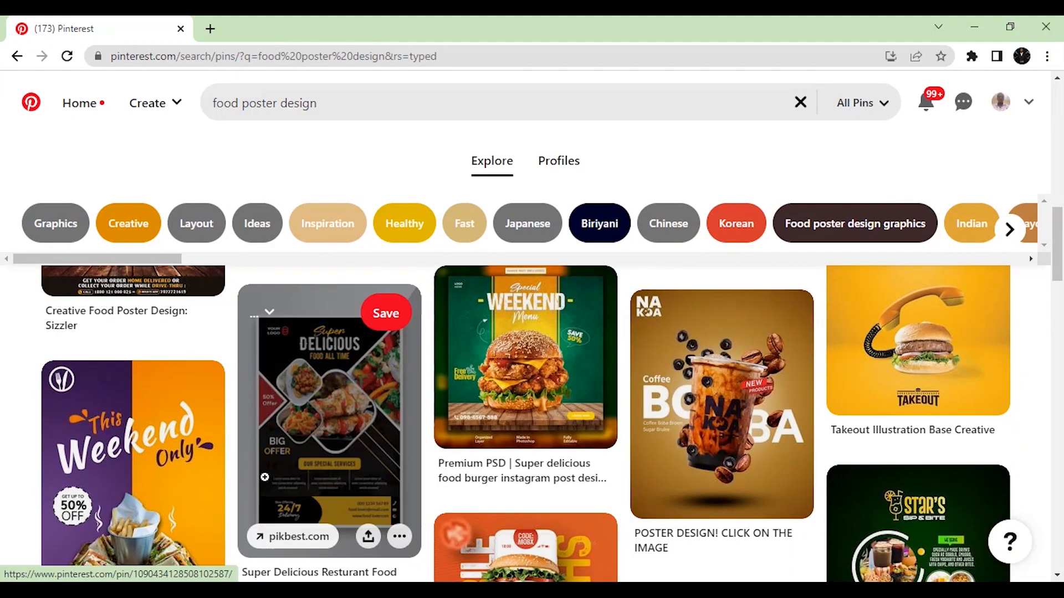
scroll(394, 480, down, 5)
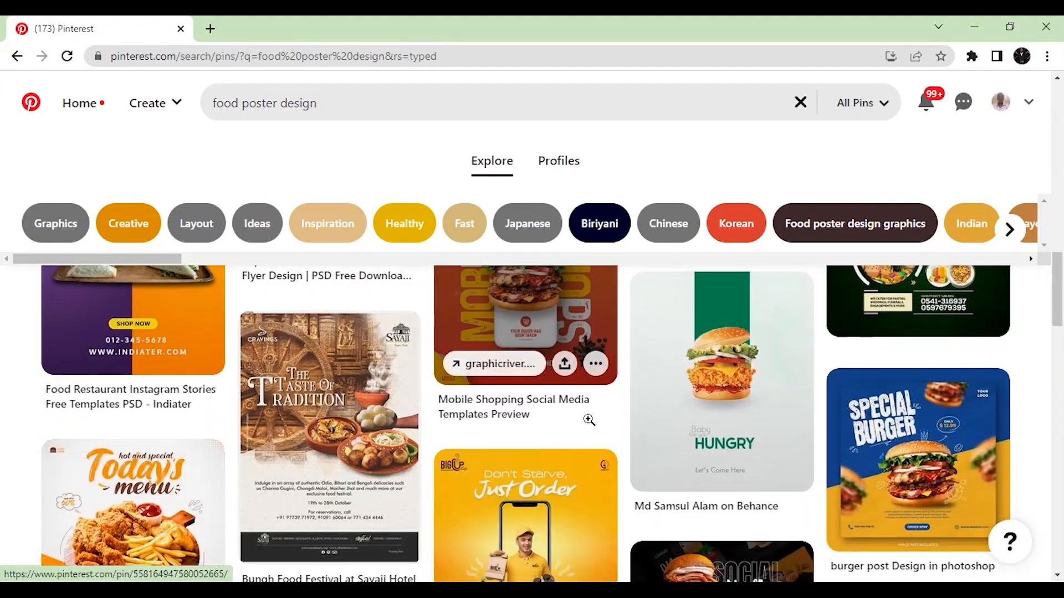
scroll(613, 451, down, 3)
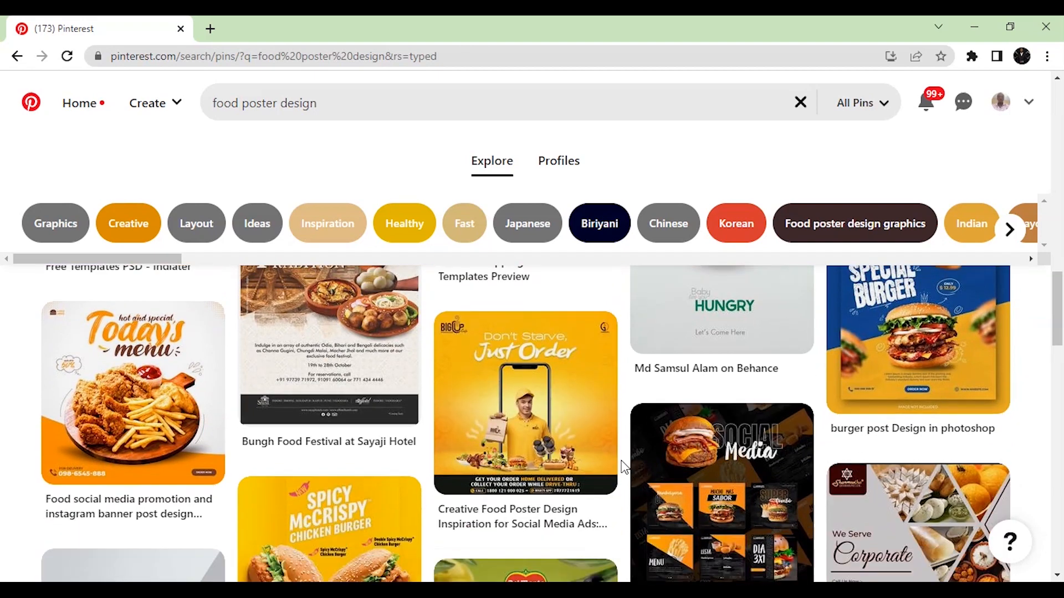
scroll(625, 467, down, 4)
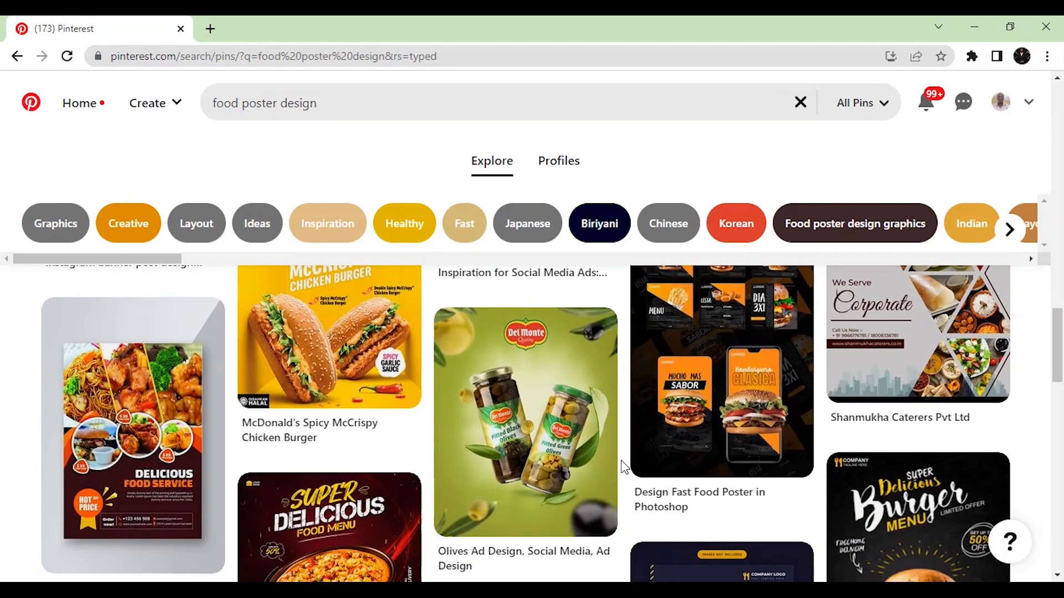
scroll(624, 467, down, 4)
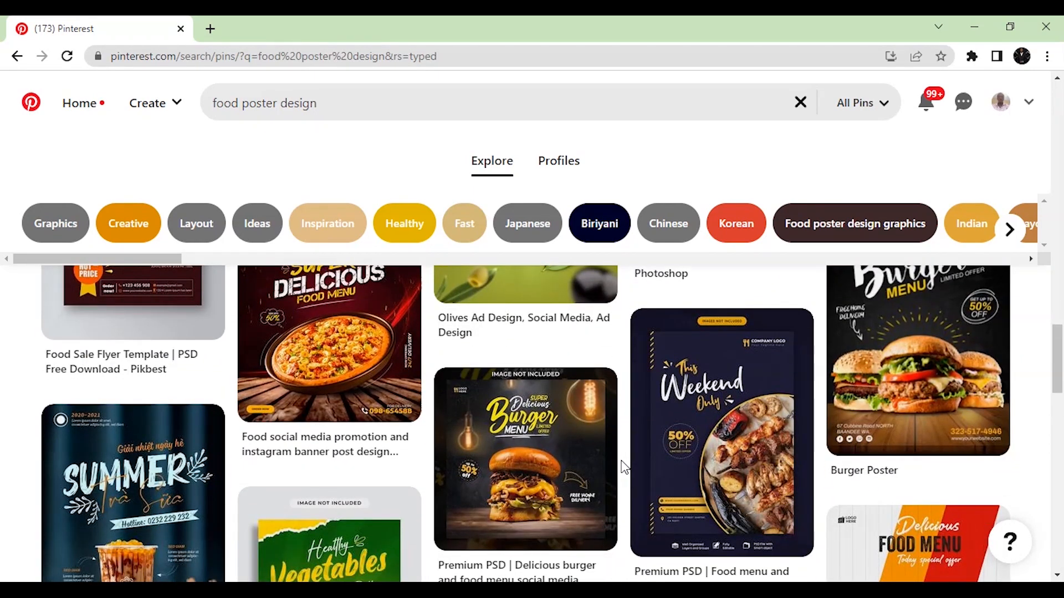
scroll(625, 467, down, 4)
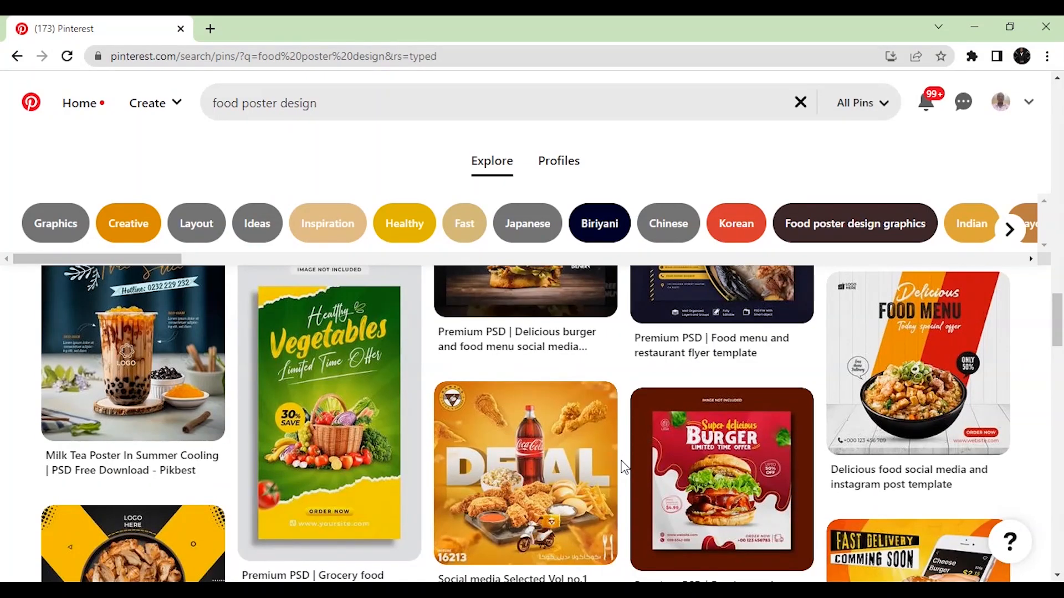
scroll(625, 468, down, 3)
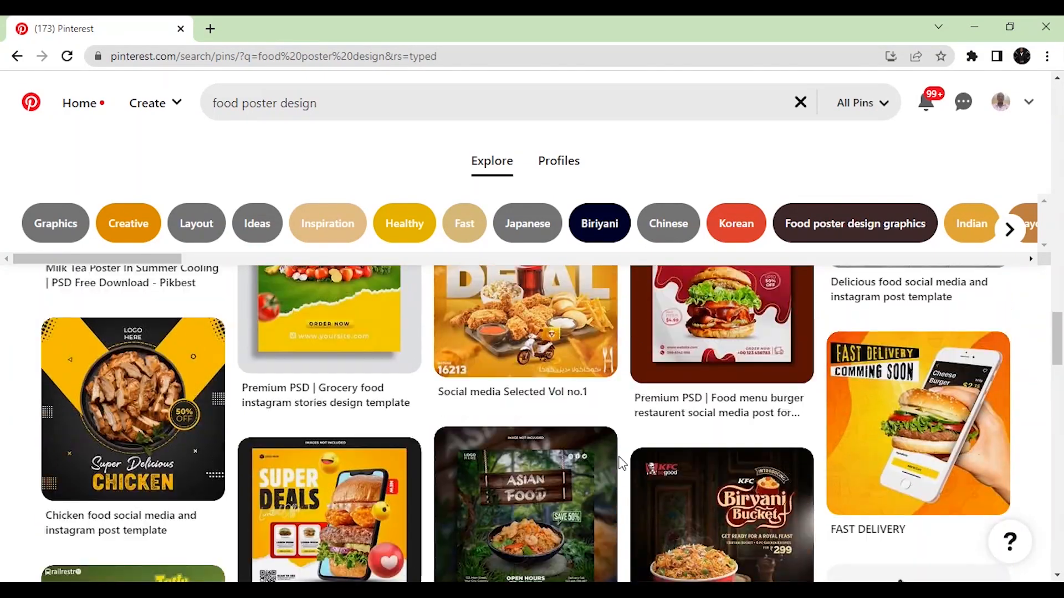
scroll(621, 465, up, 5)
scroll(621, 461, down, 8)
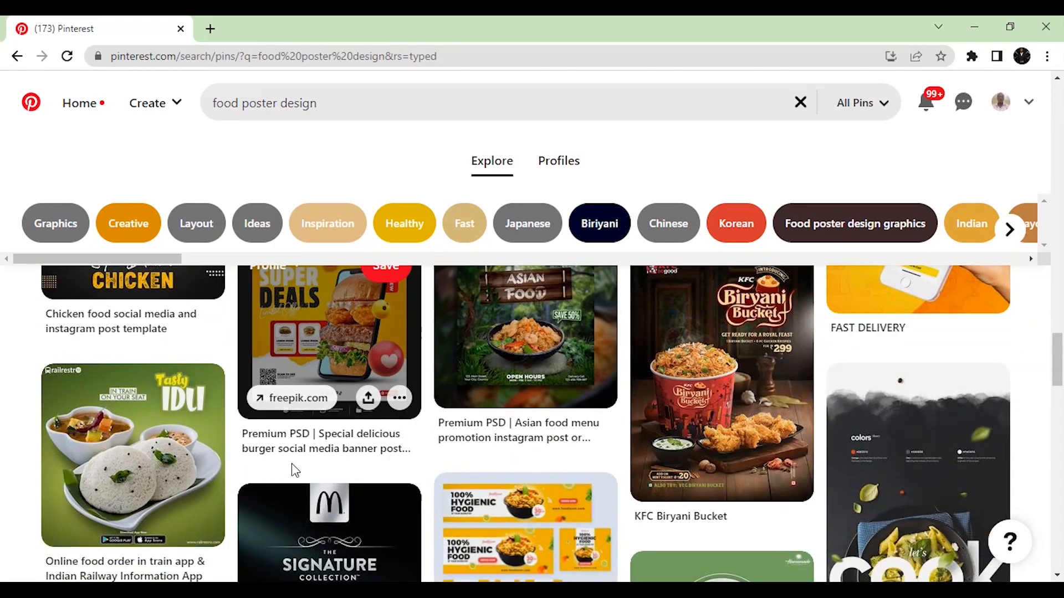
scroll(263, 434, up, 4)
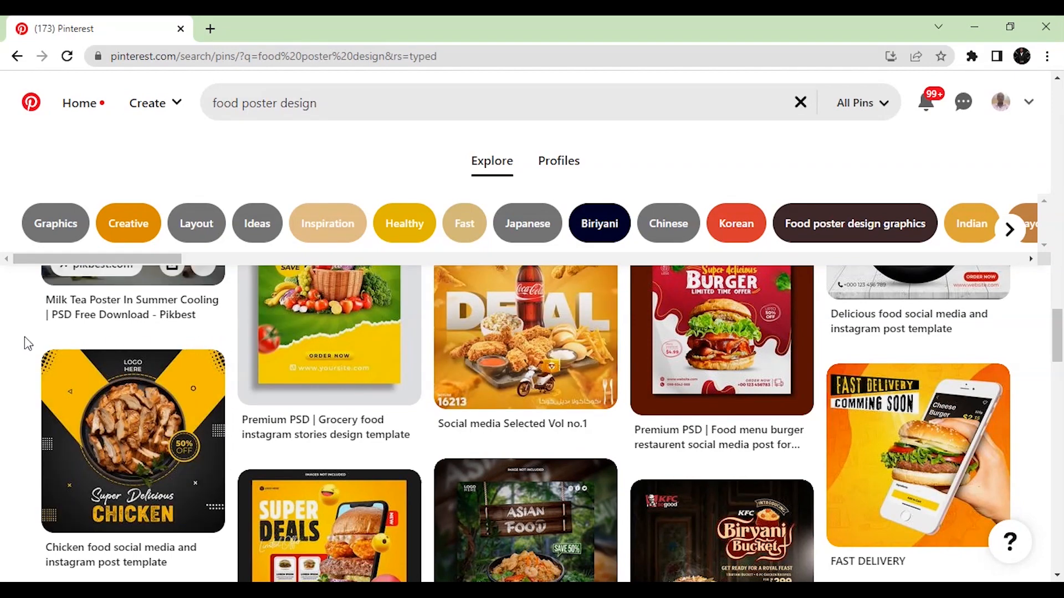
scroll(349, 433, up, 5)
scroll(454, 443, down, 2)
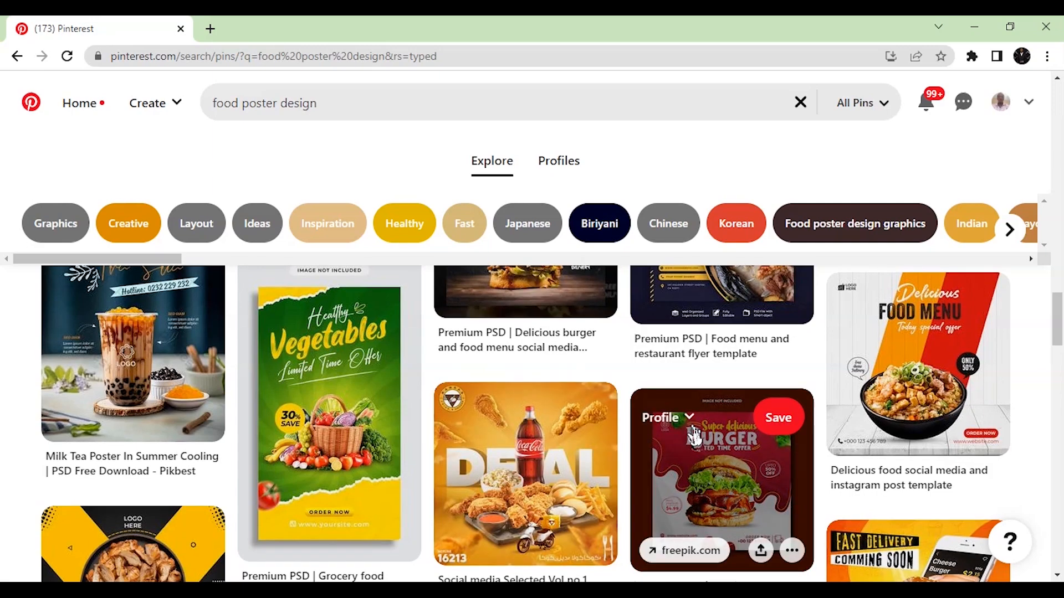
scroll(501, 406, down, 8)
scroll(411, 377, down, 15)
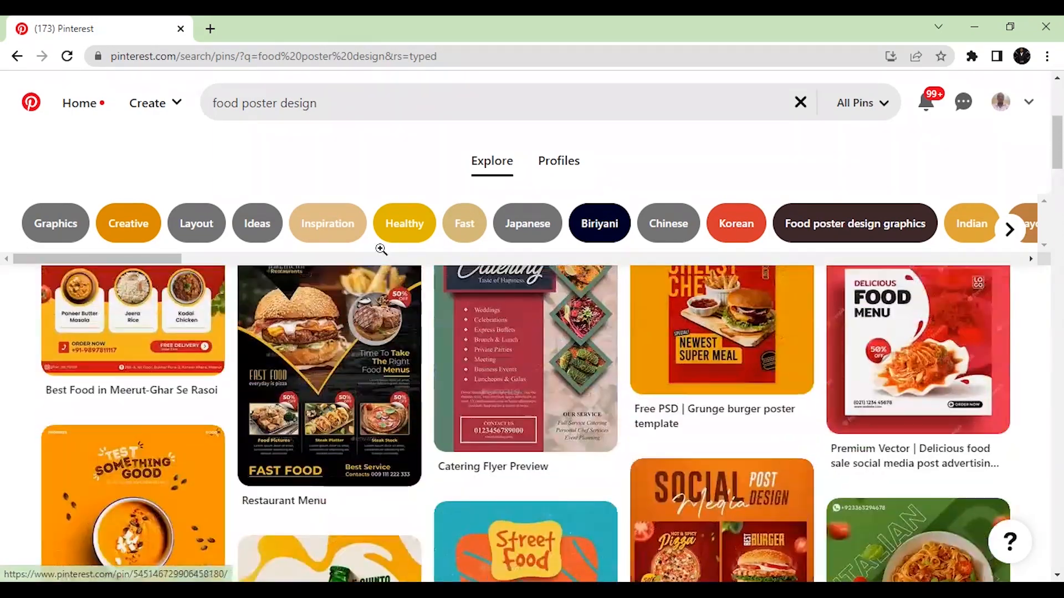
Change the search query to 'pizza poster design'
click(361, 103)
drag(361, 103, 203, 115)
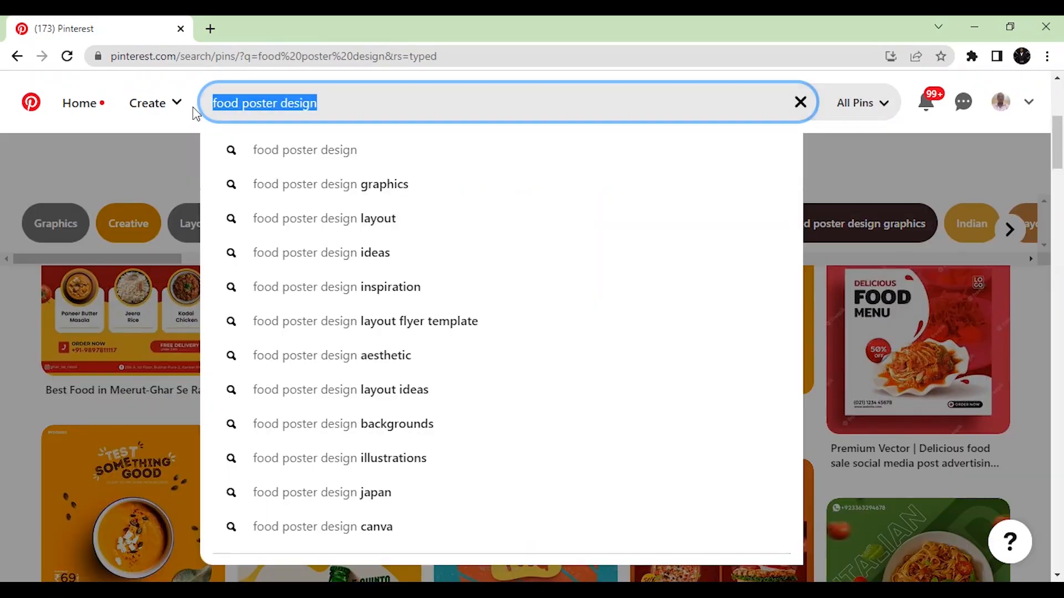
click(327, 103)
drag(239, 103, 213, 103)
text(pizza)
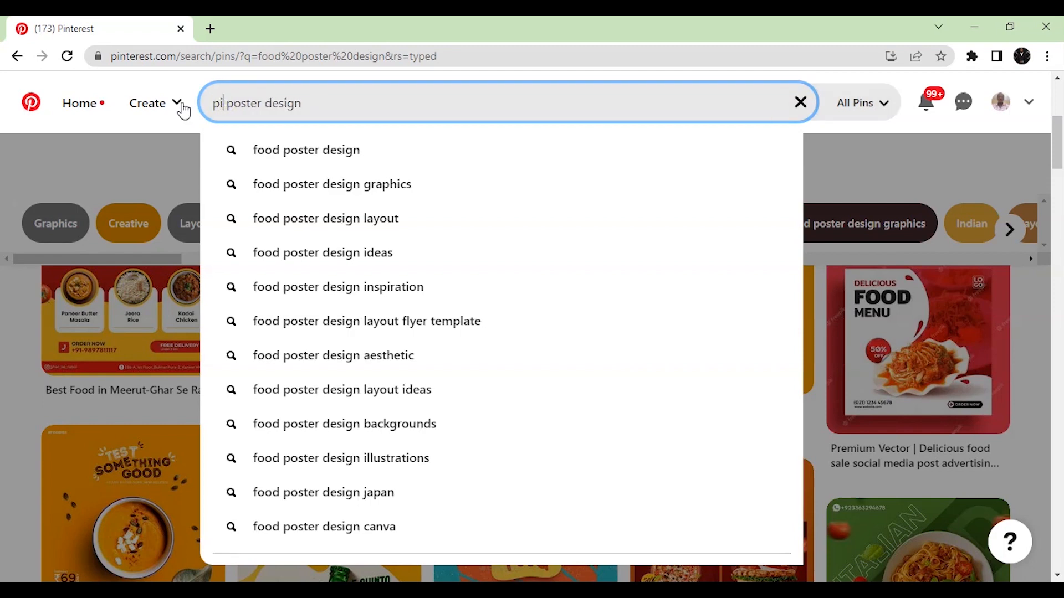
key(Return)
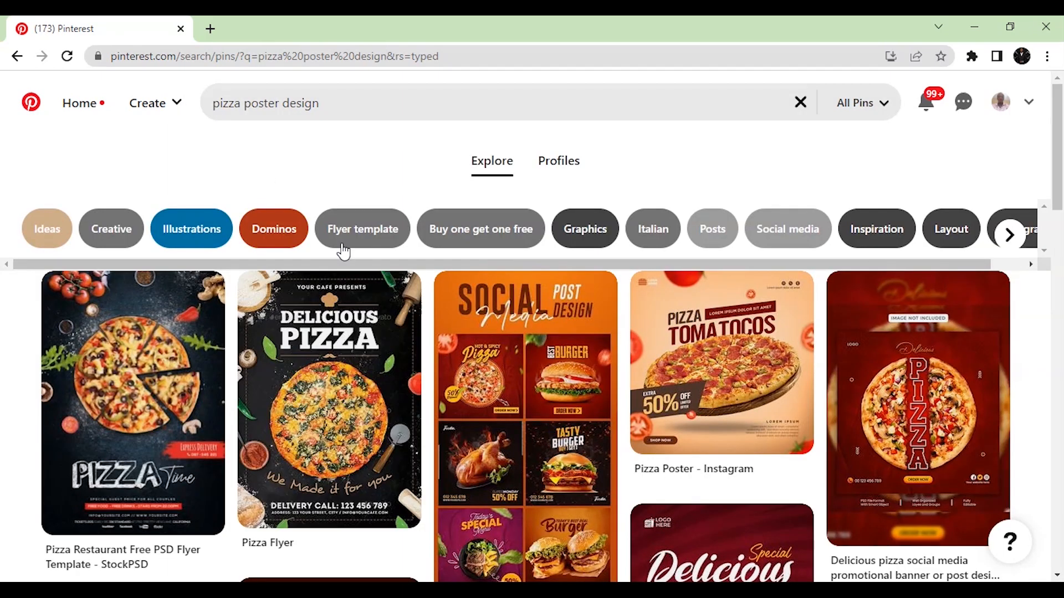
Scroll through the pizza poster design results for layout ideas
scroll(549, 299, down, 3)
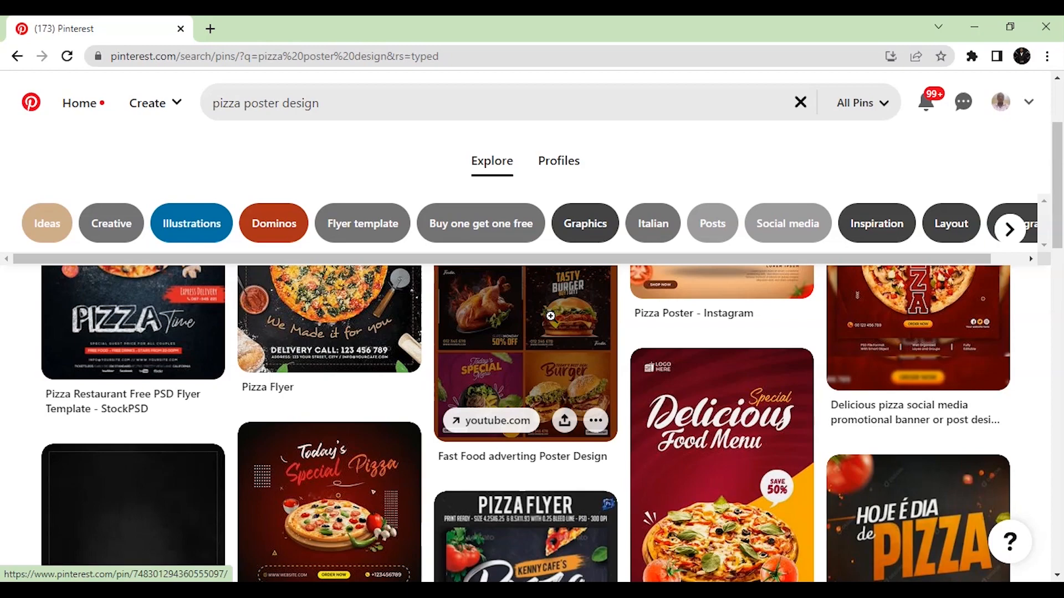
scroll(550, 316, down, 4)
scroll(519, 366, down, 6)
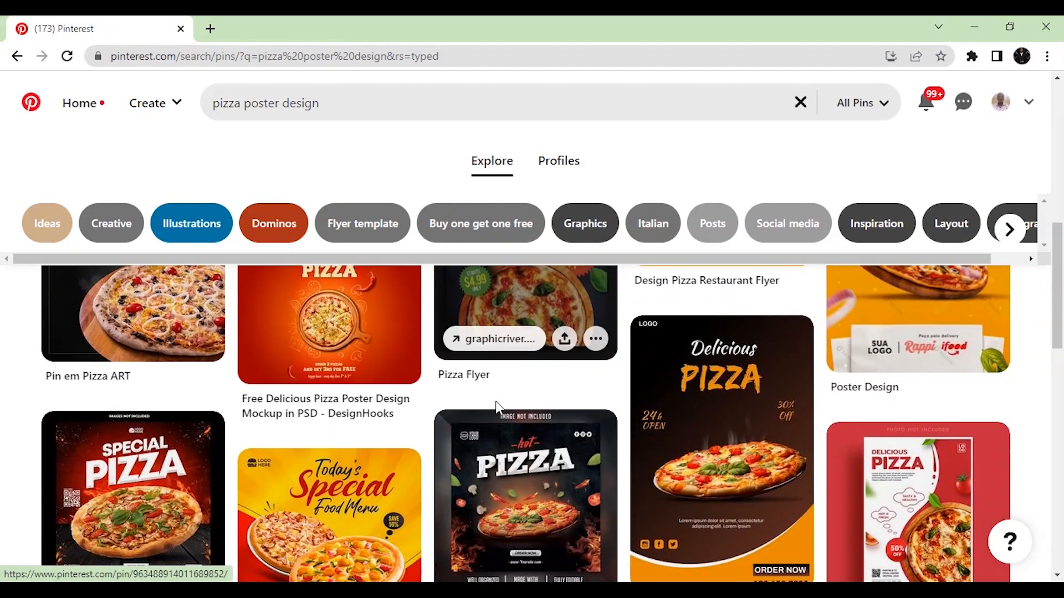
scroll(377, 445, down, 3)
scroll(339, 447, up, 4)
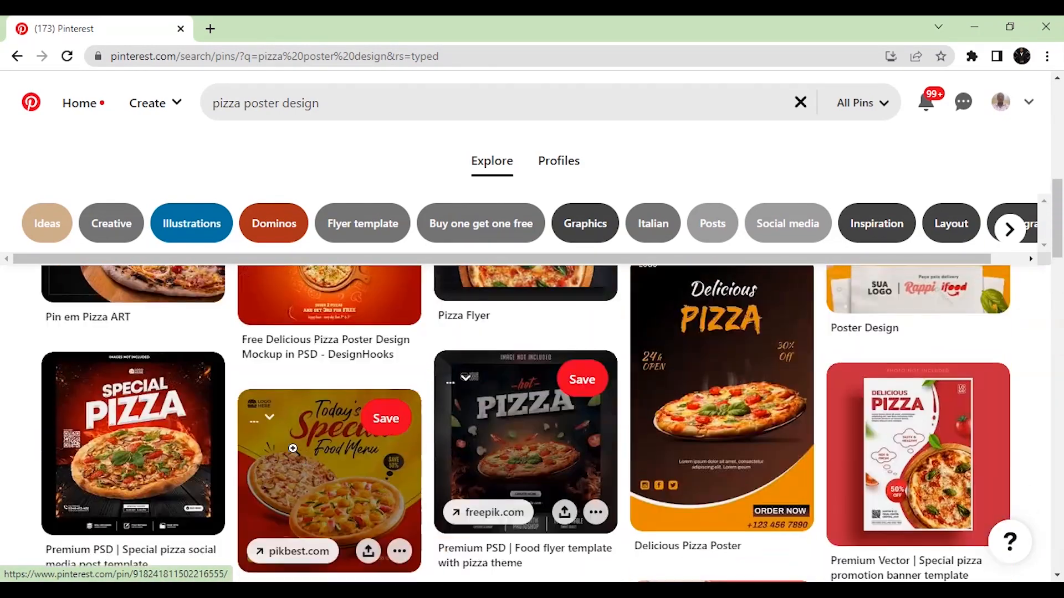
scroll(326, 442, down, 8)
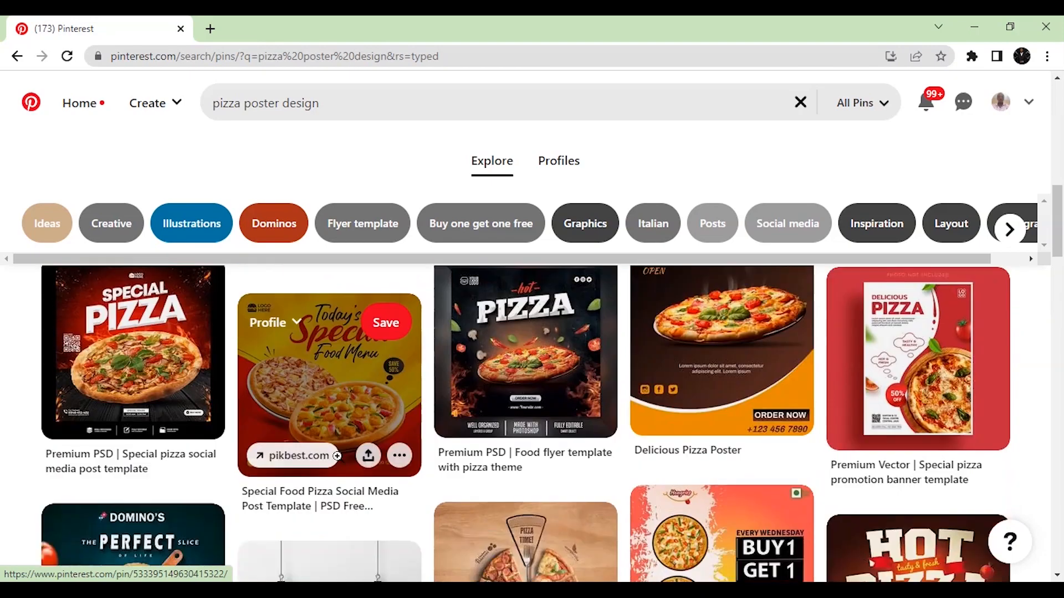
scroll(336, 435, down, 2)
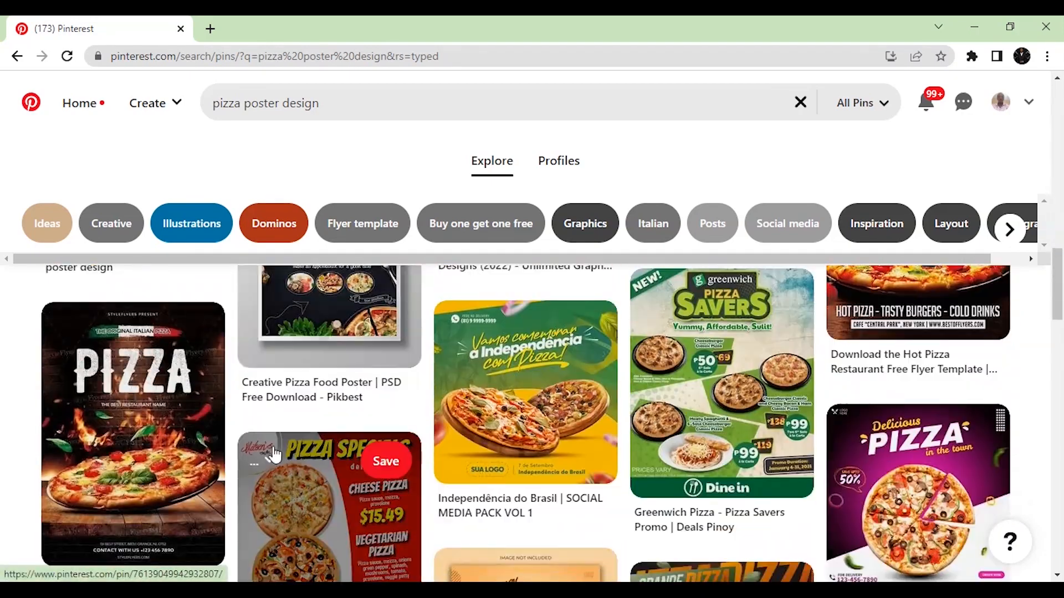
scroll(242, 451, down, 1)
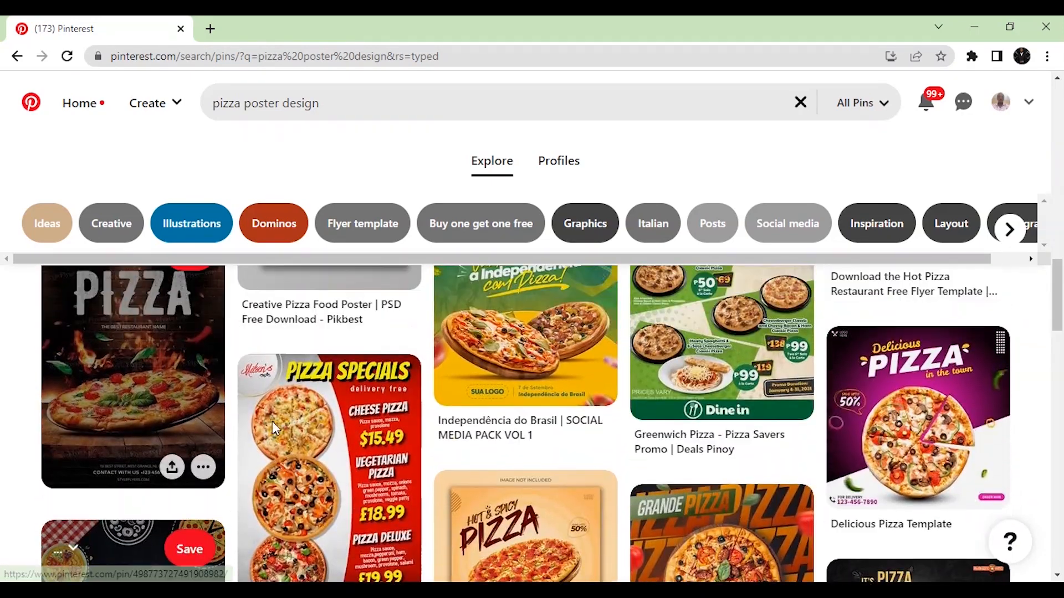
scroll(602, 392, down, 2)
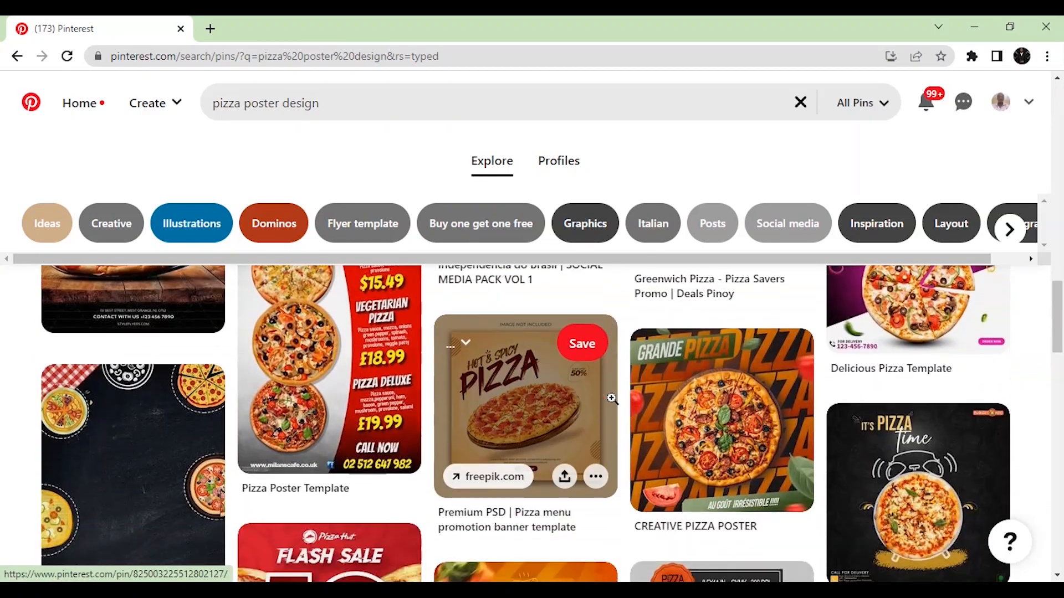
scroll(909, 435, down, 2)
scroll(380, 440, down, 2)
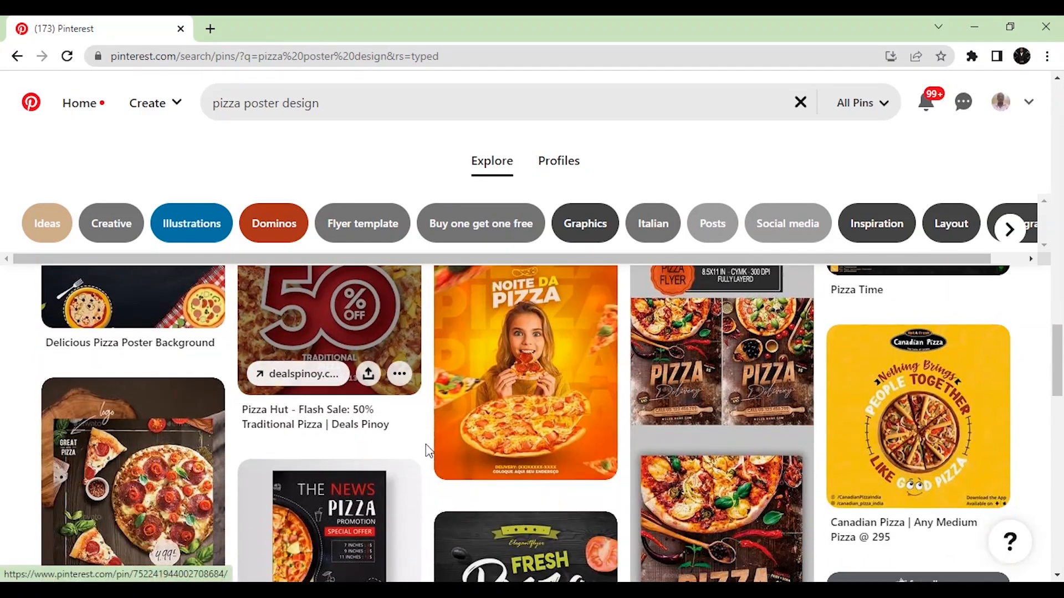
scroll(690, 415, down, 5)
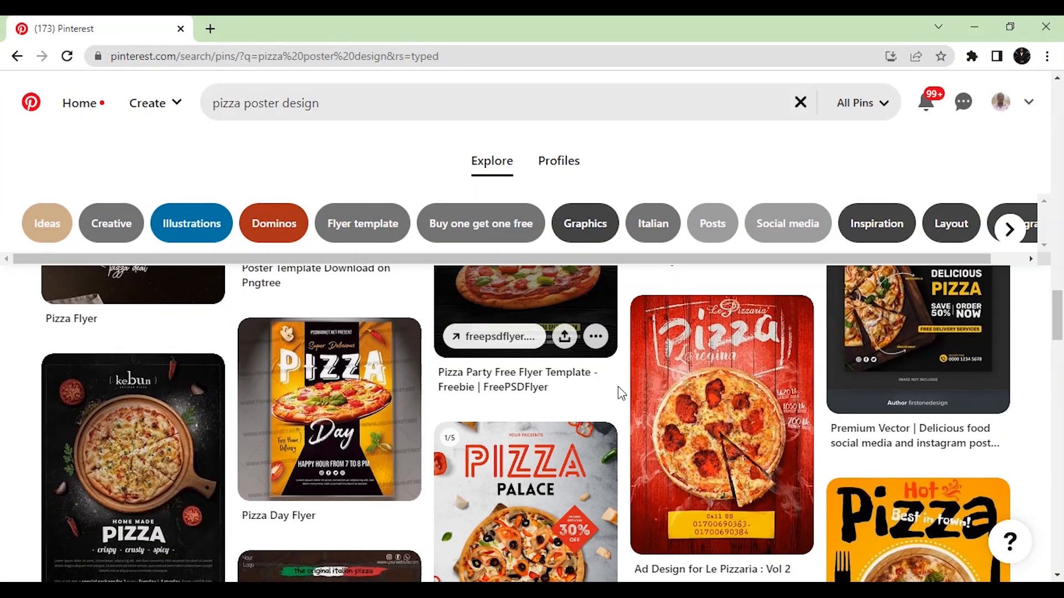
scroll(624, 394, down, 2)
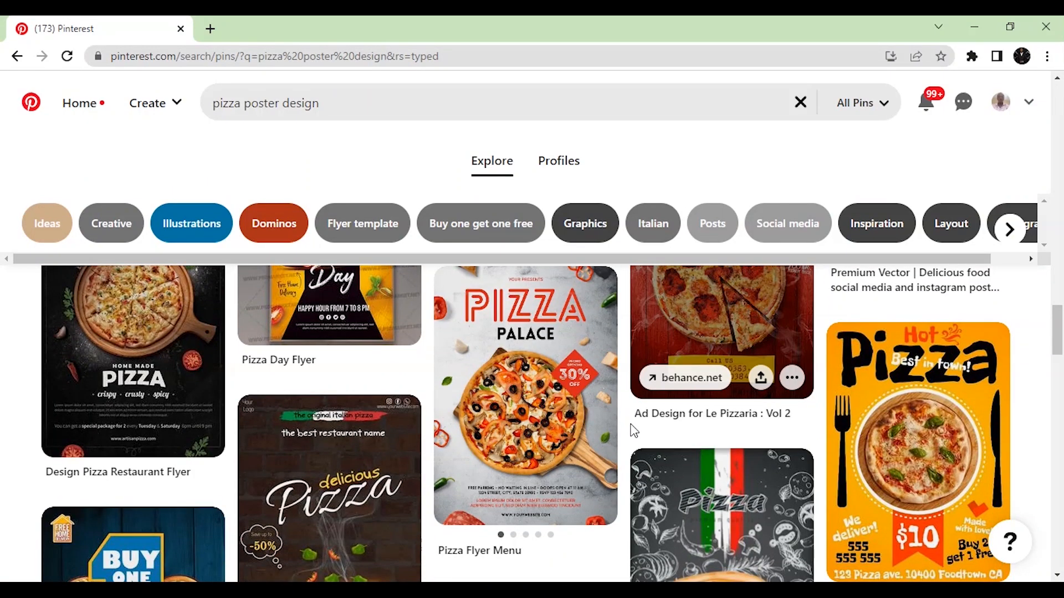
scroll(720, 416, down, 5)
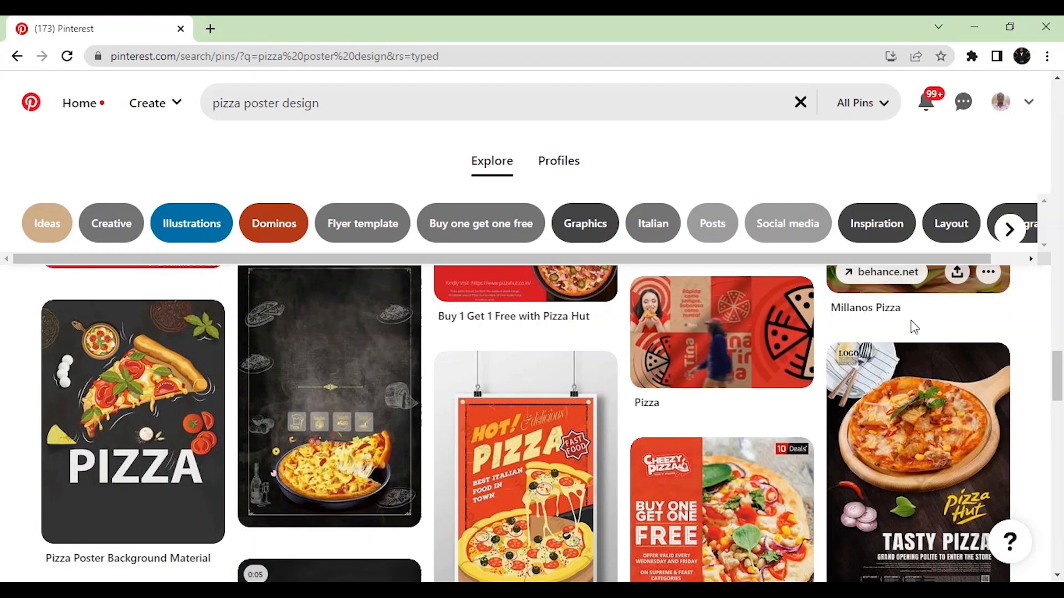
scroll(912, 320, down, 1)
scroll(913, 320, down, 3)
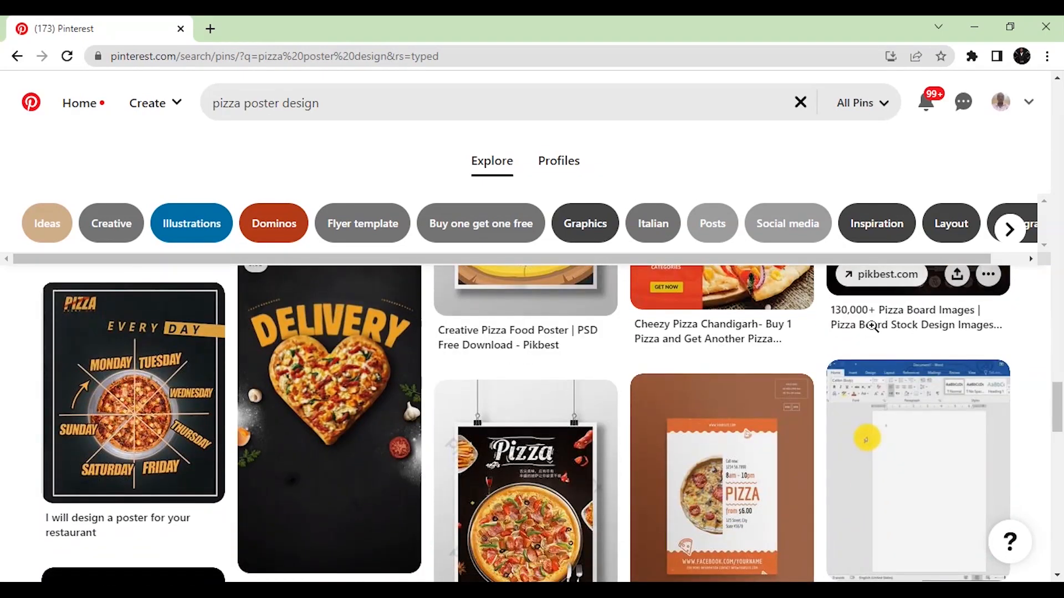
scroll(873, 327, up, 8)
scroll(514, 395, down, 3)
scroll(487, 433, up, 3)
scroll(344, 487, down, 1)
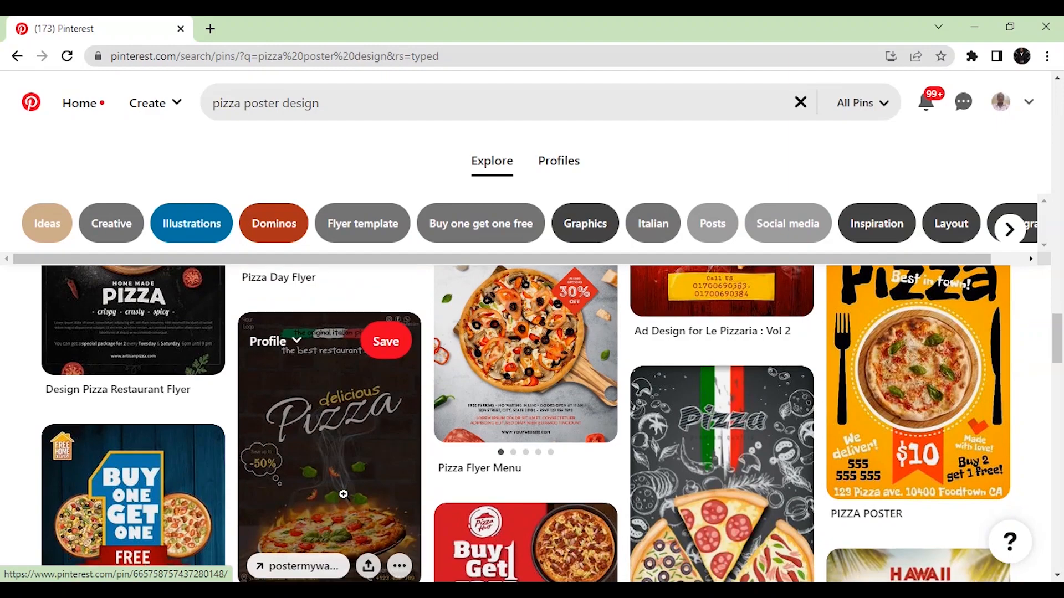
scroll(344, 494, down, 2)
scroll(311, 420, up, 2)
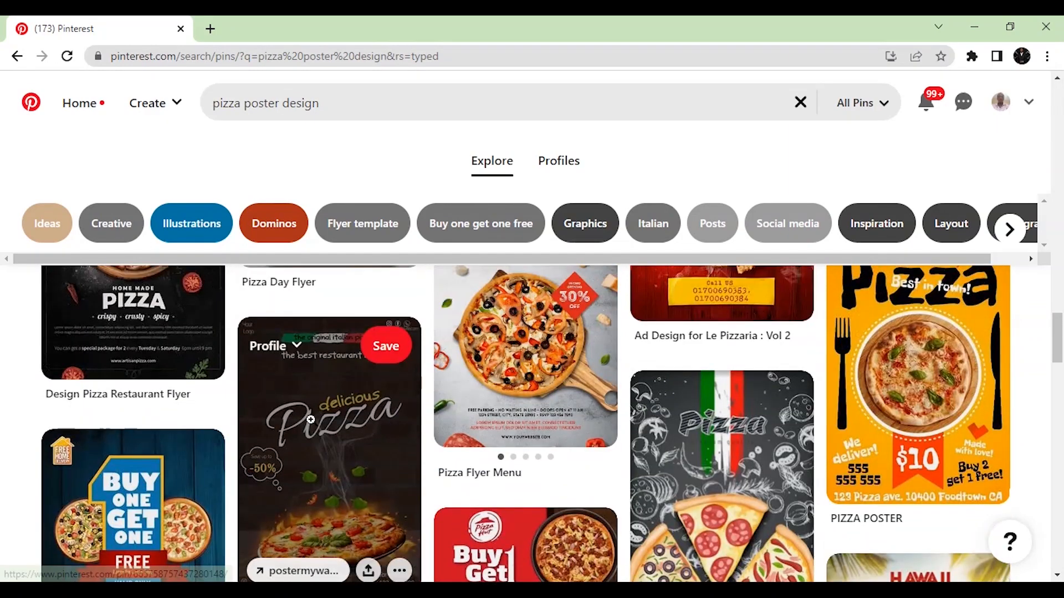
scroll(310, 444, up, 10)
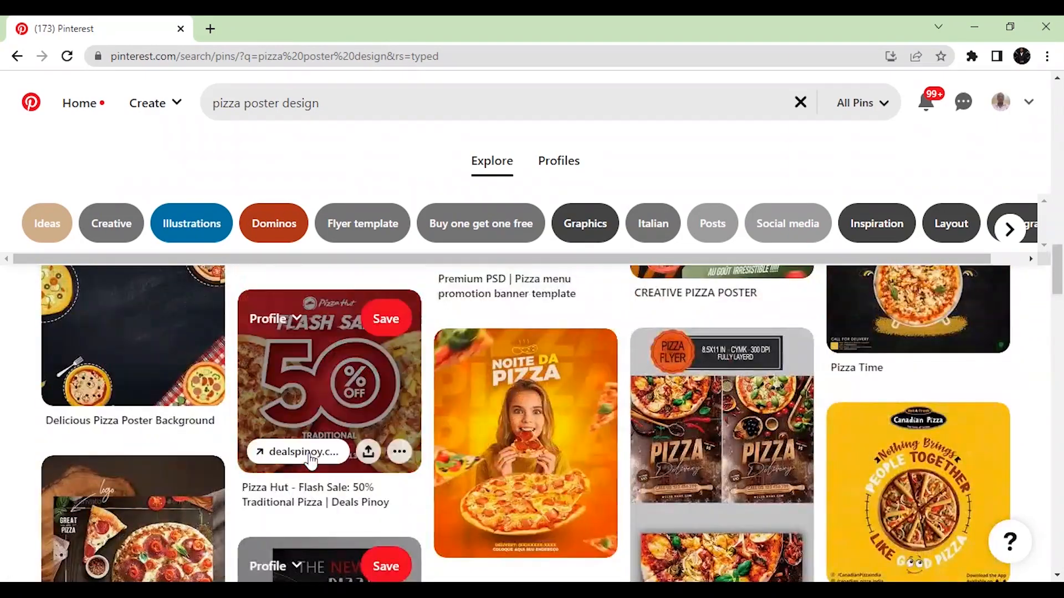
scroll(308, 454, down, 6)
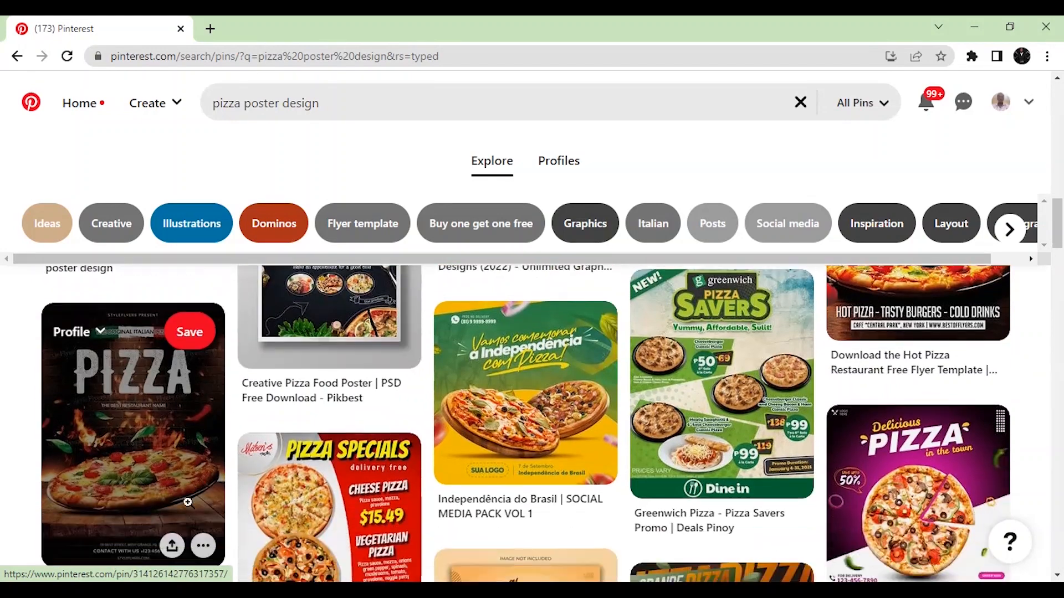
View the dark PIZZA flyer pin, dismiss the notifications prompt, and return to results
click(162, 487)
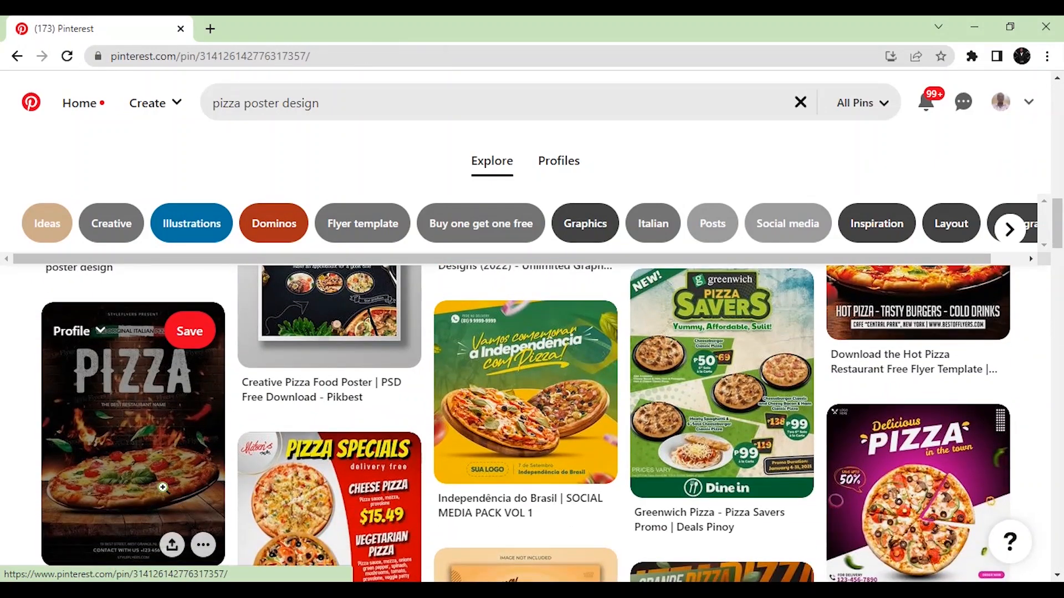
scroll(389, 470, down, 1)
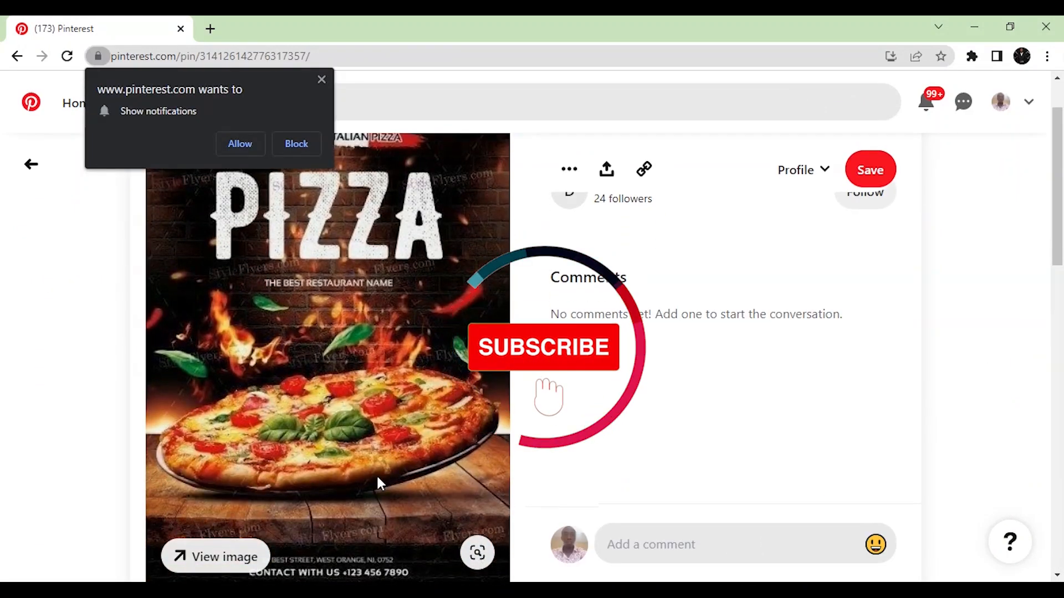
scroll(360, 479, down, 1)
click(321, 81)
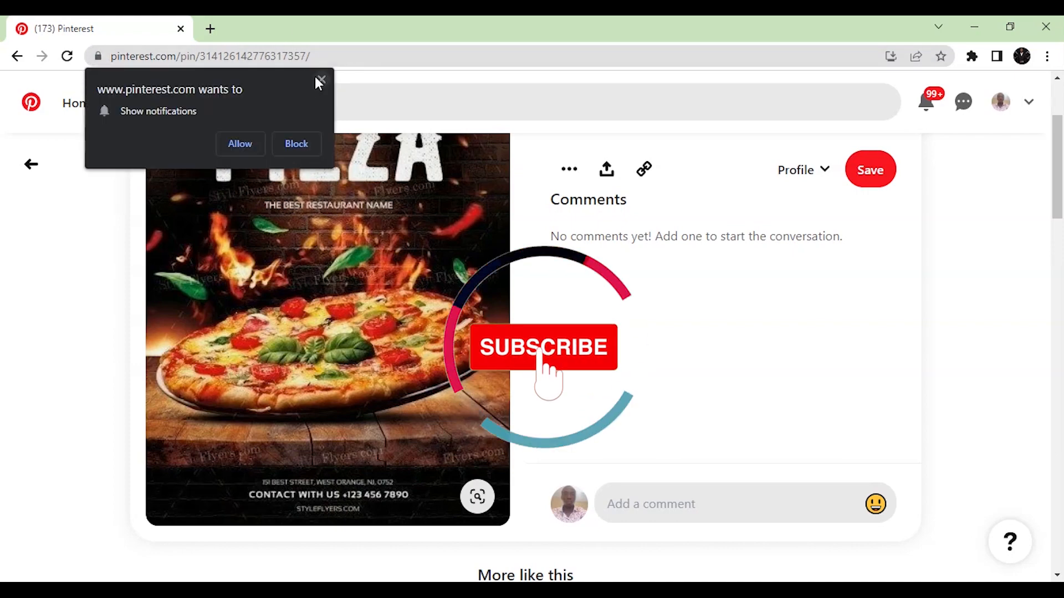
click(320, 81)
click(17, 56)
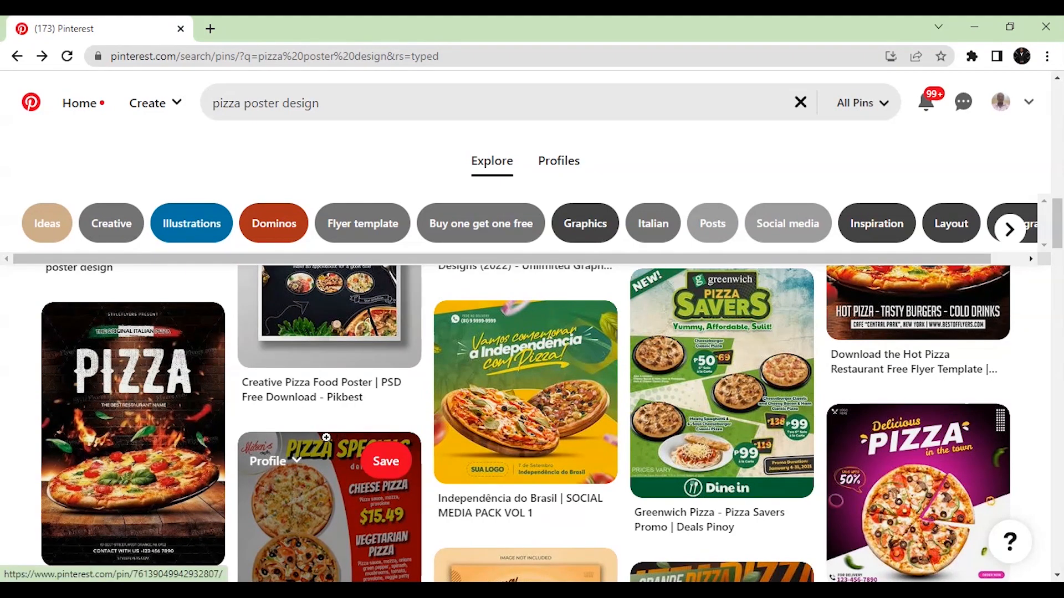
Browse up and down through the pizza poster results once more
scroll(651, 489, up, 5)
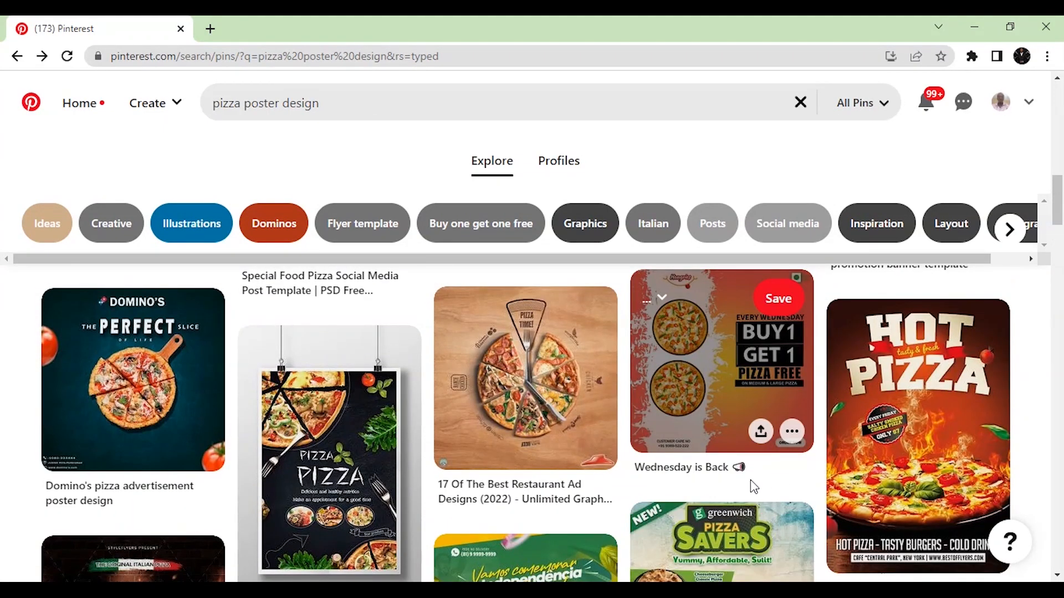
scroll(751, 480, up, 6)
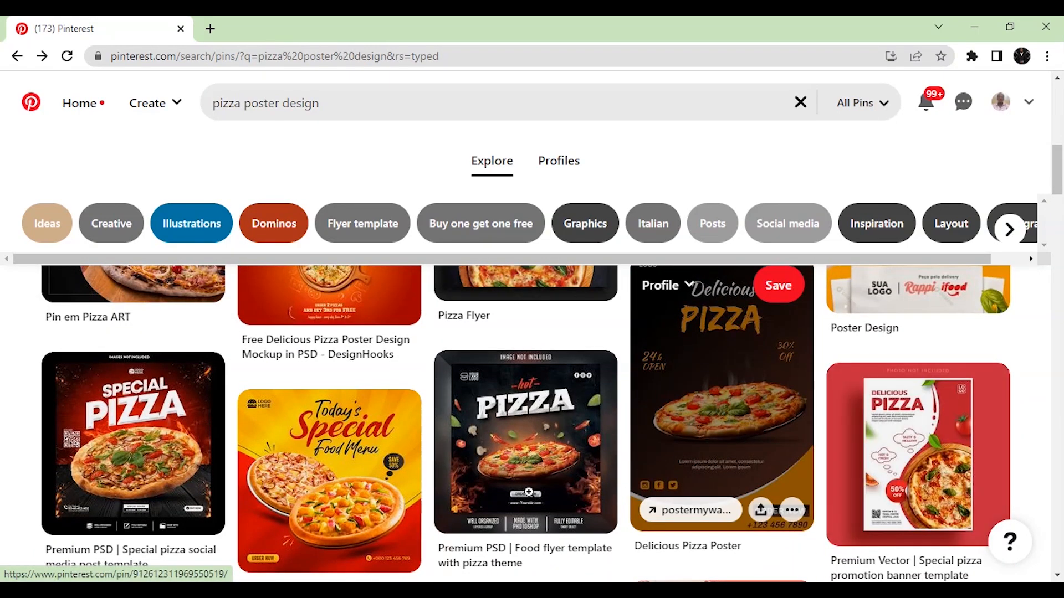
scroll(372, 503, down, 2)
scroll(372, 504, up, 6)
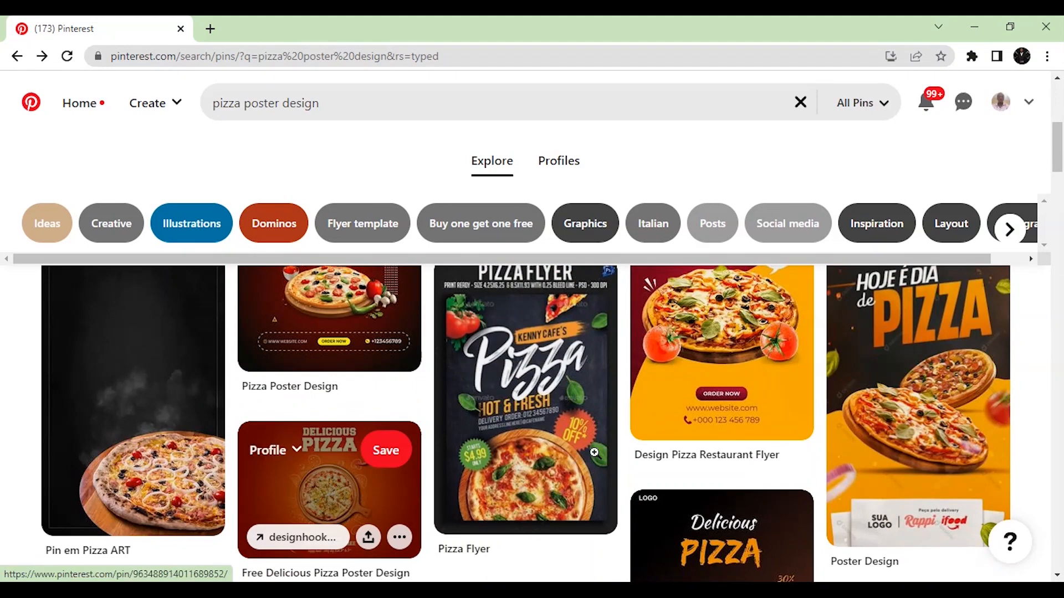
scroll(689, 427, down, 2)
scroll(554, 433, up, 4)
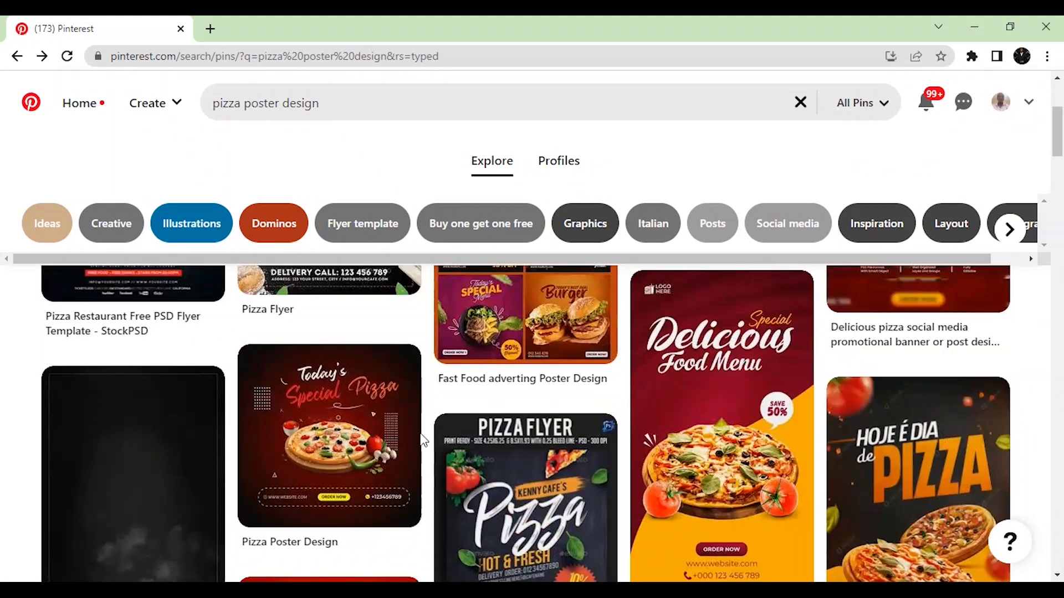
scroll(332, 443, up, 3)
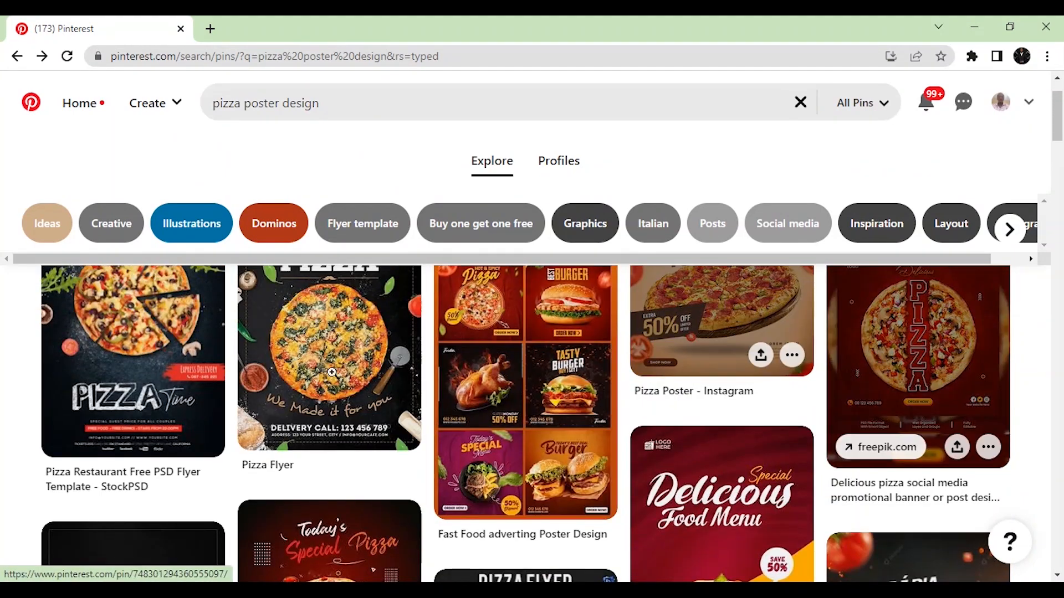
scroll(333, 388, up, 2)
scroll(554, 408, down, 8)
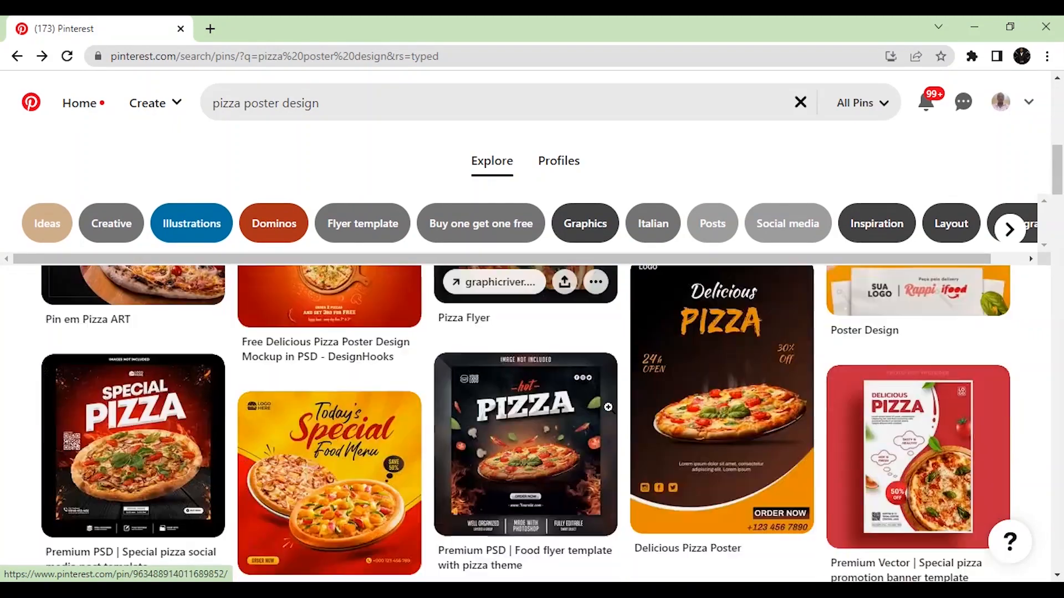
scroll(608, 408, down, 15)
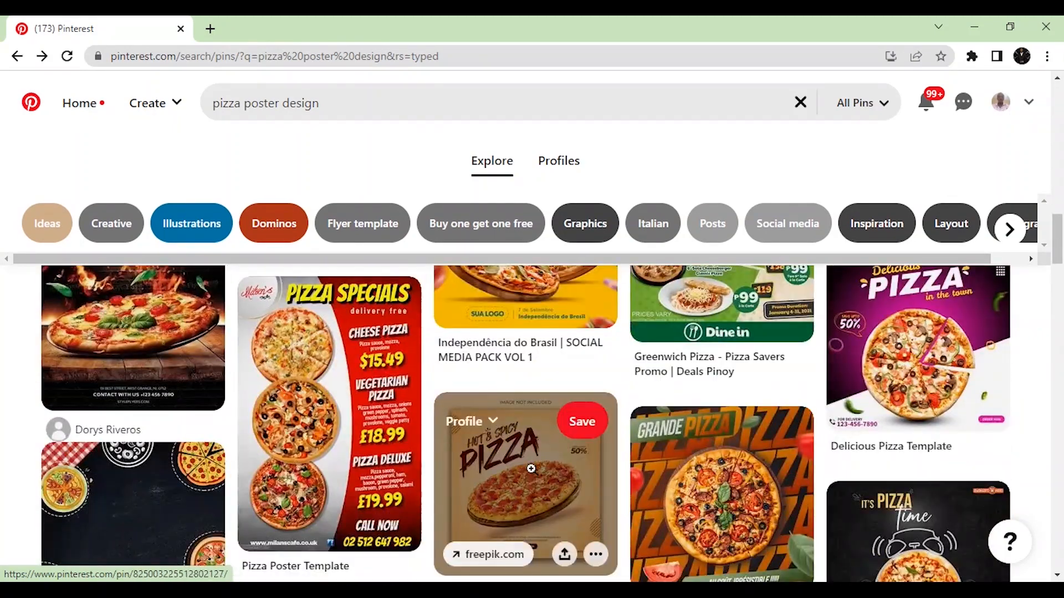
scroll(554, 466, down, 3)
scroll(609, 437, down, 2)
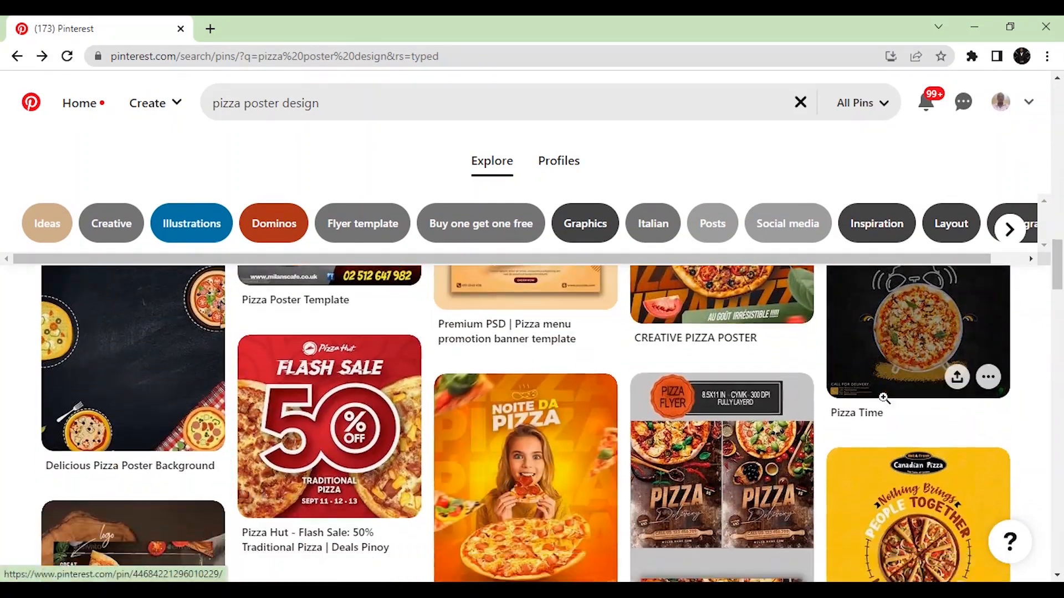
scroll(884, 398, down, 4)
scroll(610, 510, down, 8)
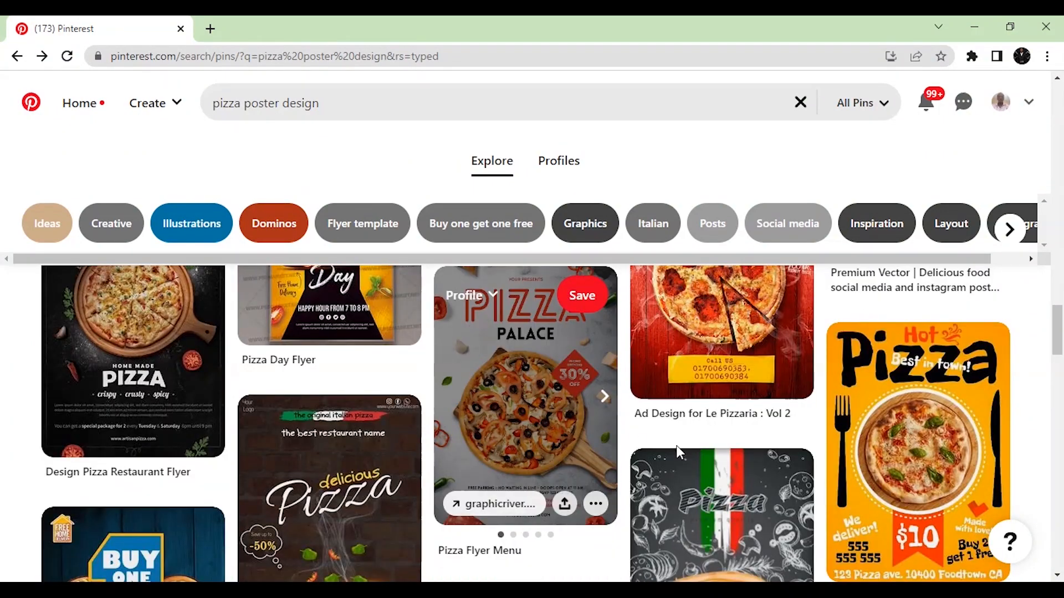
scroll(797, 431, down, 5)
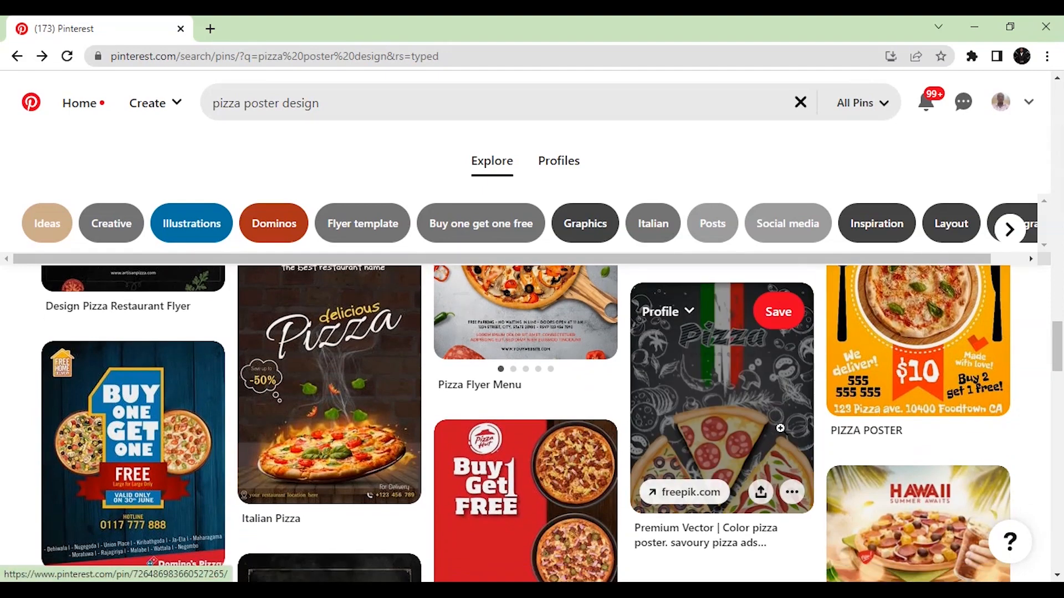
scroll(792, 478, down, 3)
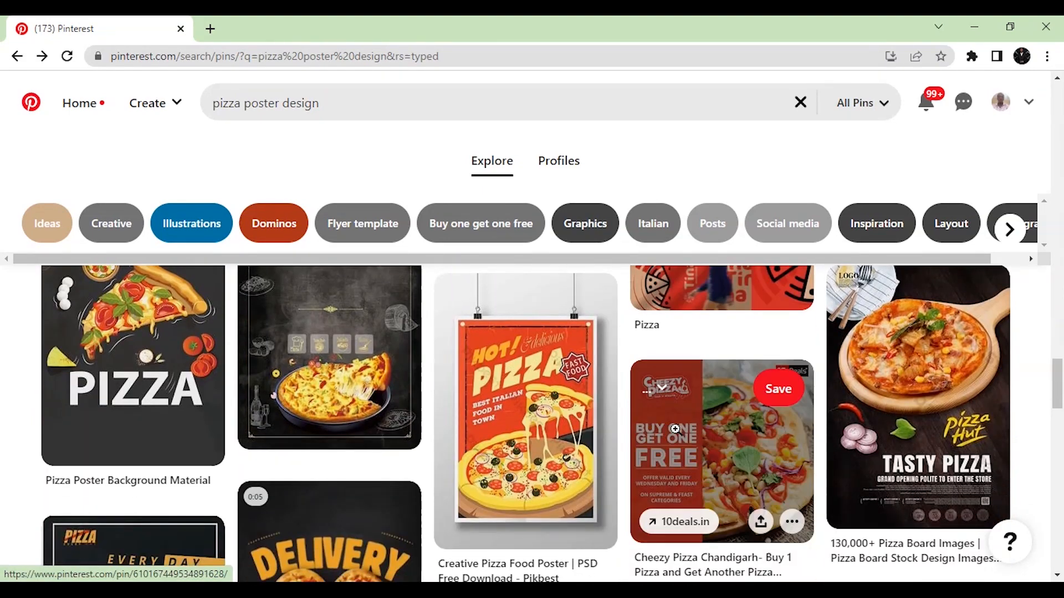
scroll(617, 553, down, 5)
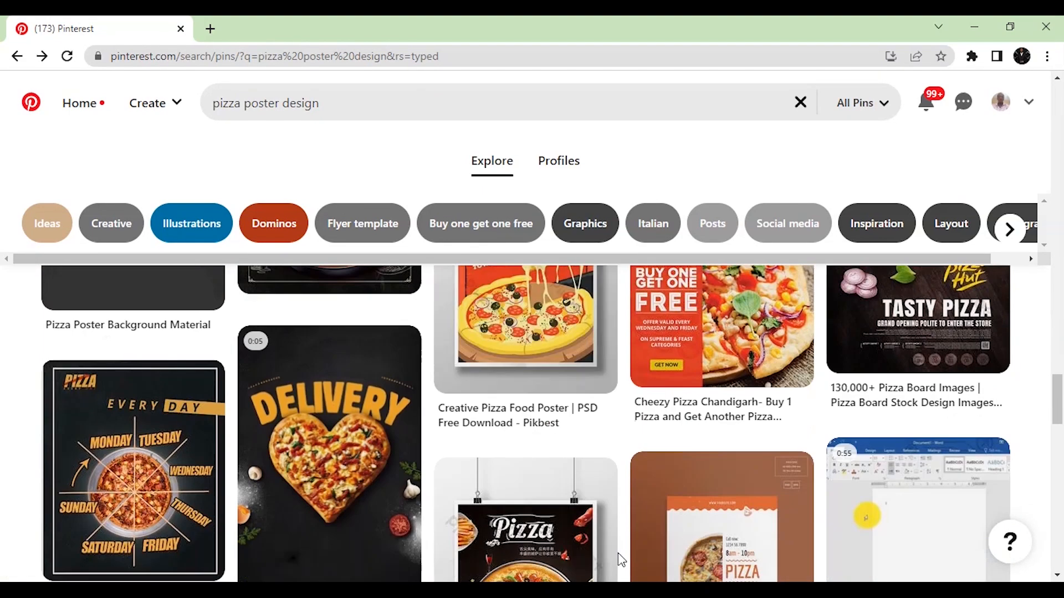
scroll(621, 559, down, 3)
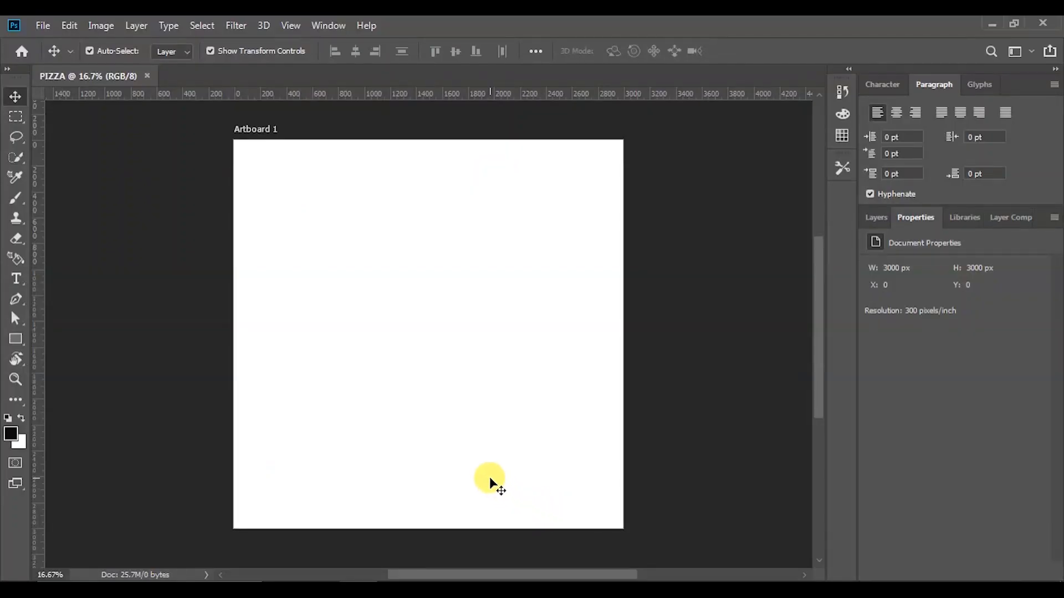
Rename Layer 1 in Artboard 1 to BACKGROUND, then switch to the PIZZA folder
scroll(490, 484, down, 1)
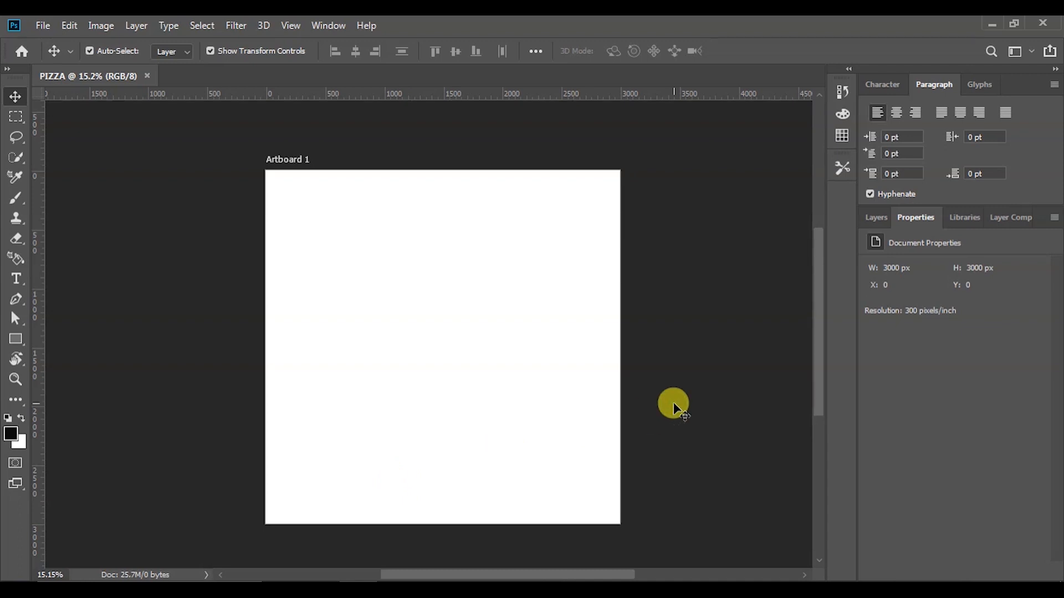
click(308, 164)
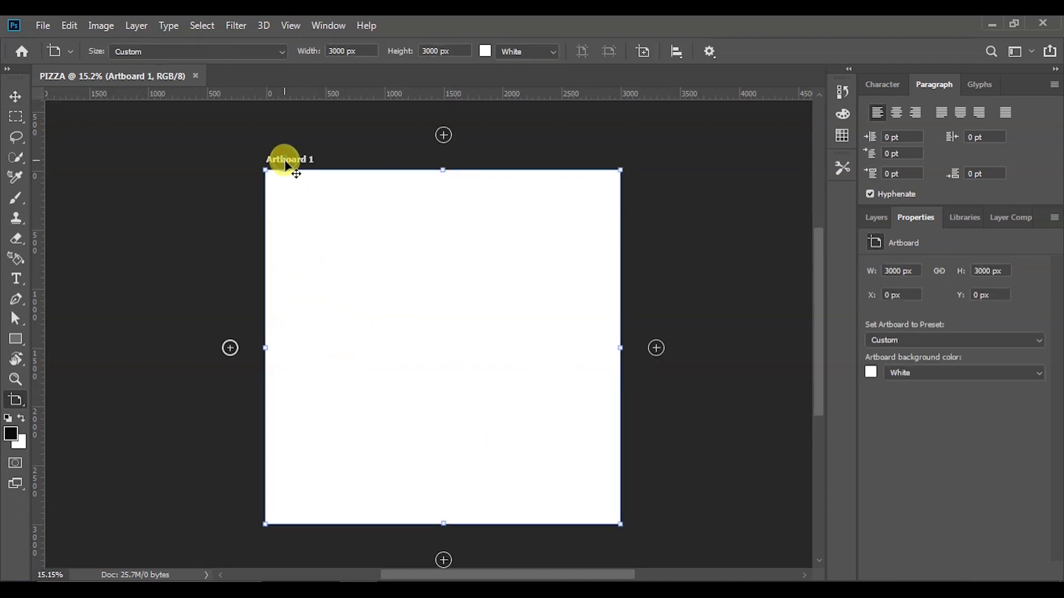
key(v)
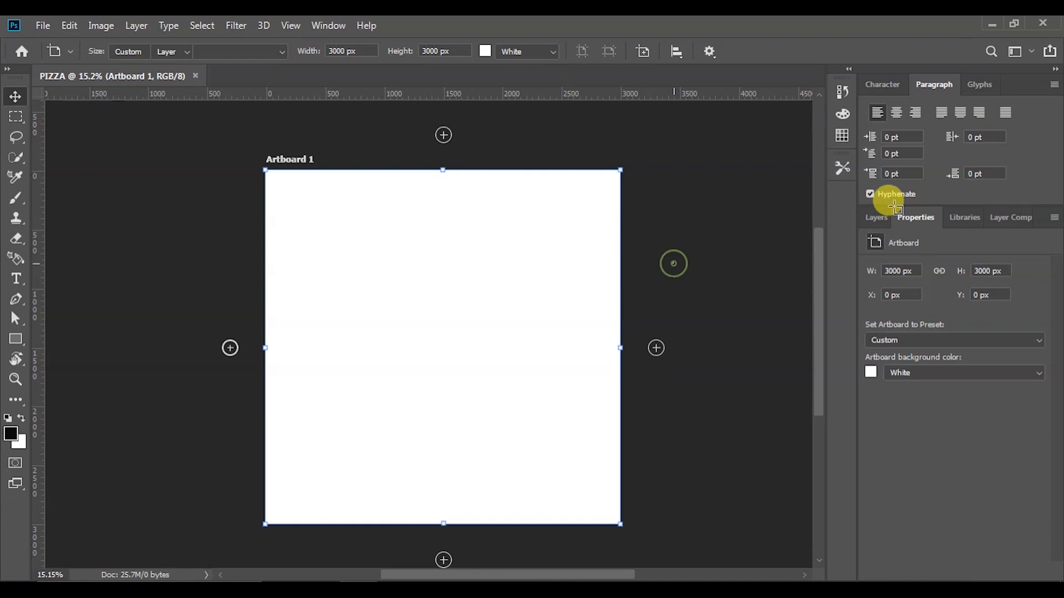
click(876, 217)
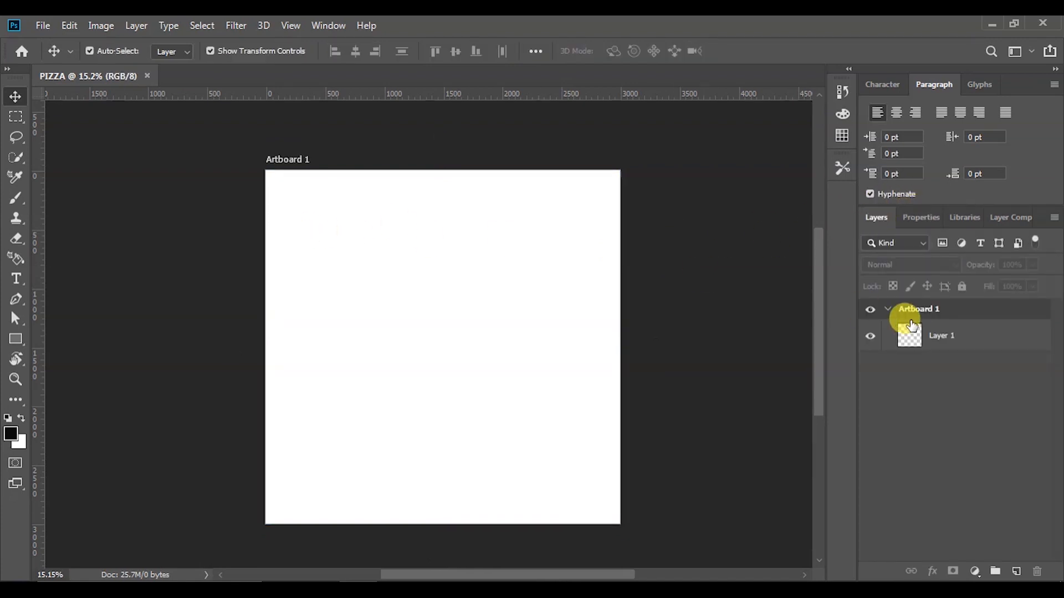
double_click(944, 338)
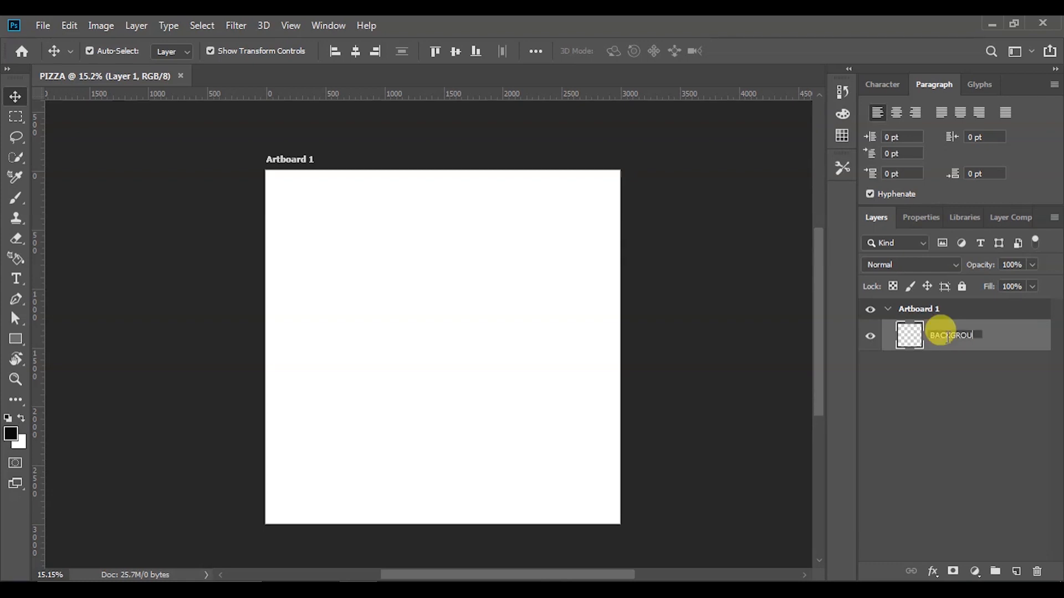
key(Return)
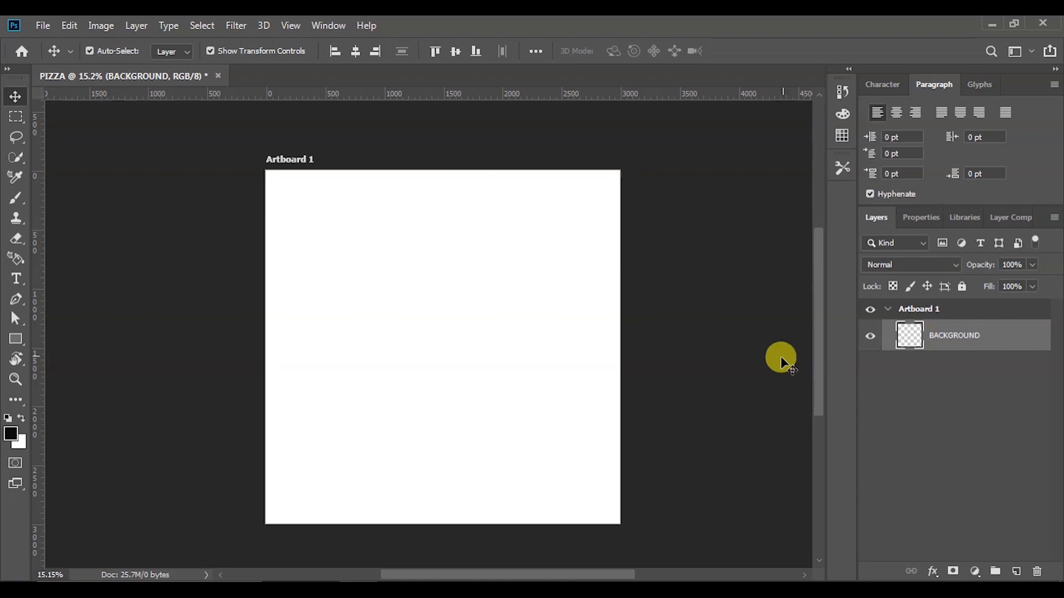
click(763, 369)
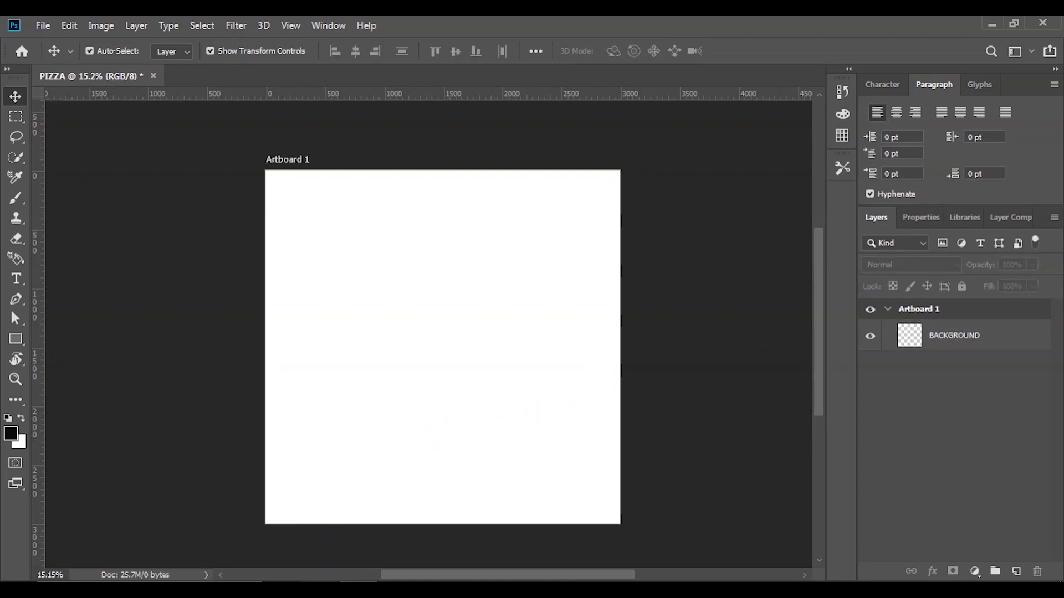
click(320, 589)
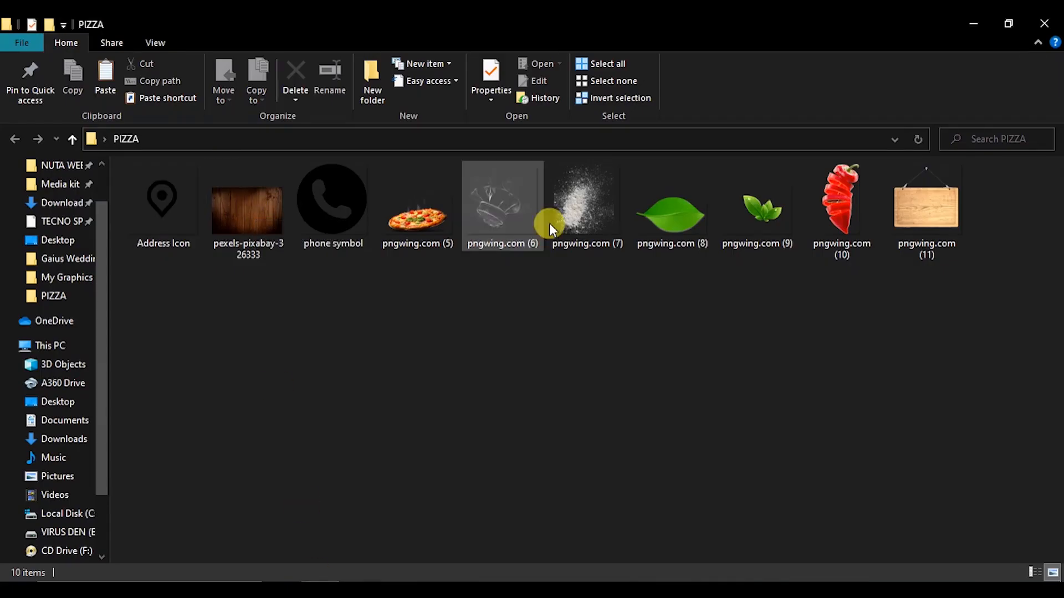
Place the pexels wood plank photo into Artboard 1 and rasterize the layer
drag(251, 223, 432, 398)
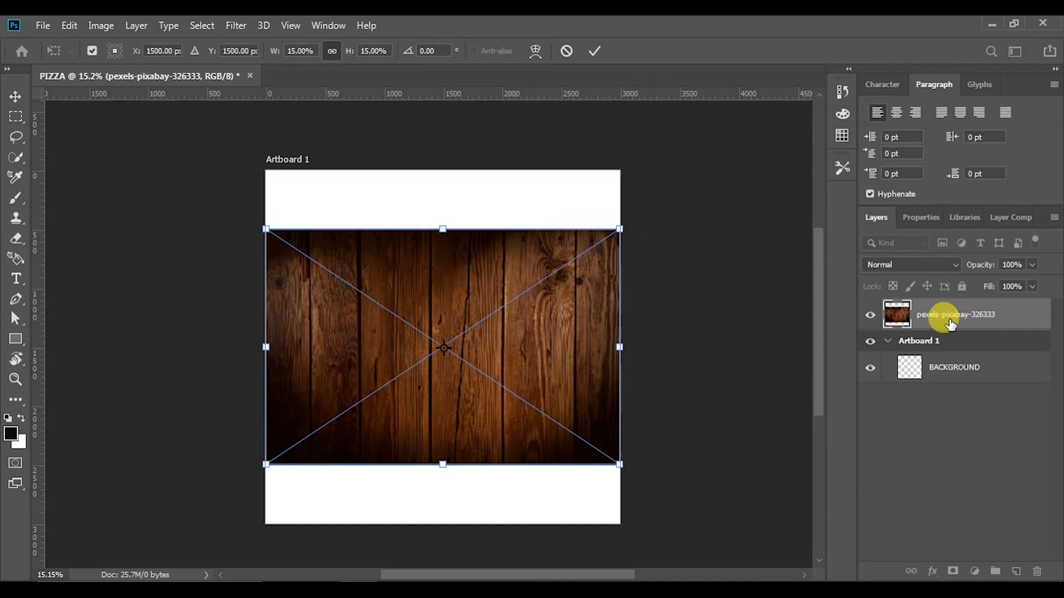
click(942, 302)
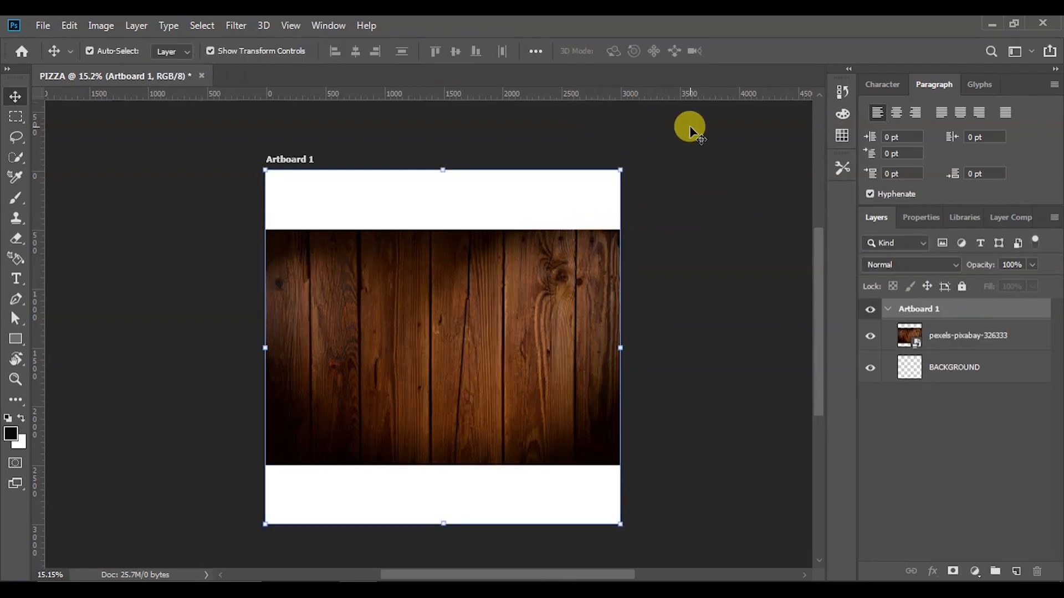
right_click(943, 343)
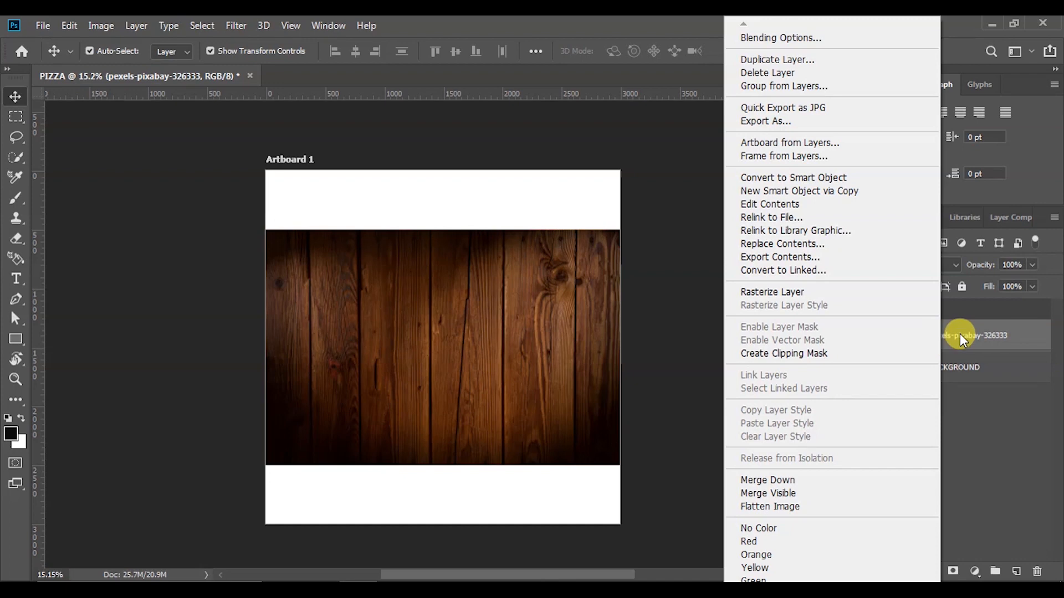
click(962, 339)
right_click(963, 337)
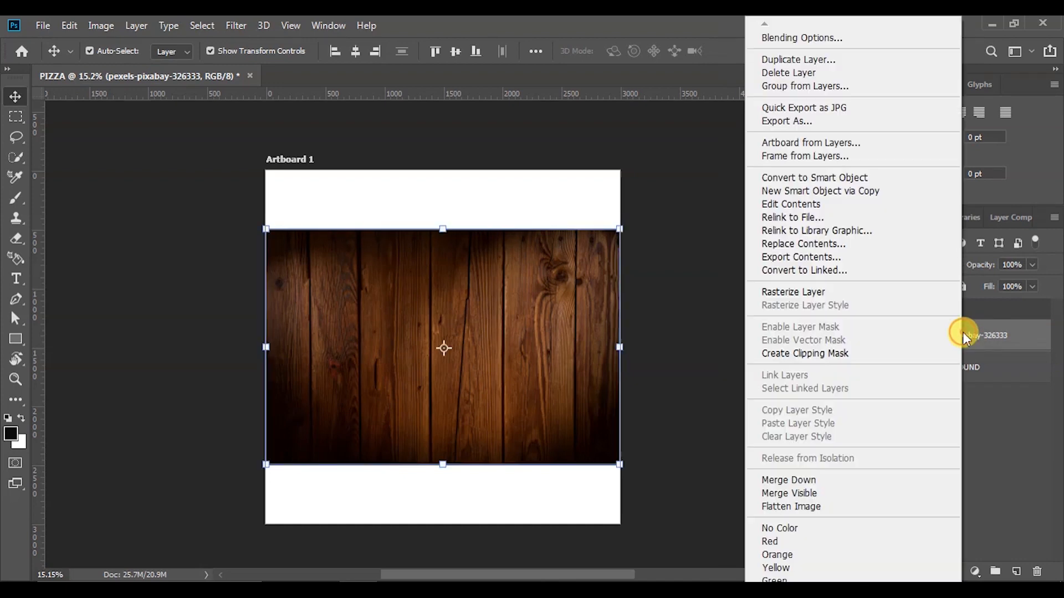
click(822, 294)
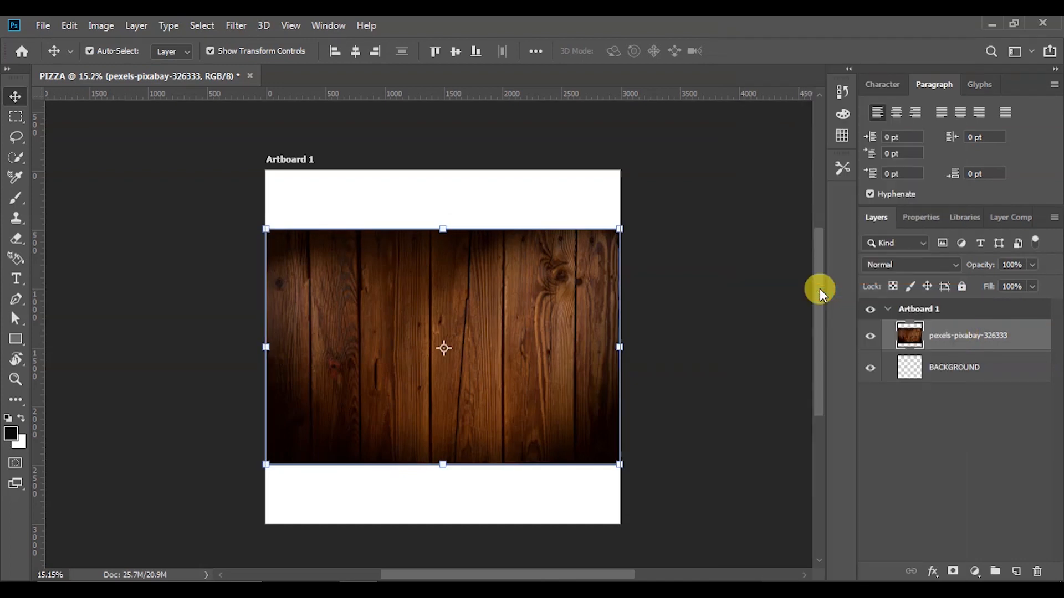
Rotate the wood image 90° and scale it to 88.44%
click(633, 216)
drag(632, 216, 491, 424)
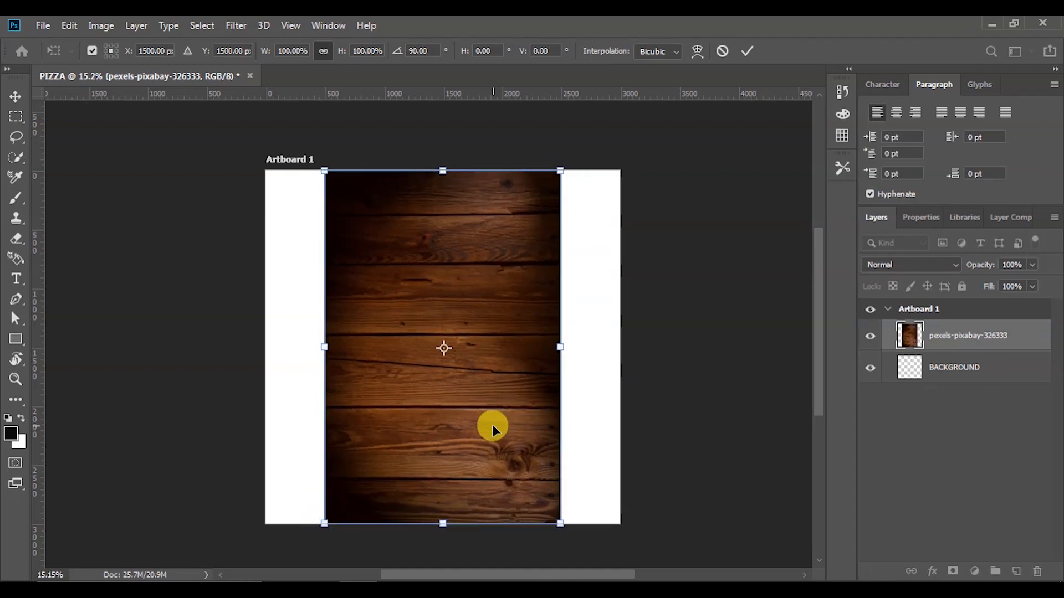
click(747, 50)
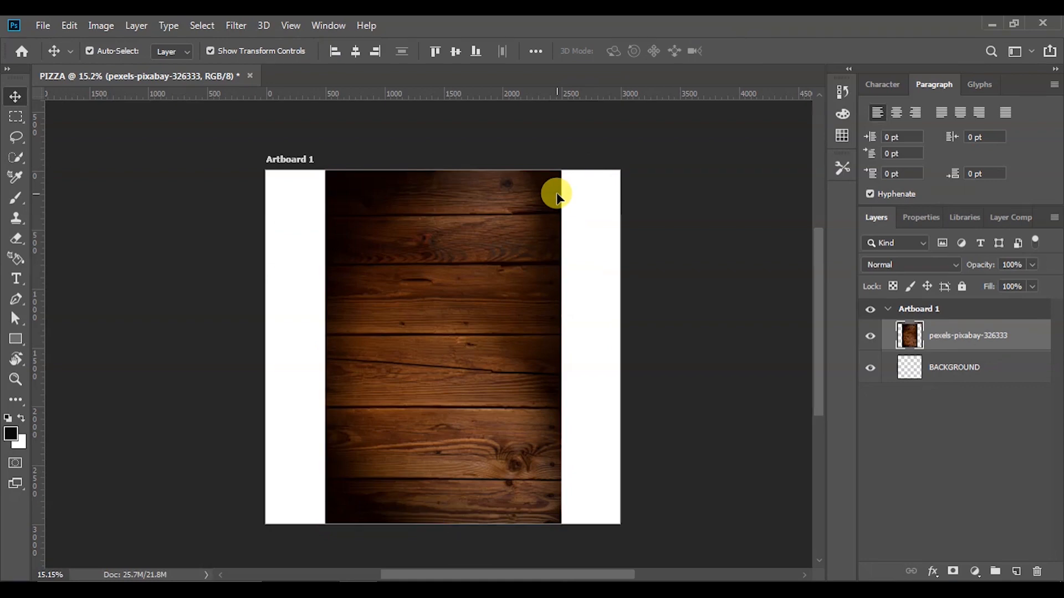
drag(560, 170, 536, 182)
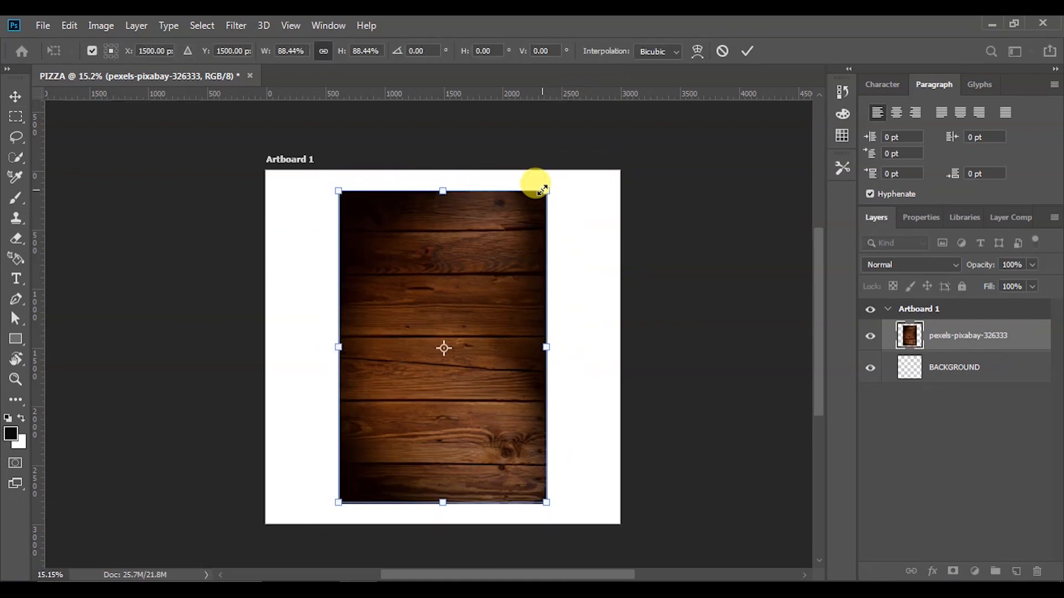
click(748, 52)
click(691, 244)
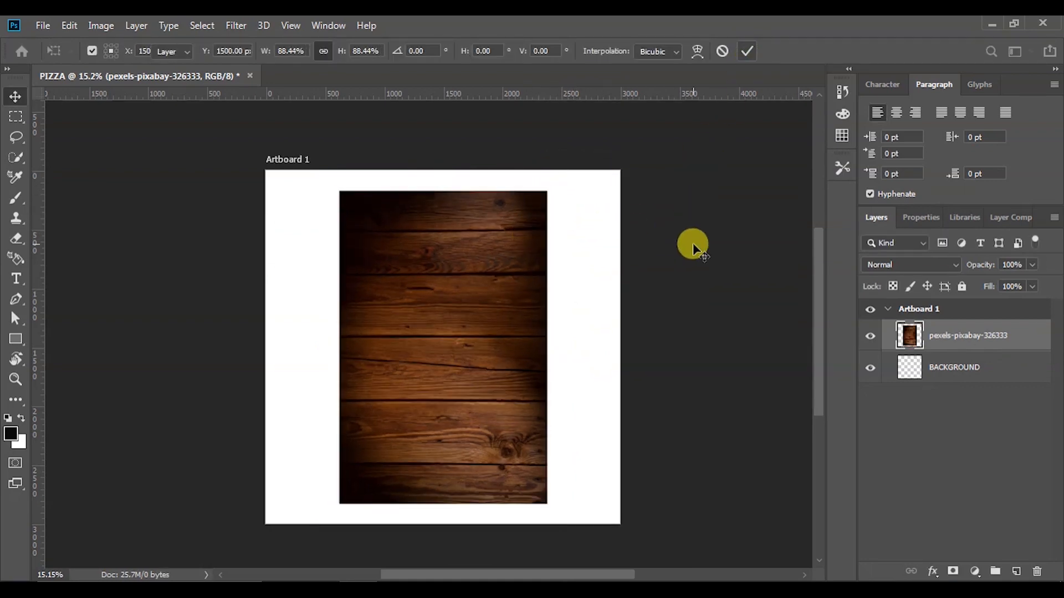
click(459, 260)
Enlarge the wood image to fill the artboard and centre it horizontally
drag(546, 190, 643, 111)
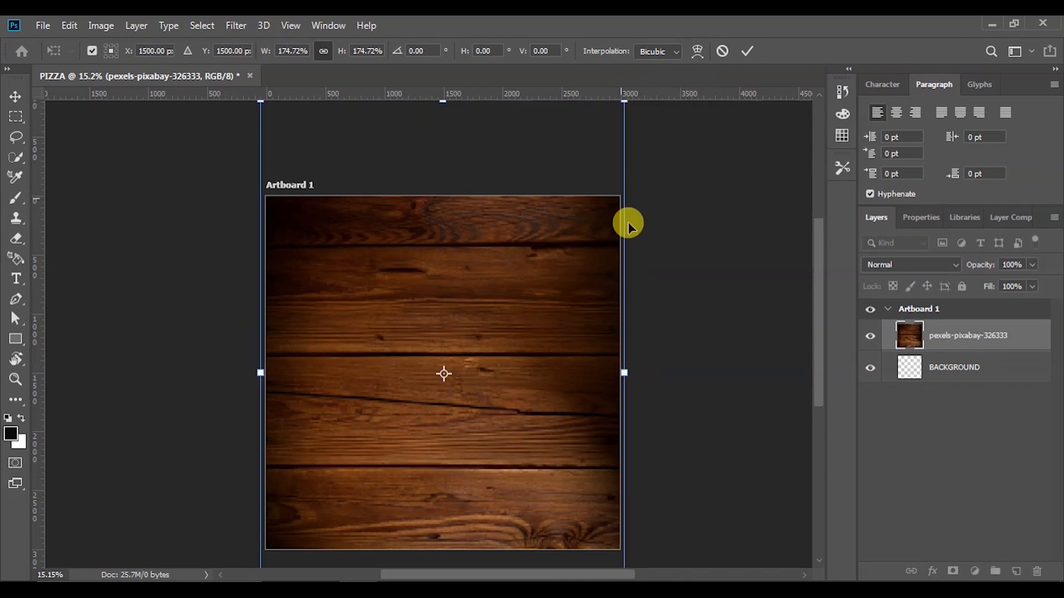
scroll(627, 245, down, 3)
drag(557, 325, 555, 359)
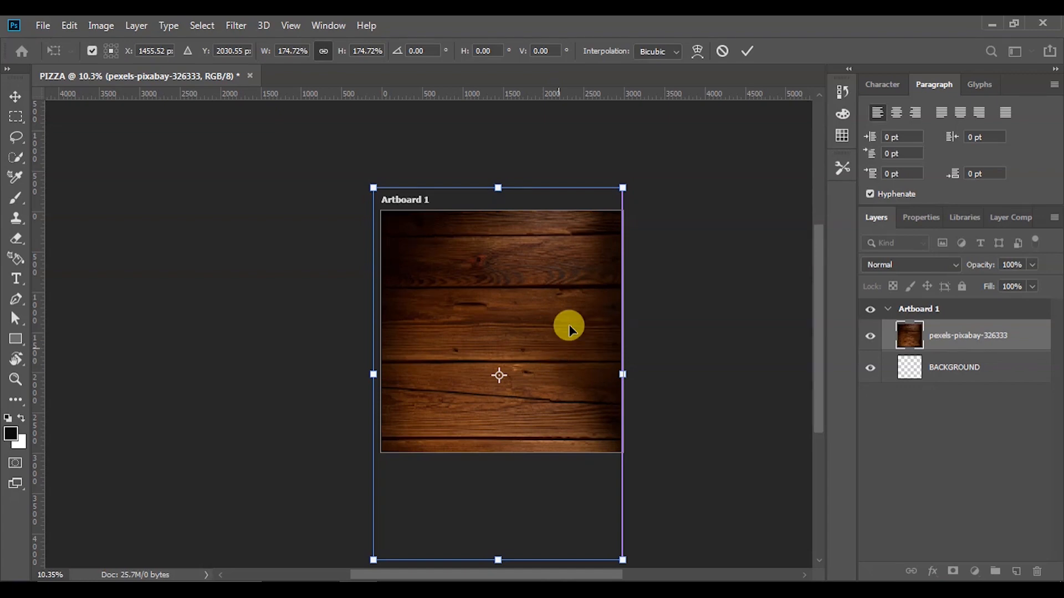
click(749, 49)
click(355, 52)
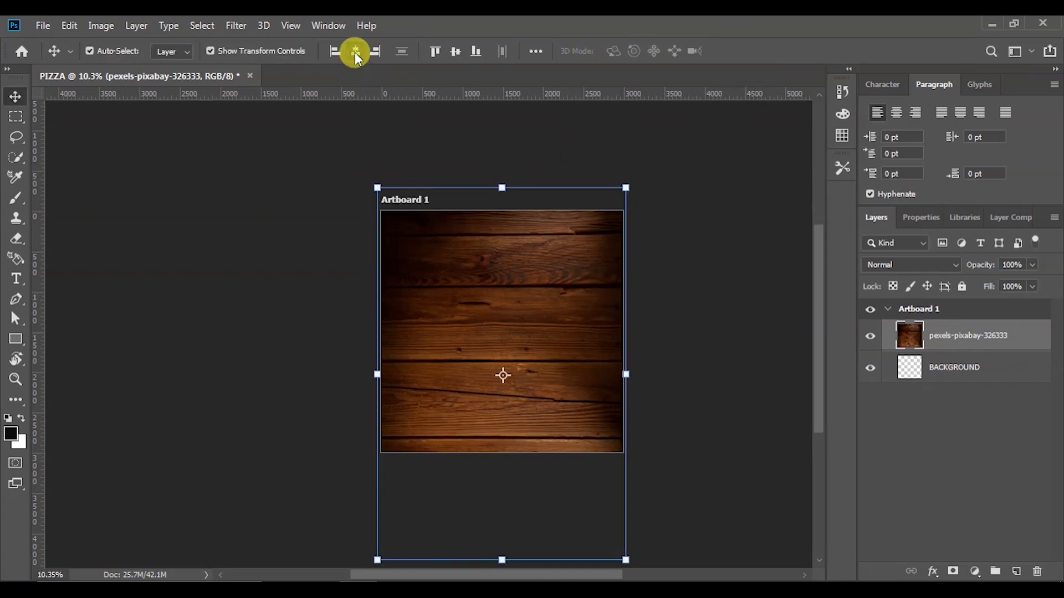
Reselect the bACKGROUND iMAGE wood layer on the canvas
scroll(636, 395, up, 5)
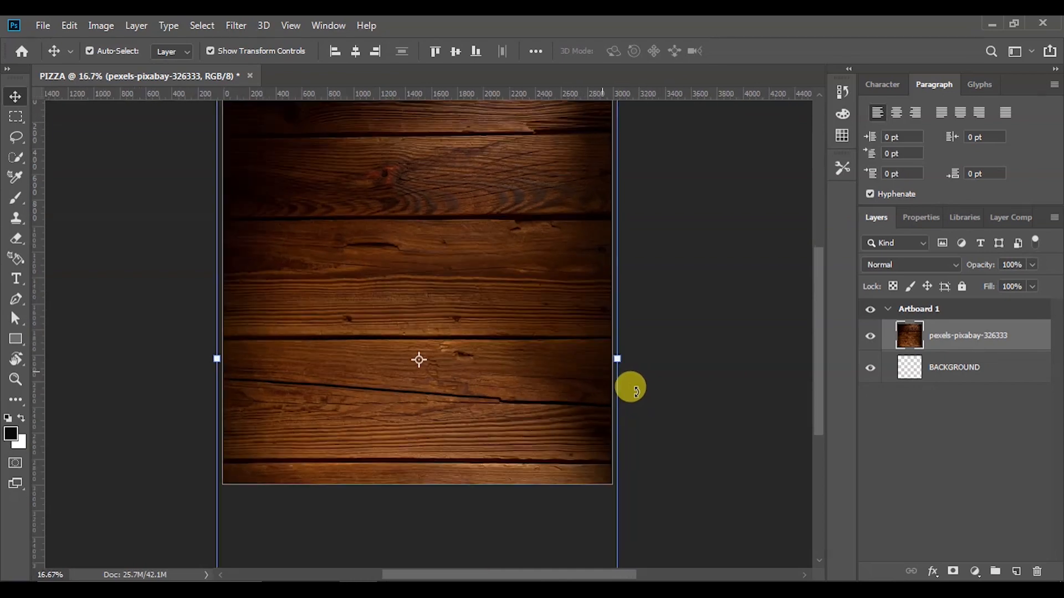
scroll(609, 383, down, 5)
scroll(554, 188, up, 3)
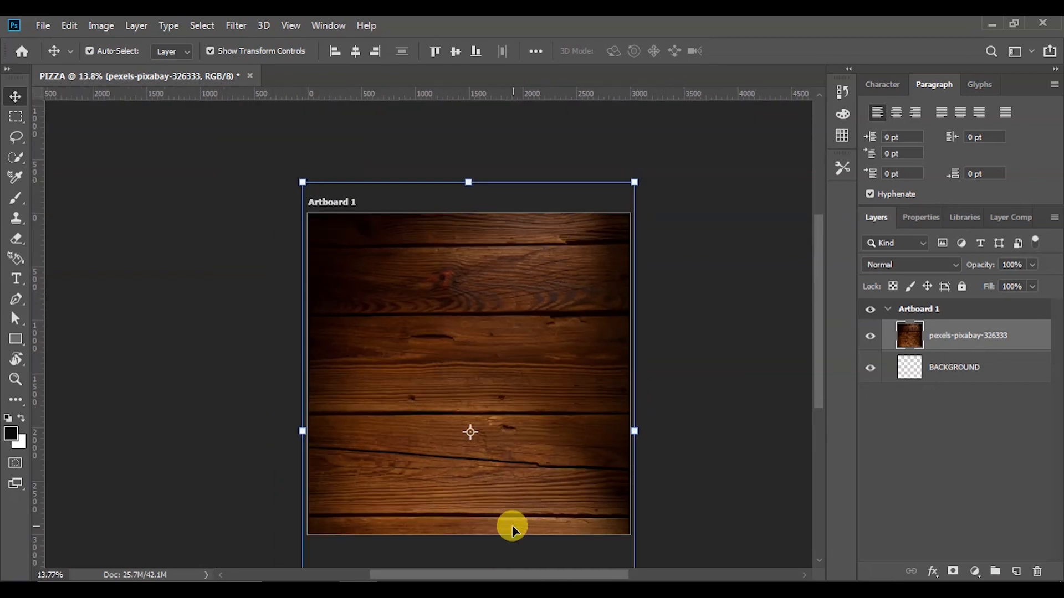
scroll(509, 526, up, 2)
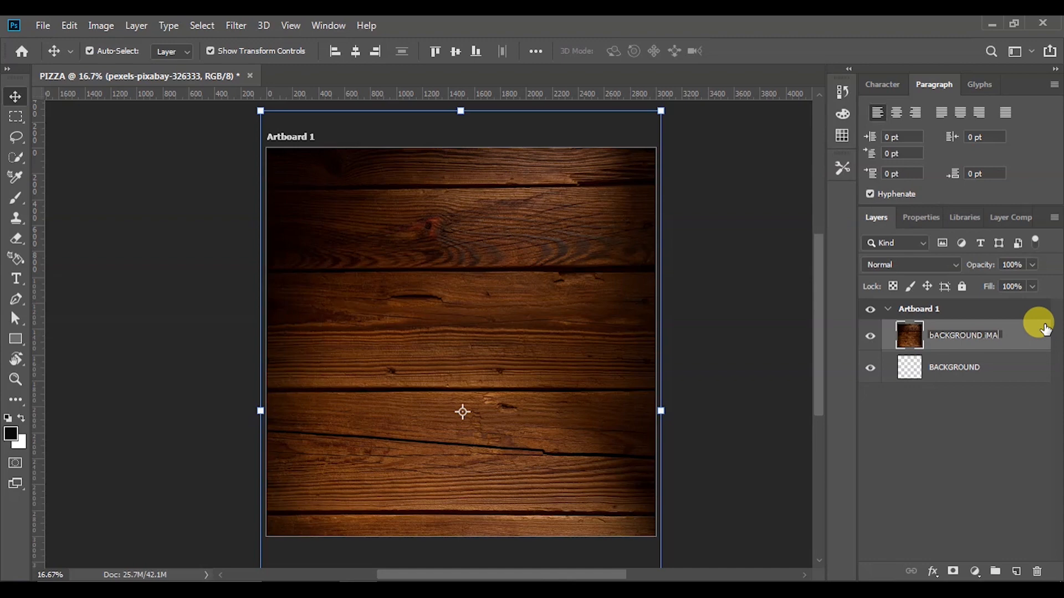
click(737, 279)
scroll(678, 339, down, 2)
scroll(641, 353, up, 3)
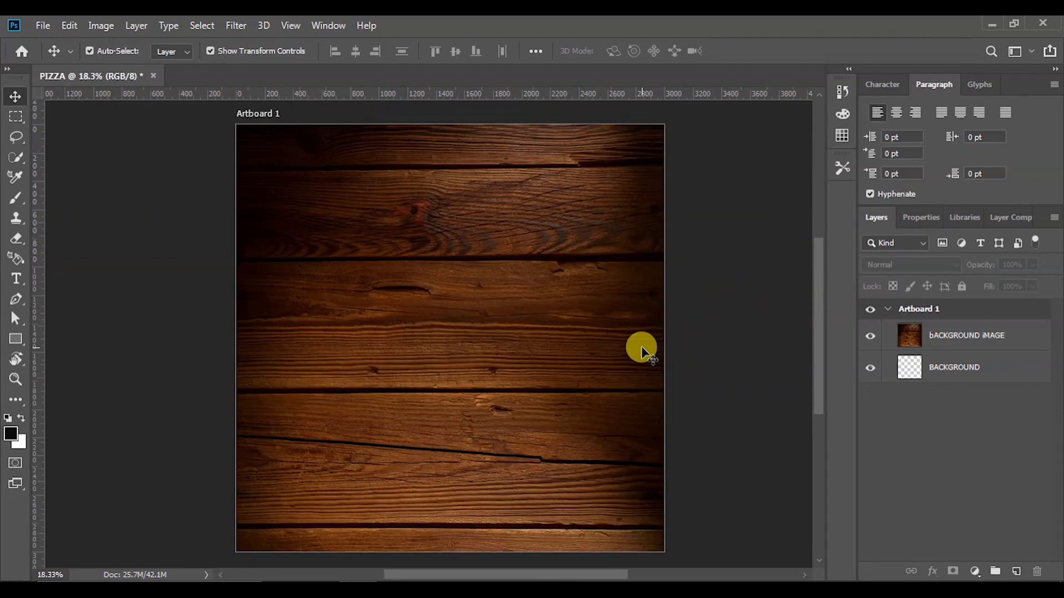
scroll(598, 341, down, 3)
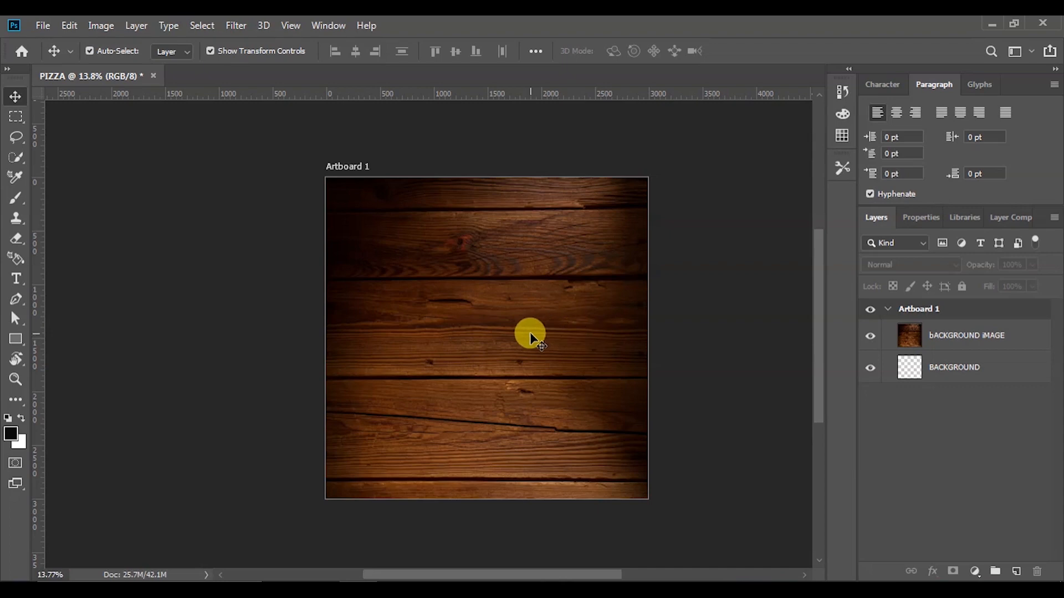
click(530, 335)
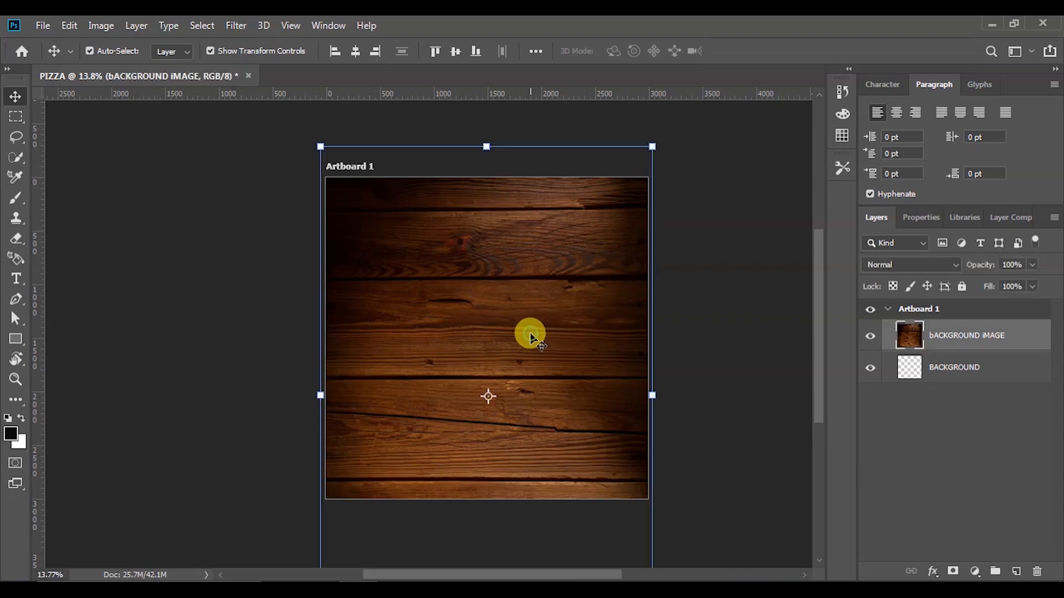
Apply Camera Raw Filter to the wood layer: Contrast +48, Highlights +44, Texture +42
click(239, 26)
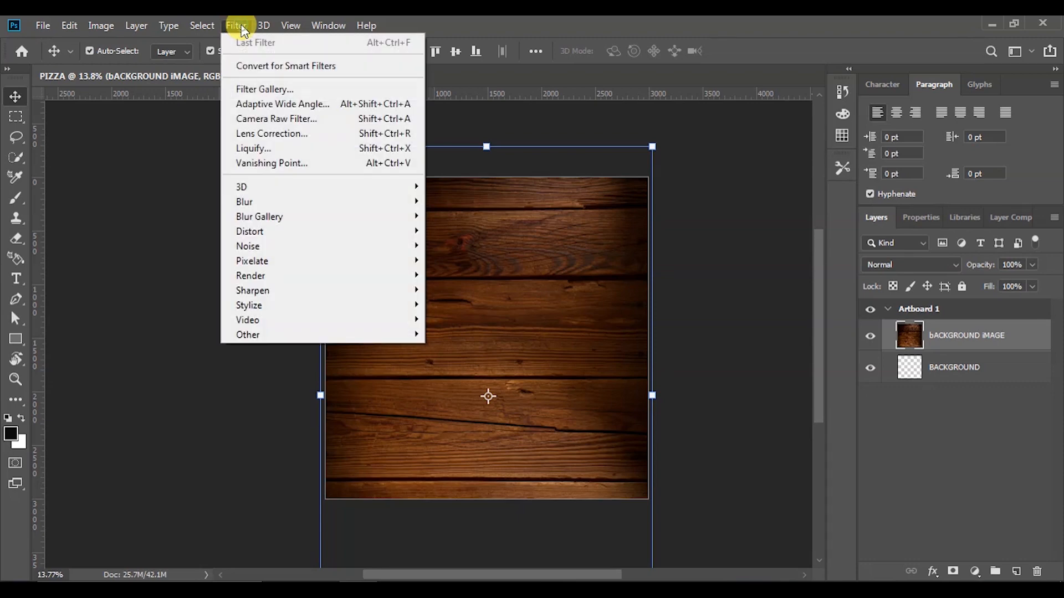
click(277, 118)
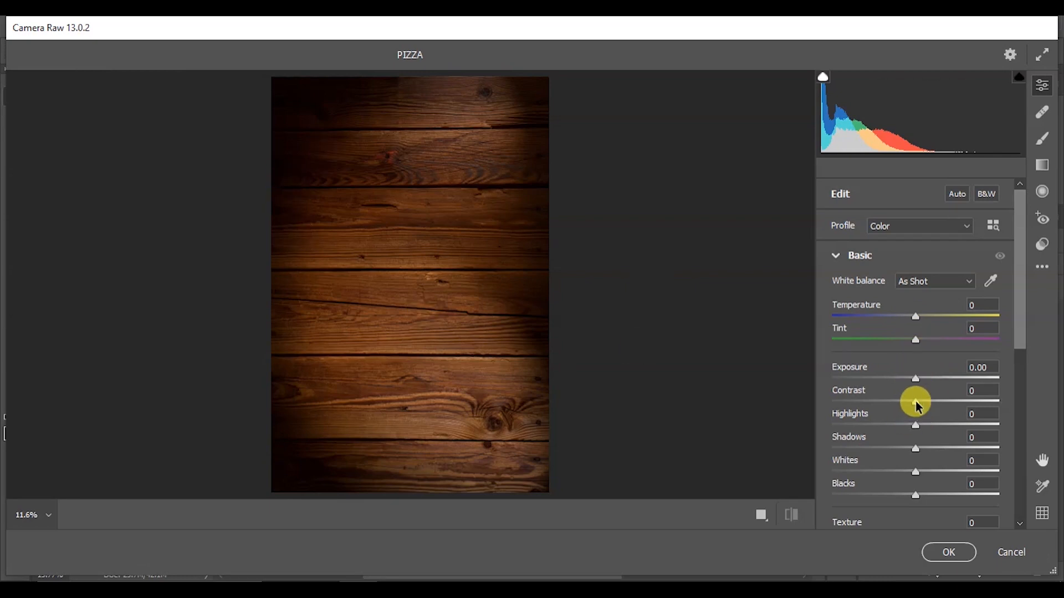
drag(919, 403, 953, 403)
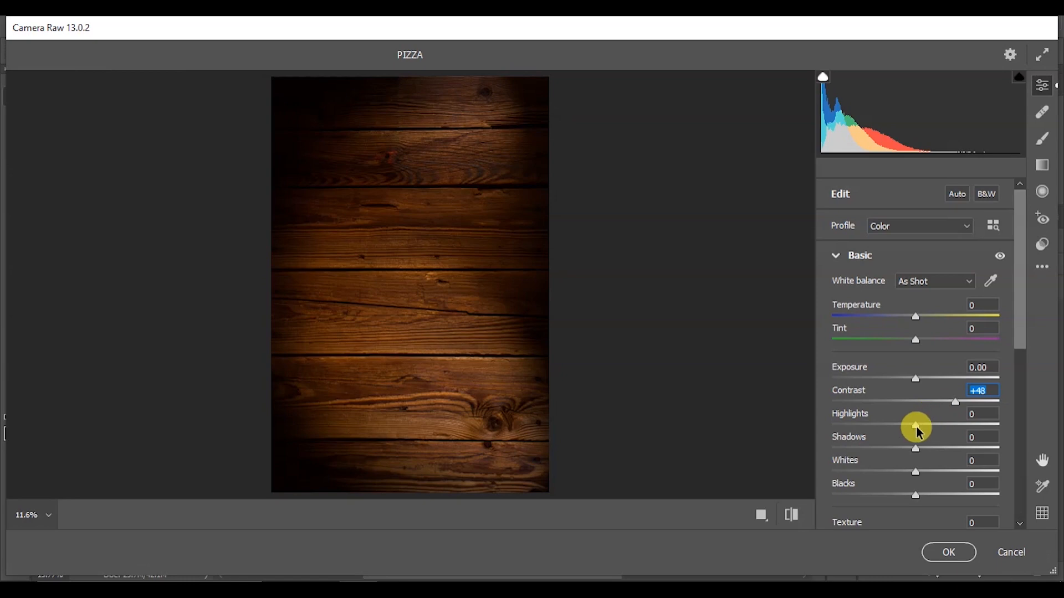
drag(941, 430, 953, 430)
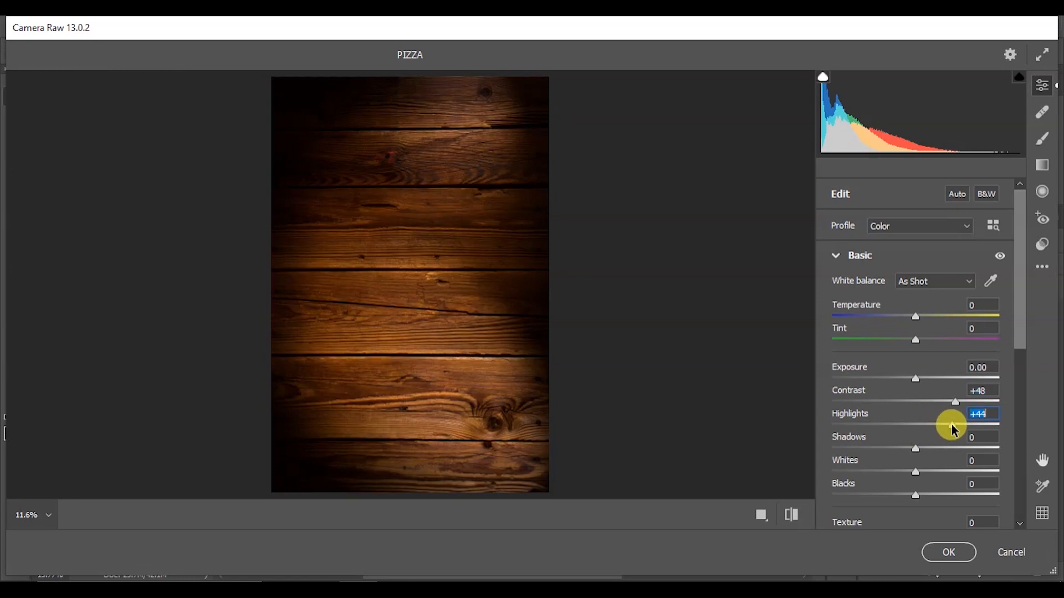
scroll(914, 492, down, 2)
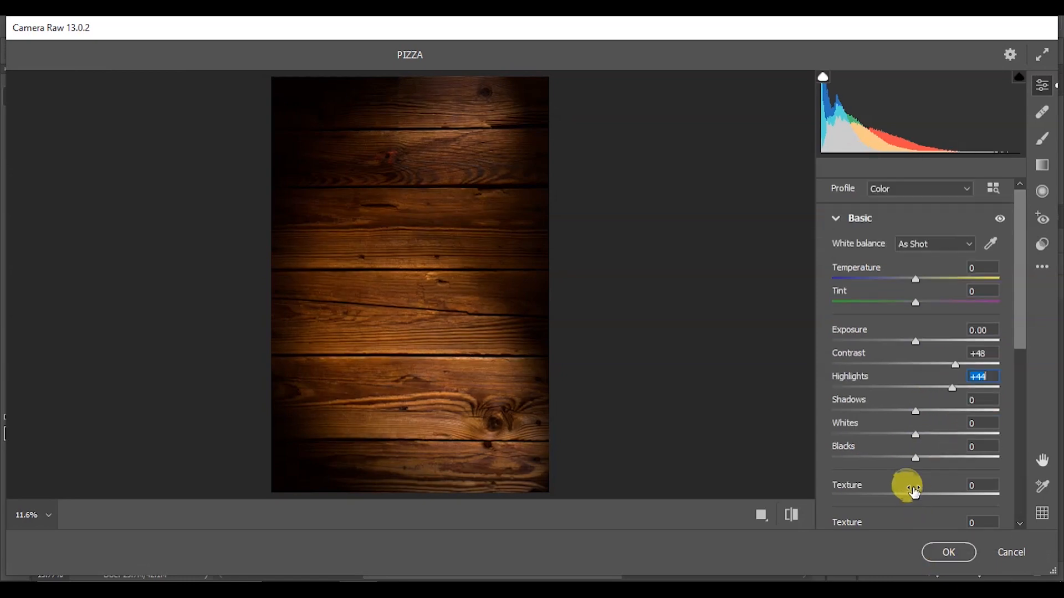
drag(917, 497, 953, 496)
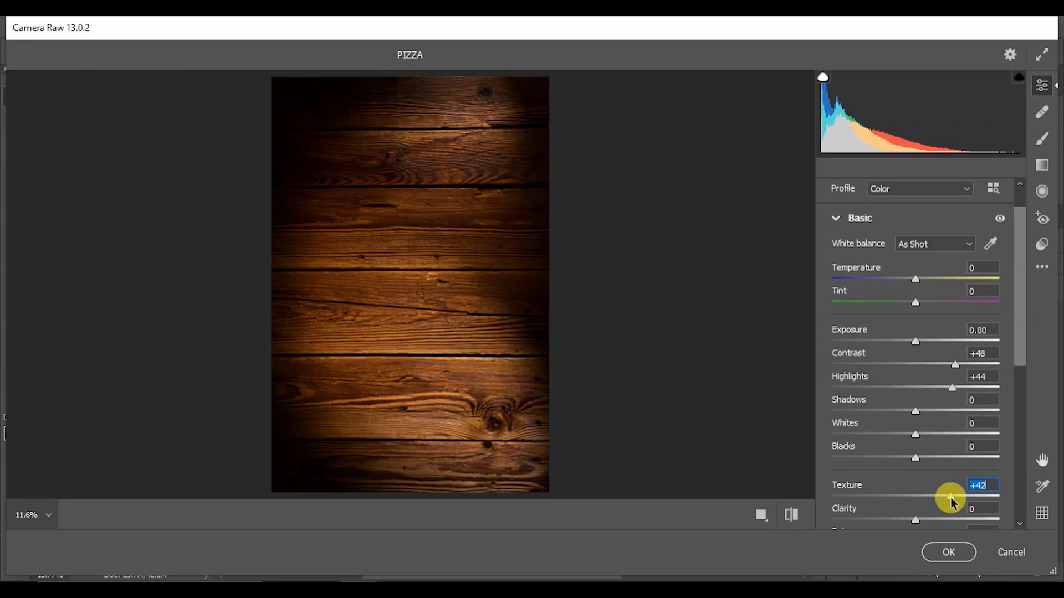
click(945, 551)
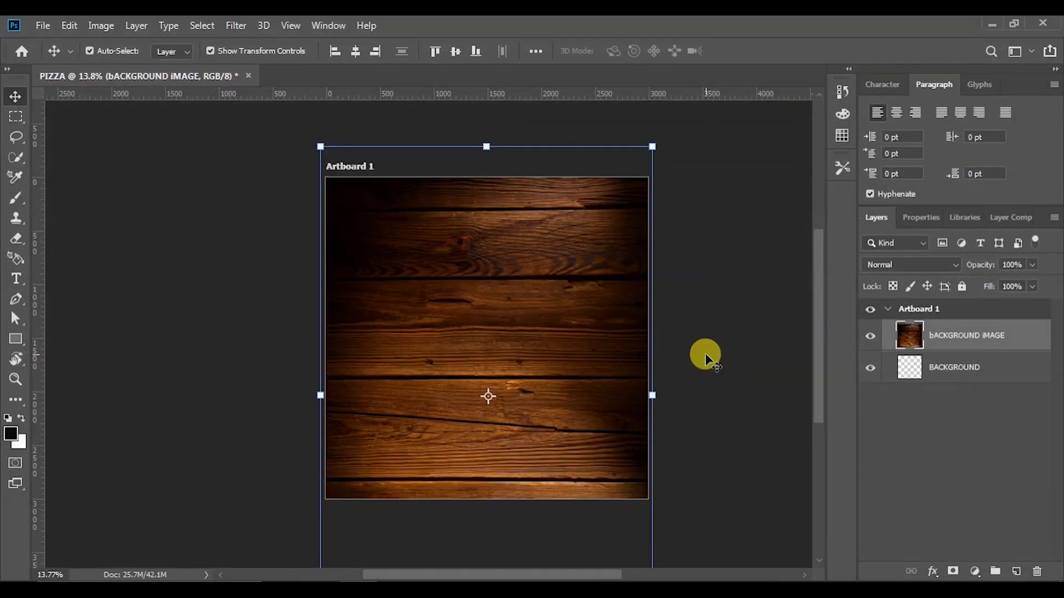
Draw a rectangle covering the whole artboard and fill it with very dark red
click(699, 292)
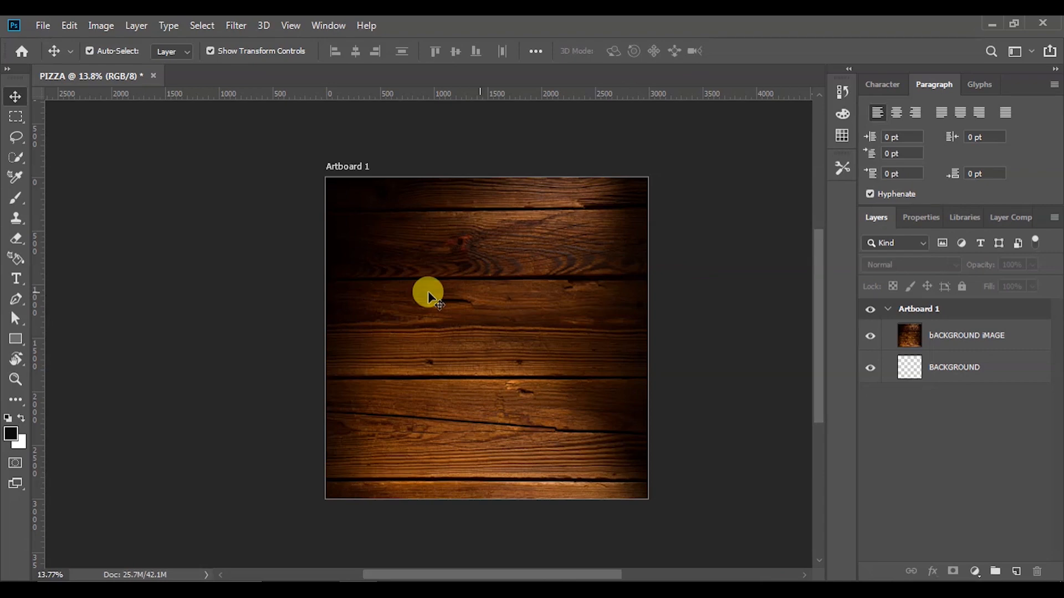
click(12, 342)
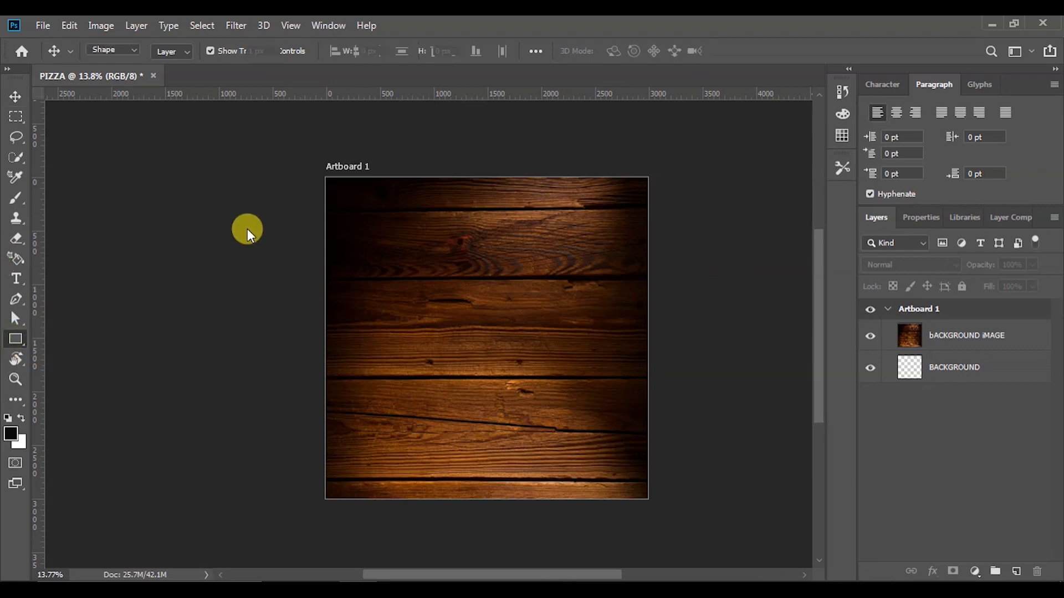
drag(316, 171, 665, 507)
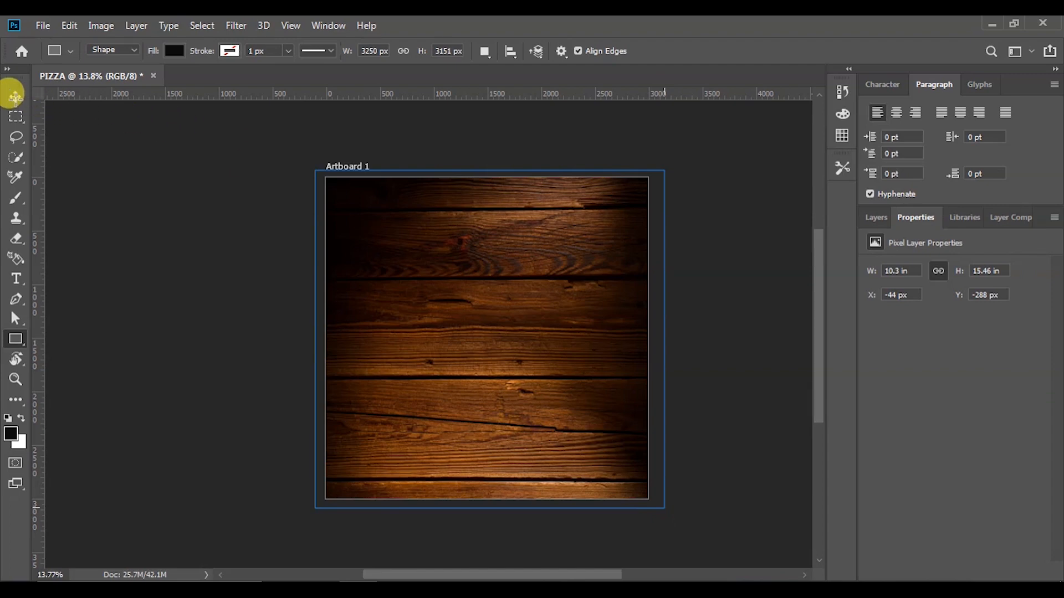
click(15, 97)
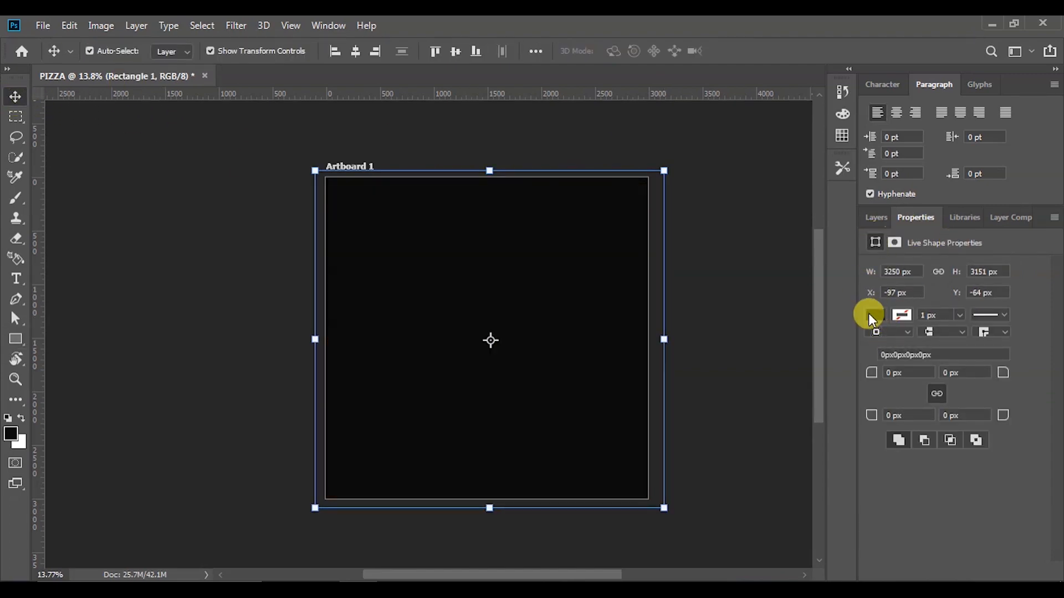
click(874, 313)
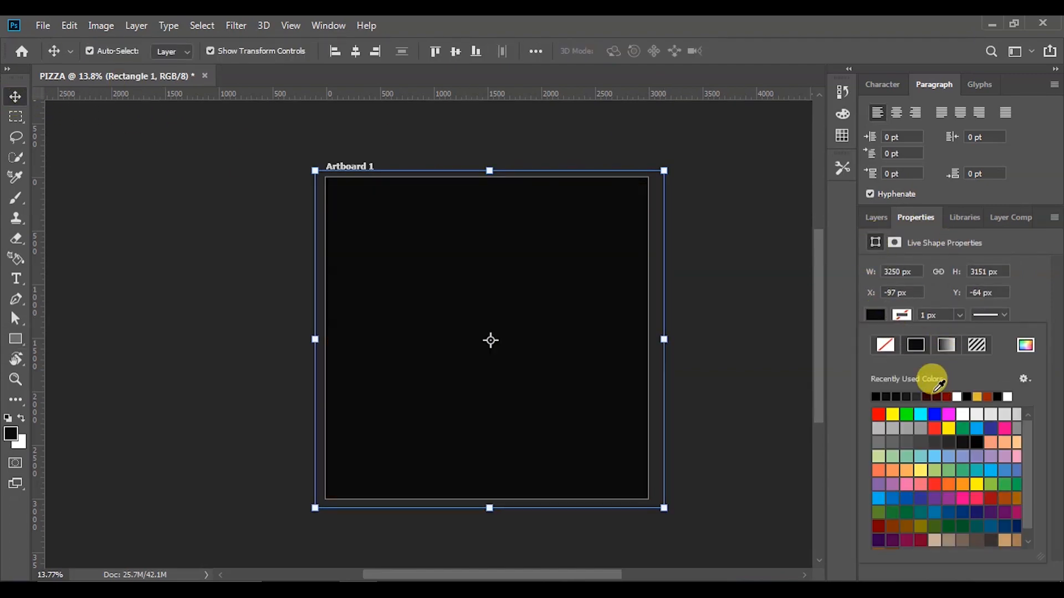
click(1026, 344)
drag(826, 447, 848, 471)
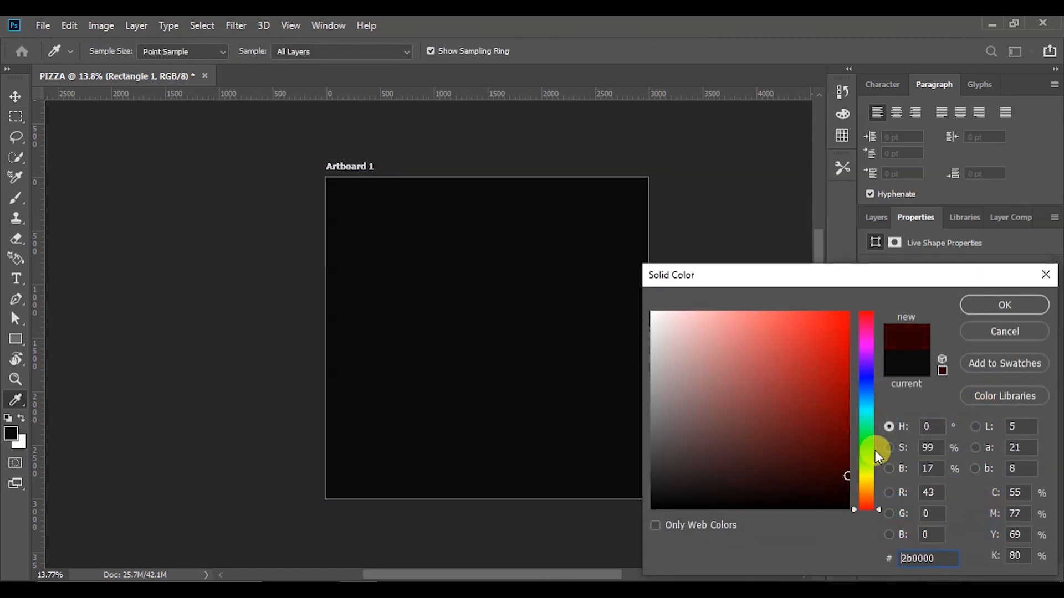
click(1022, 307)
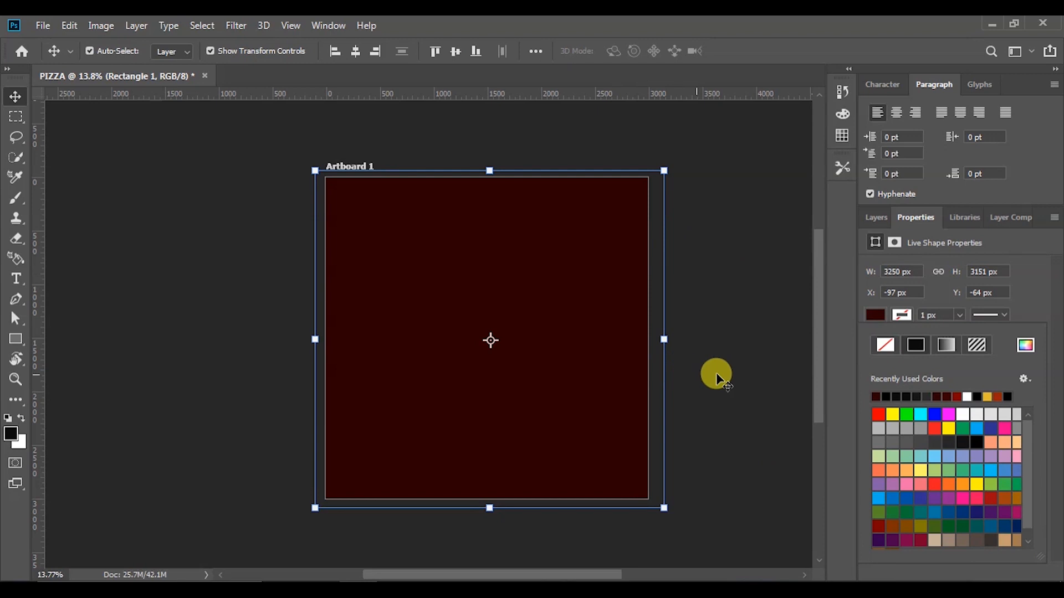
Move the red rectangle below bACKGROUND iMAGE and set that layer's Fill to 32%
click(876, 217)
drag(960, 336, 962, 381)
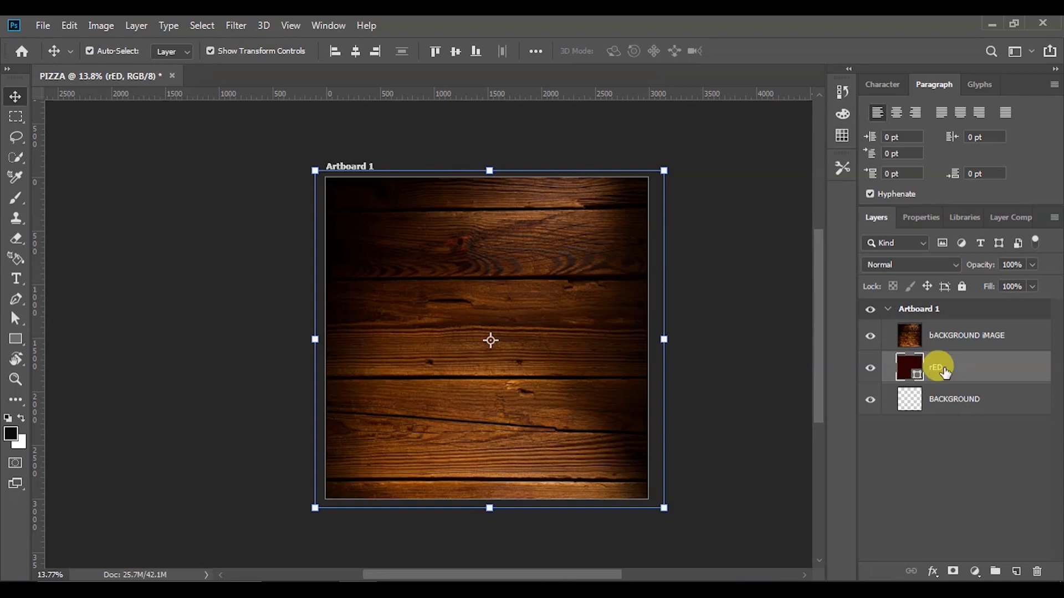
click(944, 334)
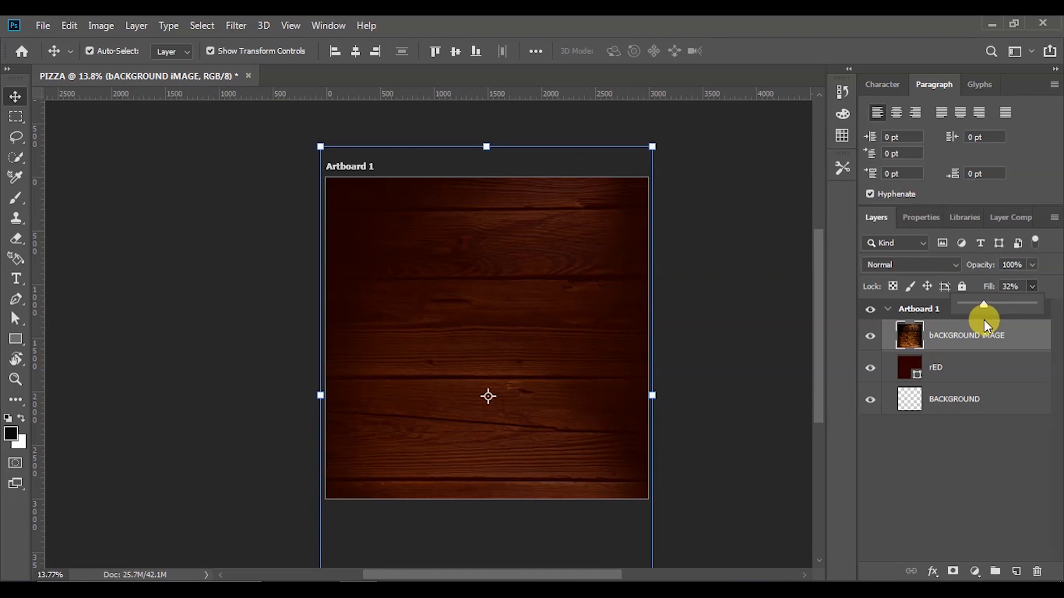
Make the red rectangle's fill colour slightly brighter and richer
click(890, 361)
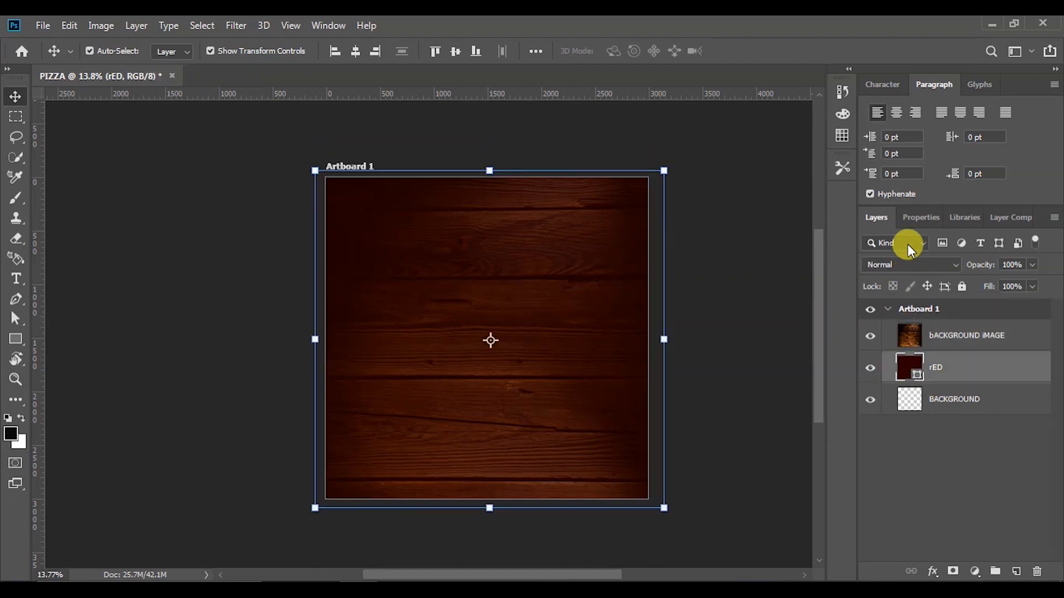
click(916, 218)
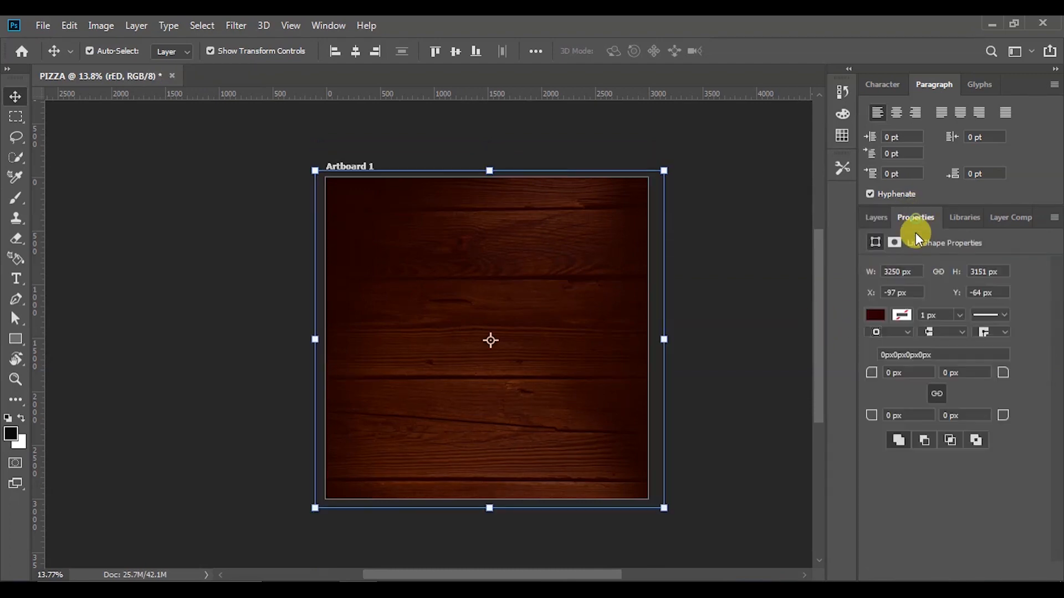
click(881, 316)
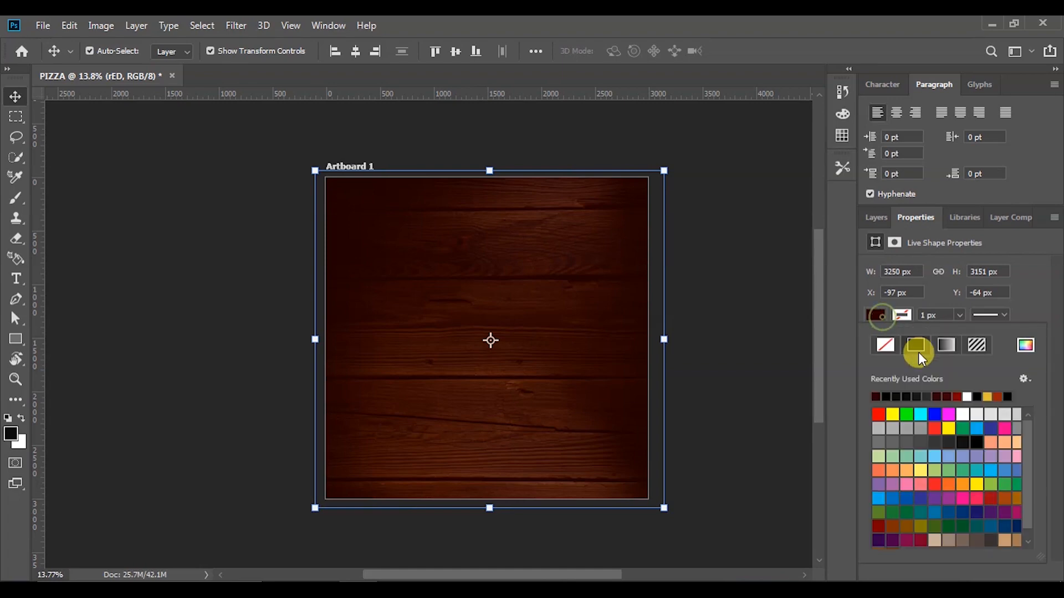
click(1026, 346)
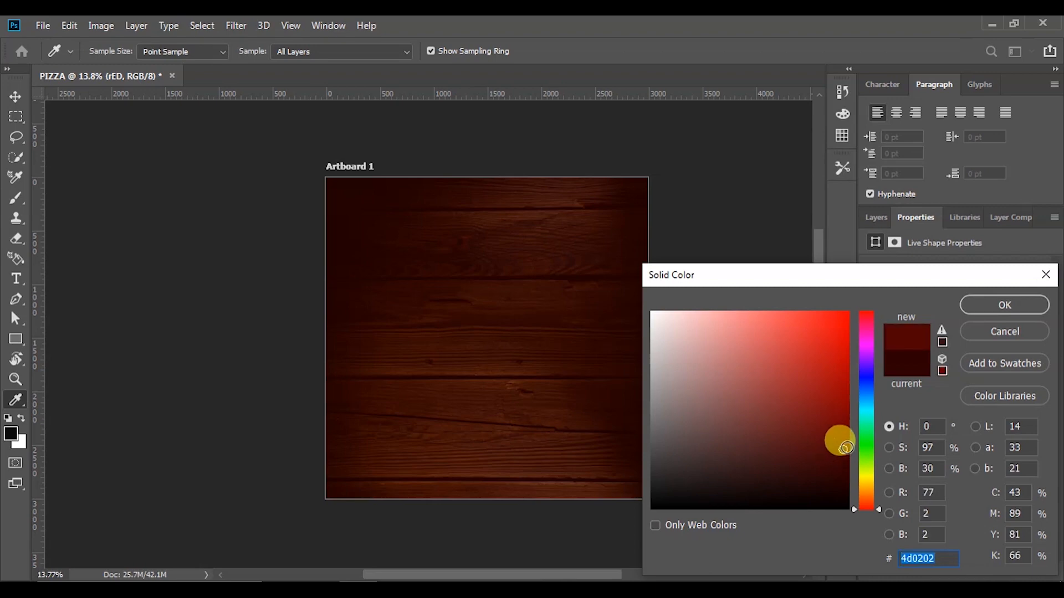
drag(845, 446, 858, 450)
click(1004, 304)
key(v)
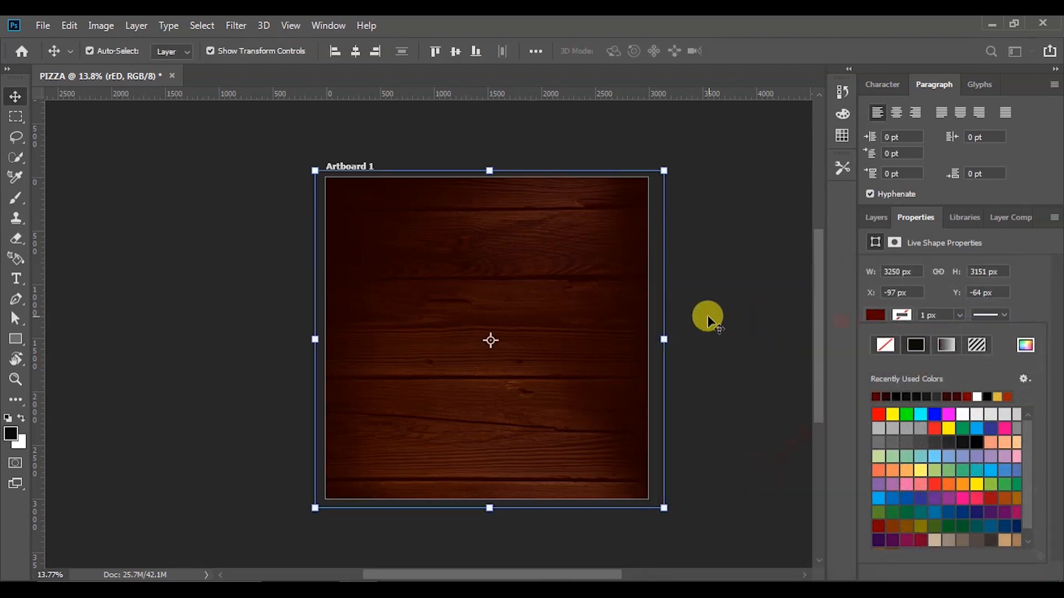
click(707, 315)
Raise the wood background image layer's fill so more wood grain shows
scroll(673, 352, down, 1)
scroll(623, 375, up, 2)
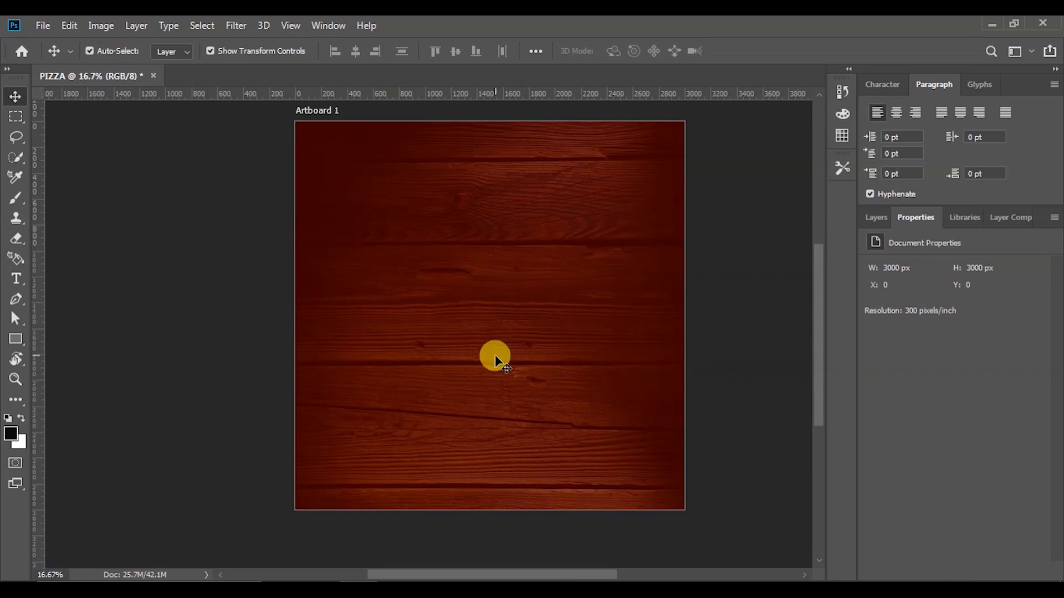
scroll(494, 354, down, 1)
scroll(482, 334, up, 2)
scroll(471, 313, down, 1)
scroll(585, 327, up, 1)
scroll(585, 341, down, 1)
scroll(585, 347, up, 1)
click(583, 351)
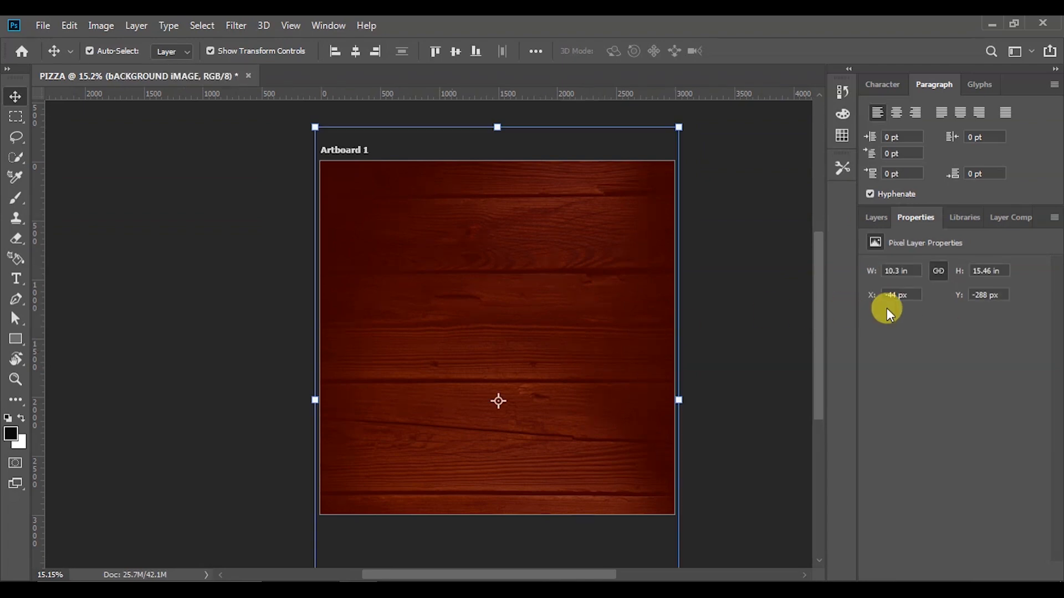
click(878, 218)
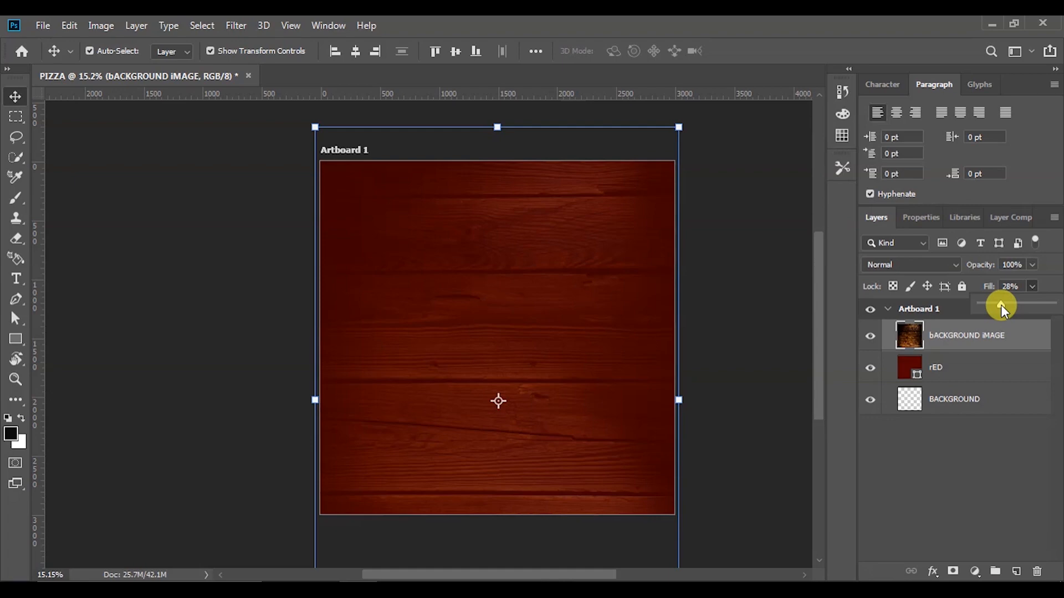
scroll(726, 363, down, 1)
scroll(718, 382, up, 1)
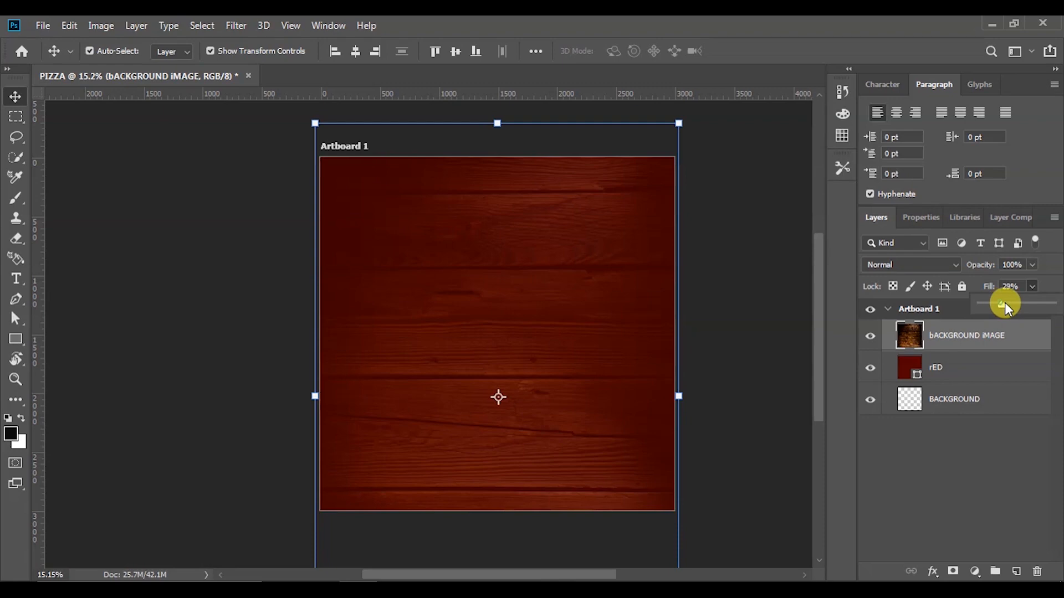
drag(1001, 306, 1046, 306)
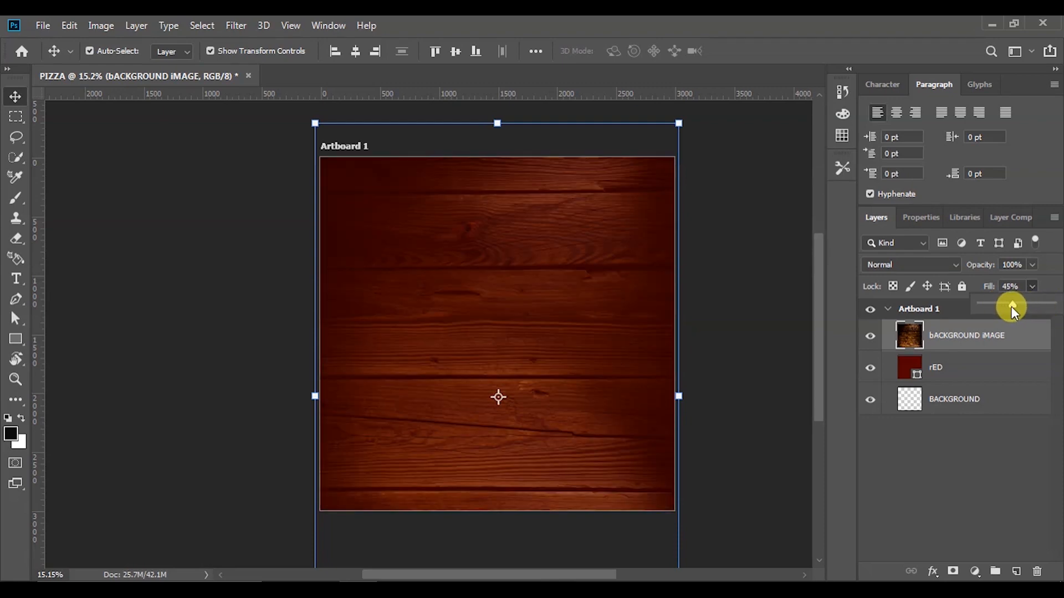
click(732, 309)
scroll(698, 377, down, 2)
scroll(708, 367, up, 2)
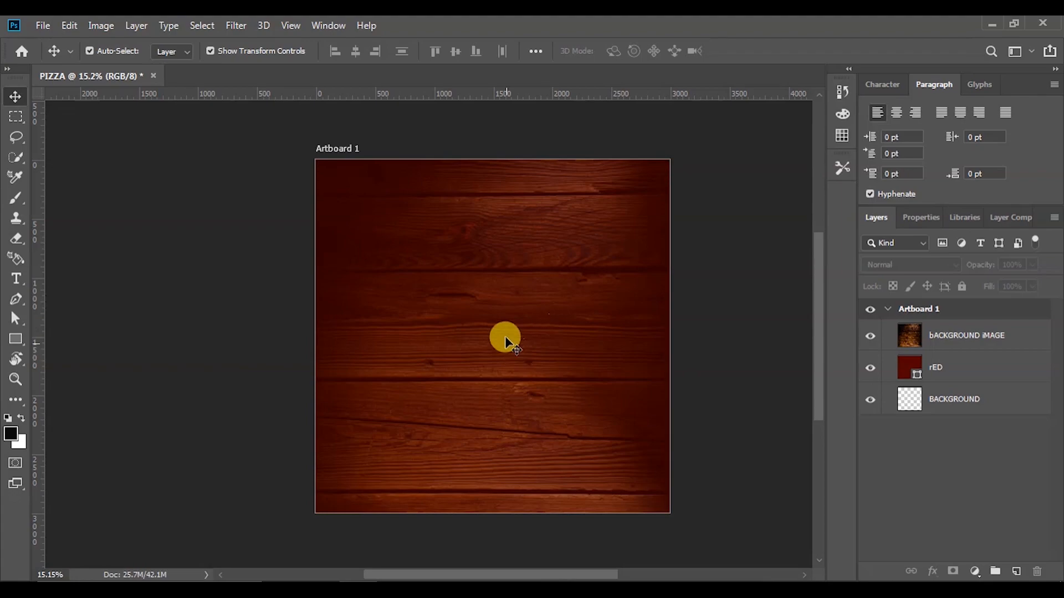
Drag the flour image pngwing.com (7) from the PIZZA folder onto the poster
key(alt+Tab)
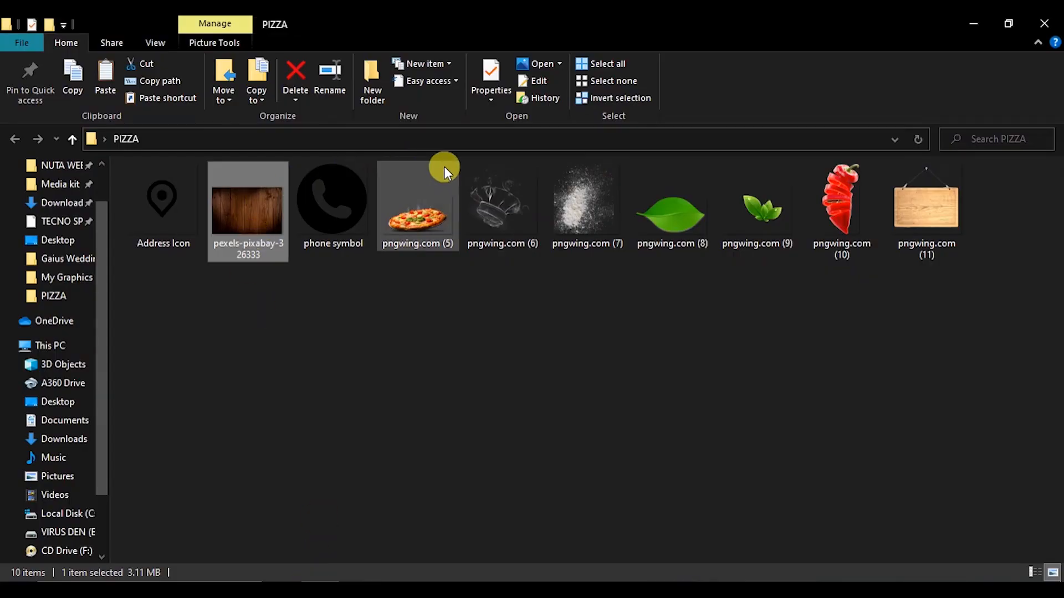
click(581, 202)
drag(593, 199, 405, 385)
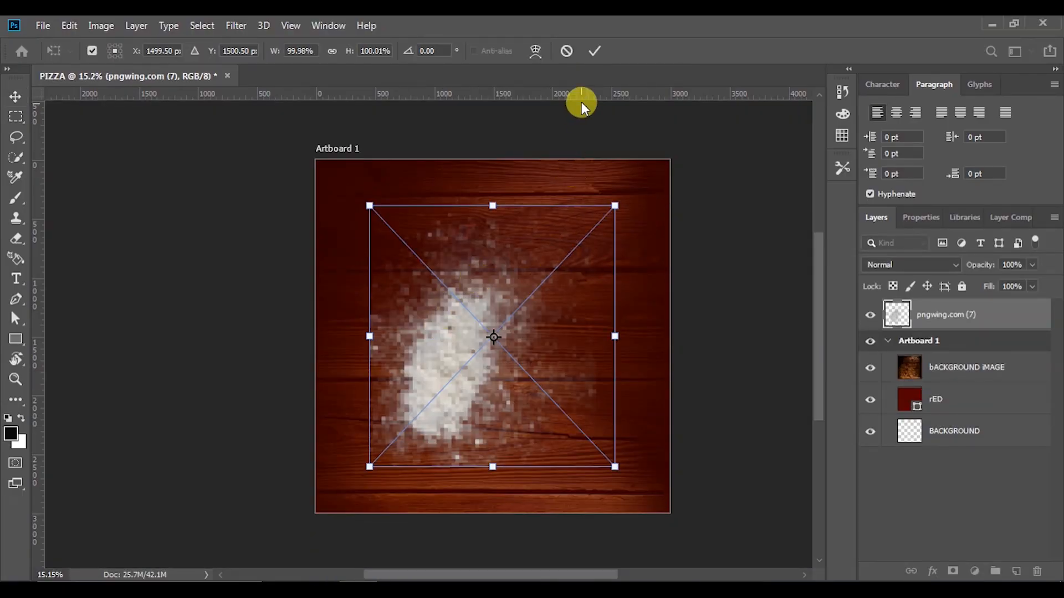
Commit the flour image placement and select the pngwing.com (7) layer
click(597, 51)
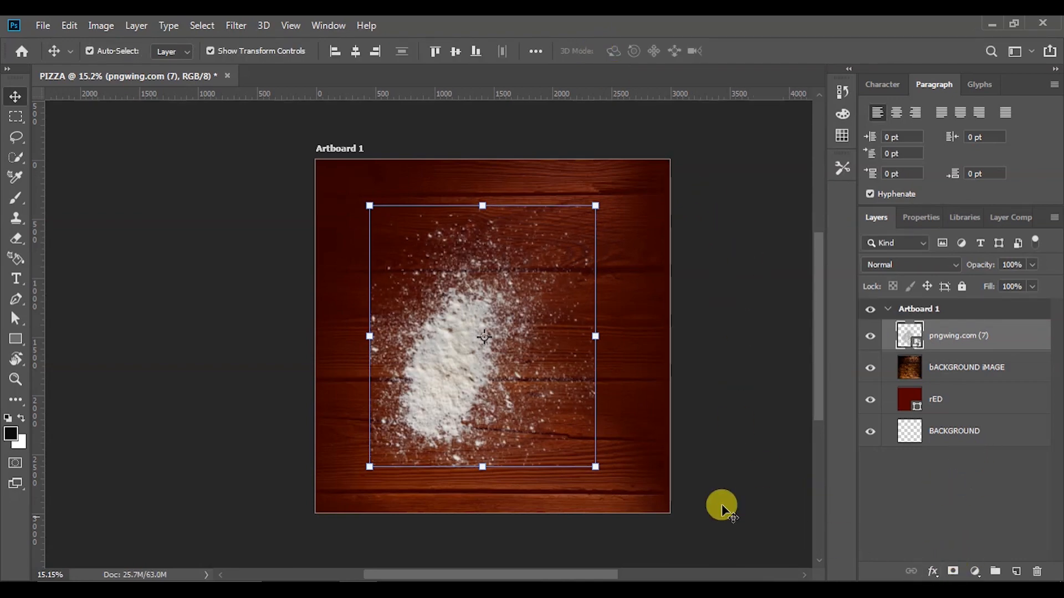
click(708, 302)
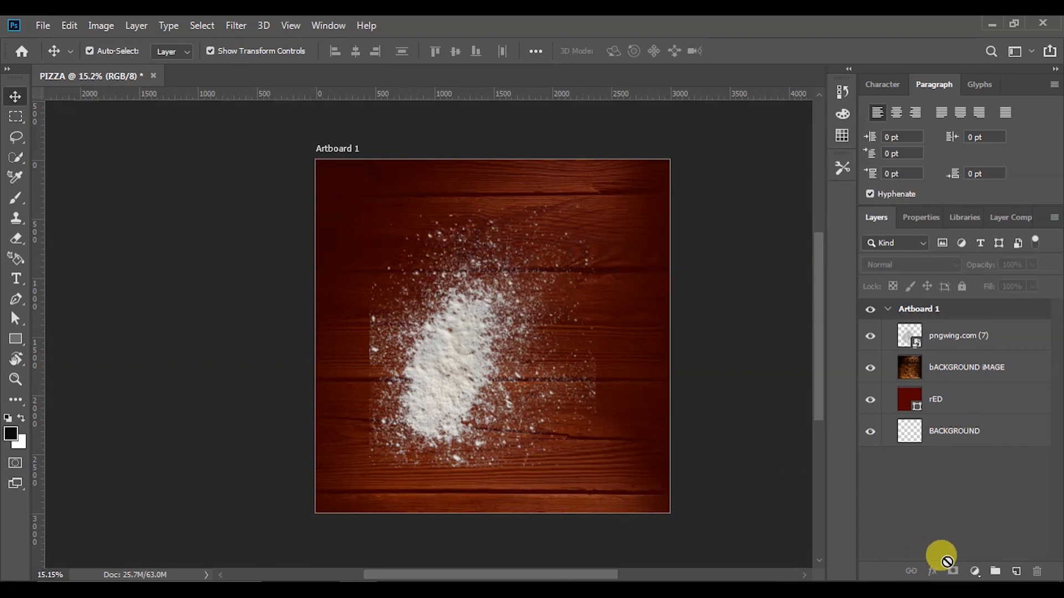
click(475, 304)
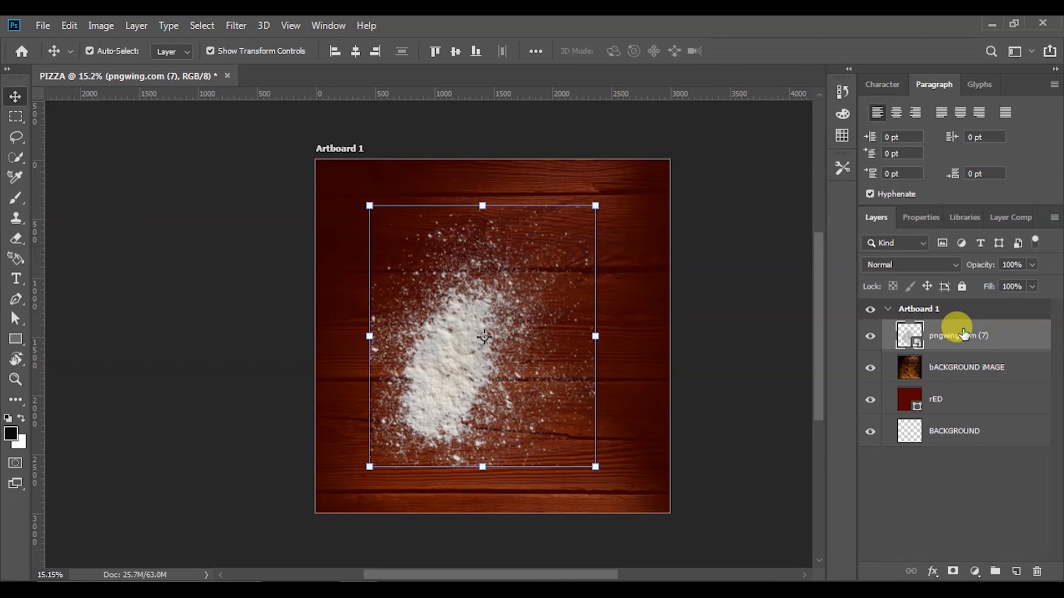
Add a layer mask to pngwing.com (7) and brush black over the flour's right side
click(952, 572)
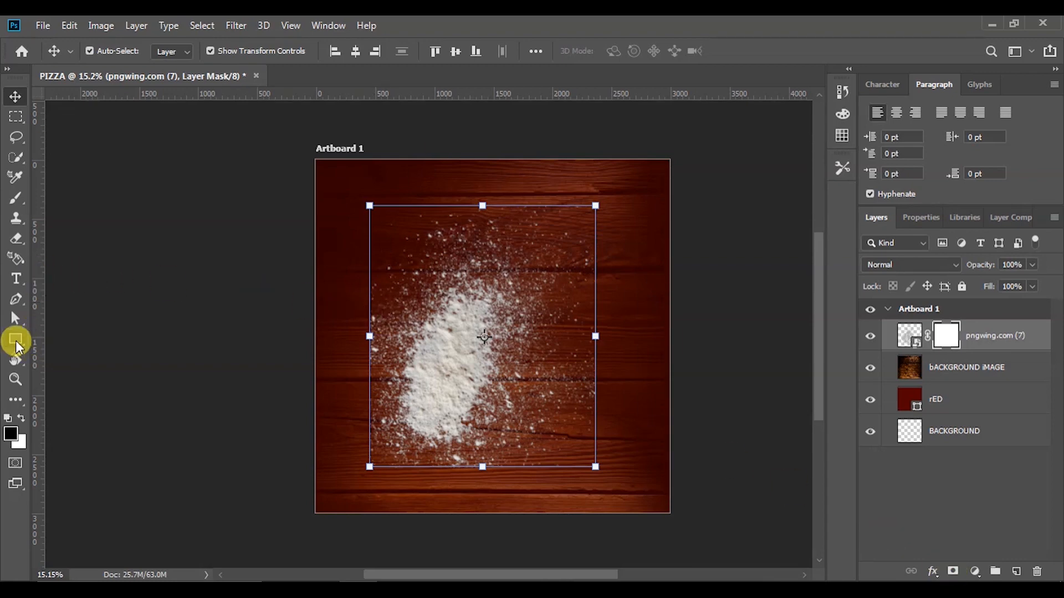
click(16, 199)
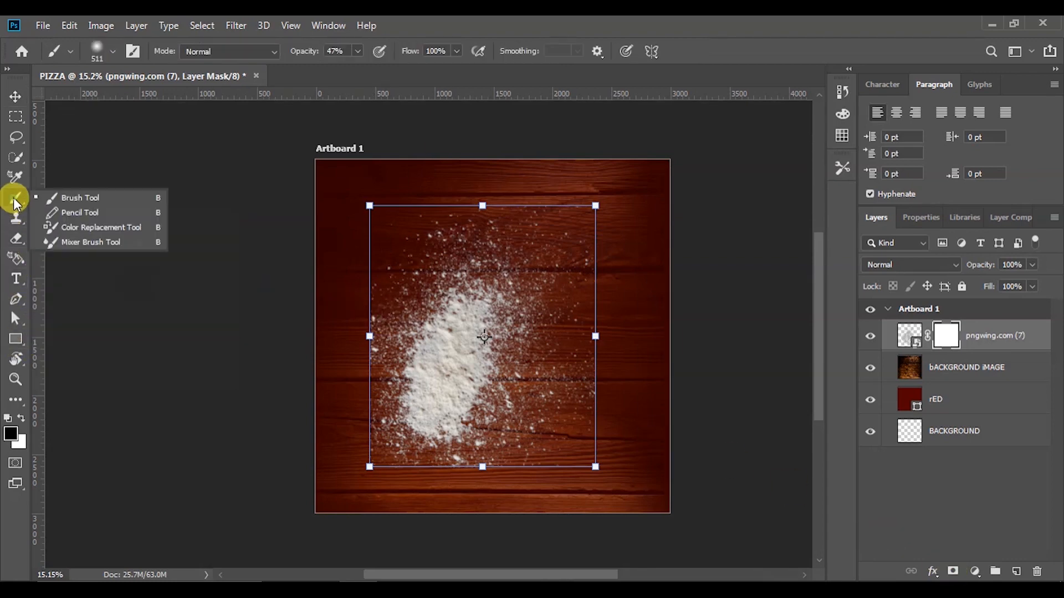
click(78, 199)
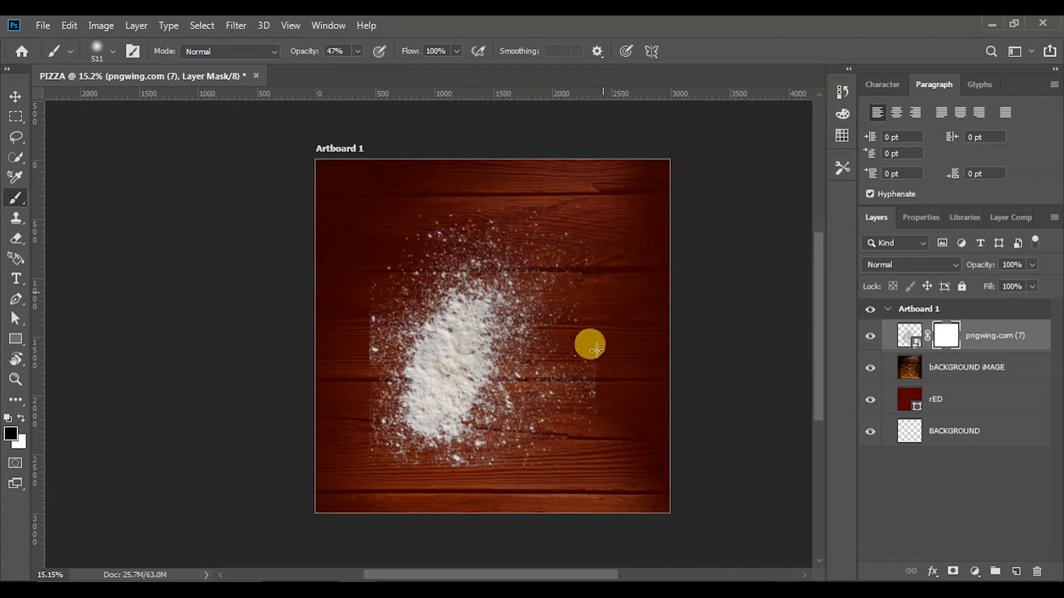
mouse_move(607, 319)
mouse_down()
mouse_move(594, 408)
mouse_move(601, 301)
mouse_move(591, 429)
mouse_move(612, 265)
mouse_move(592, 444)
mouse_move(596, 257)
mouse_move(585, 424)
mouse_move(555, 475)
mouse_move(568, 468)
mouse_move(346, 469)
mouse_move(495, 493)
mouse_move(375, 470)
mouse_move(325, 320)
mouse_move(350, 459)
mouse_move(363, 374)
mouse_move(358, 481)
mouse_move(363, 263)
mouse_move(369, 345)
mouse_move(360, 448)
mouse_move(351, 209)
mouse_move(371, 342)
mouse_move(372, 182)
mouse_move(374, 256)
mouse_move(572, 208)
mouse_move(452, 193)
mouse_move(598, 209)
mouse_move(533, 175)
mouse_move(613, 224)
mouse_move(573, 207)
mouse_move(588, 268)
mouse_move(607, 288)
mouse_move(571, 467)
mouse_move(580, 405)
mouse_move(542, 472)
mouse_move(559, 456)
mouse_move(590, 312)
mouse_move(577, 229)
mouse_move(487, 171)
mouse_move(583, 241)
mouse_move(439, 155)
mouse_up()
click(15, 95)
click(371, 239)
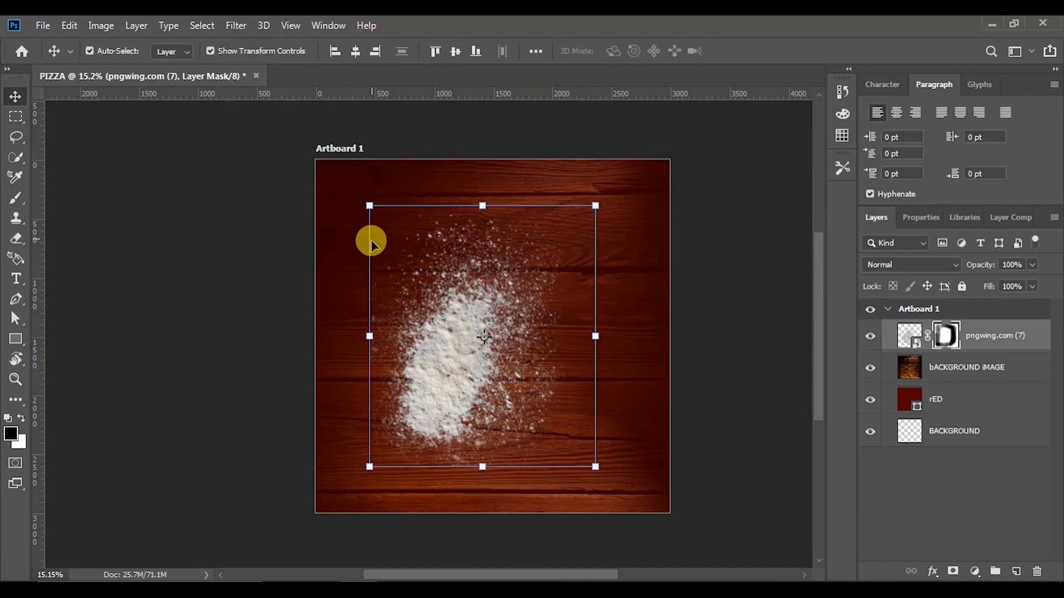
Duplicate the flour and rotate the copy about half a turn toward the upper right
drag(482, 350, 291, 454)
drag(339, 399, 557, 281)
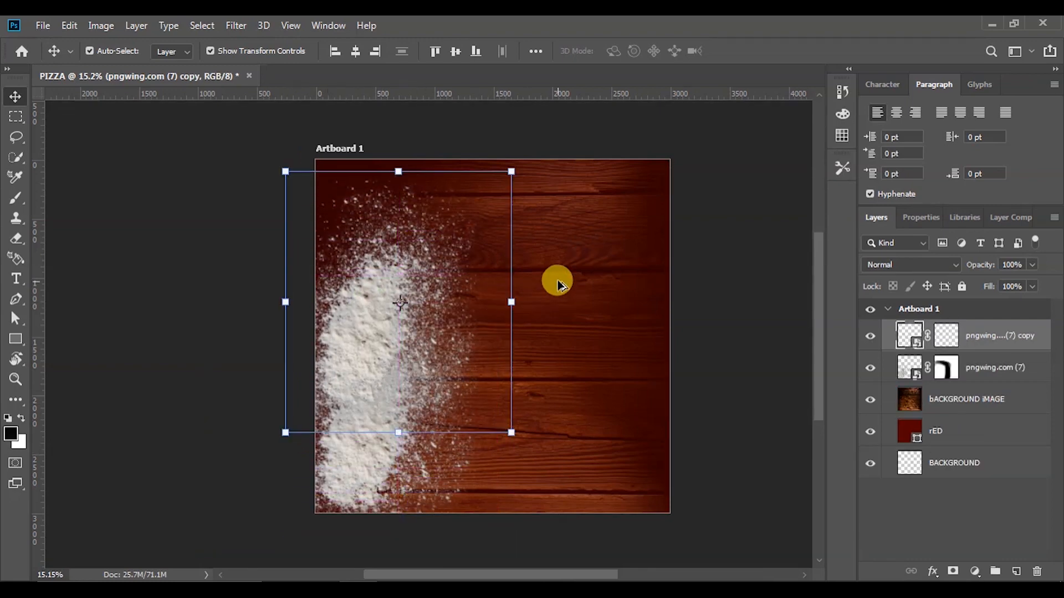
drag(417, 264, 617, 242)
drag(733, 147, 471, 141)
drag(742, 149, 565, 331)
drag(585, 250, 684, 227)
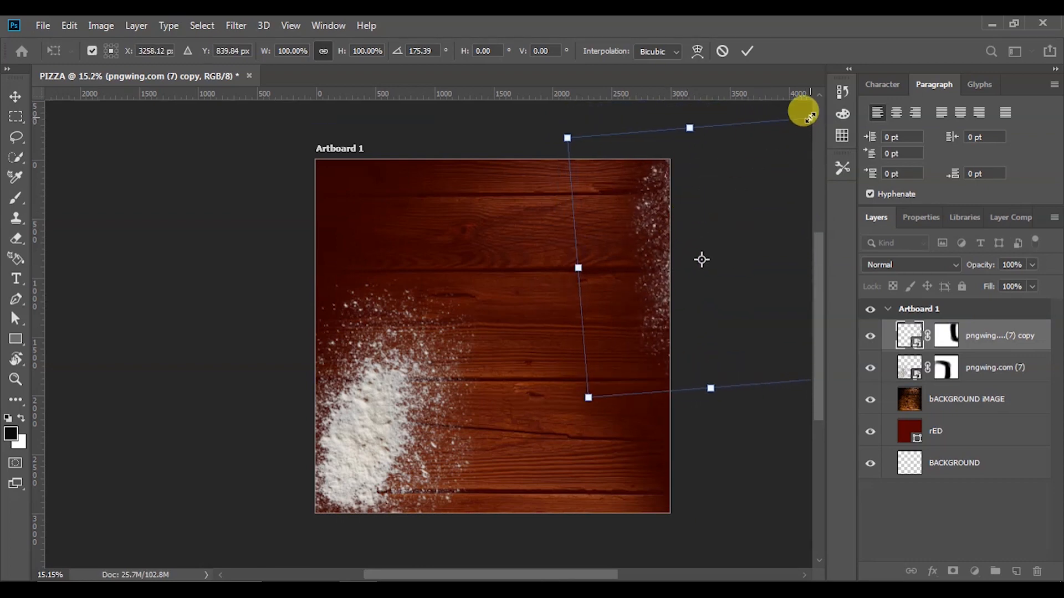
click(752, 44)
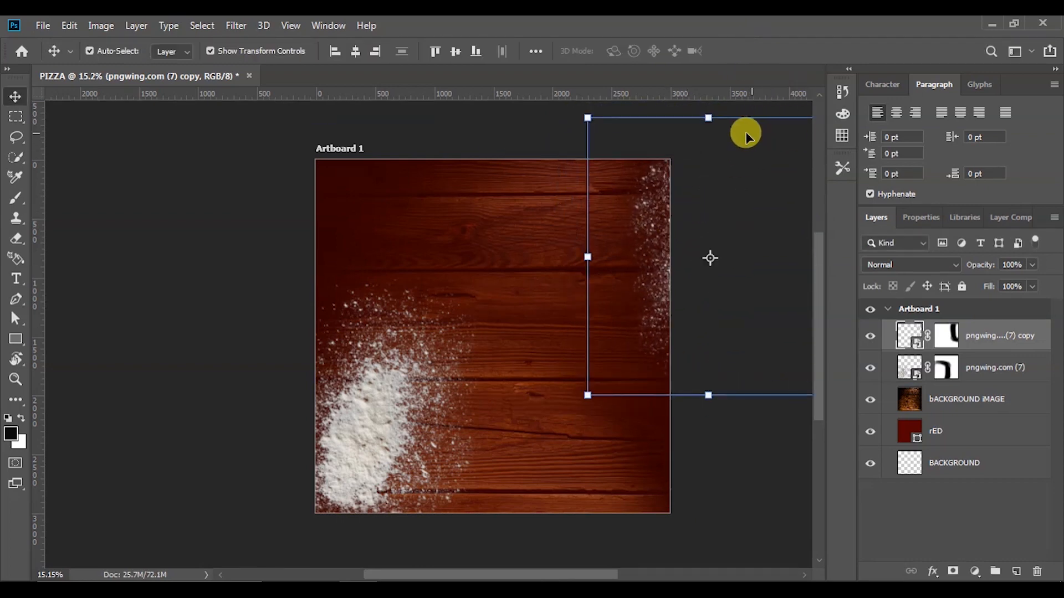
Shrink the flour copy to about 86%, tilt it about 9 degrees into the upper-right corner
click(586, 396)
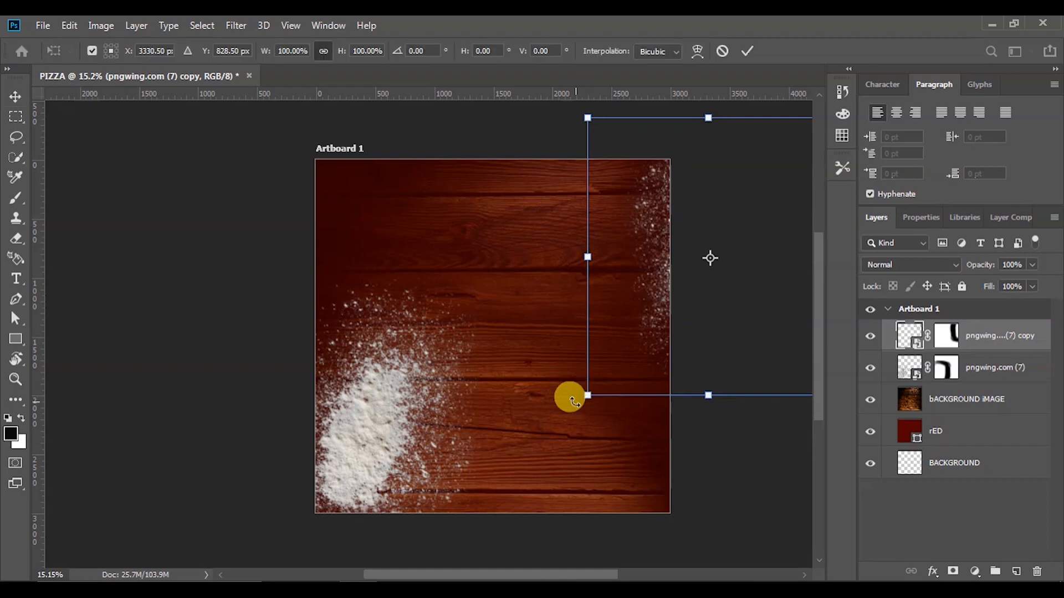
drag(587, 396, 612, 355)
drag(660, 206, 634, 207)
drag(588, 376, 606, 380)
drag(644, 266, 663, 248)
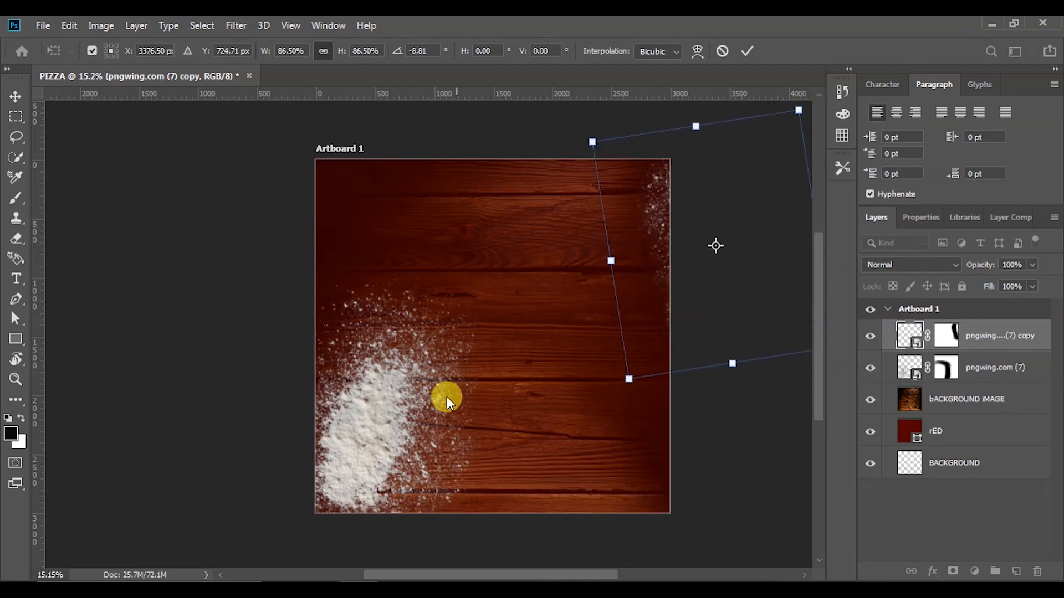
click(446, 398)
Move the original flour mostly off the lower-left edge, slightly shrunk and tilted
click(382, 413)
drag(372, 420, 255, 456)
drag(398, 319, 434, 333)
drag(335, 421, 345, 413)
click(728, 317)
Place the hanging signboard image pngwing.com (11) onto the poster
scroll(605, 363, down, 2)
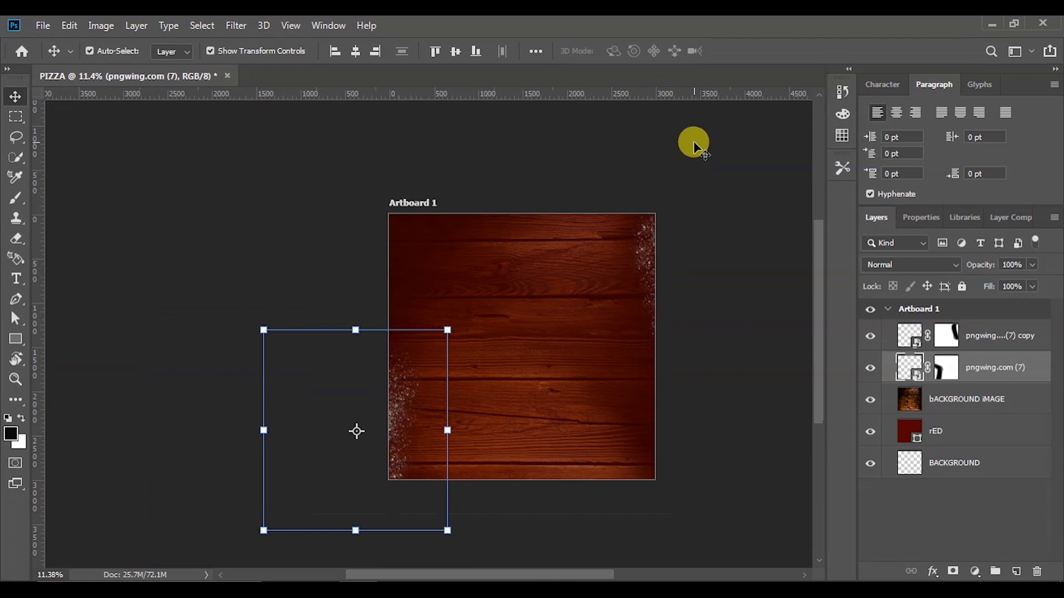
click(704, 305)
scroll(679, 421, down, 2)
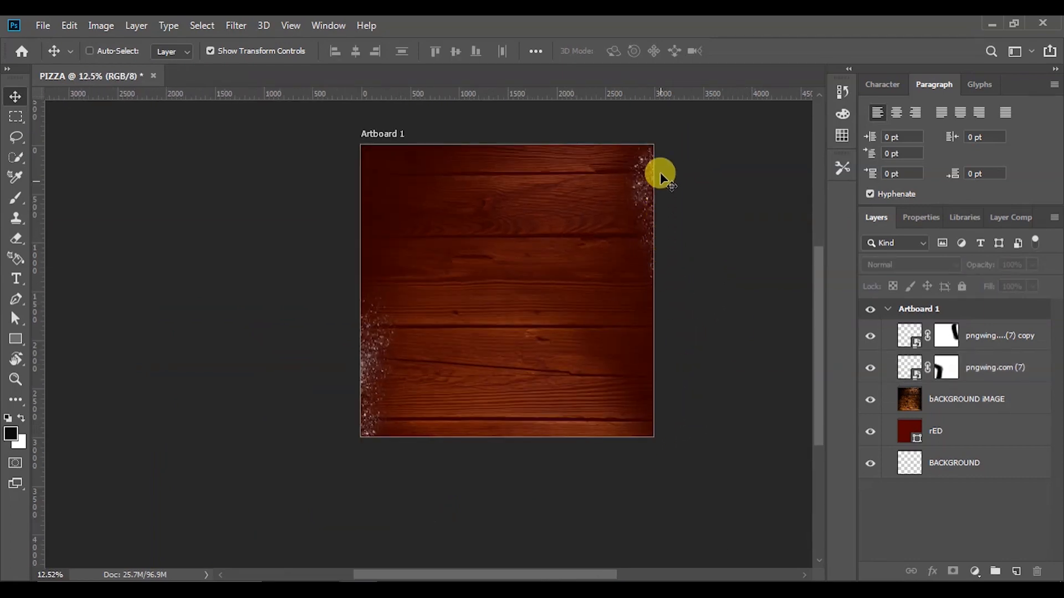
scroll(656, 124, up, 3)
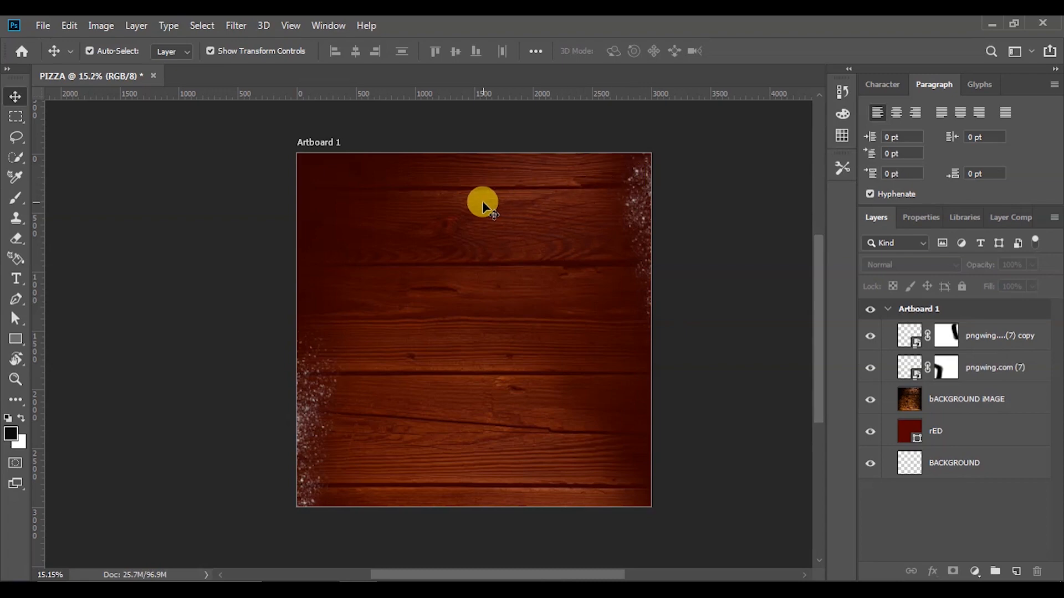
scroll(470, 155, up, 2)
scroll(471, 155, down, 2)
scroll(485, 422, up, 2)
scroll(441, 375, down, 3)
click(322, 590)
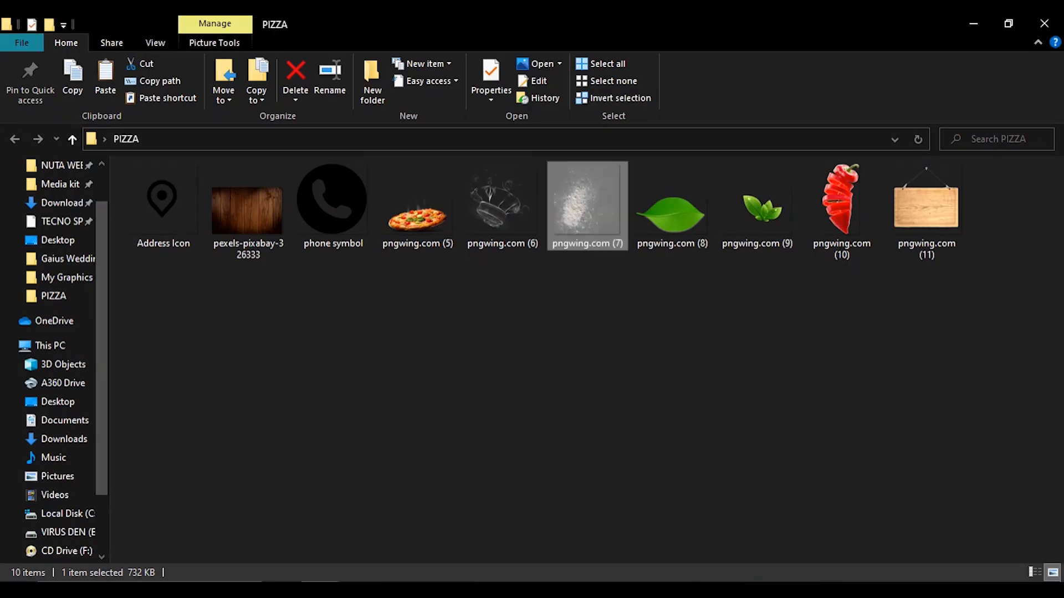
click(233, 213)
click(927, 209)
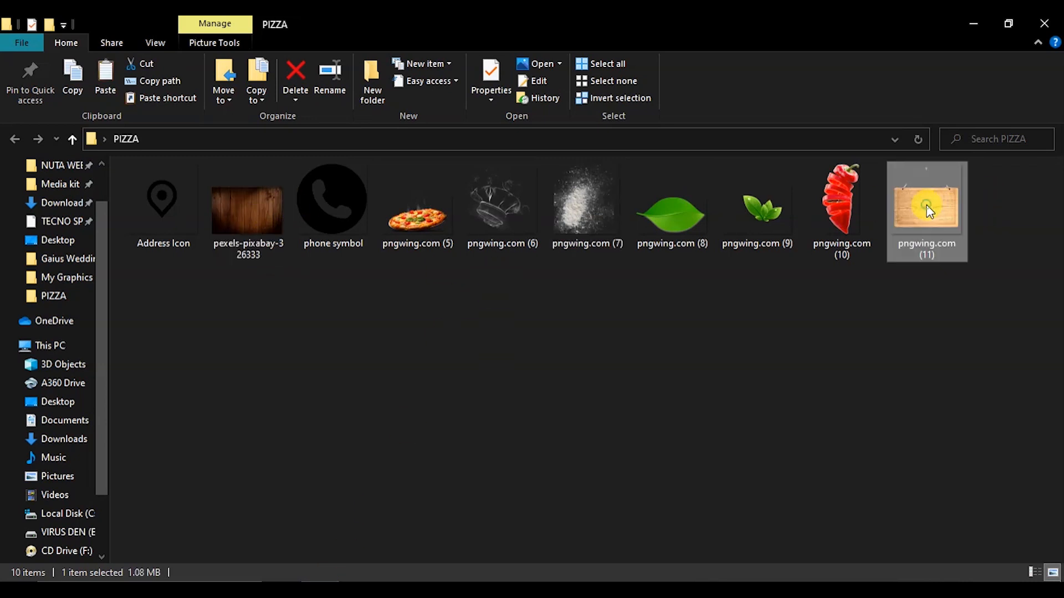
drag(932, 206, 457, 359)
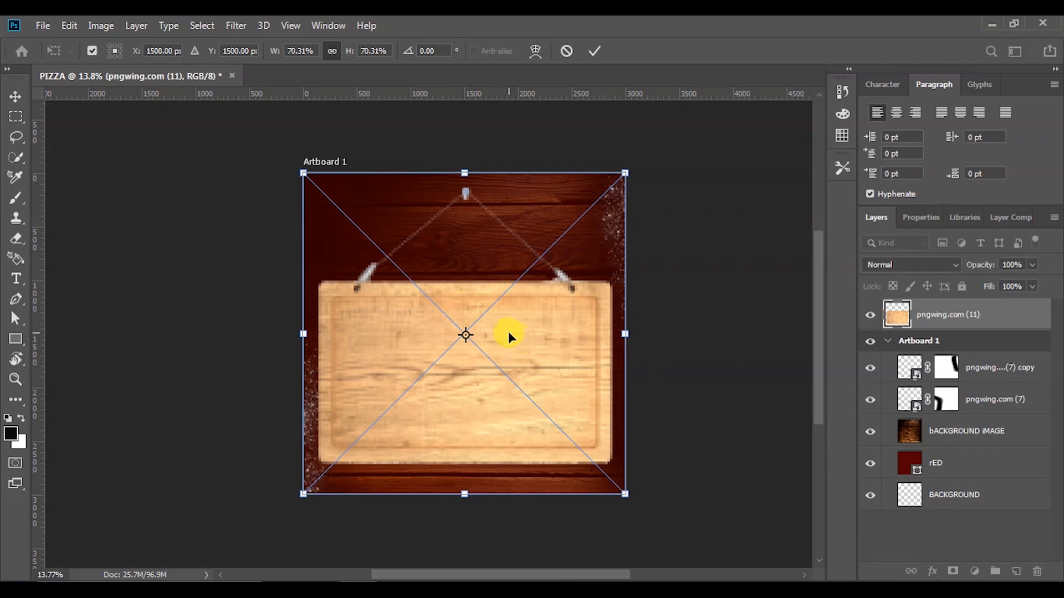
click(594, 49)
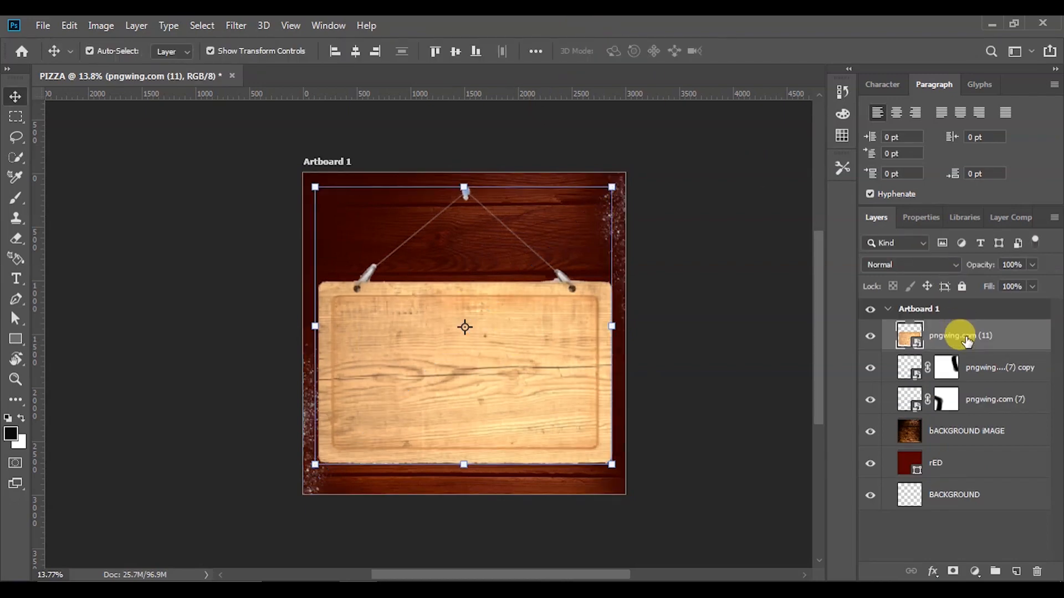
right_click(958, 336)
Rasterize the signboard layer and reselect it on the canvas
click(823, 294)
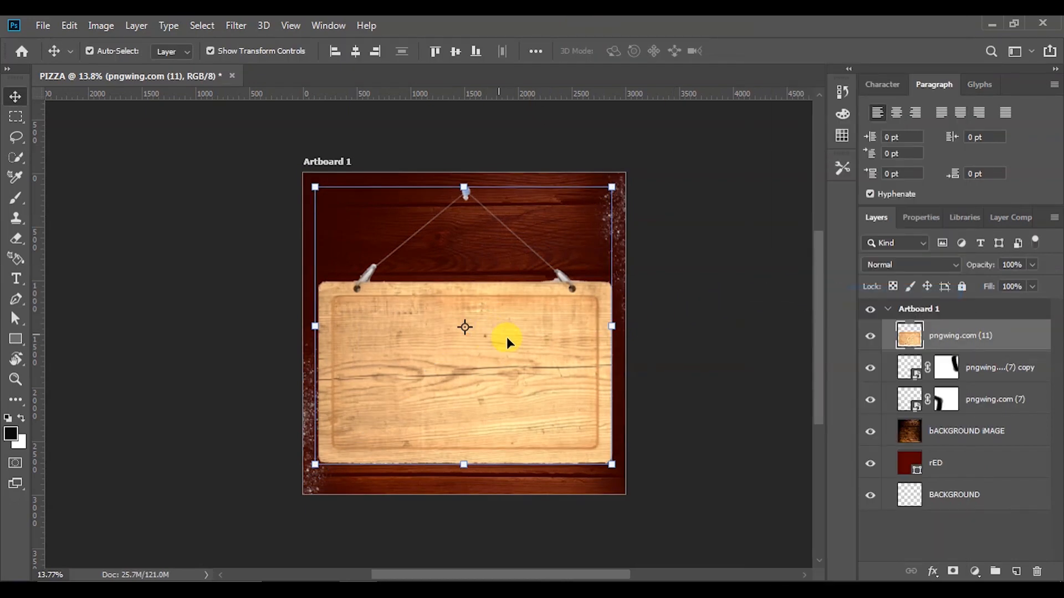
click(700, 402)
click(537, 421)
Apply a Camera Raw filter: warmer temperature, Contrast +100, Highlights -48, Blacks -64, Whites -20, Texture +40
click(233, 28)
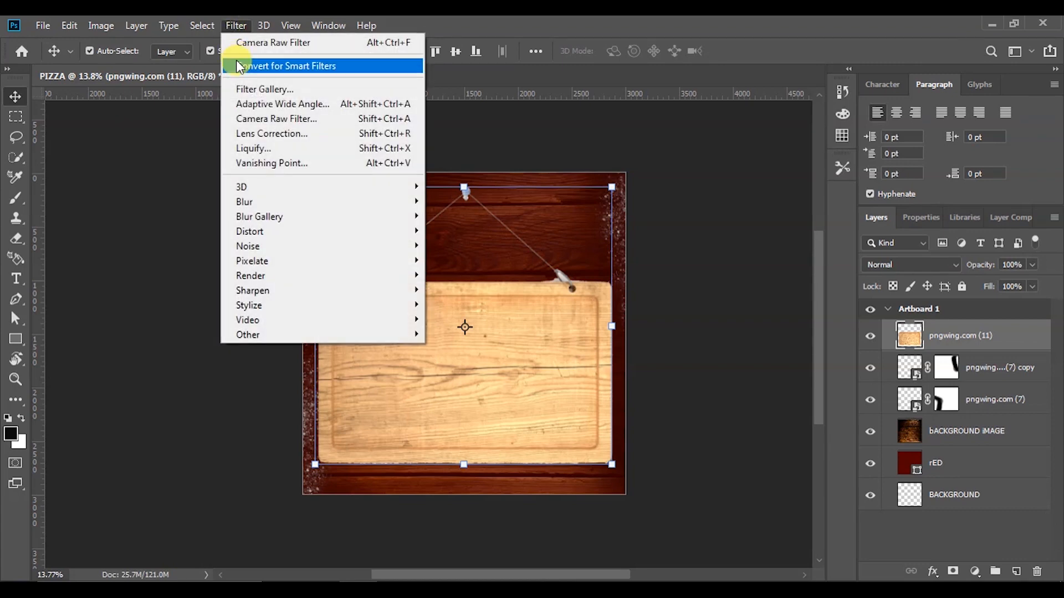
click(253, 120)
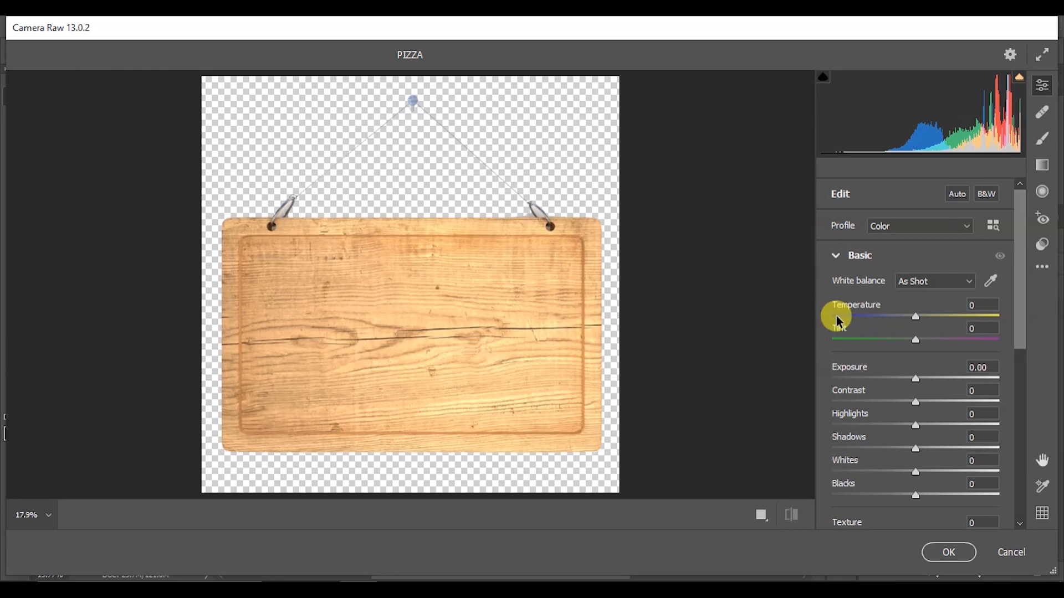
drag(917, 315, 927, 324)
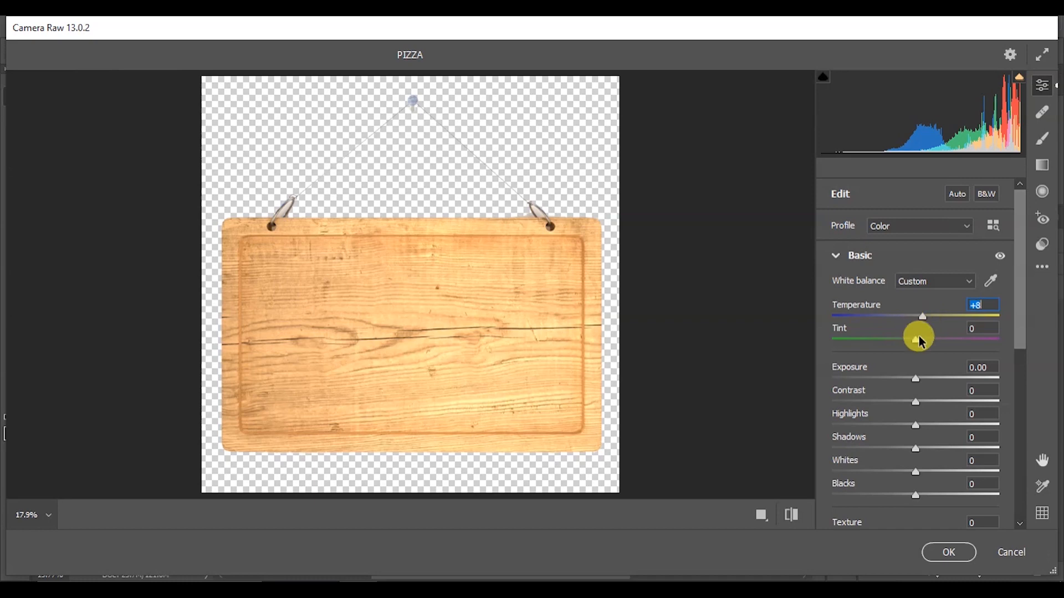
drag(916, 403, 1001, 401)
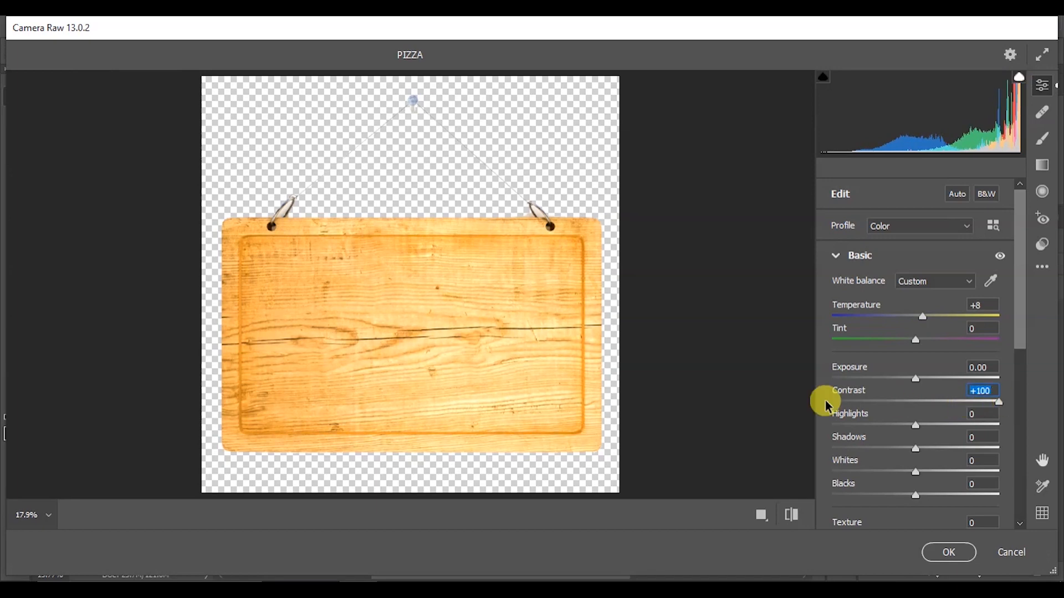
drag(913, 425, 872, 429)
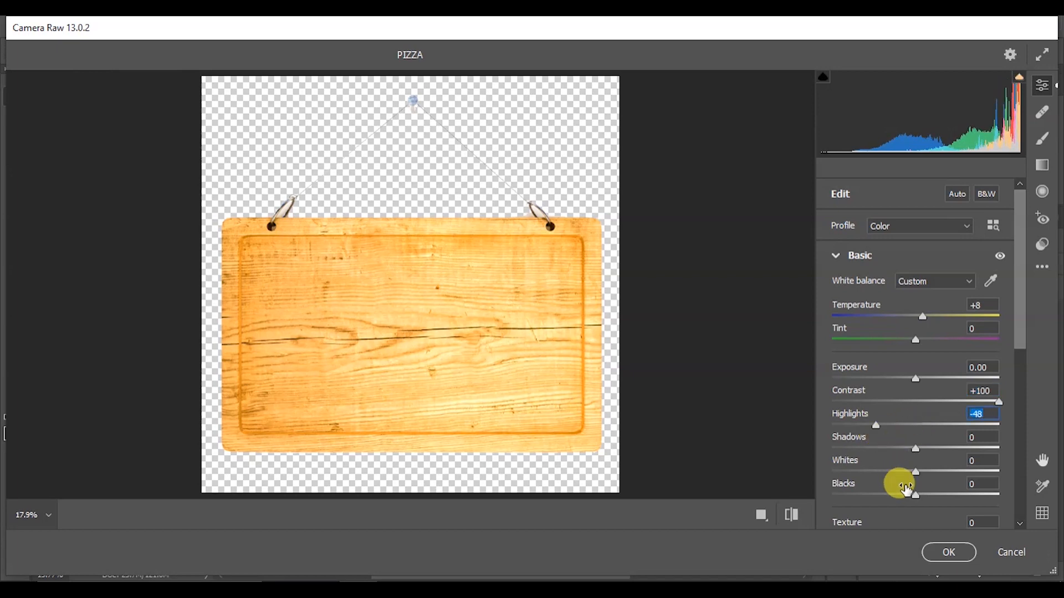
drag(915, 495, 863, 505)
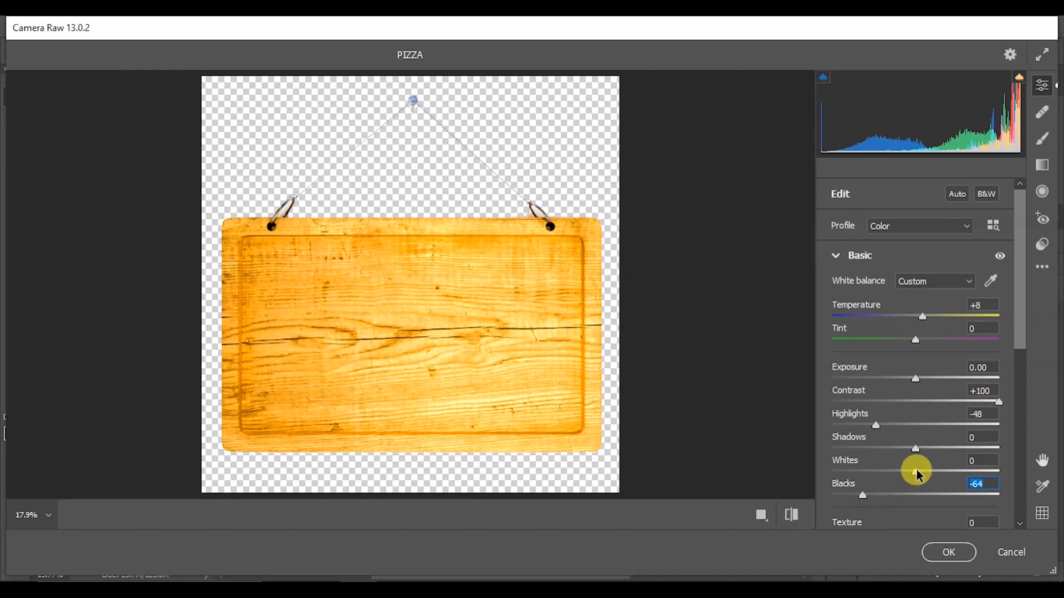
drag(919, 476, 901, 474)
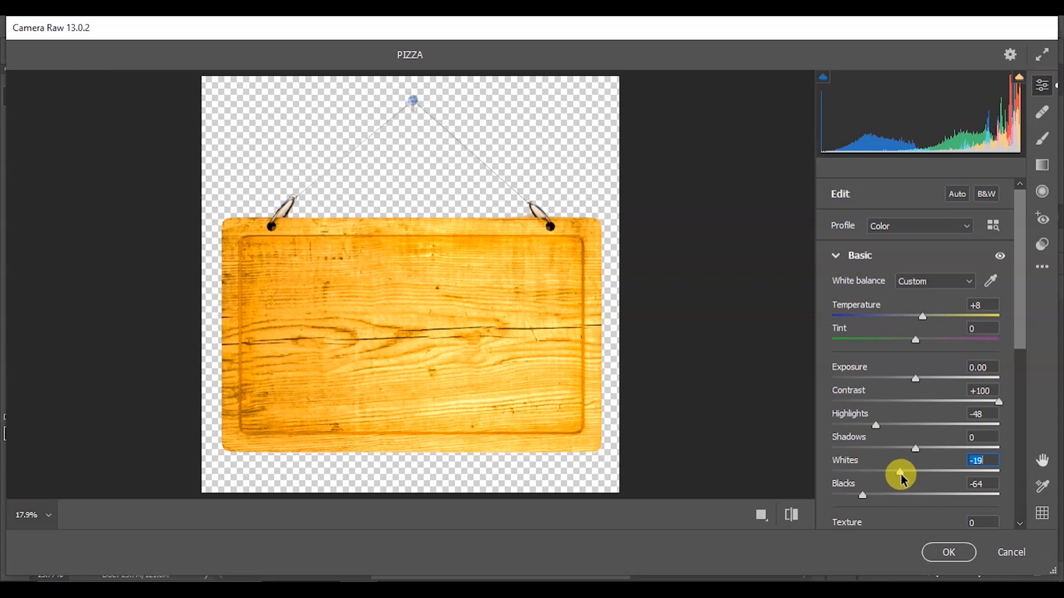
drag(901, 474, 900, 474)
scroll(900, 480, down, 3)
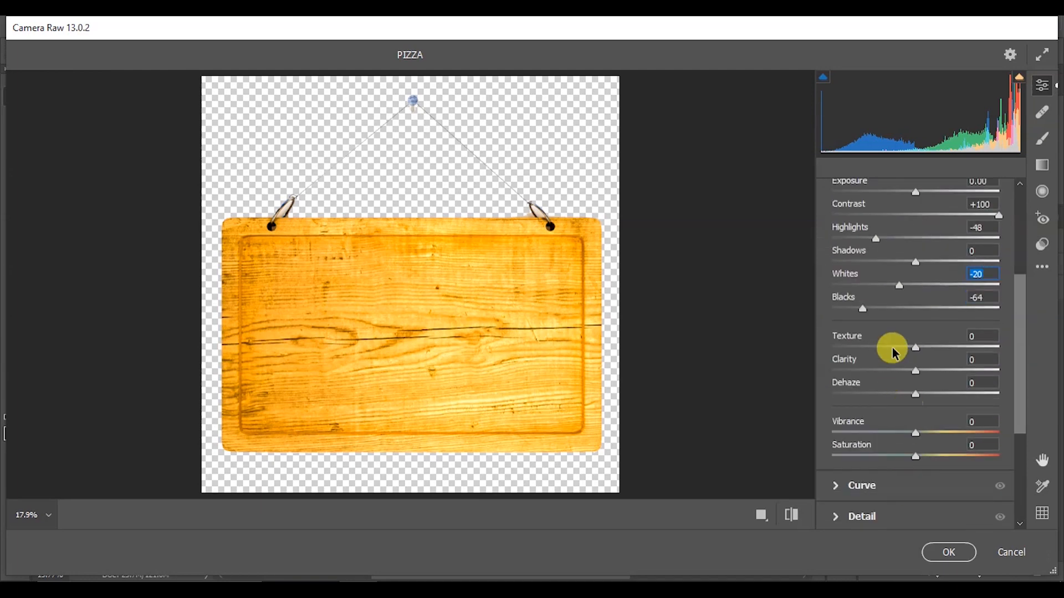
drag(919, 349, 948, 357)
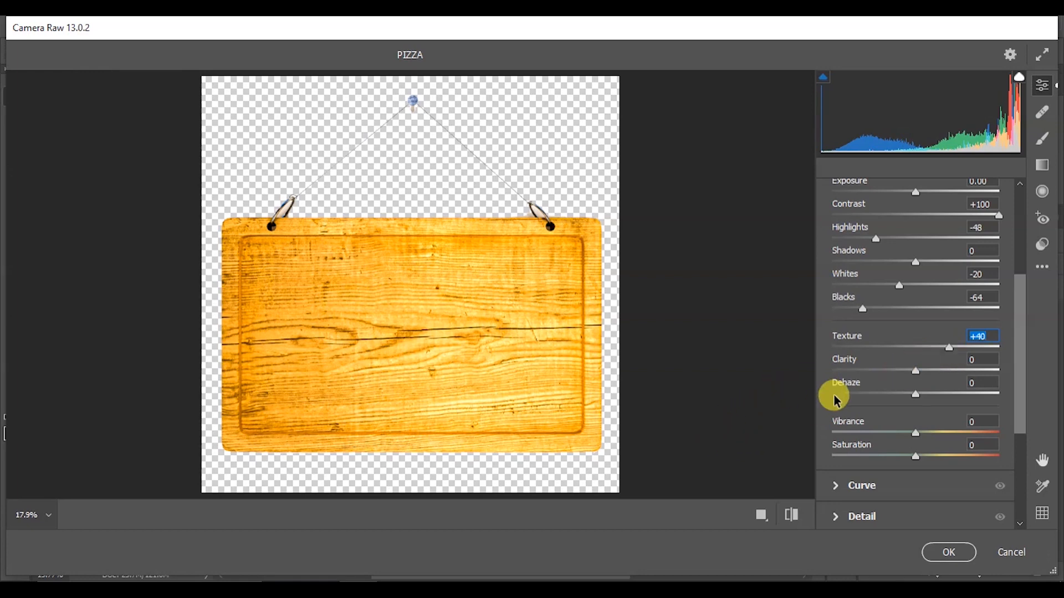
scroll(838, 356, up, 3)
click(948, 553)
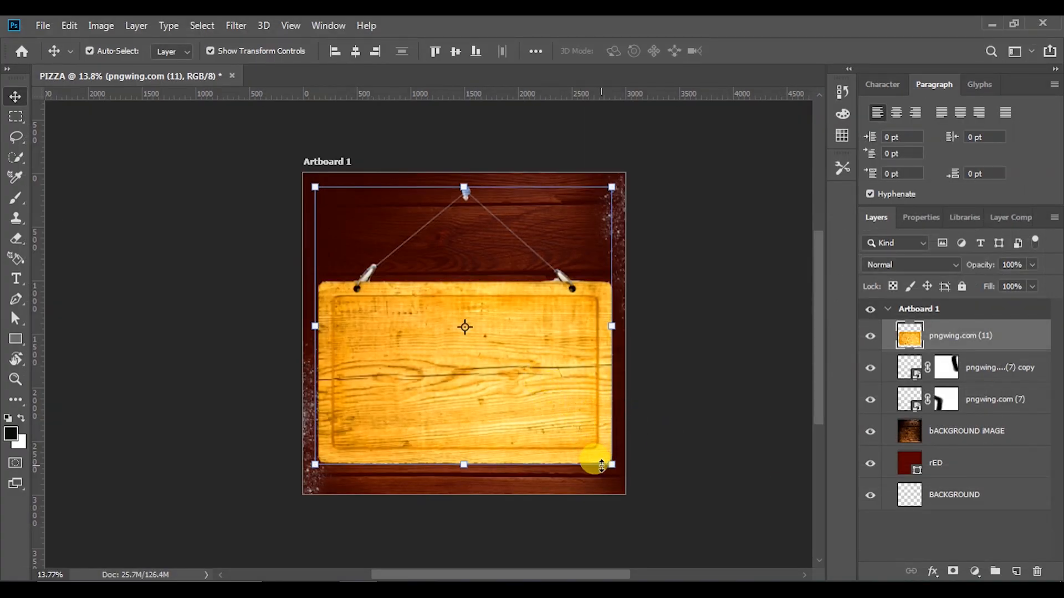
Scale the signboard down and move it up toward the top of the background
drag(612, 464, 536, 418)
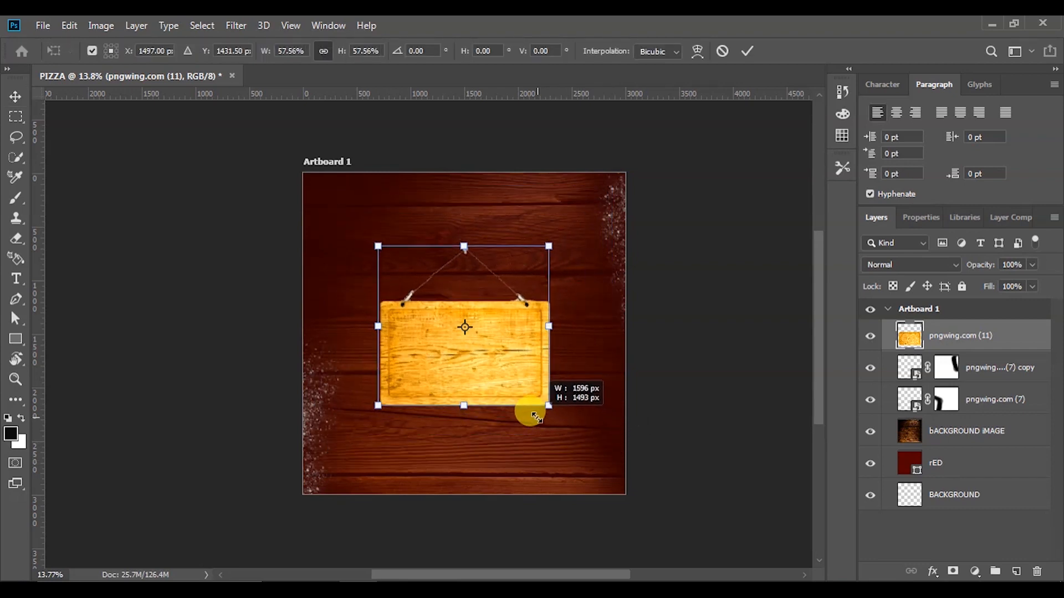
drag(493, 353, 491, 238)
drag(545, 283, 553, 296)
drag(516, 262, 520, 268)
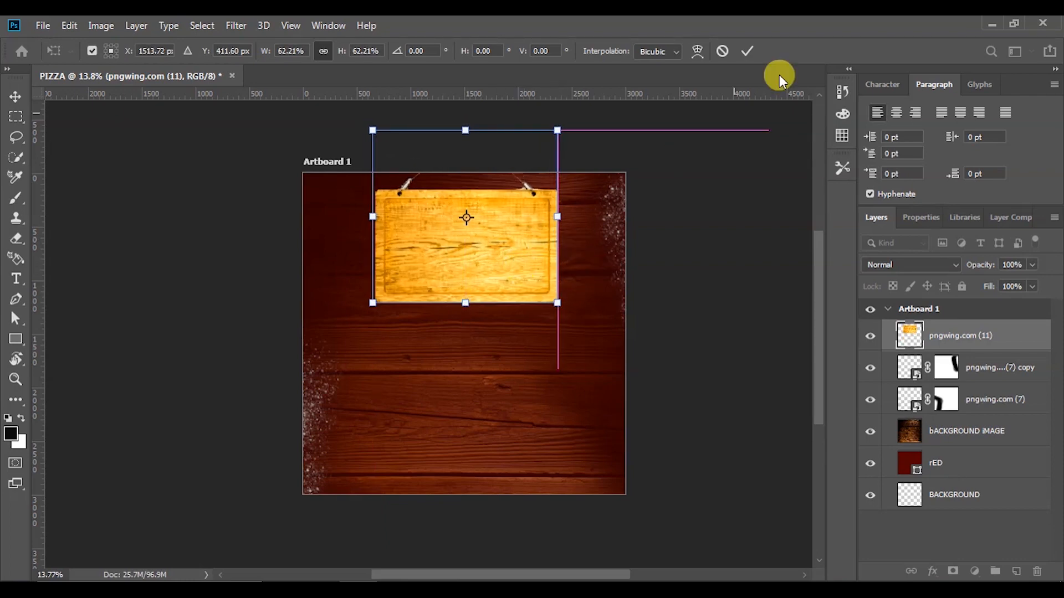
click(749, 49)
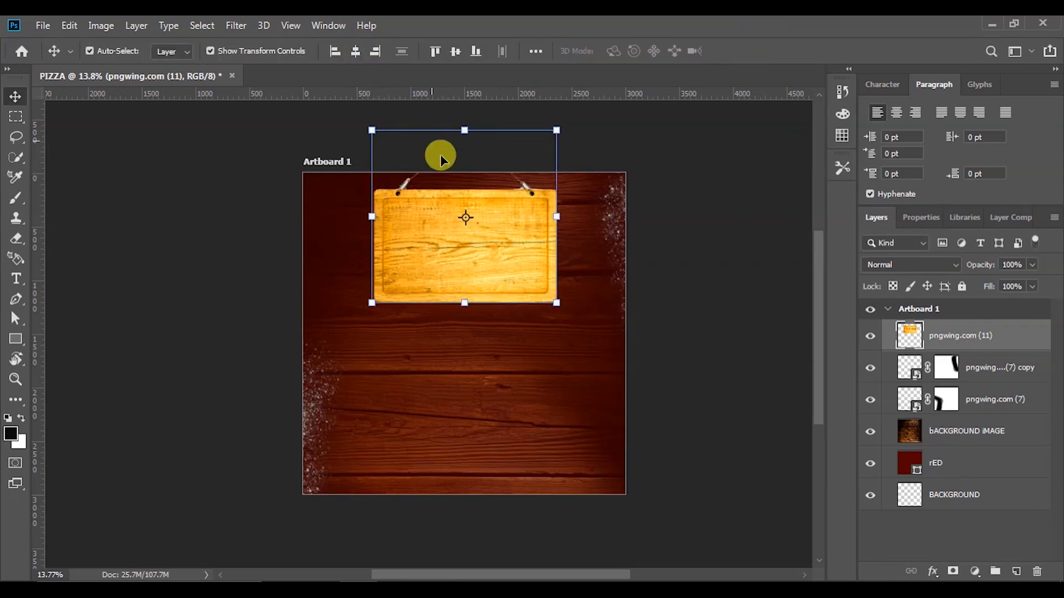
Lower the signboard slightly so it hangs centred near the top of Artboard 1
drag(484, 230, 481, 241)
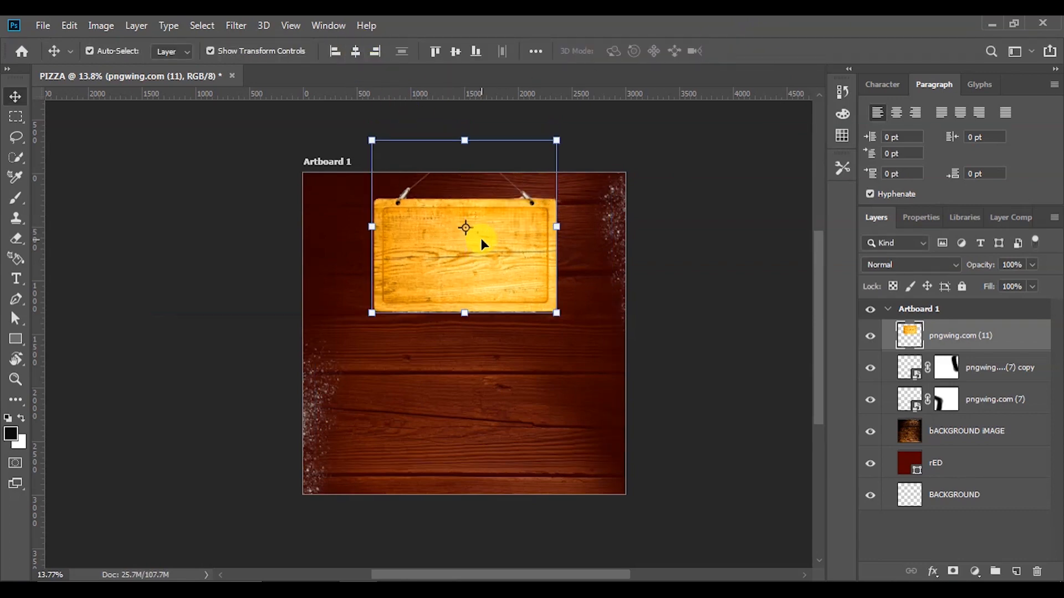
click(746, 302)
scroll(550, 327, down, 3)
scroll(464, 237, up, 4)
scroll(570, 351, down, 1)
scroll(655, 491, up, 5)
scroll(560, 238, down, 2)
scroll(498, 162, up, 1)
scroll(560, 228, down, 1)
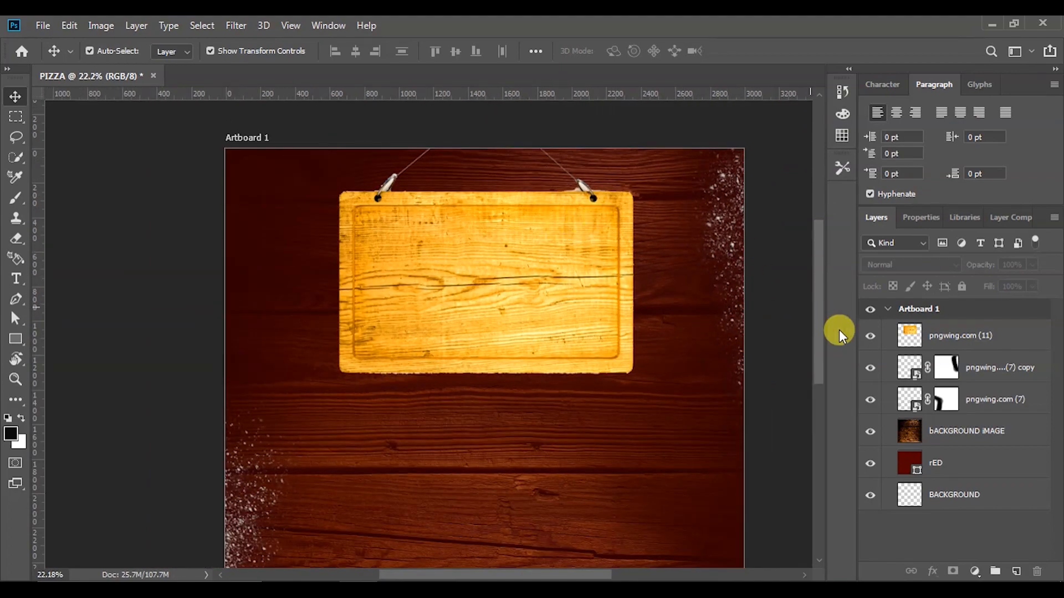
click(948, 332)
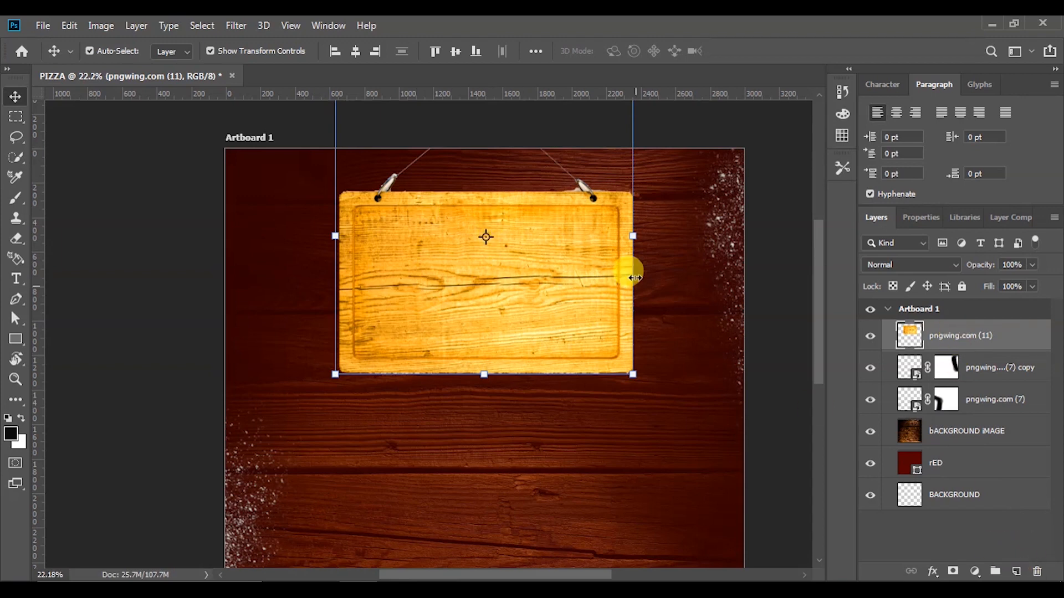
Create Layer 1 under pngwing.com (11) and paint soft black shadow along the sign's edges
click(1016, 572)
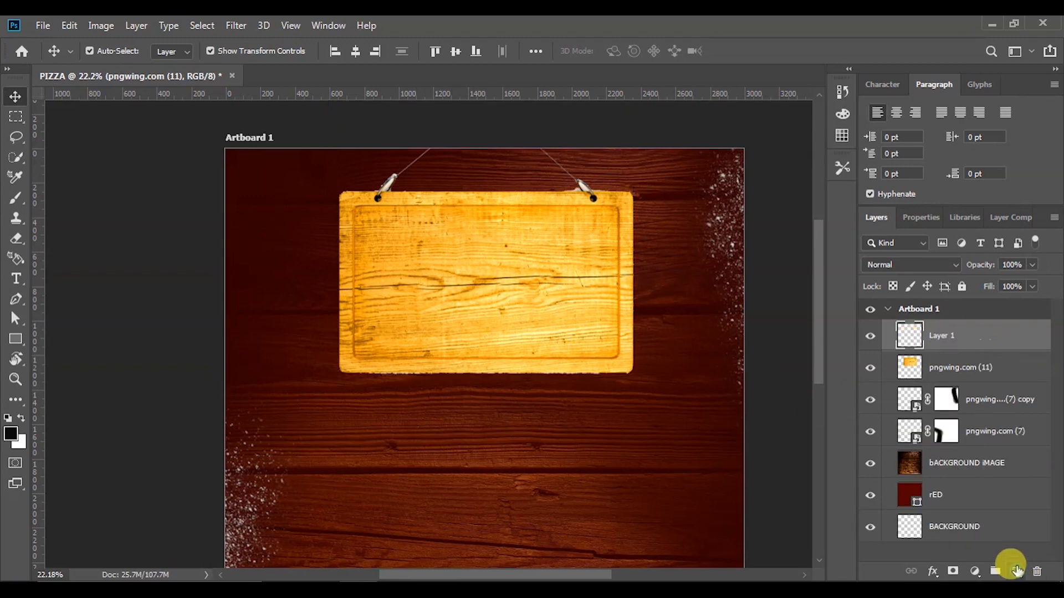
drag(910, 335, 948, 370)
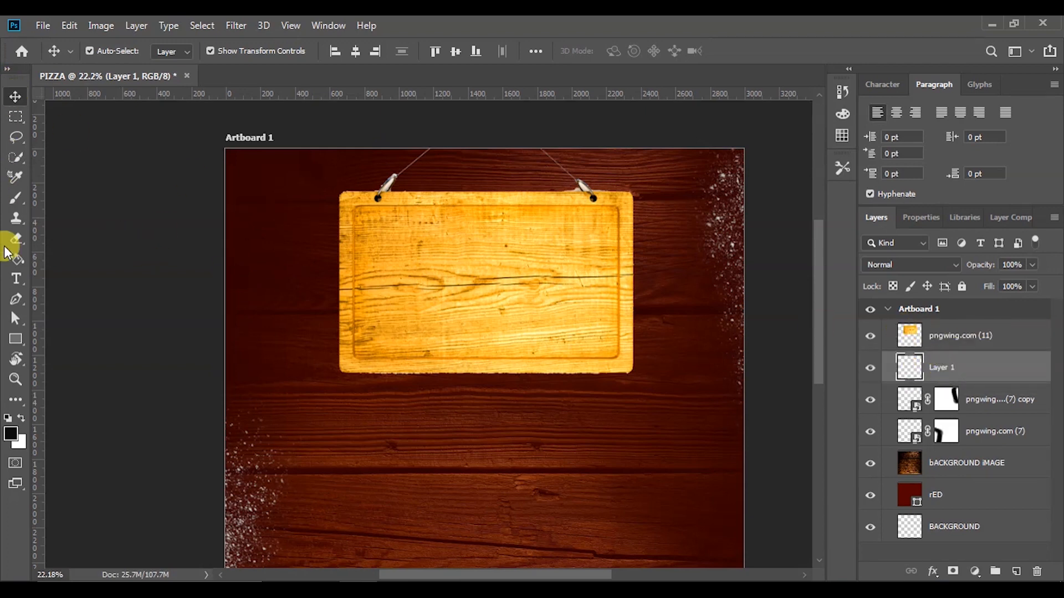
right_click(17, 203)
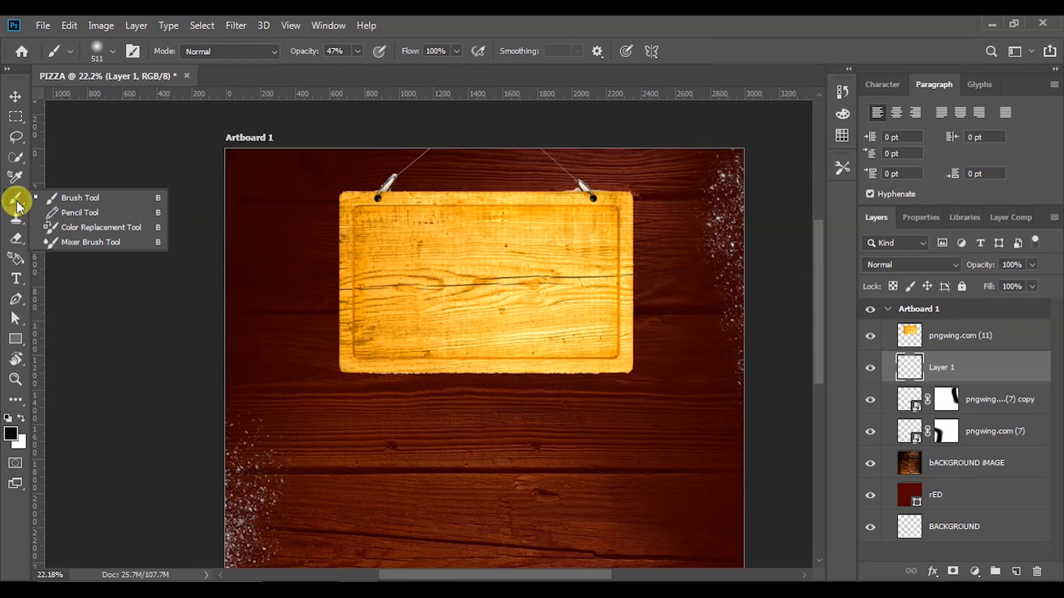
click(57, 197)
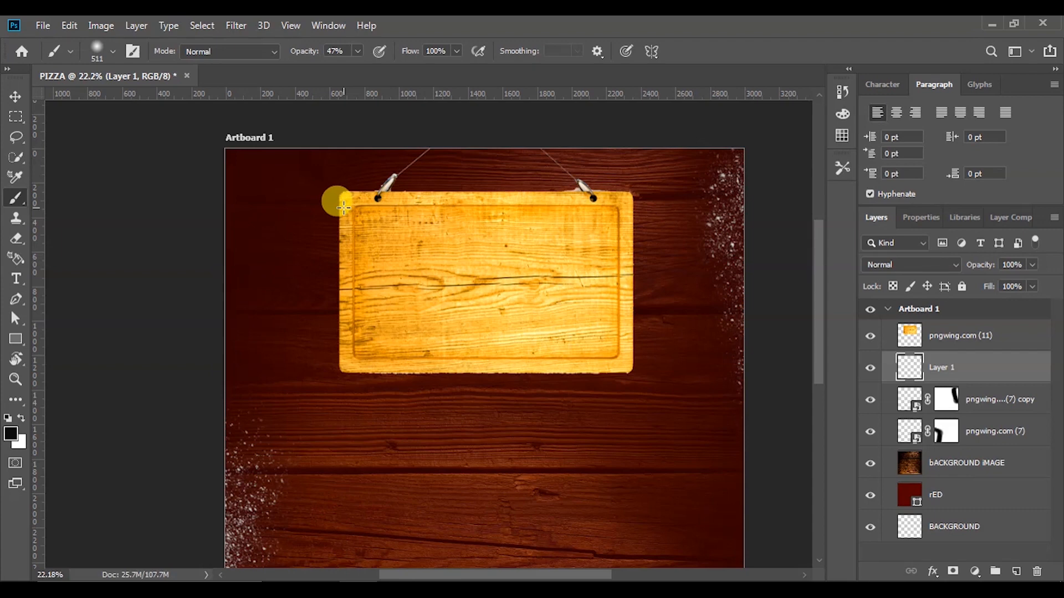
mouse_move(345, 210)
mouse_down()
mouse_move(376, 311)
mouse_move(370, 282)
mouse_move(364, 363)
mouse_move(367, 348)
mouse_move(466, 360)
mouse_move(430, 359)
mouse_move(622, 351)
mouse_move(622, 213)
mouse_move(566, 209)
mouse_move(584, 201)
mouse_move(357, 209)
mouse_up()
scroll(416, 277, down, 5)
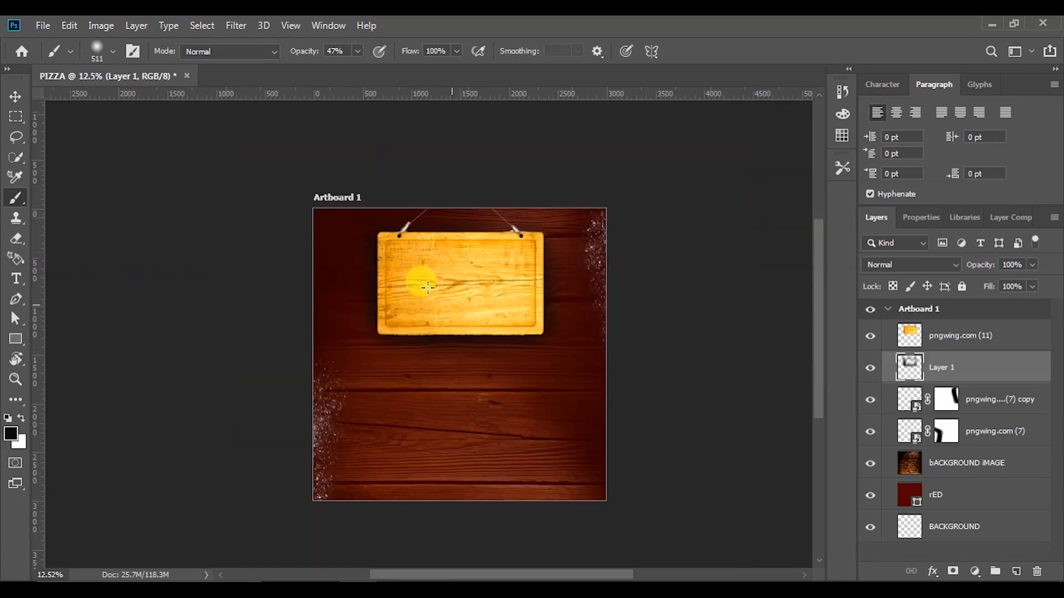
scroll(405, 325, up, 3)
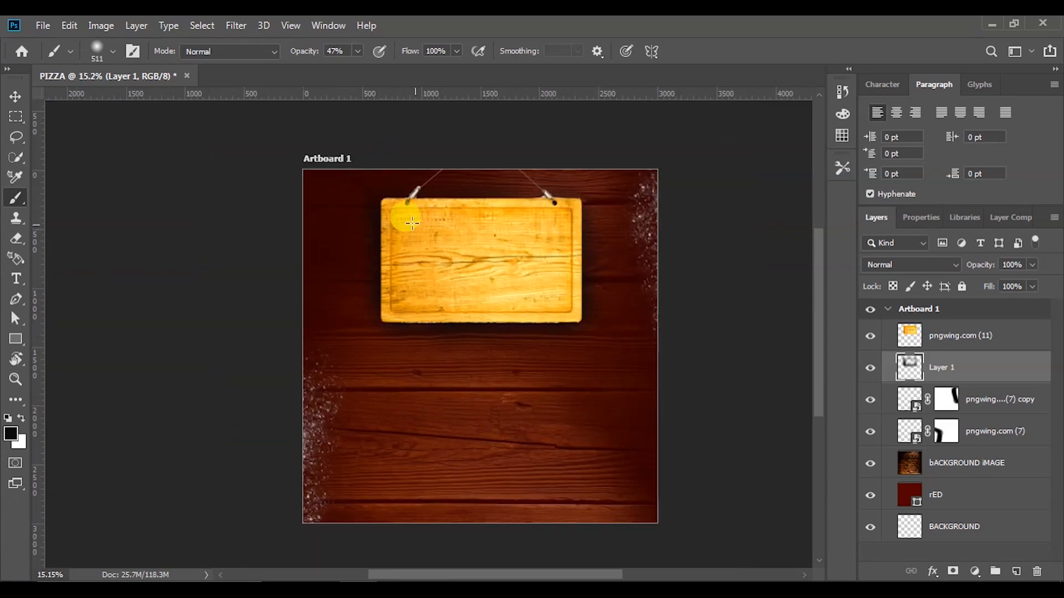
scroll(392, 214, up, 3)
scroll(408, 302, down, 2)
scroll(427, 315, up, 3)
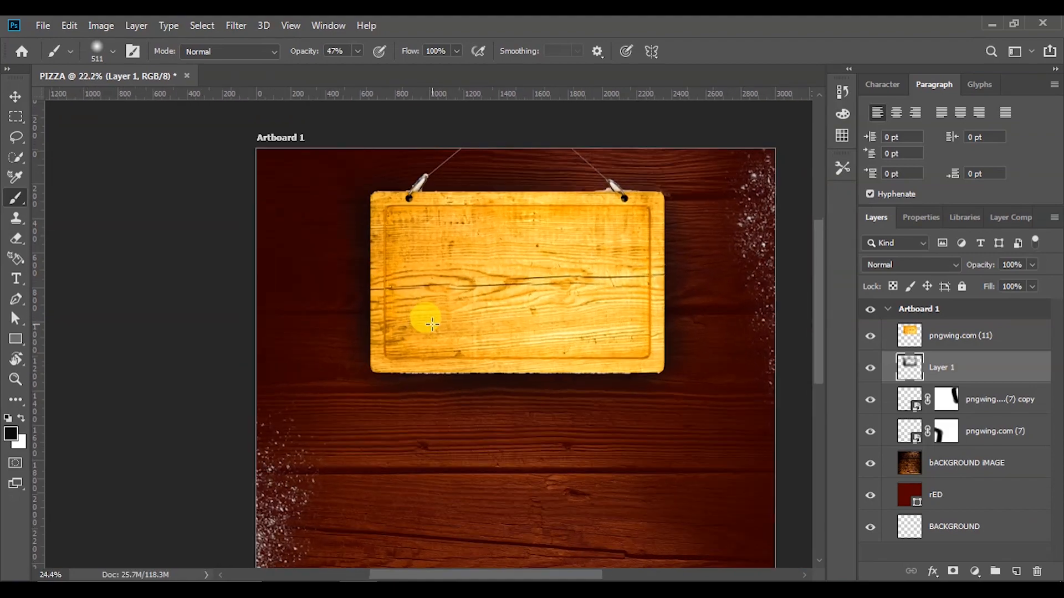
scroll(515, 383, up, 4)
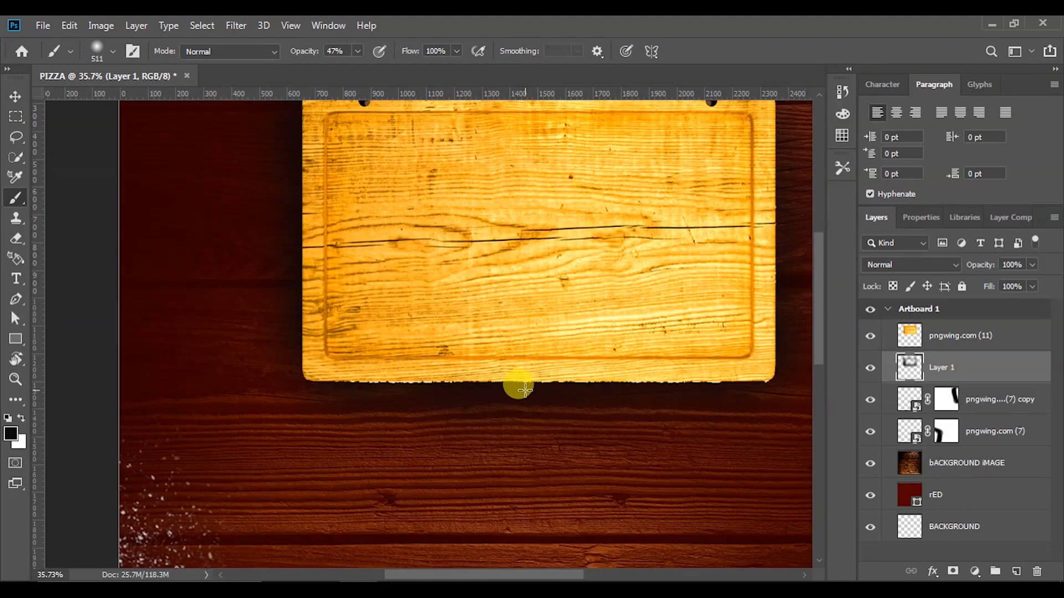
scroll(499, 379, down, 1)
scroll(499, 378, down, 3)
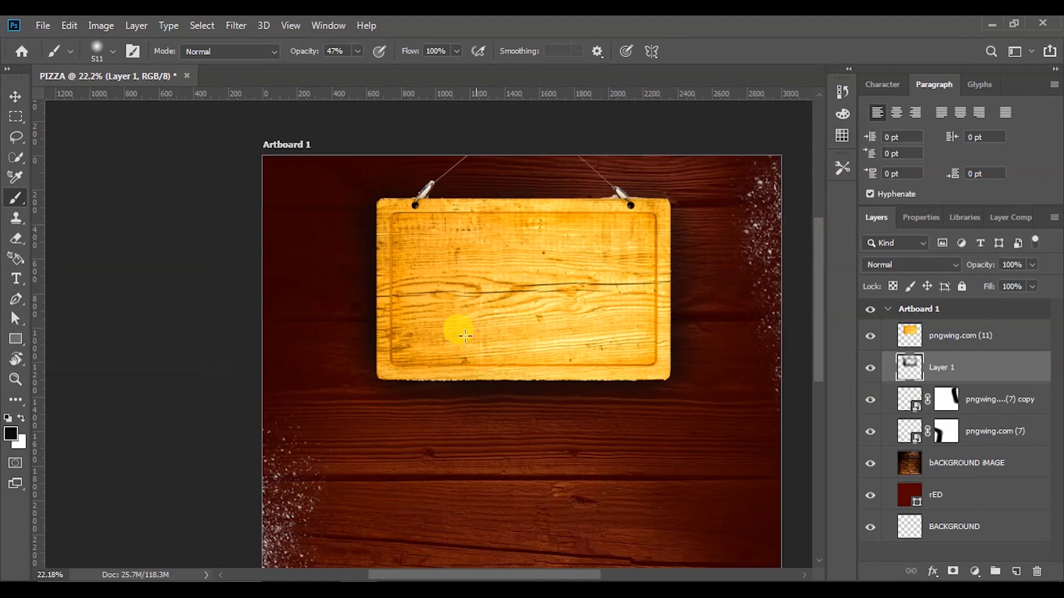
click(16, 96)
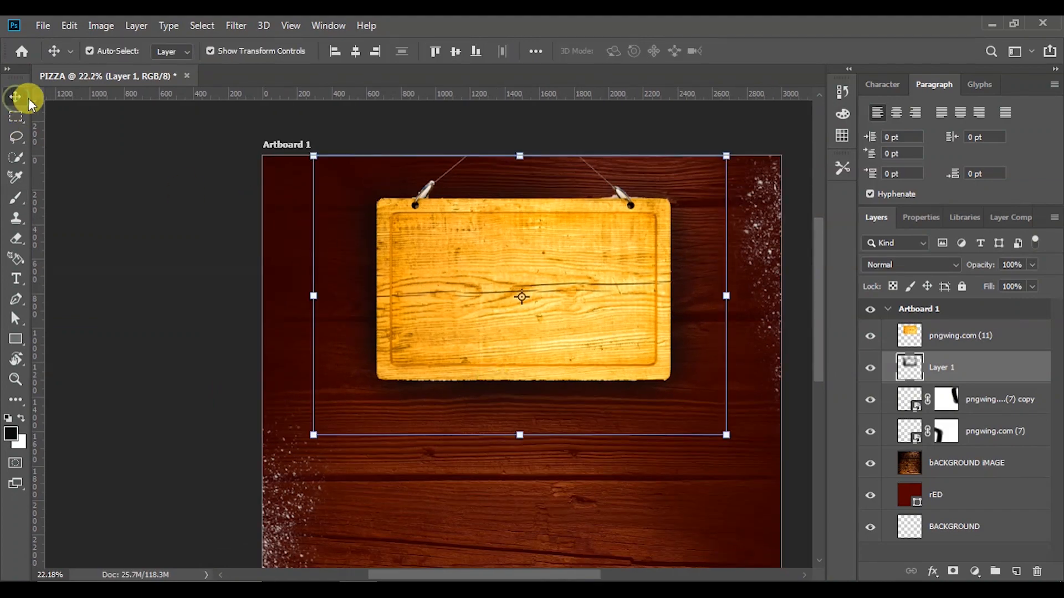
click(168, 224)
scroll(482, 358, down, 2)
scroll(489, 366, up, 1)
scroll(491, 370, down, 1)
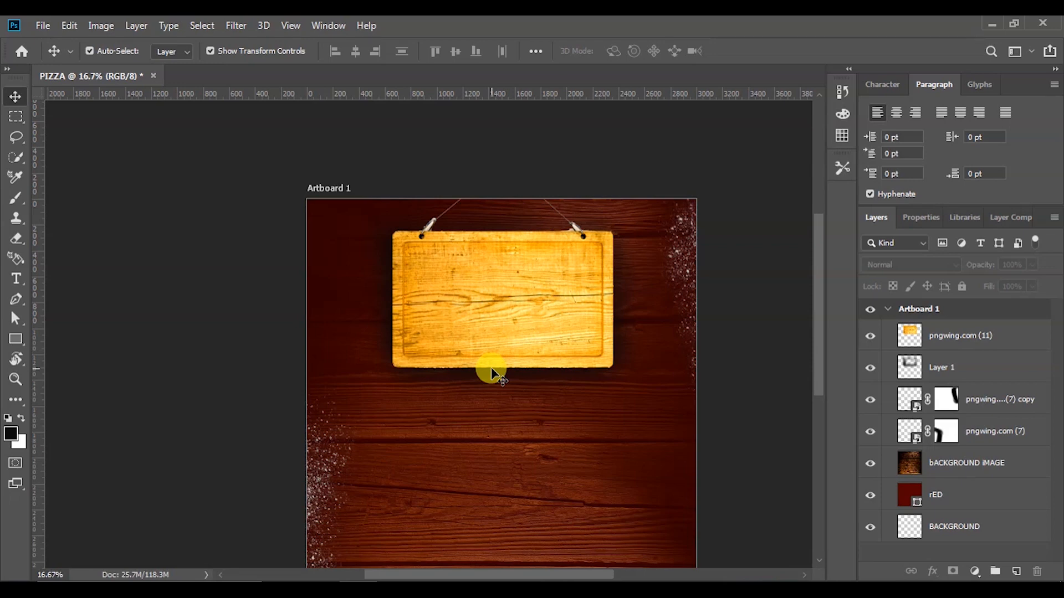
scroll(482, 372, up, 2)
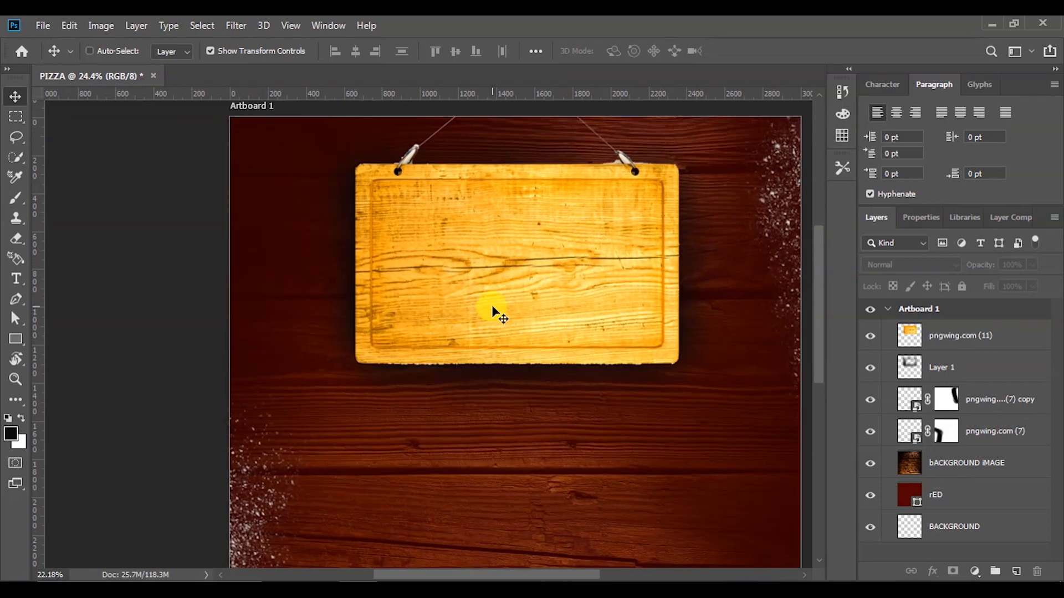
scroll(501, 299, down, 1)
click(508, 289)
click(240, 24)
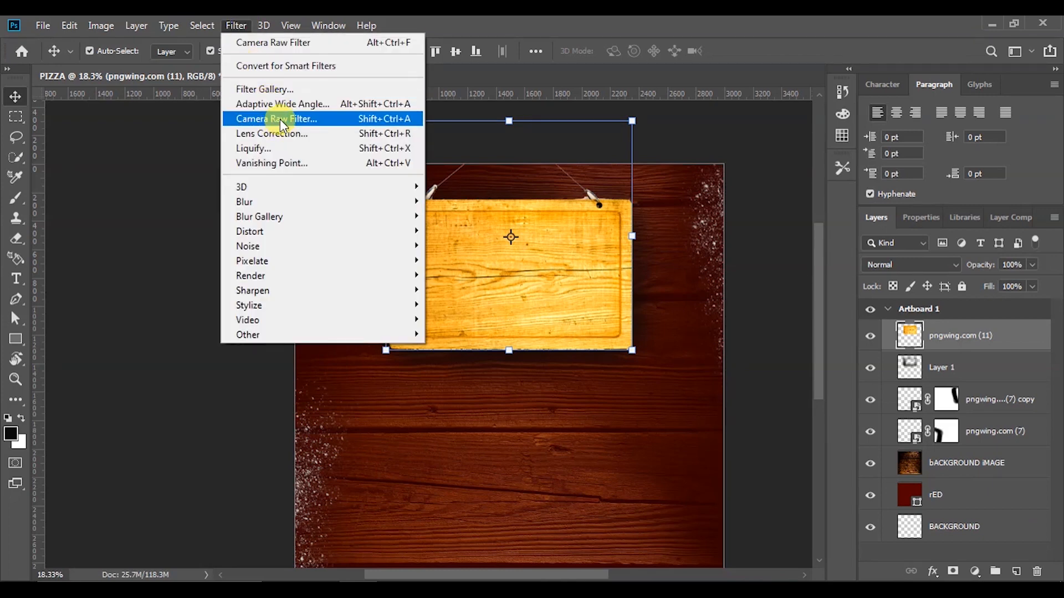
click(281, 118)
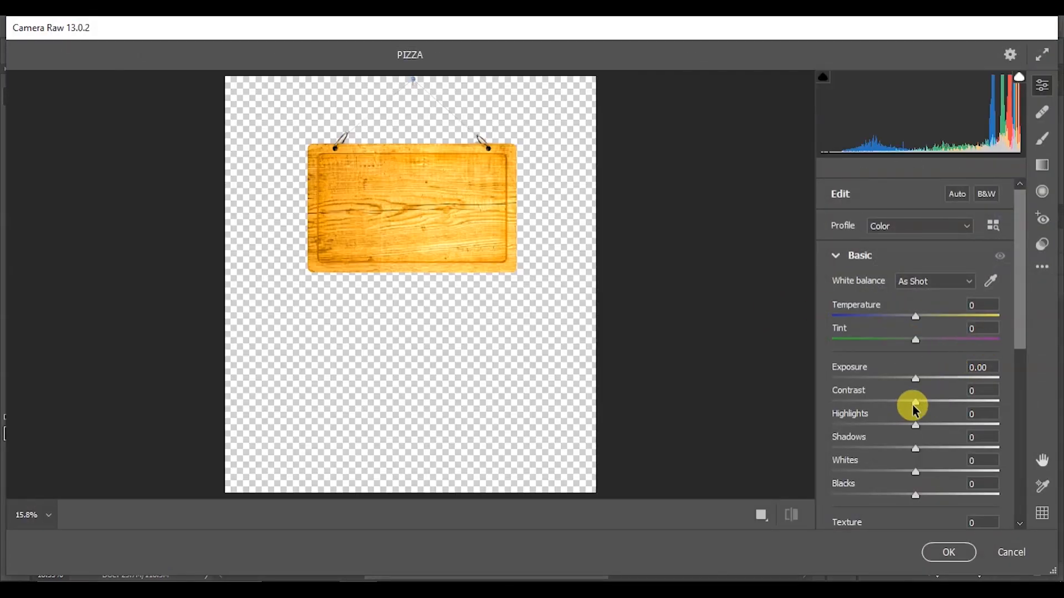
drag(913, 407, 877, 437)
click(948, 552)
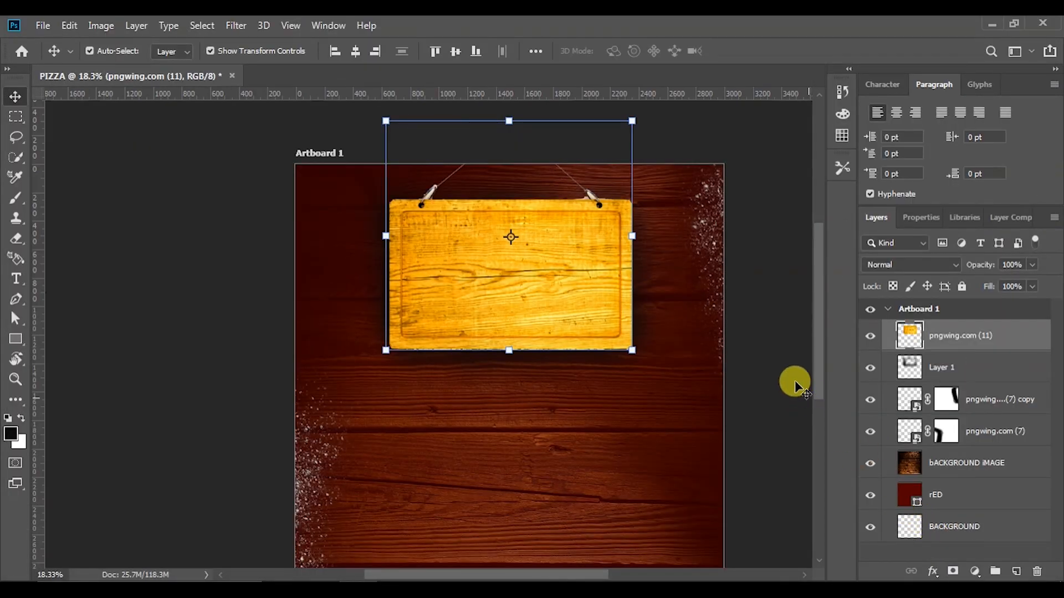
click(770, 373)
scroll(474, 321, down, 3)
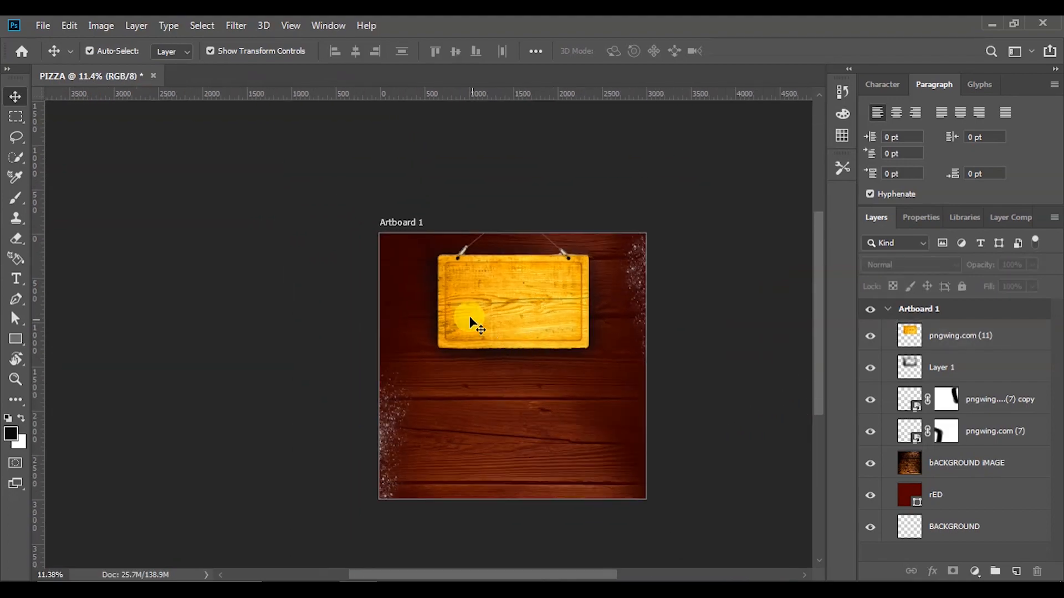
scroll(475, 321, up, 5)
scroll(660, 415, up, 2)
scroll(660, 415, down, 2)
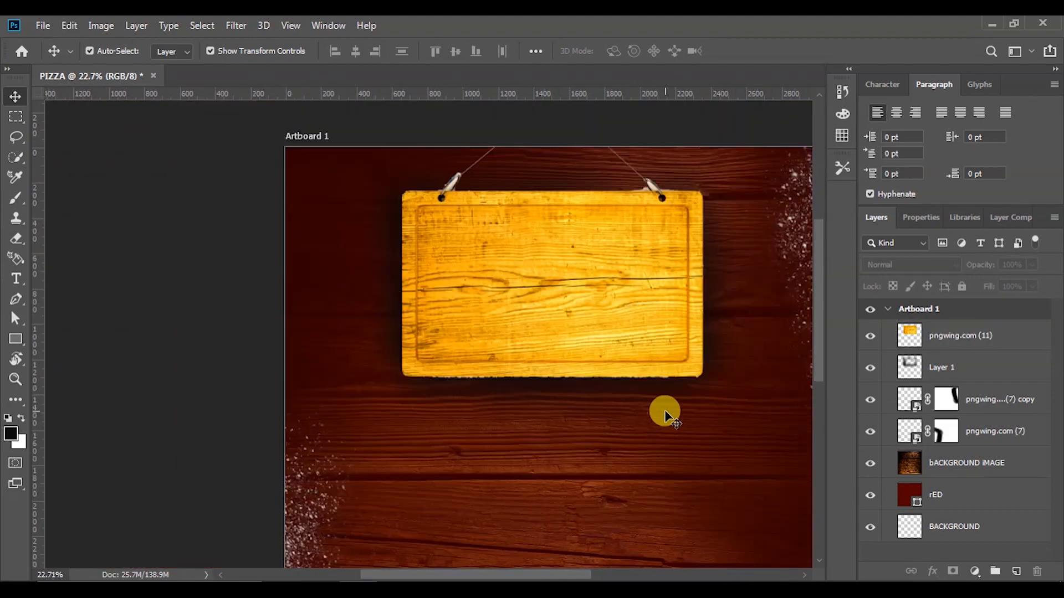
scroll(712, 444, down, 2)
drag(820, 347, 820, 374)
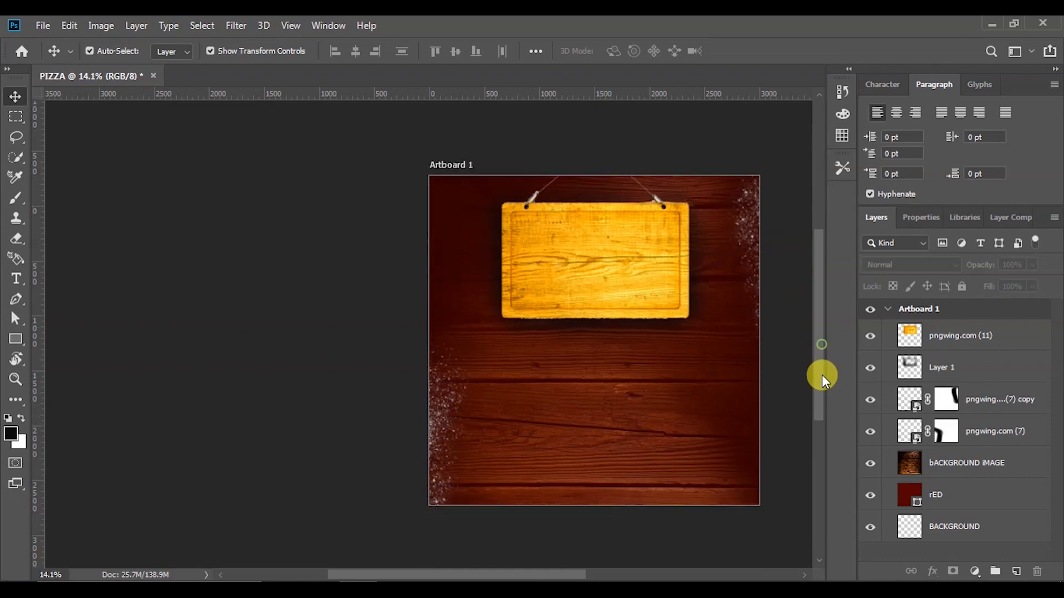
drag(559, 576, 617, 575)
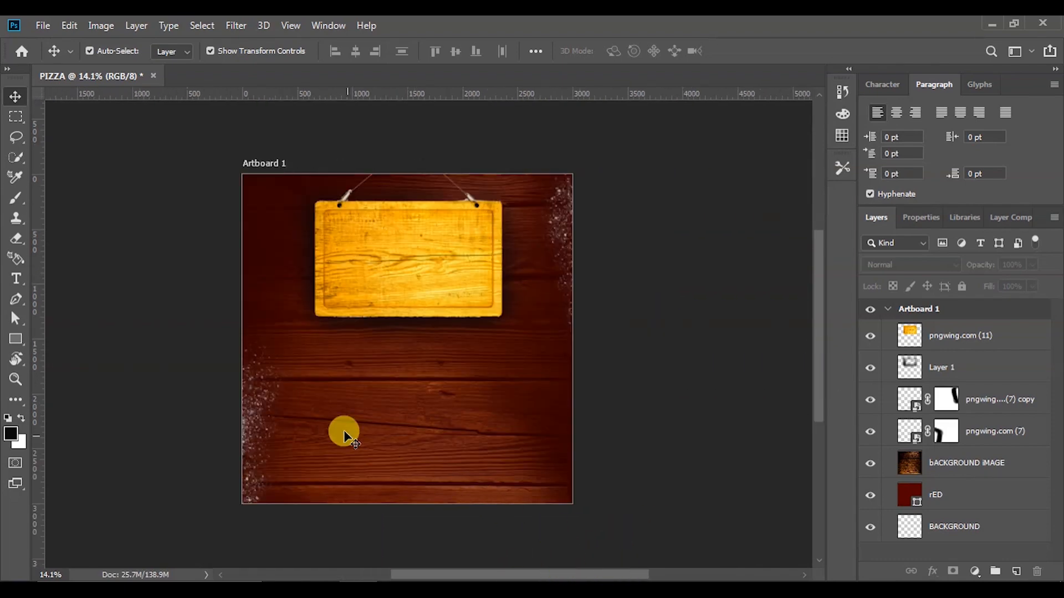
scroll(321, 332, up, 2)
scroll(321, 333, down, 1)
scroll(258, 328, up, 1)
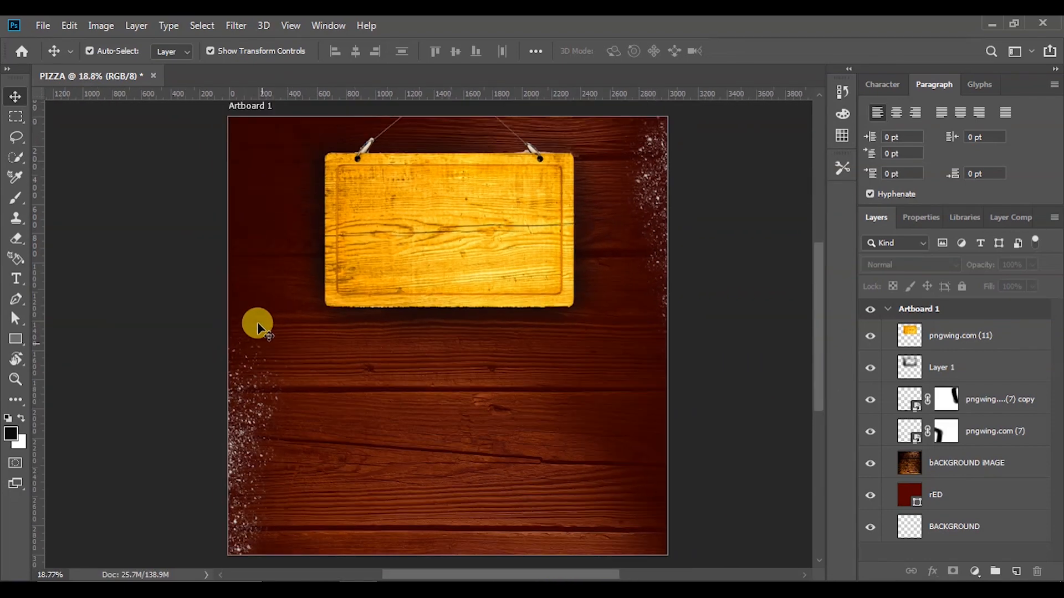
scroll(258, 327, down, 1)
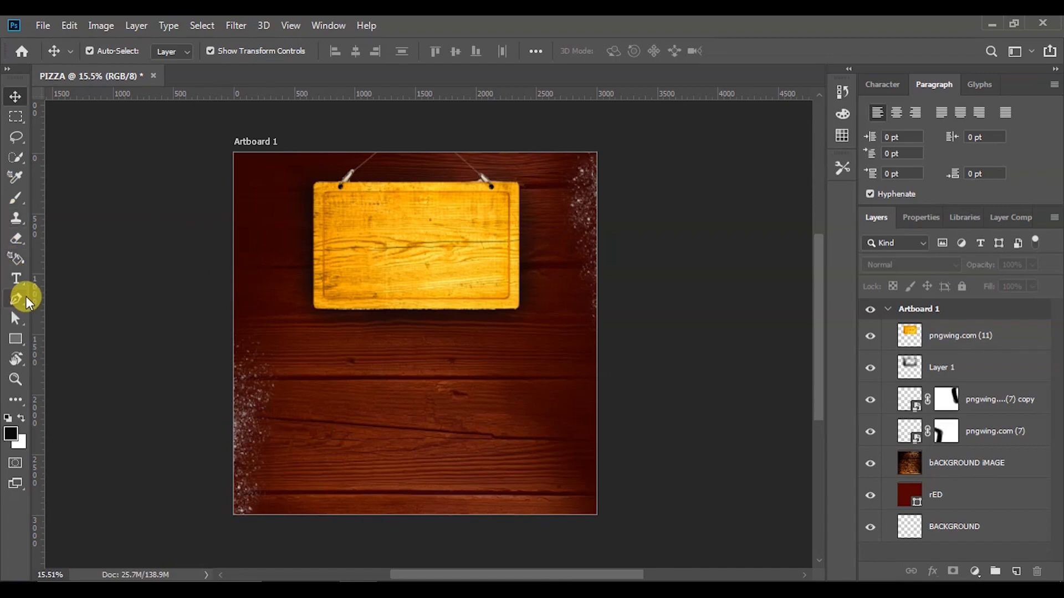
Create a white DENVER text layer set in the Americana XBd BT font
click(16, 279)
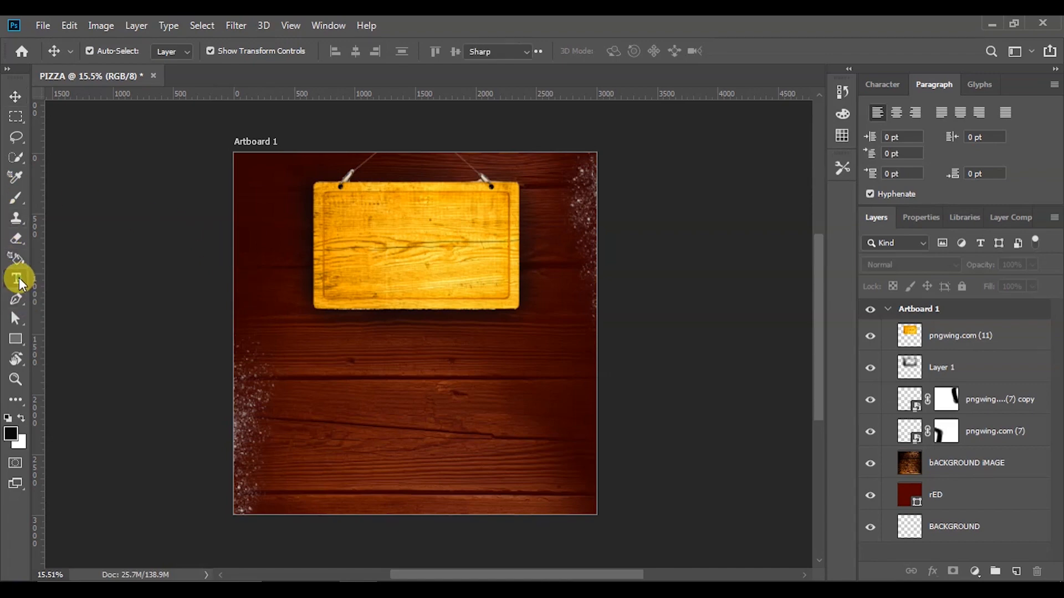
click(326, 361)
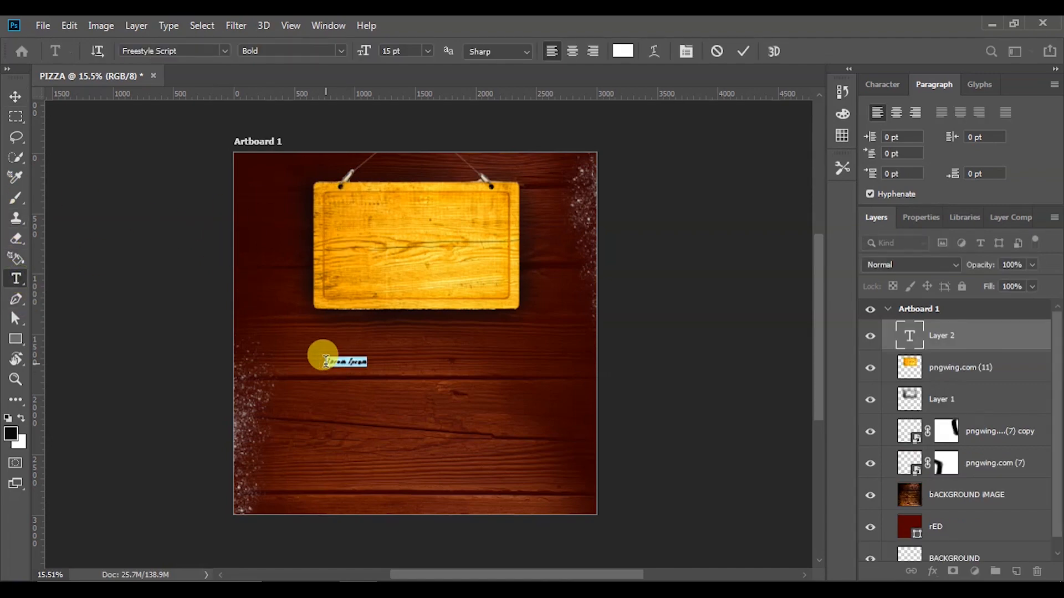
click(929, 219)
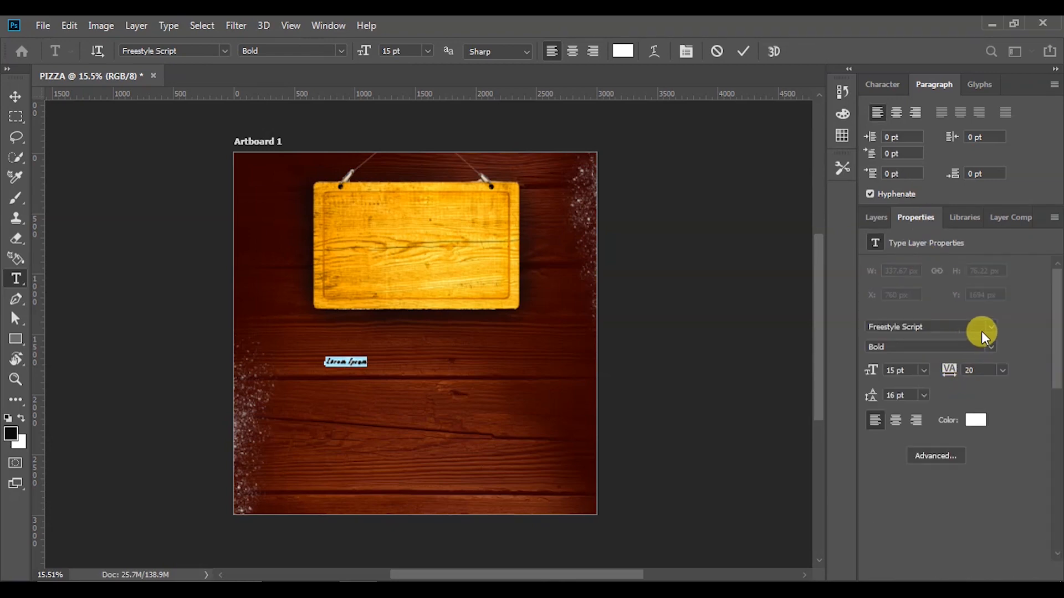
click(952, 326)
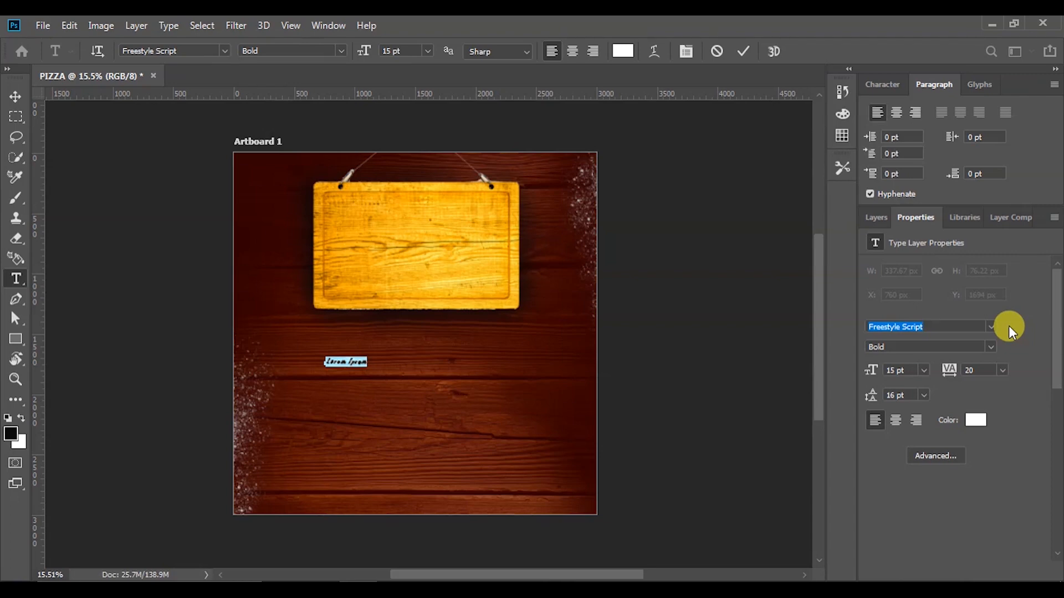
text(AMERICANA)
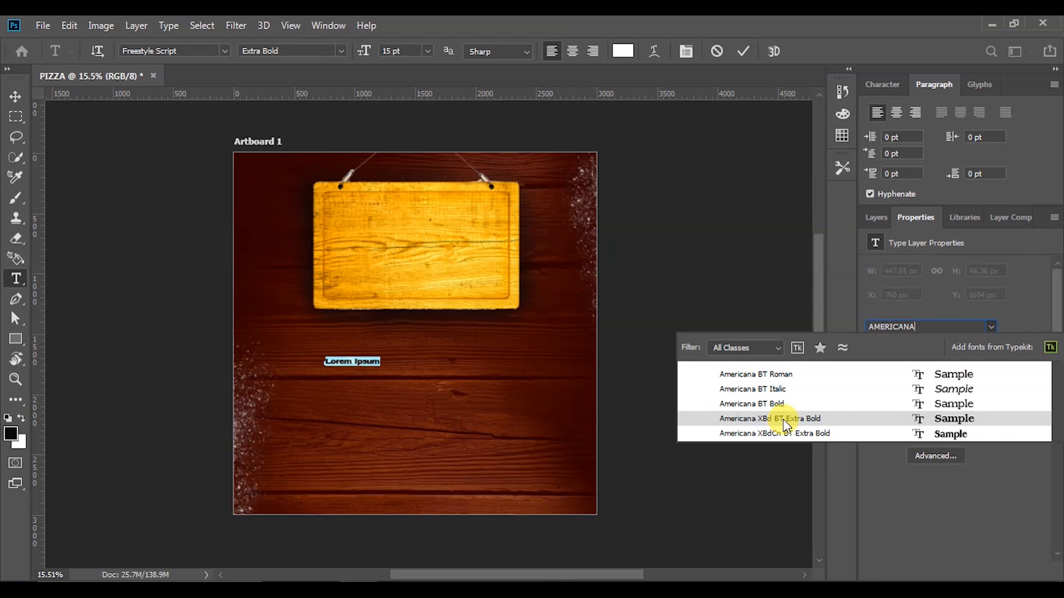
click(783, 419)
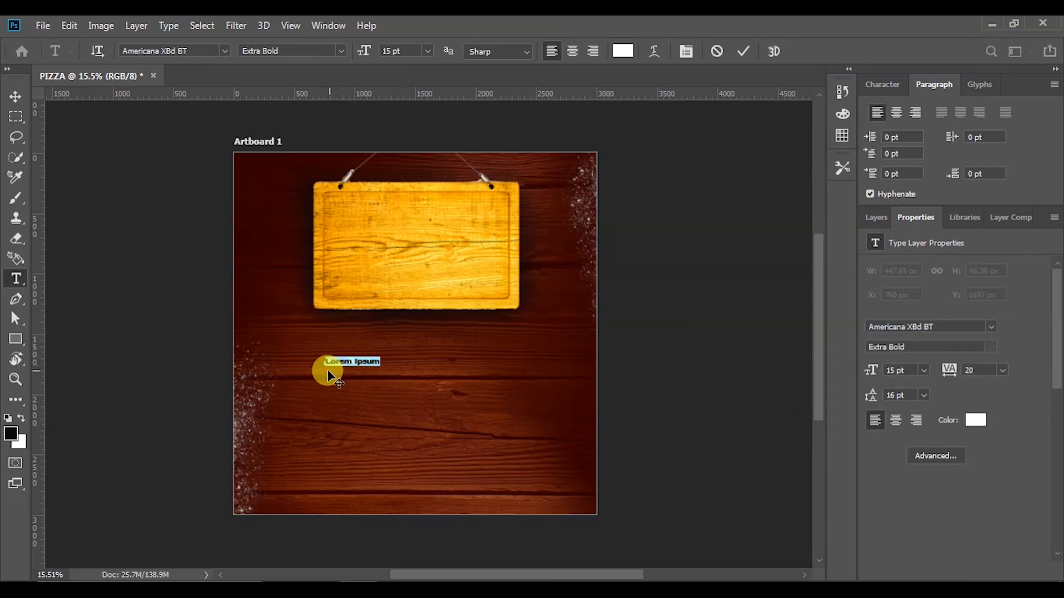
key(Caps_Lock)
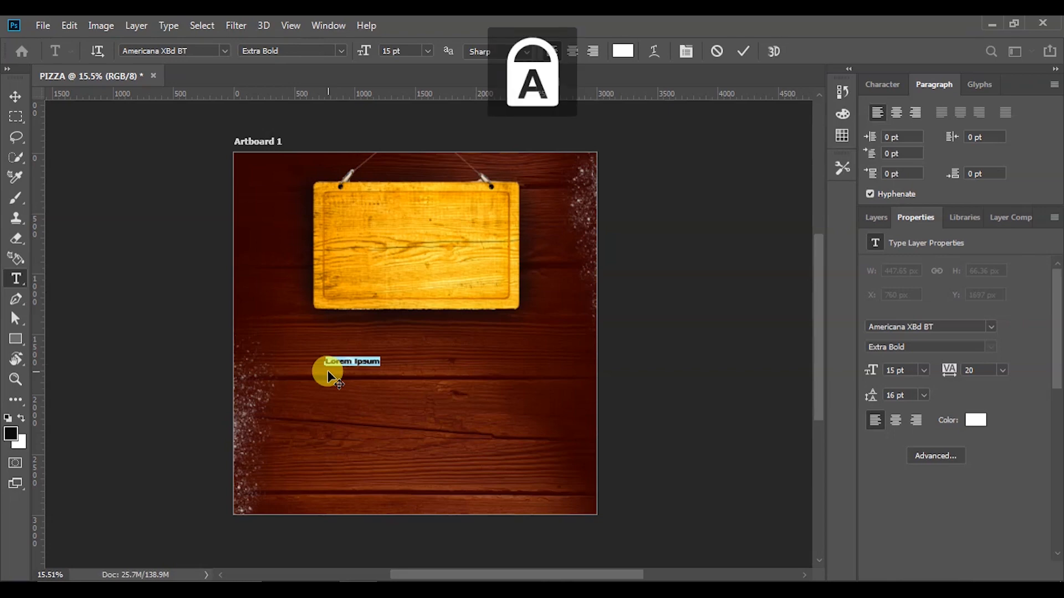
text(PENER)
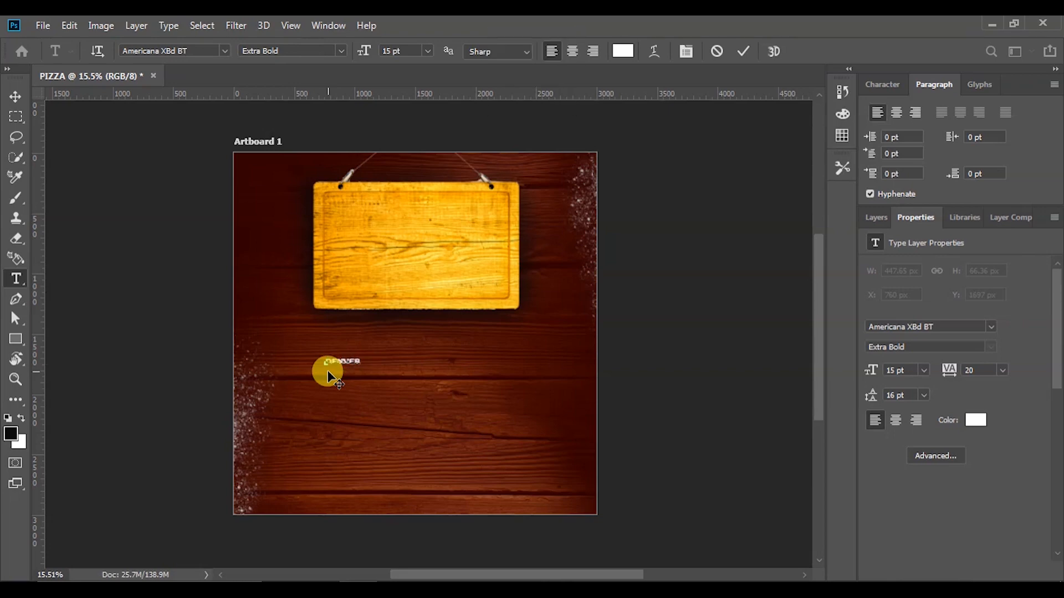
click(743, 51)
Enlarge DENVER, centre it near the top of the signboard and duplicate it just below
click(17, 99)
scroll(322, 344, up, 5)
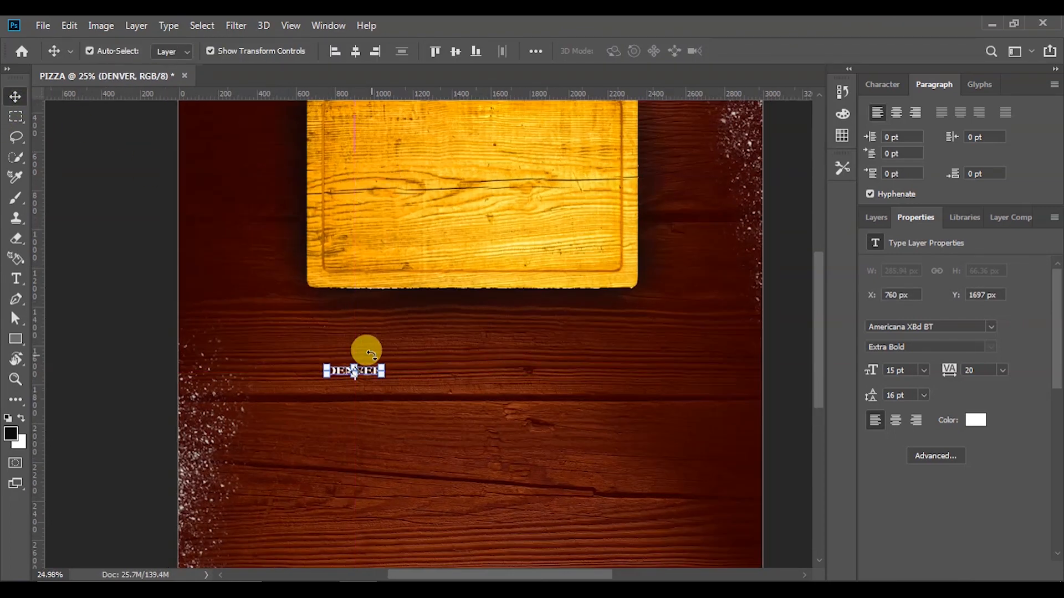
drag(381, 366, 539, 306)
drag(499, 347, 513, 129)
scroll(524, 177, down, 5)
click(749, 50)
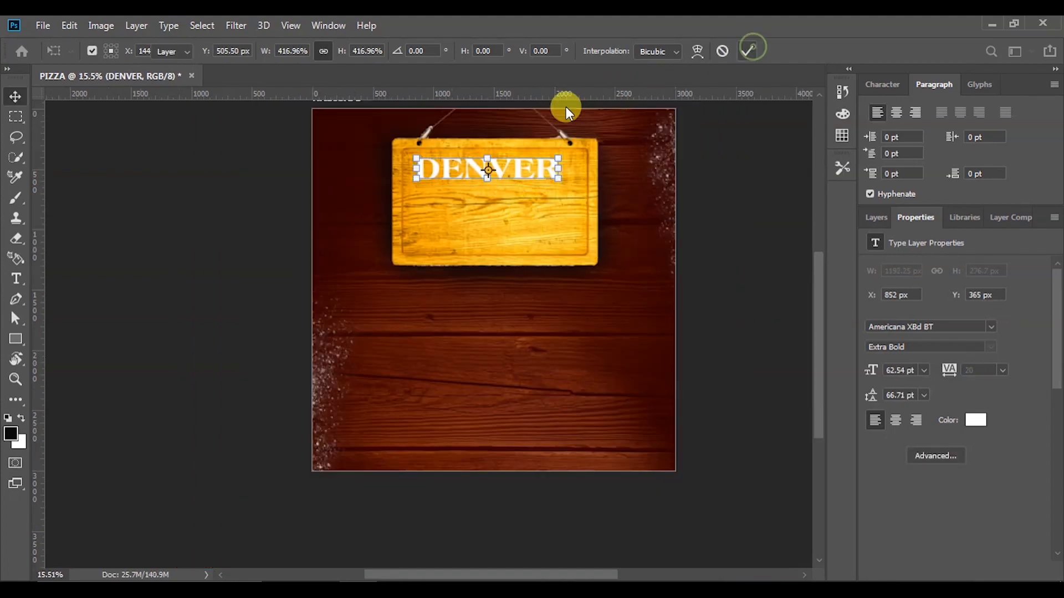
scroll(475, 135, up, 3)
drag(520, 178, 535, 202)
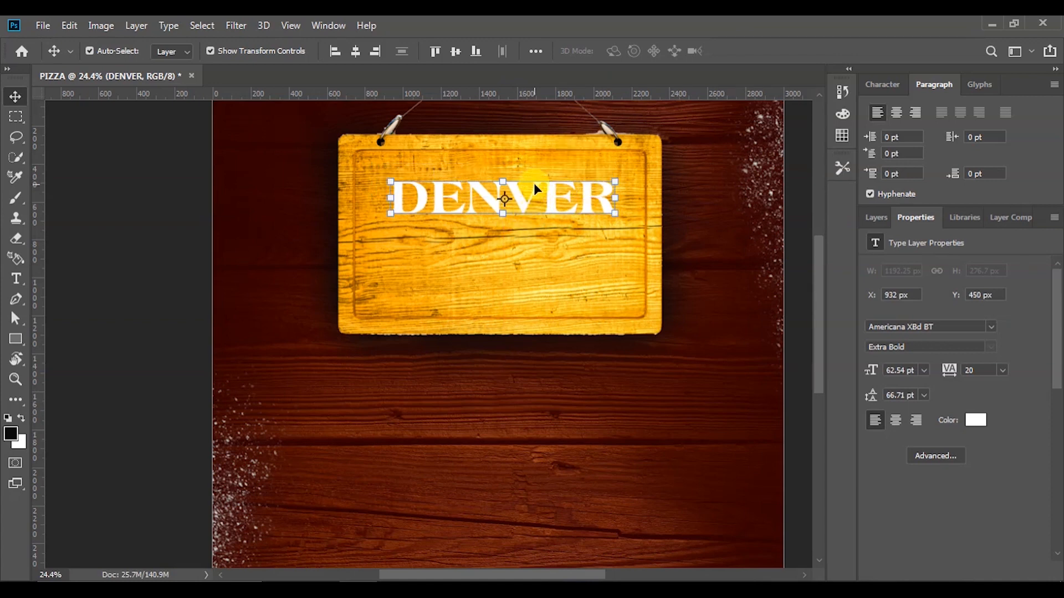
drag(531, 195, 527, 240)
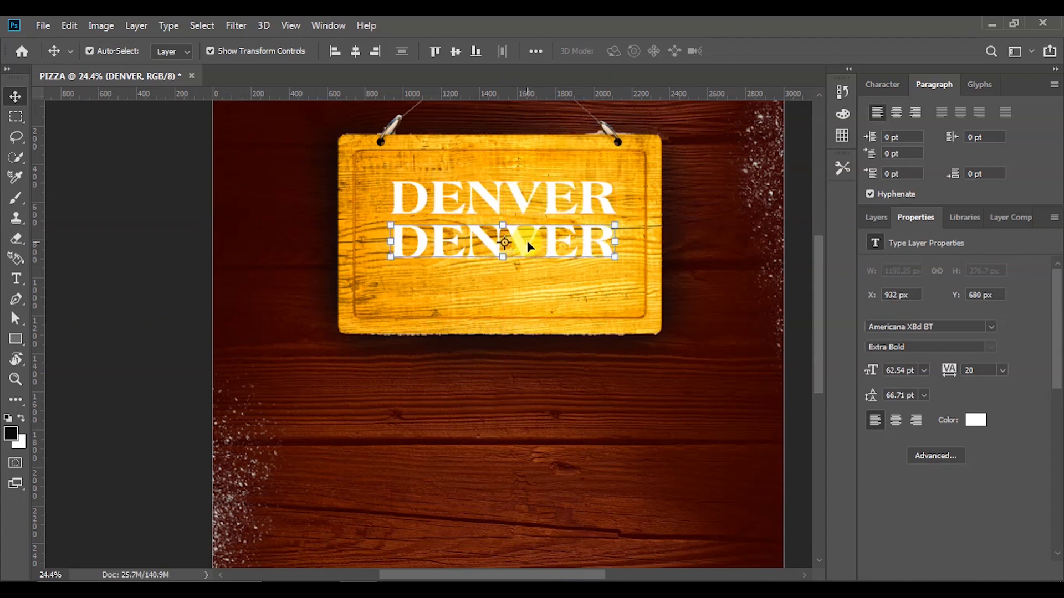
Retype the duplicated DENVER line as lowercase 'pizza'
double_click(527, 241)
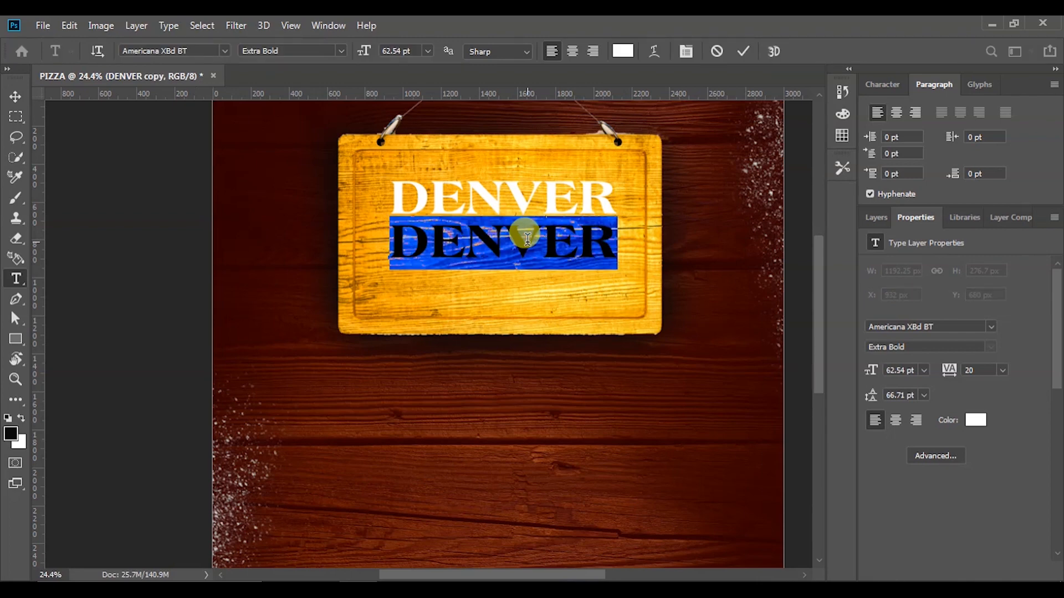
key(Caps_Lock)
text(pizza)
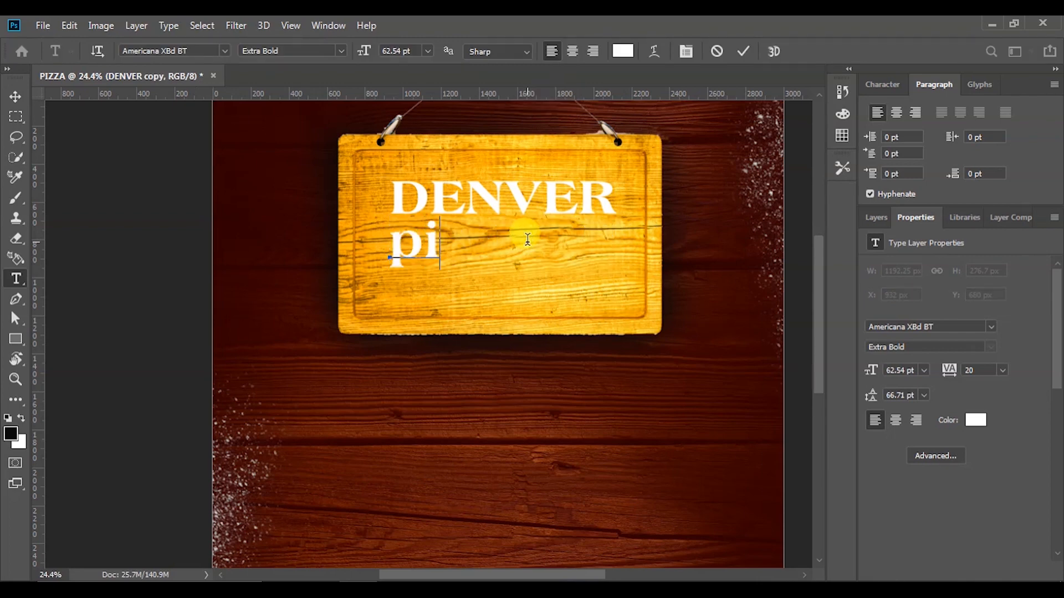
click(745, 47)
Scale the pizza text down to about 57% beneath DENVER
key(v)
click(795, 217)
click(398, 250)
drag(528, 223, 523, 261)
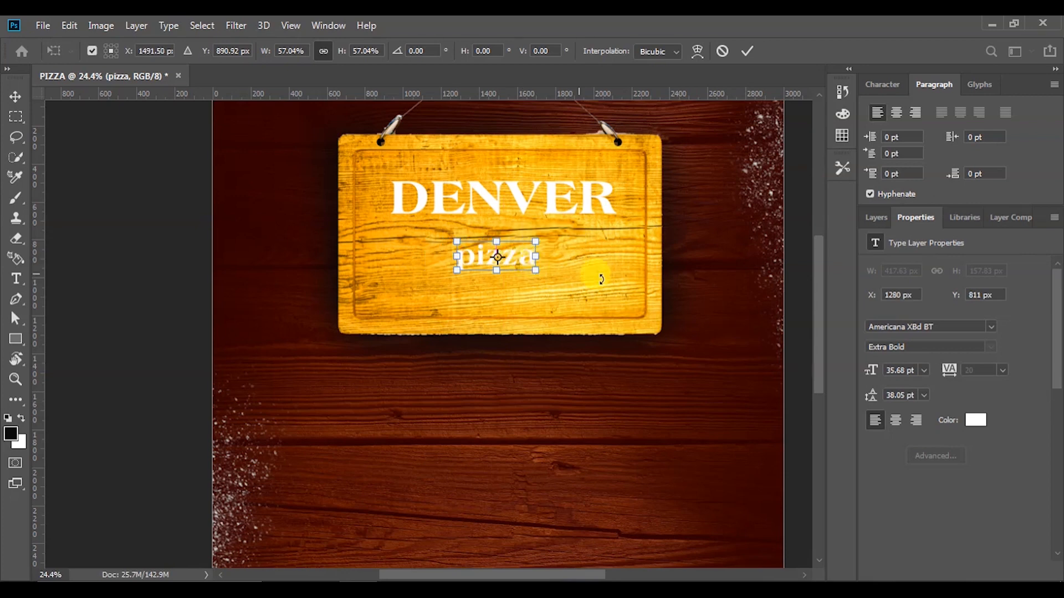
click(746, 50)
click(151, 226)
scroll(324, 338, down, 3)
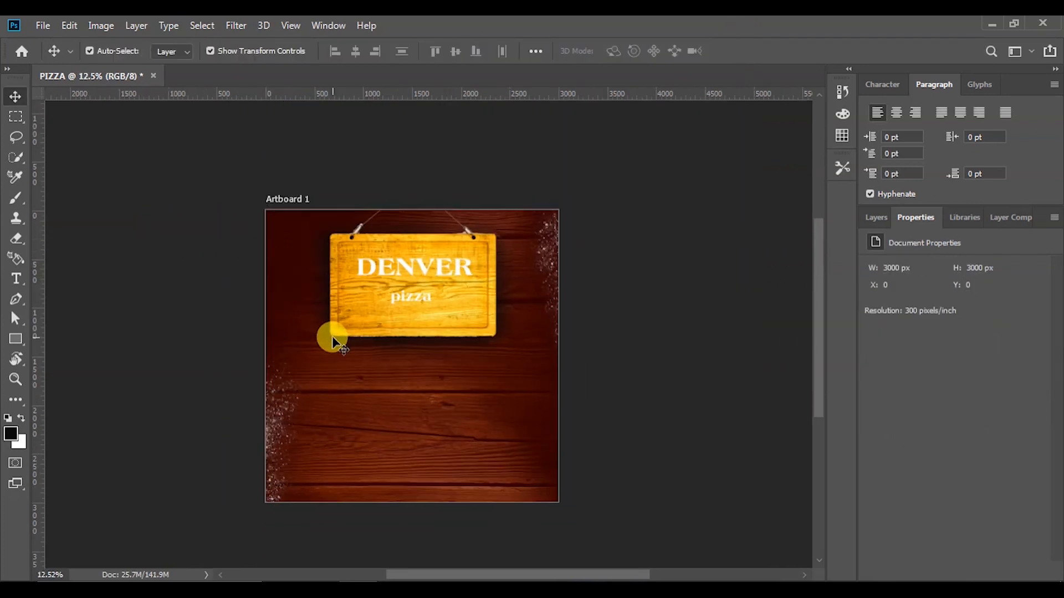
scroll(348, 285, up, 3)
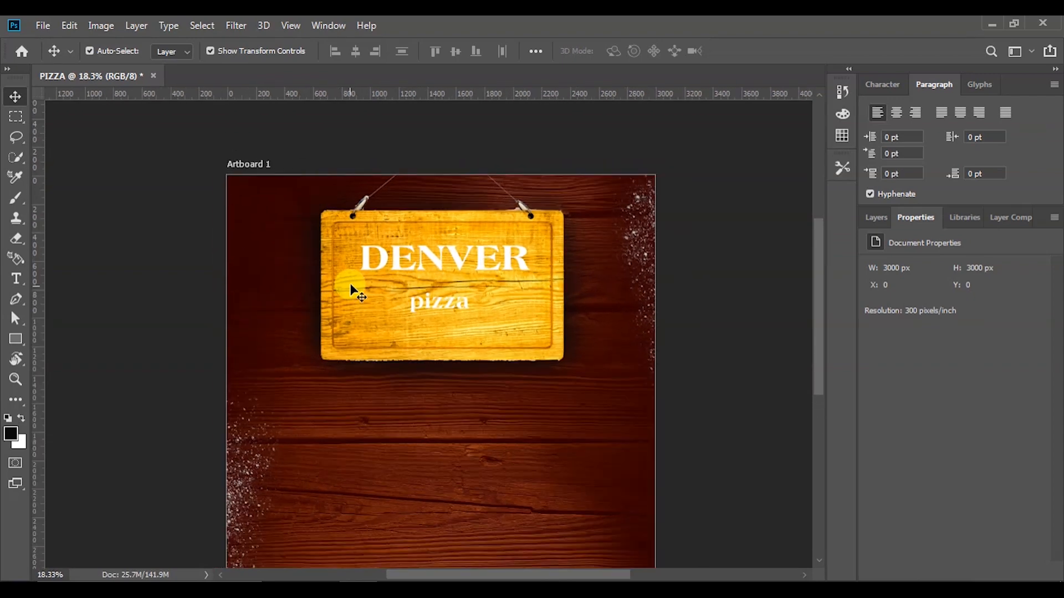
Warp DENVER with the Arc style, adjusting its bend amount
click(386, 258)
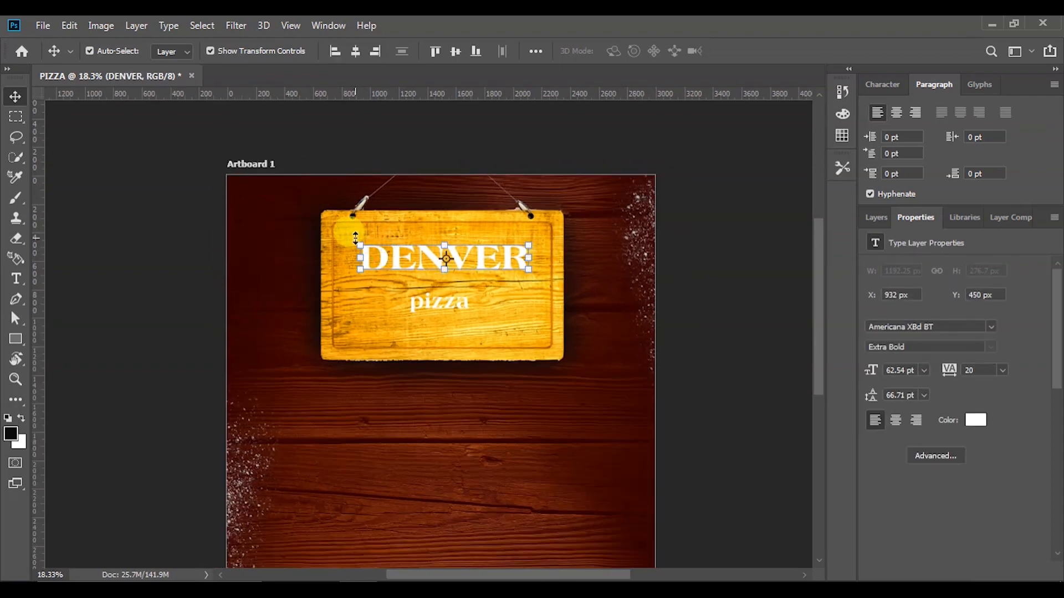
key(ctrl+t)
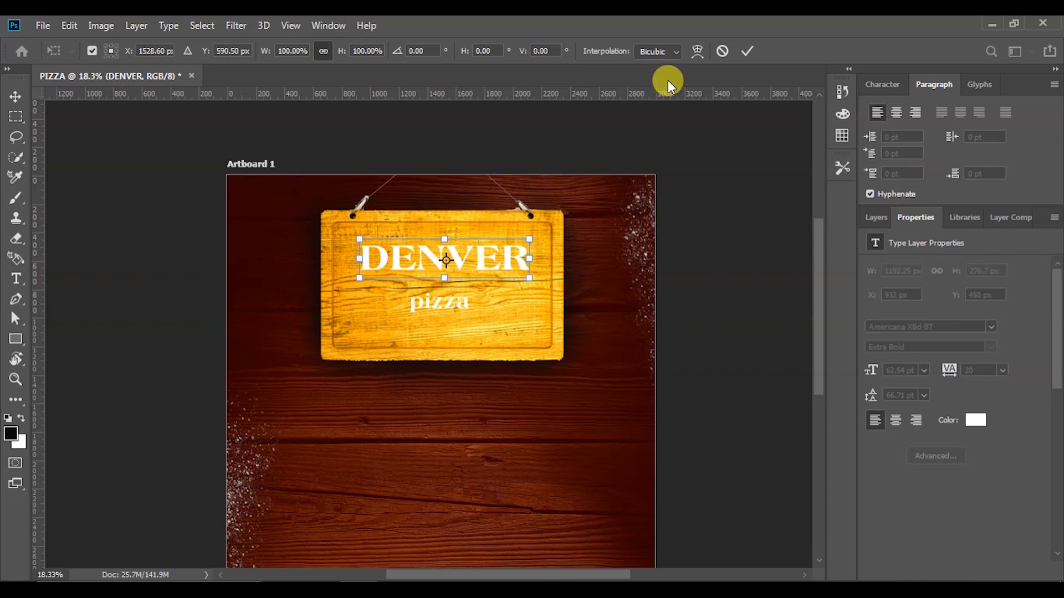
click(696, 51)
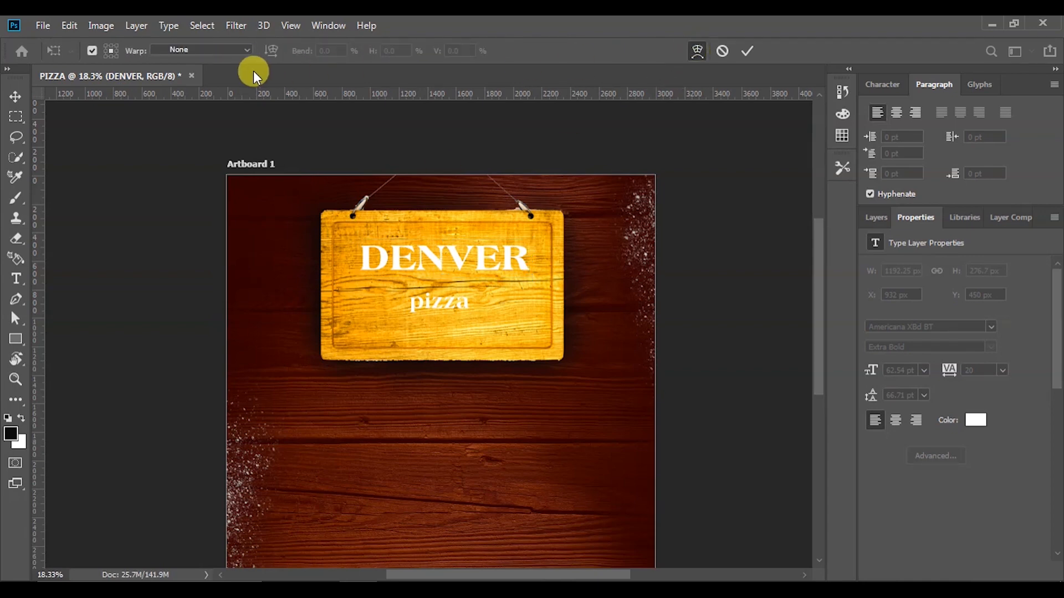
click(241, 49)
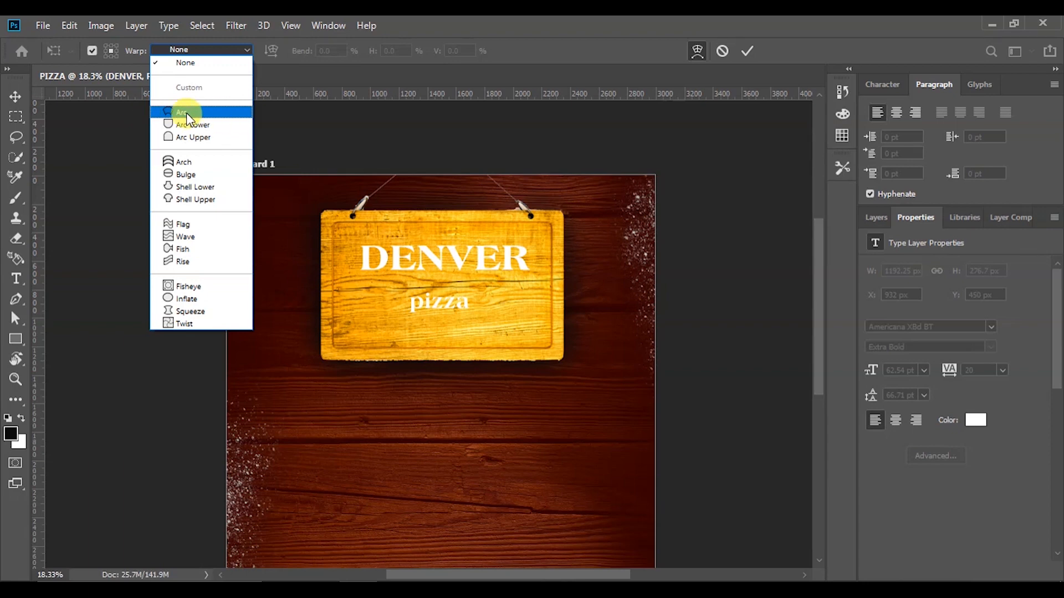
click(209, 112)
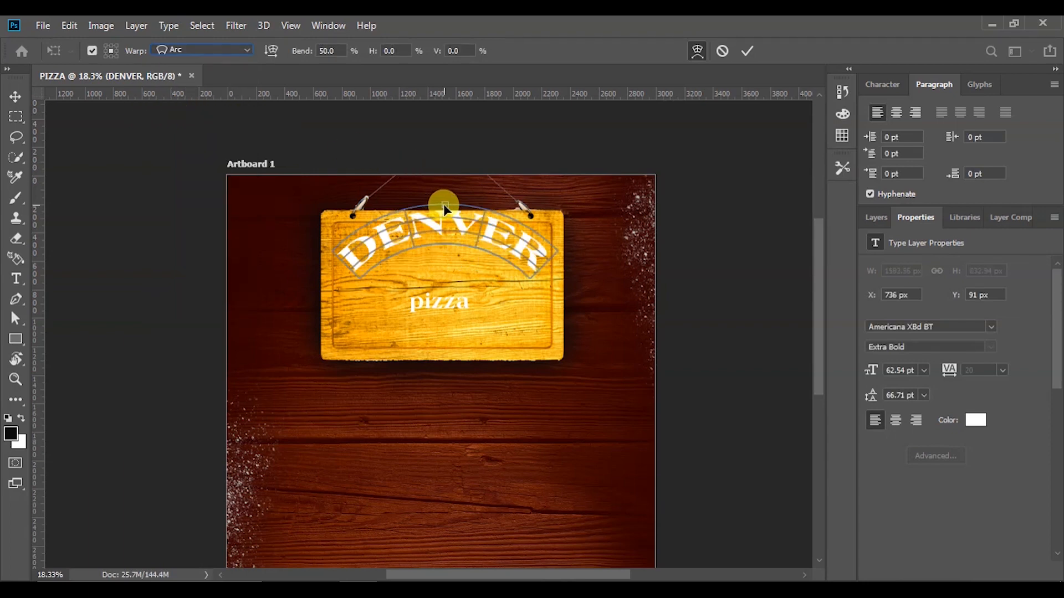
drag(443, 204, 446, 218)
click(339, 51)
text(10)
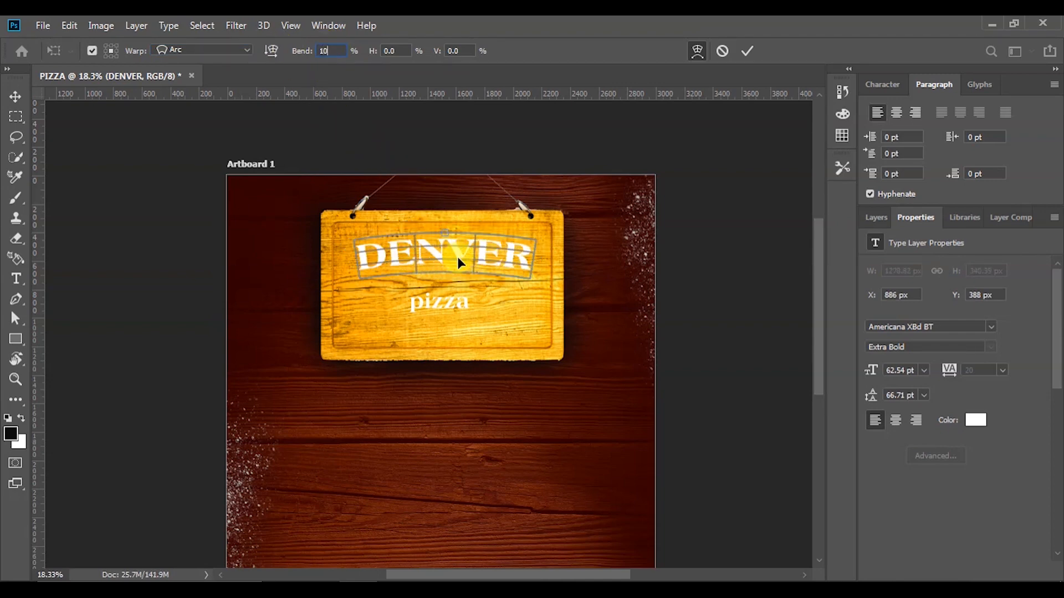
text(-37.2)
key(Return)
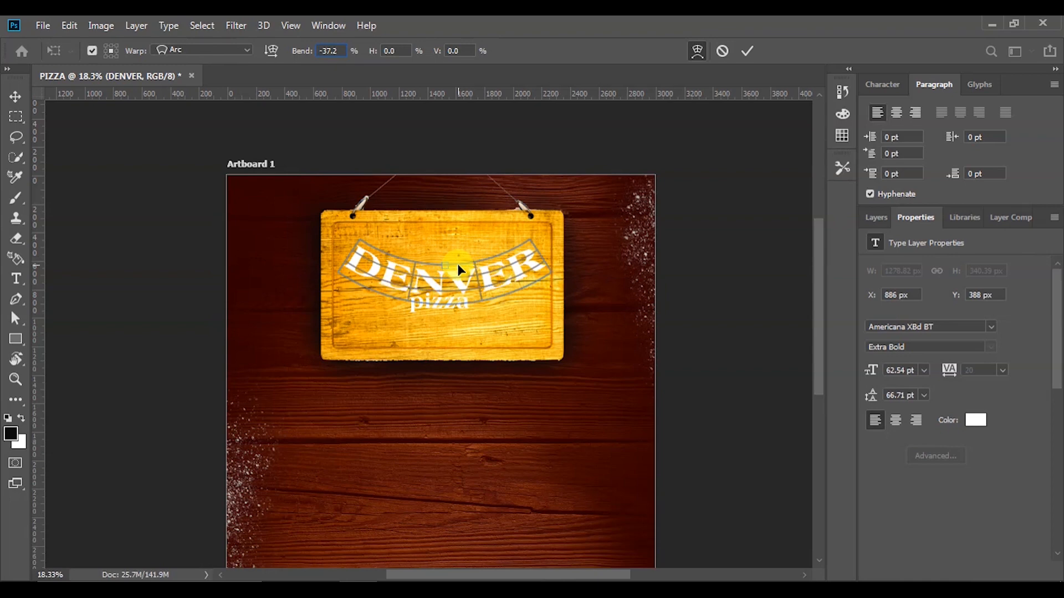
drag(336, 50, 299, 50)
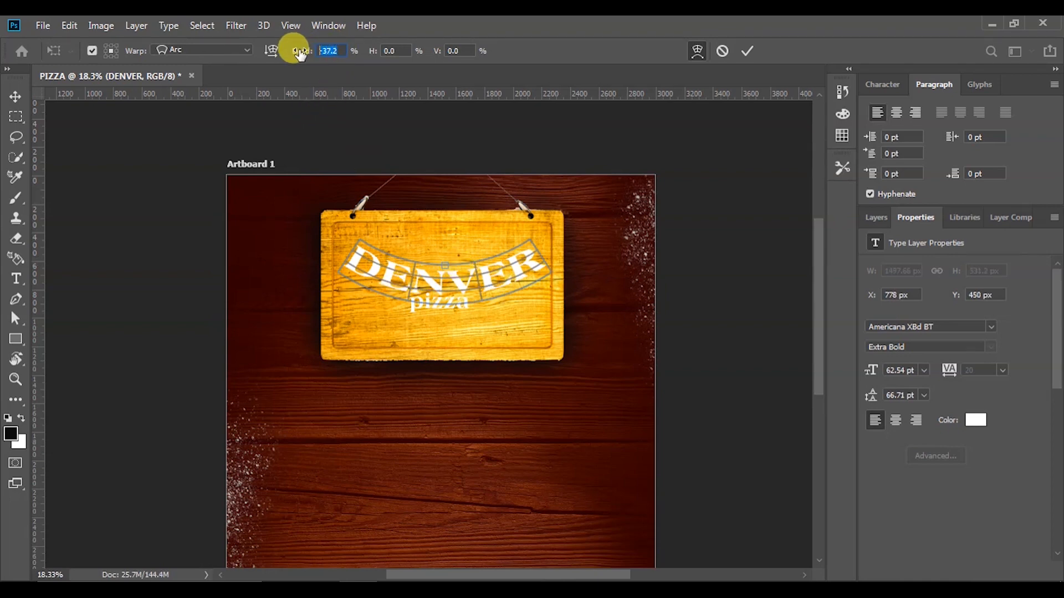
text(110)
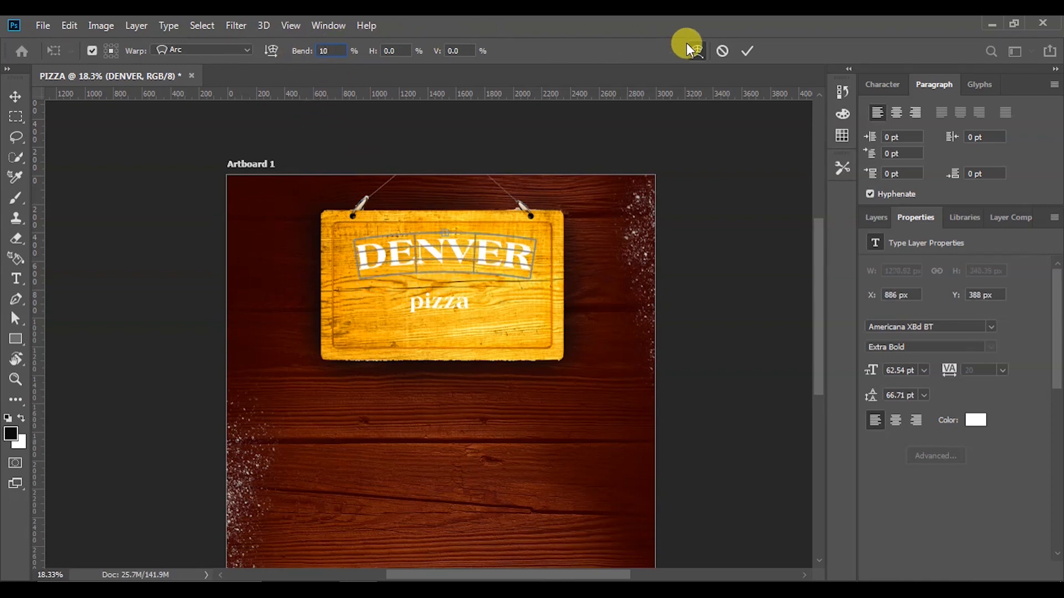
click(744, 51)
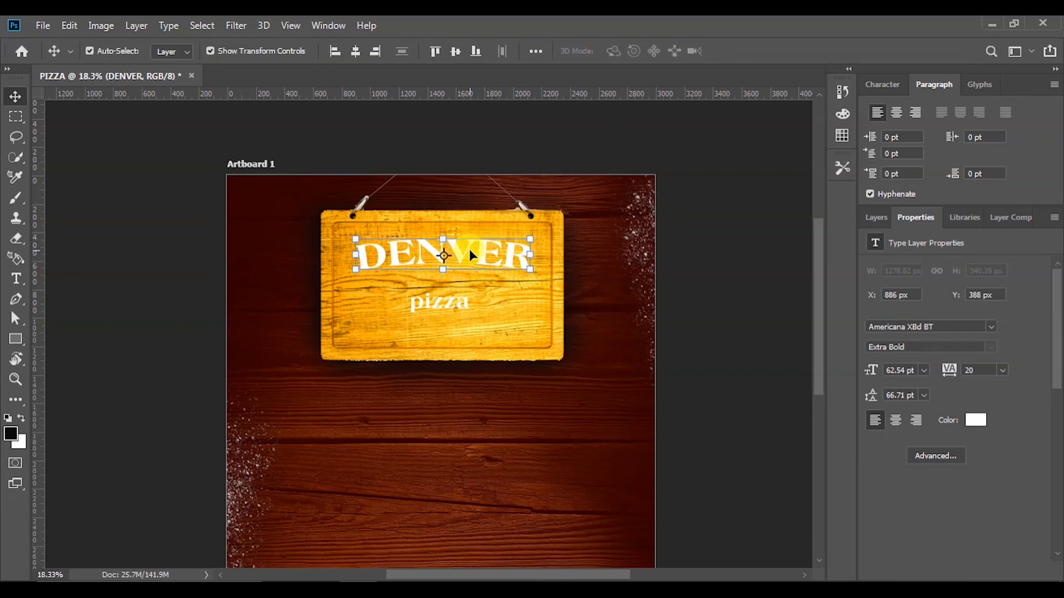
Set DENVER to 70 pt with 0 tracking and centre it horizontally on the sign
click(911, 370)
text(80)
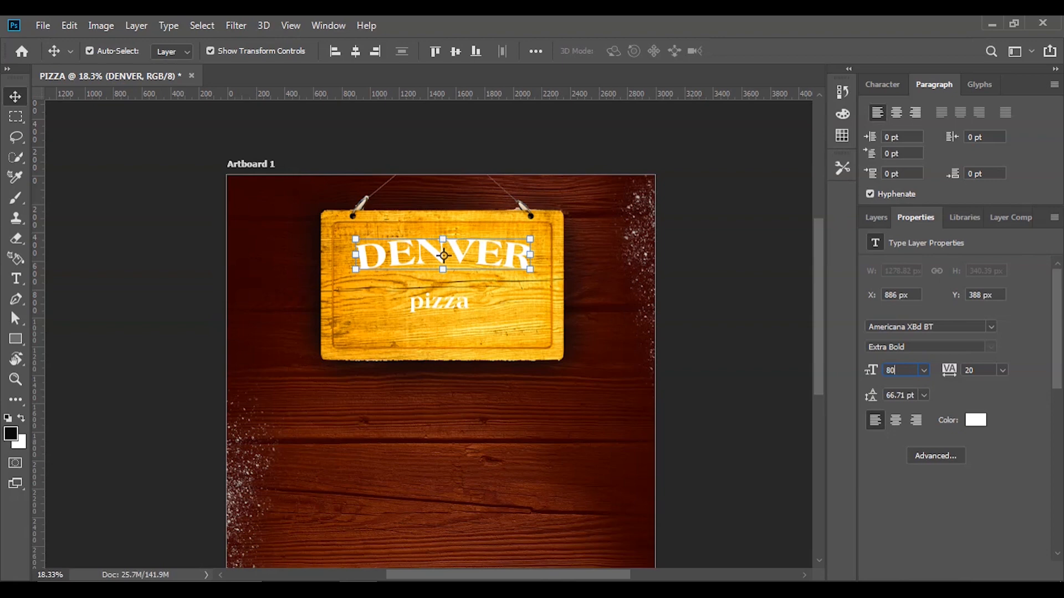
key(Return)
drag(508, 241, 490, 257)
click(900, 369)
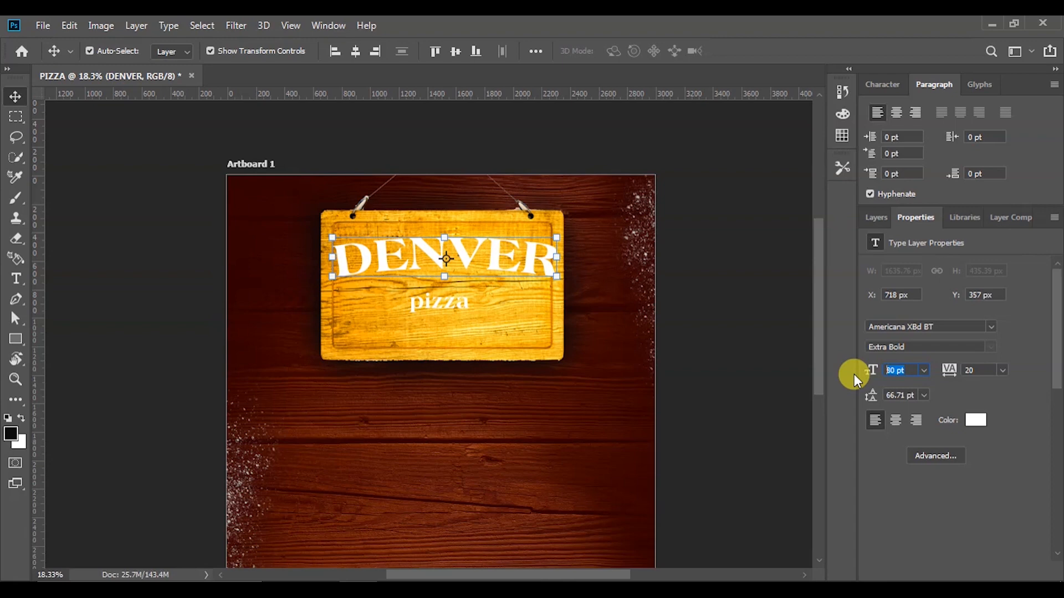
text(70)
key(Return)
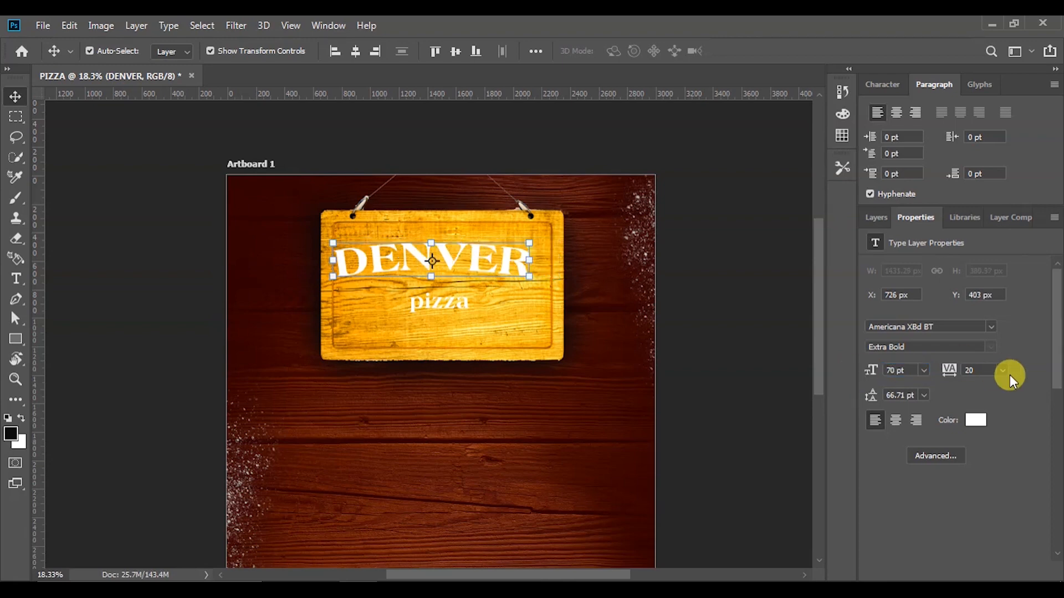
click(973, 370)
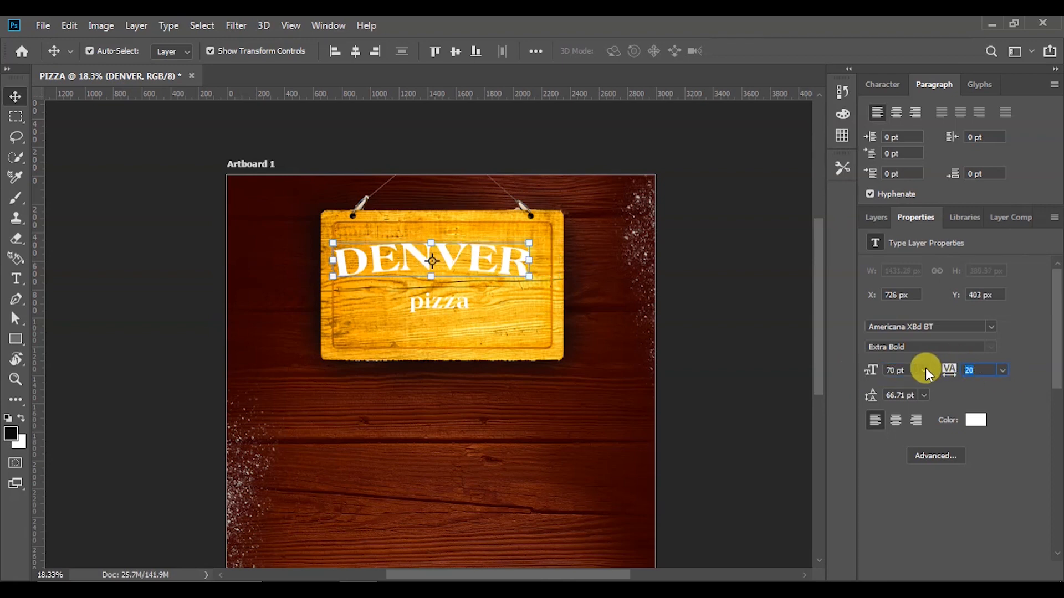
text(0)
key(Return)
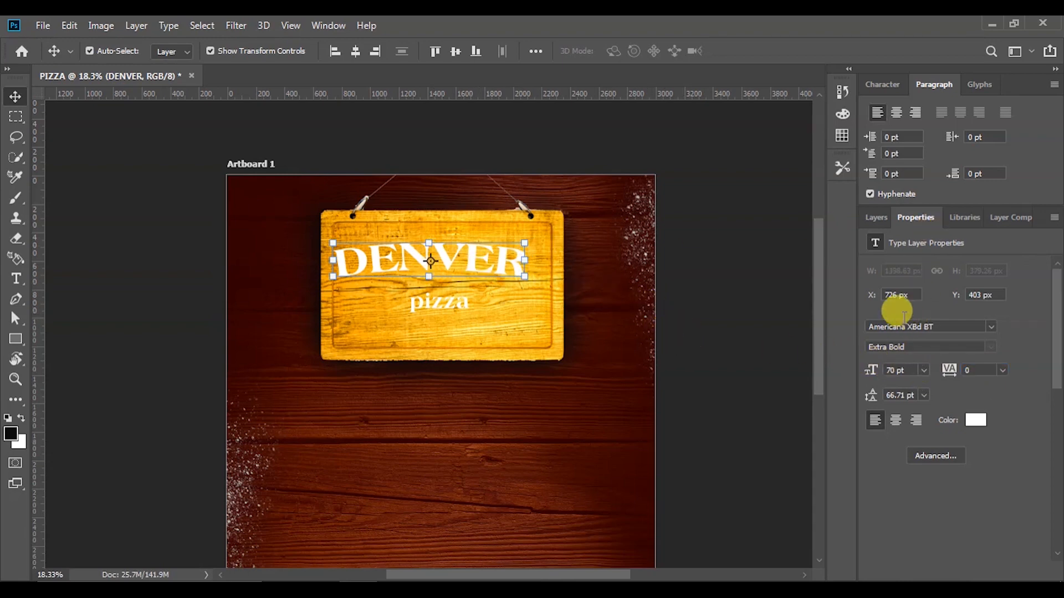
click(354, 52)
click(713, 264)
Drag the pizza text up until it sits just under DENVER
scroll(398, 252, up, 3)
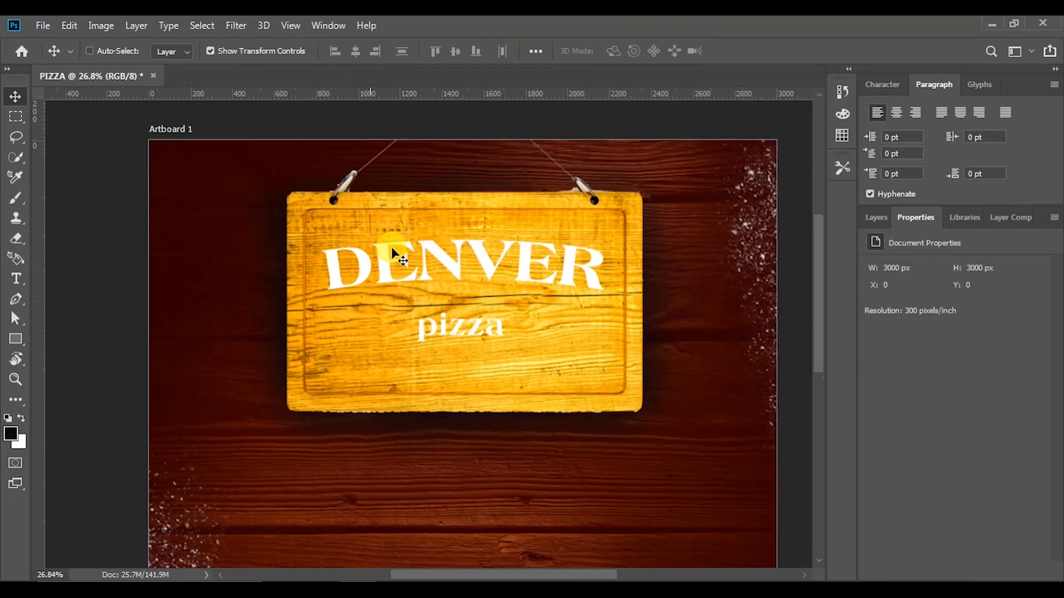
click(464, 347)
drag(496, 345, 506, 301)
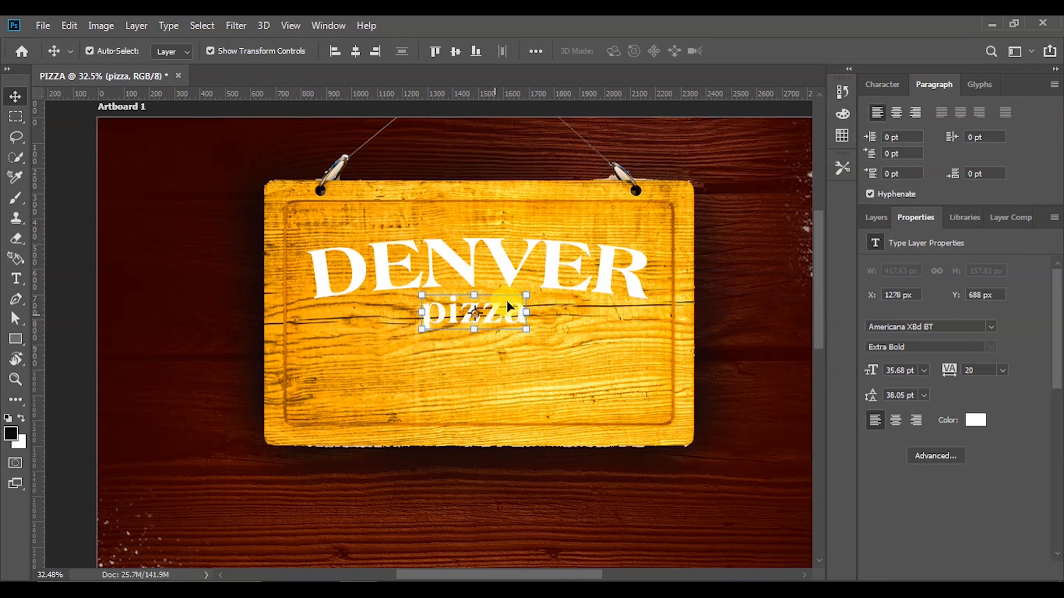
Apply an Arc warp to pizza but set its bend to 0 so it stays straight
click(533, 339)
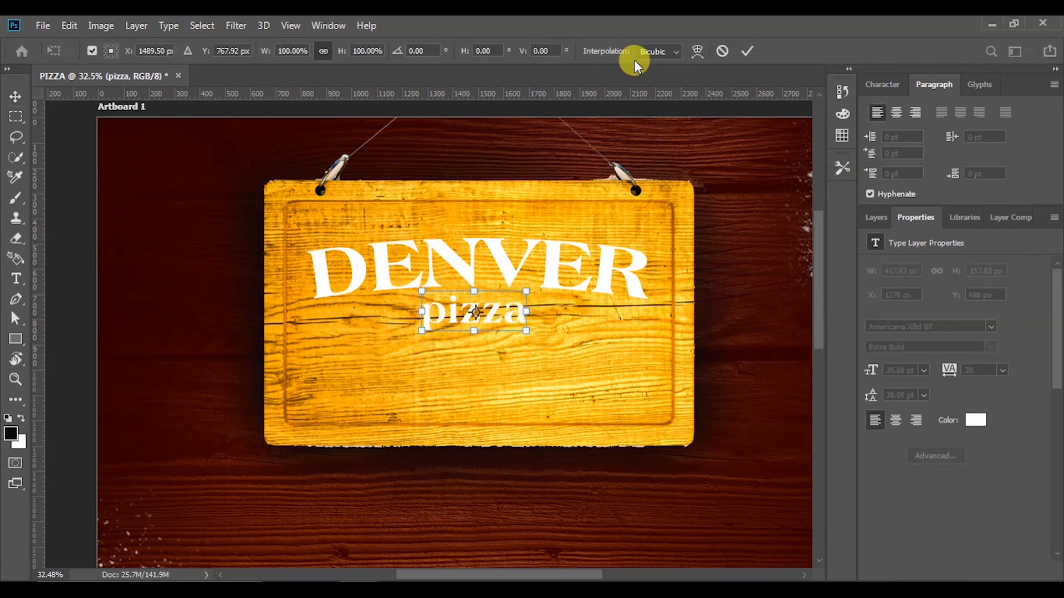
click(693, 51)
click(247, 49)
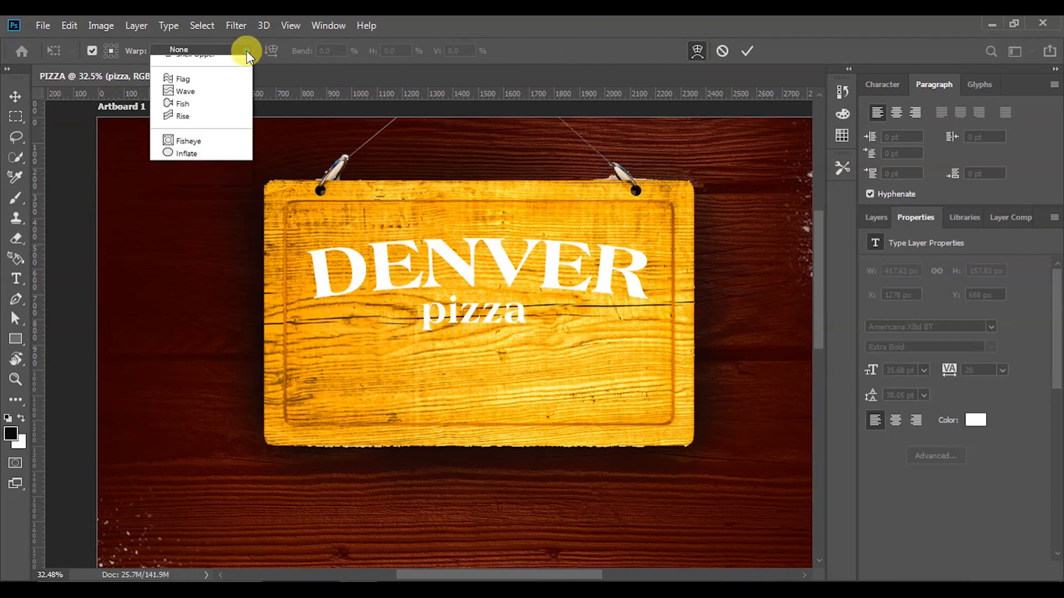
click(185, 109)
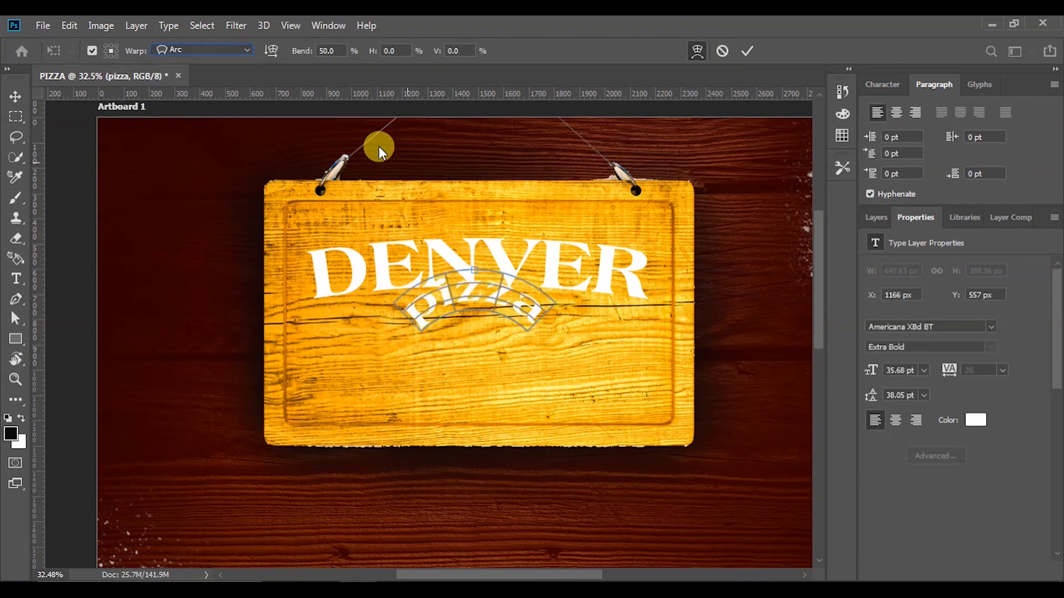
text(10)
key(Return)
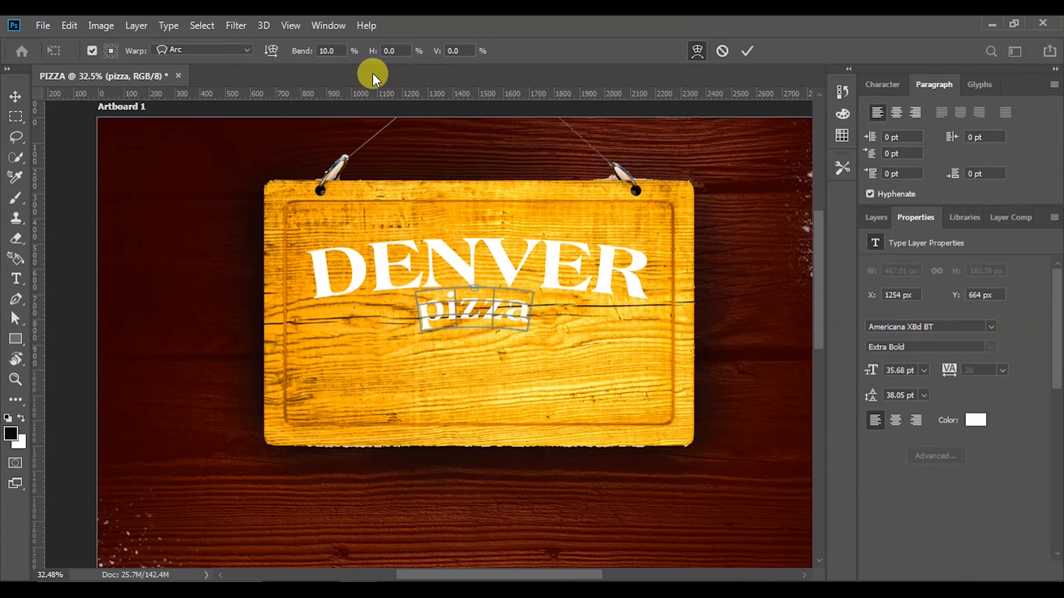
click(332, 51)
text(0)
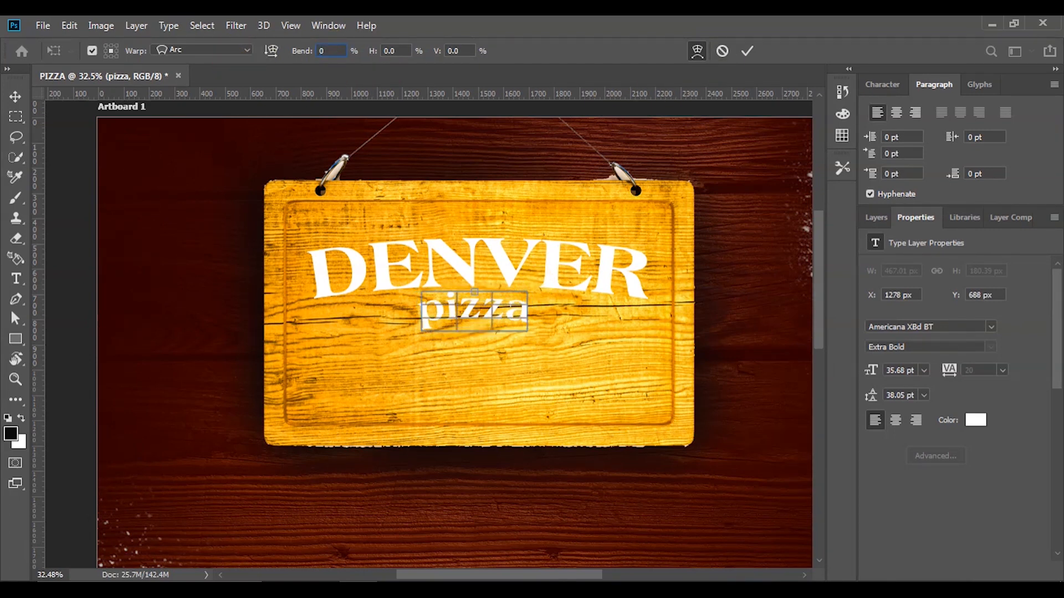
click(746, 50)
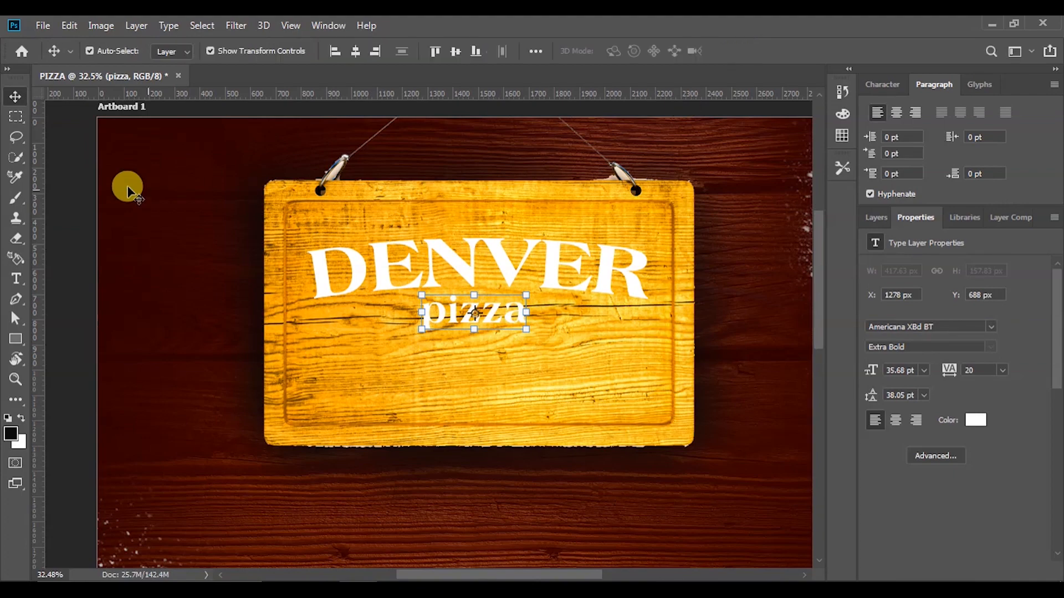
click(81, 180)
scroll(448, 360, down, 4)
Move DENVER about 121 px lower on the signboard
scroll(431, 309, up, 4)
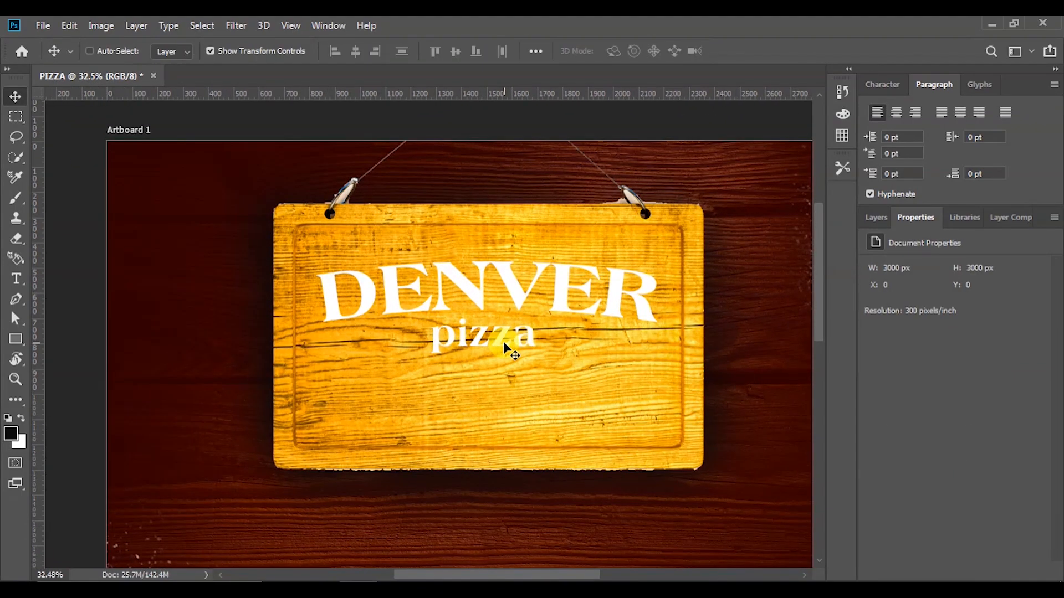
click(524, 297)
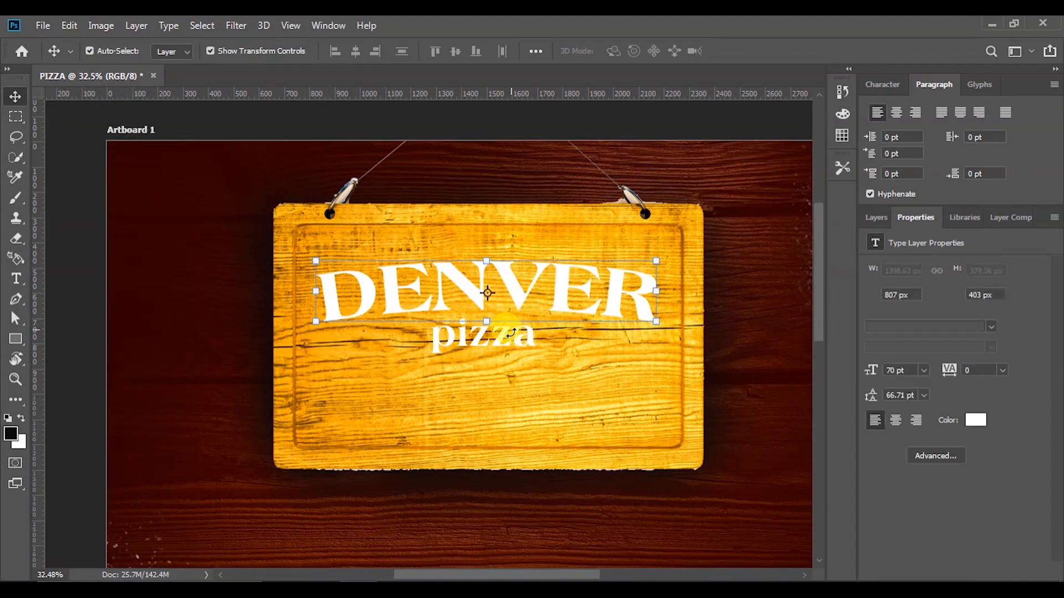
drag(519, 296, 523, 332)
scroll(325, 377, down, 4)
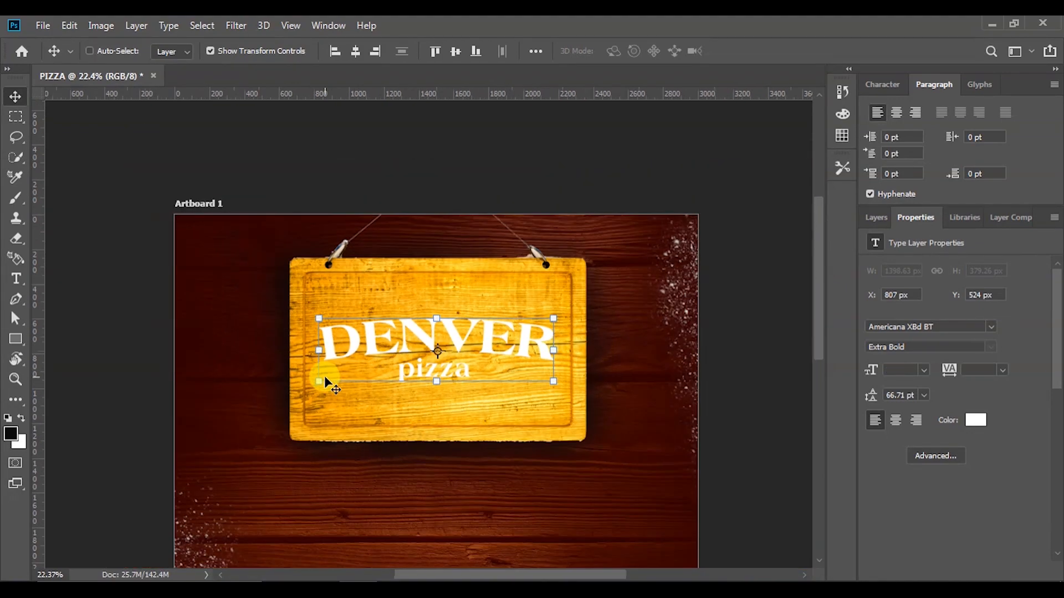
scroll(326, 378, up, 3)
click(116, 354)
scroll(334, 355, up, 1)
scroll(336, 353, down, 1)
scroll(336, 354, up, 5)
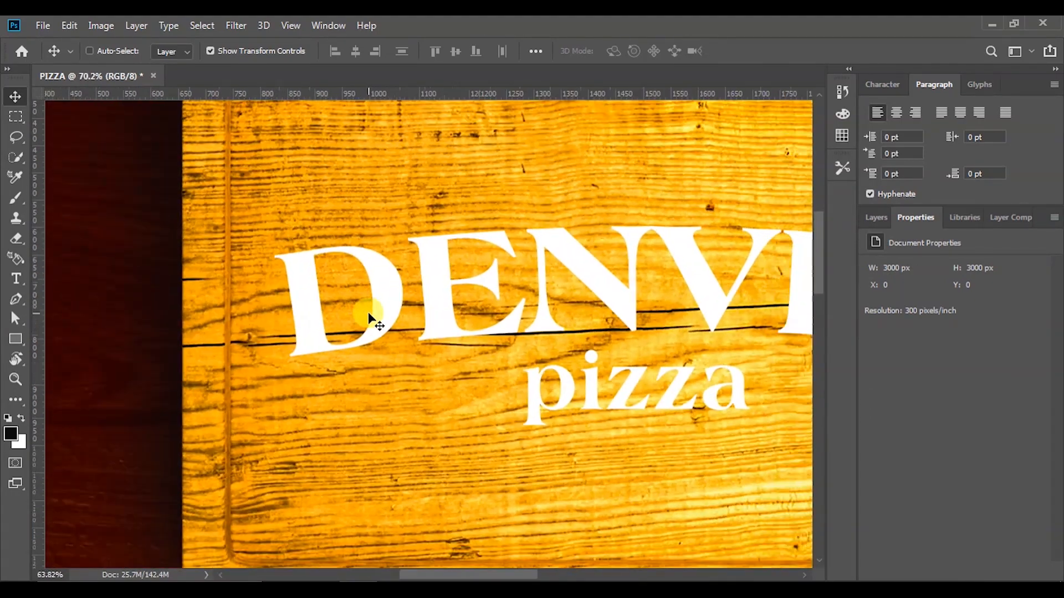
scroll(370, 318, down, 2)
click(381, 309)
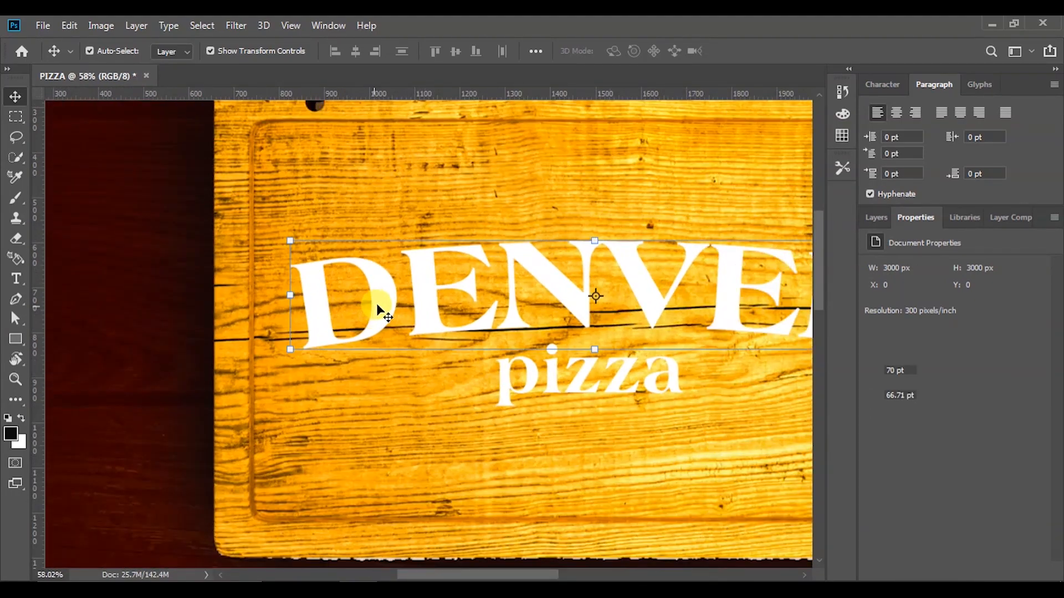
scroll(380, 309, down, 2)
scroll(703, 347, up, 1)
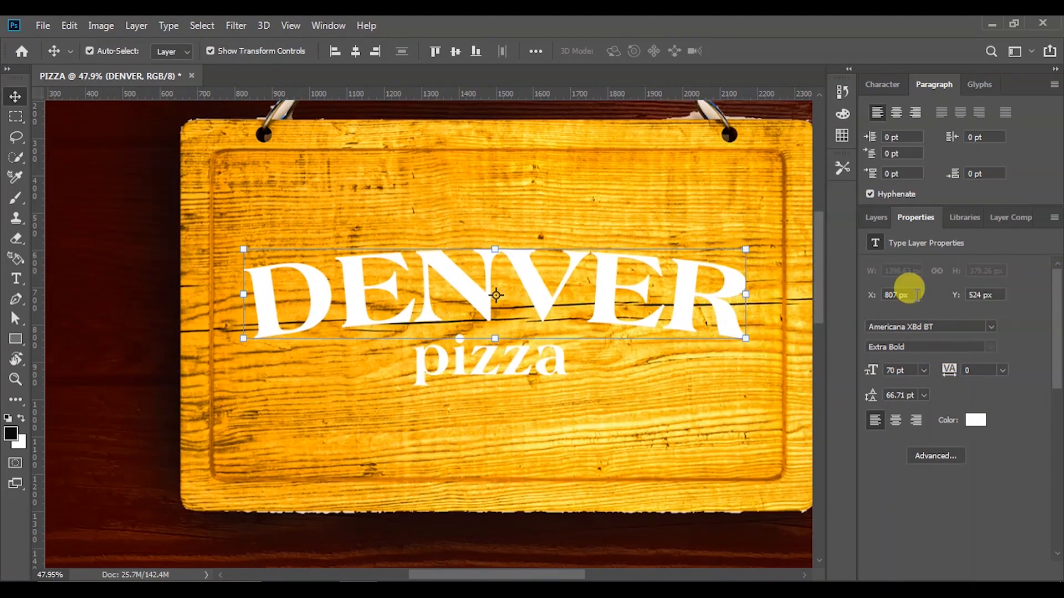
Duplicate the DENVER layer and name the lower copy 'DENVER copy'
click(876, 217)
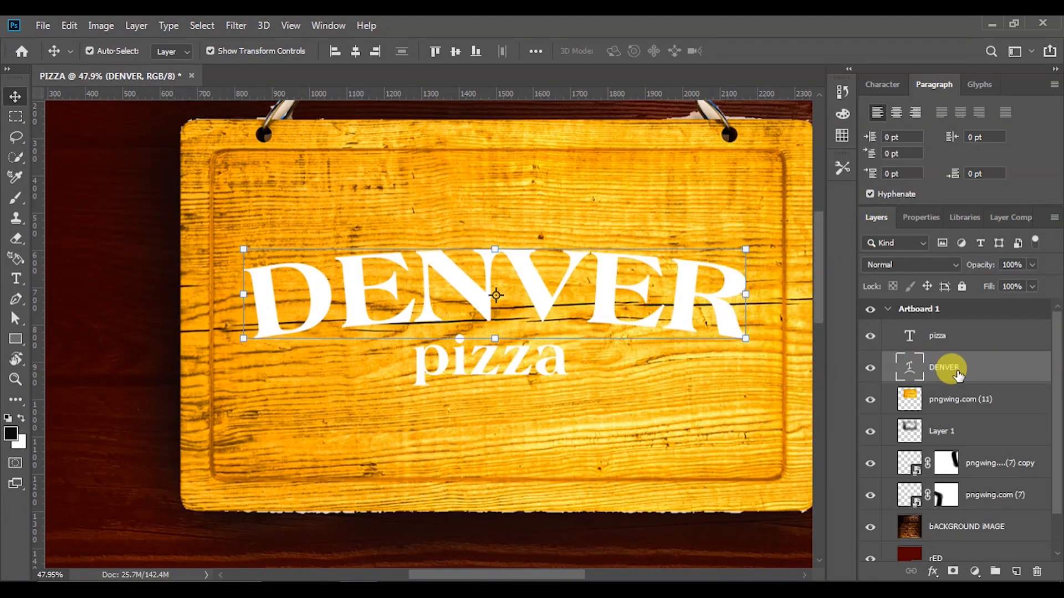
drag(948, 368, 1016, 571)
click(955, 402)
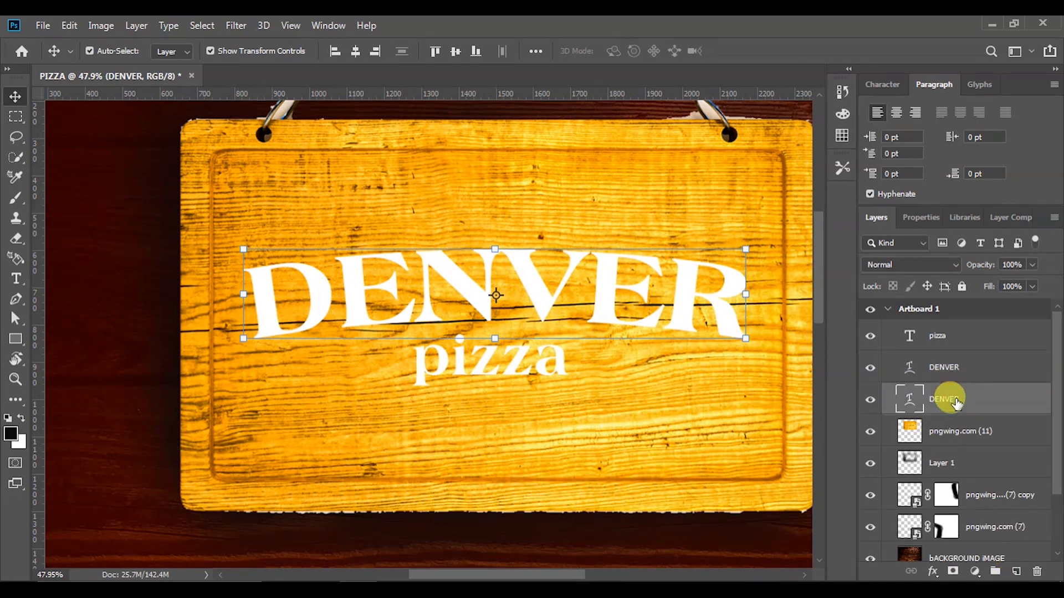
double_click(949, 399)
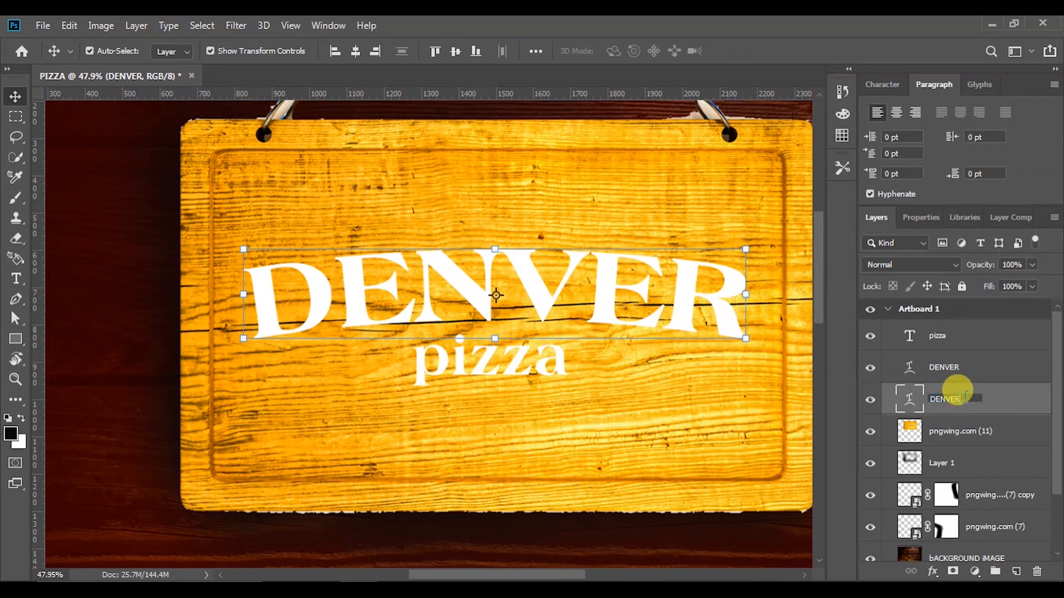
text(copy)
key(Return)
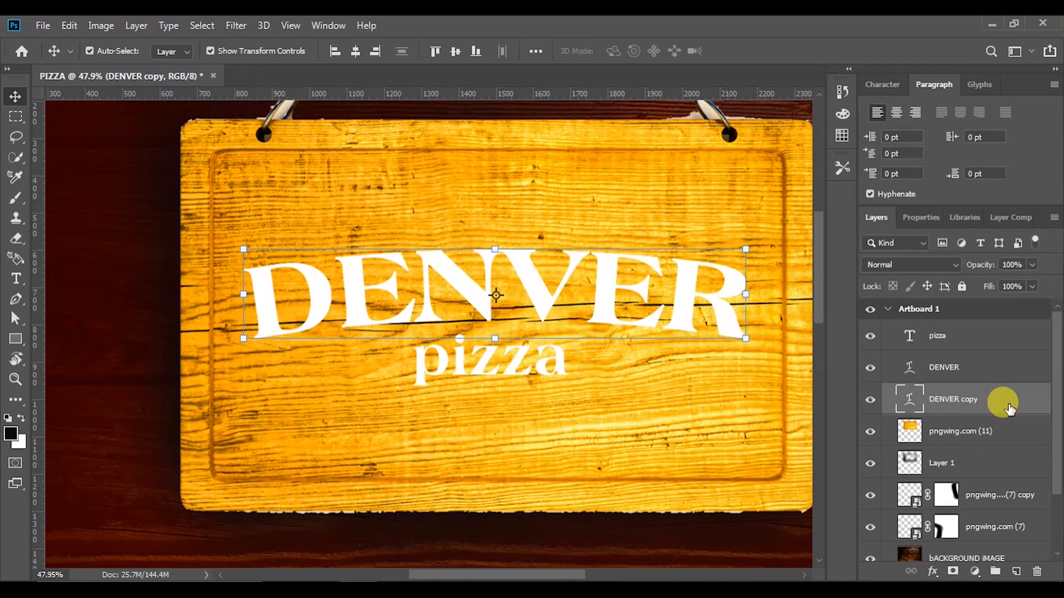
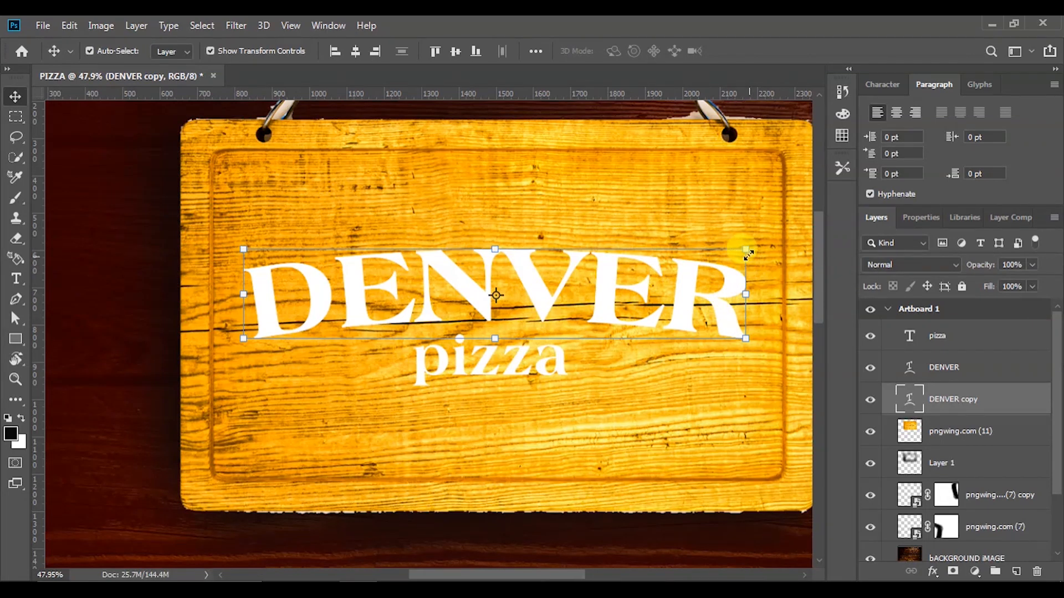
Scale the DENVER copy text up to about 102% and open its Blending Options
click(1024, 396)
click(749, 247)
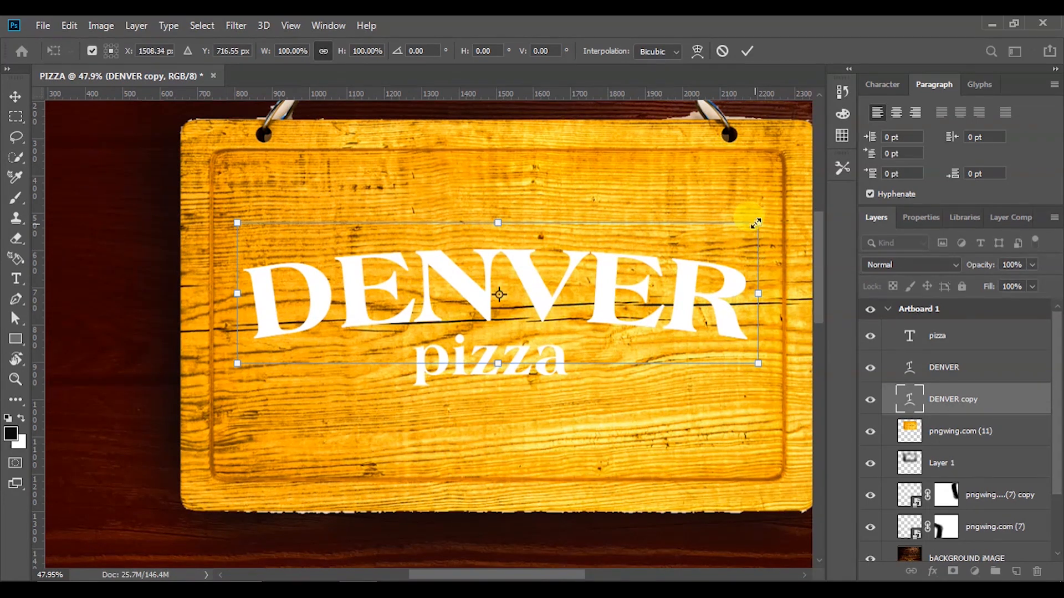
drag(759, 222, 763, 214)
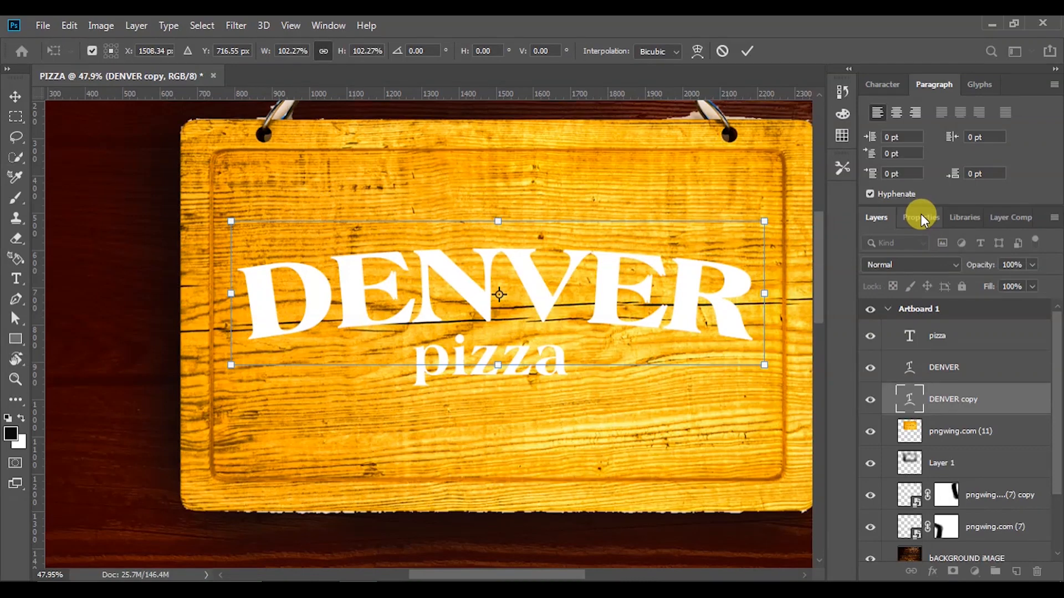
click(748, 50)
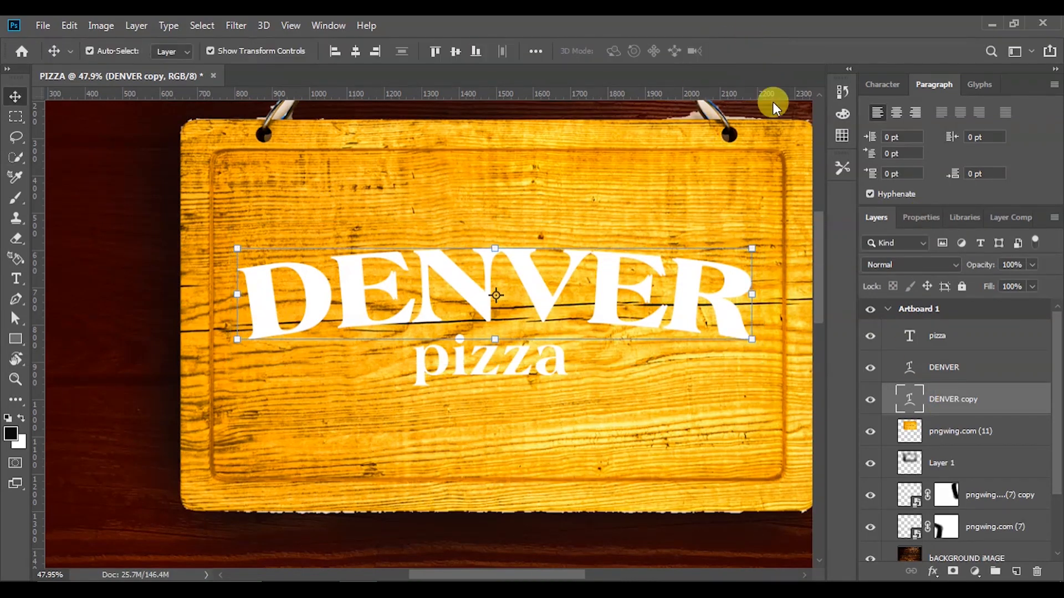
right_click(955, 396)
click(774, 34)
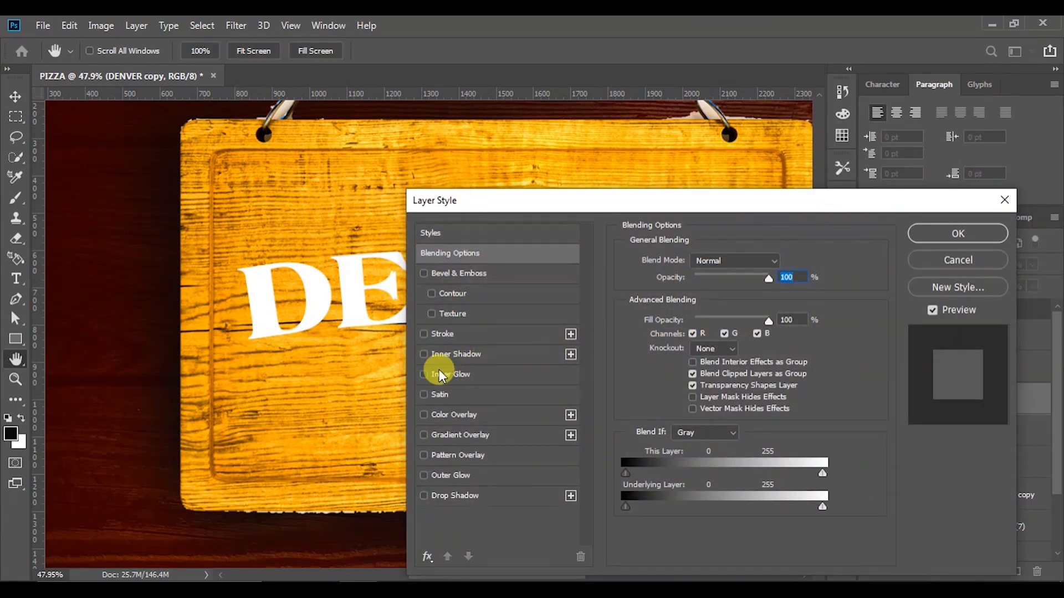
Enable Stroke on DENVER copy with Size 3 px and Position Outside, then confirm
click(424, 334)
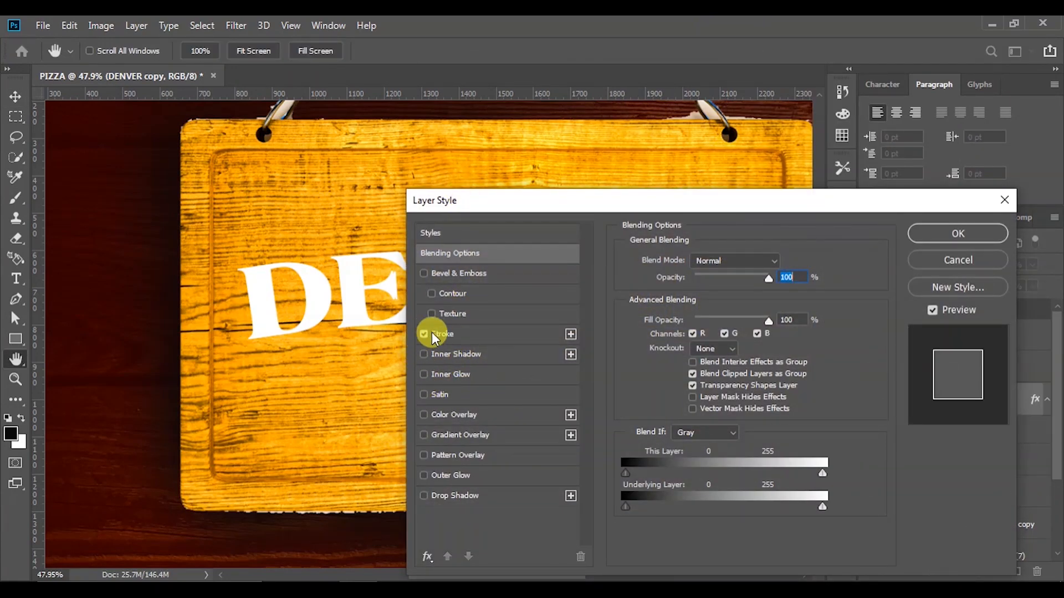
click(459, 337)
double_click(773, 259)
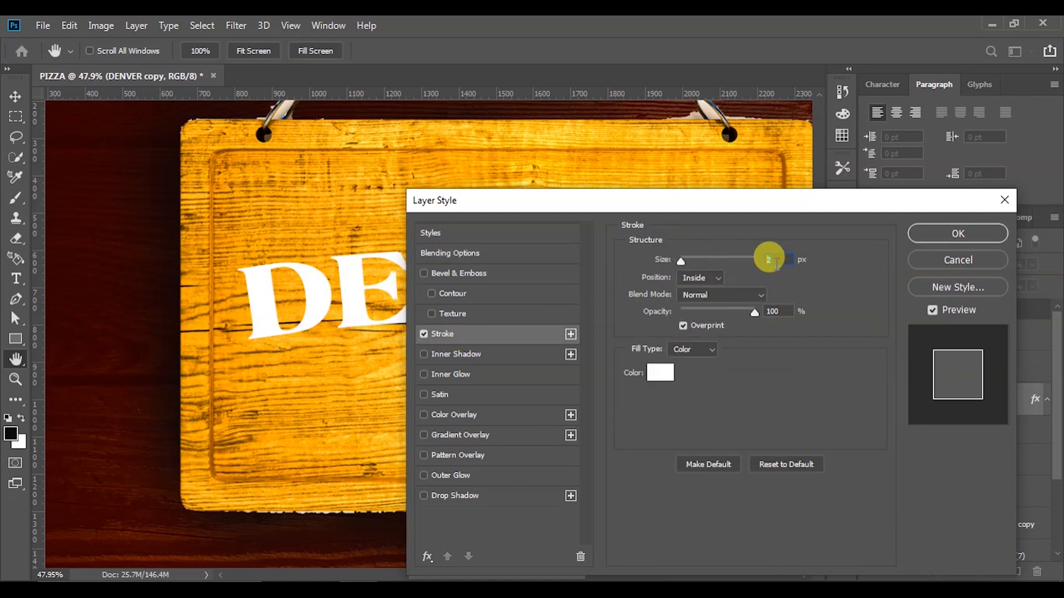
text(3)
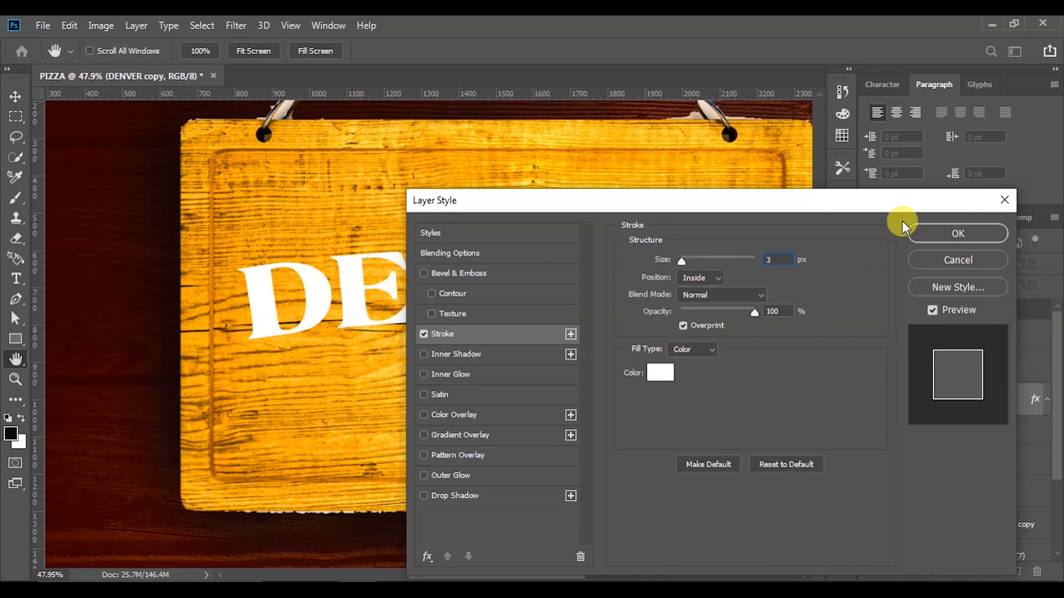
click(710, 280)
click(705, 295)
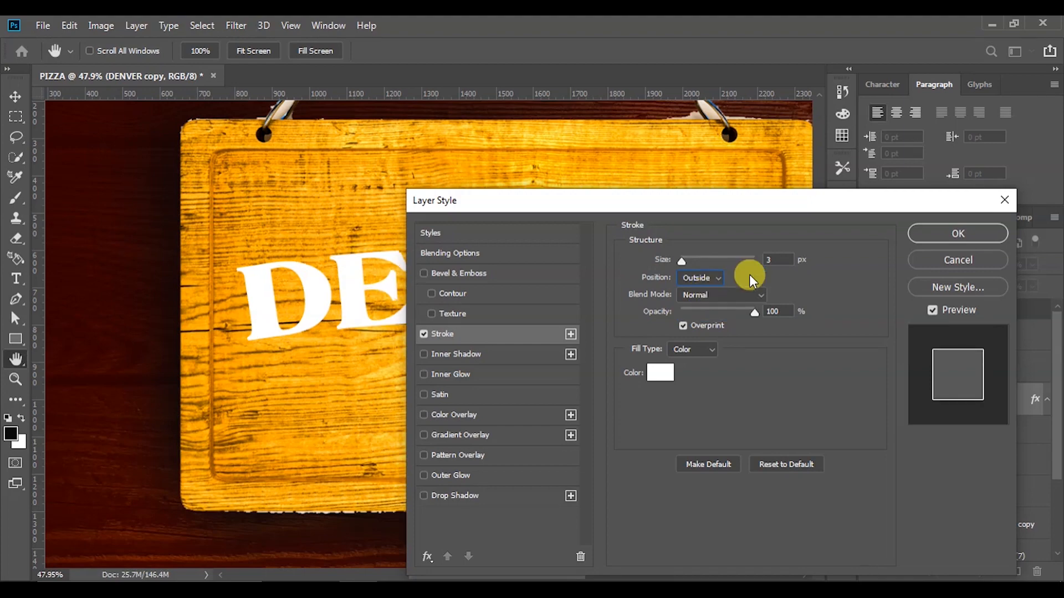
click(945, 232)
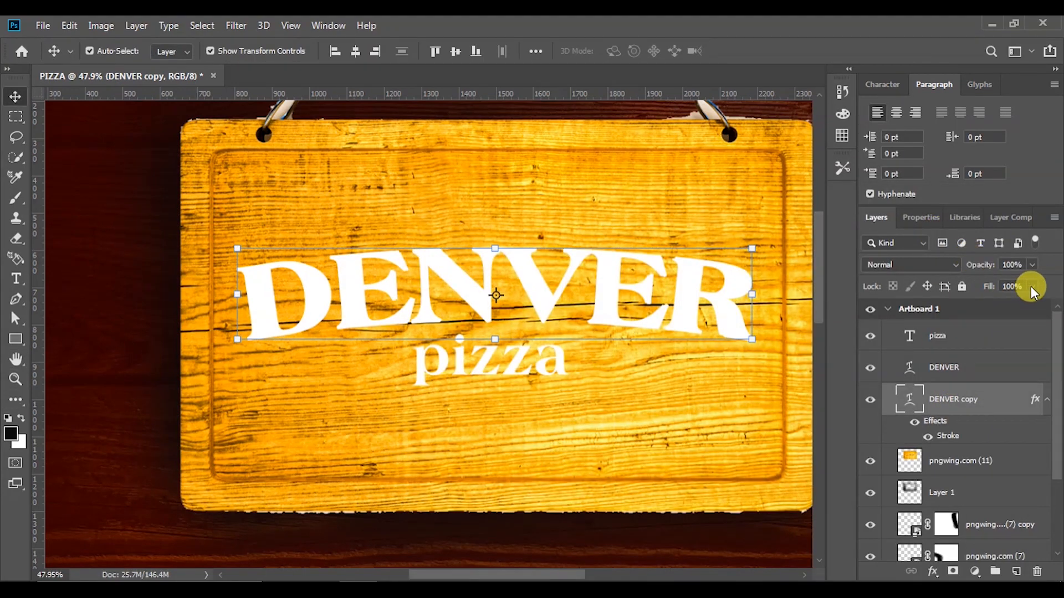
Set the DENVER copy layer's Fill to 0% so only the outline shows
click(1032, 287)
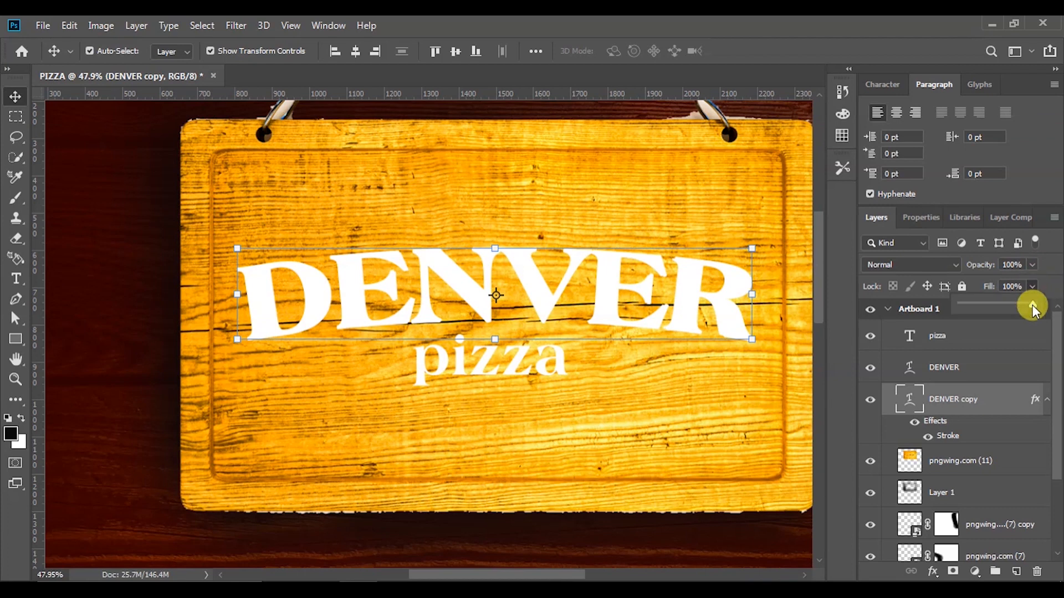
drag(962, 314, 938, 315)
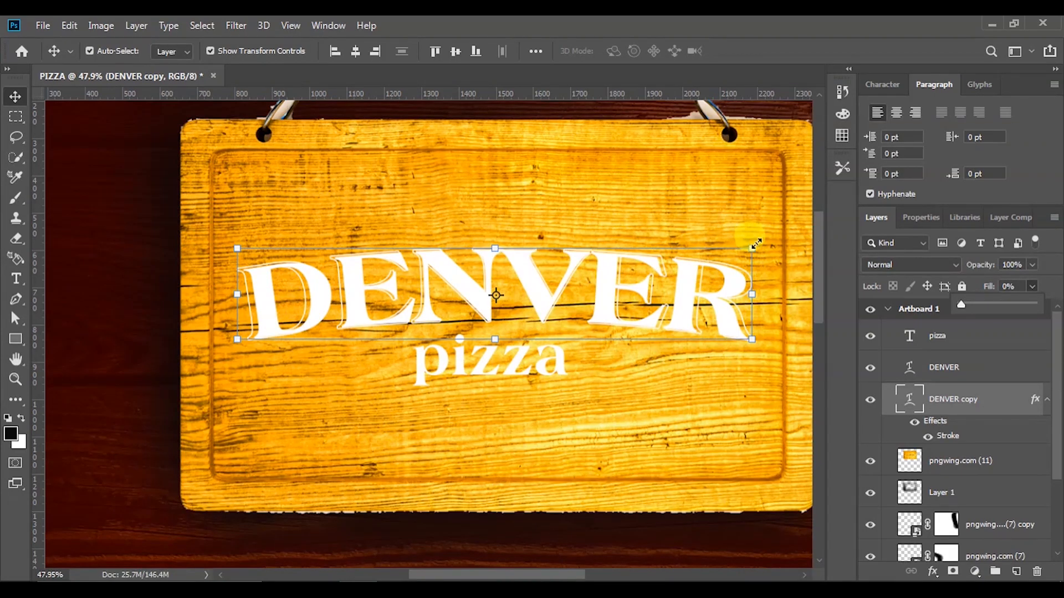
scroll(752, 244, up, 3)
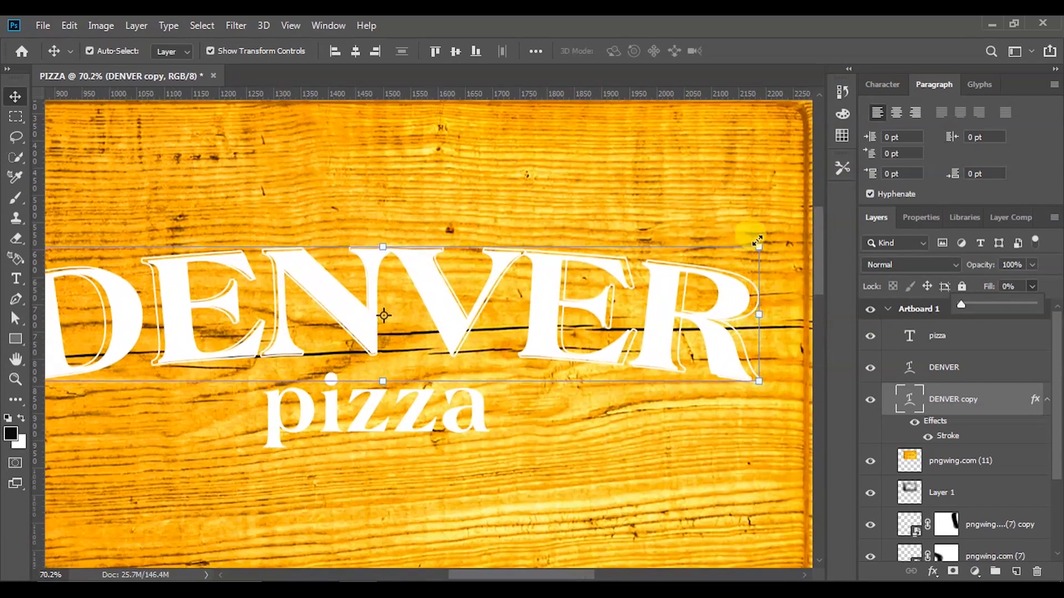
Shrink DENVER copy to about 98.5% and commit the transform
click(761, 242)
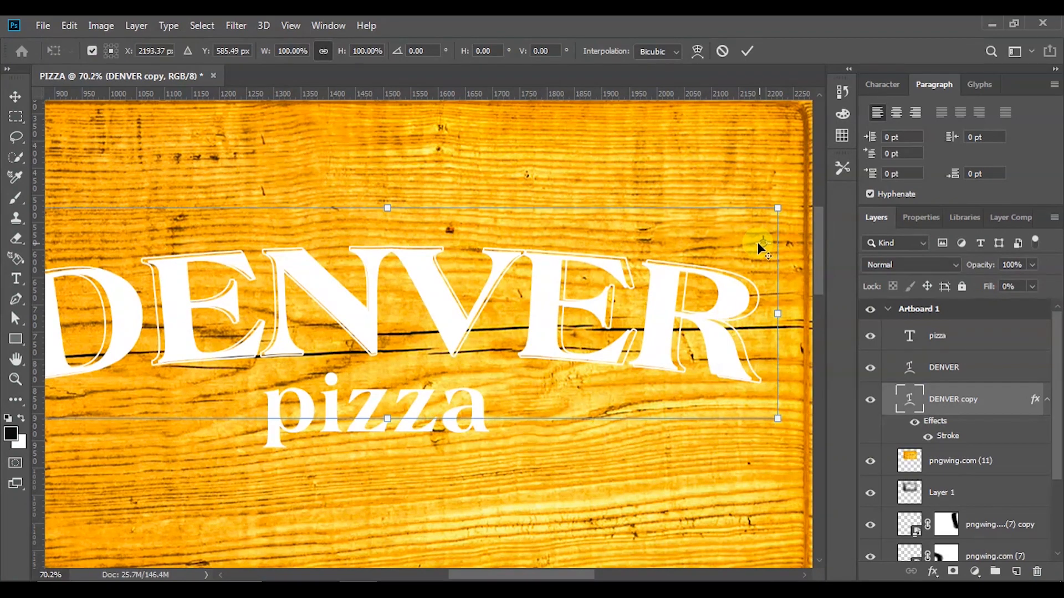
drag(779, 208, 774, 209)
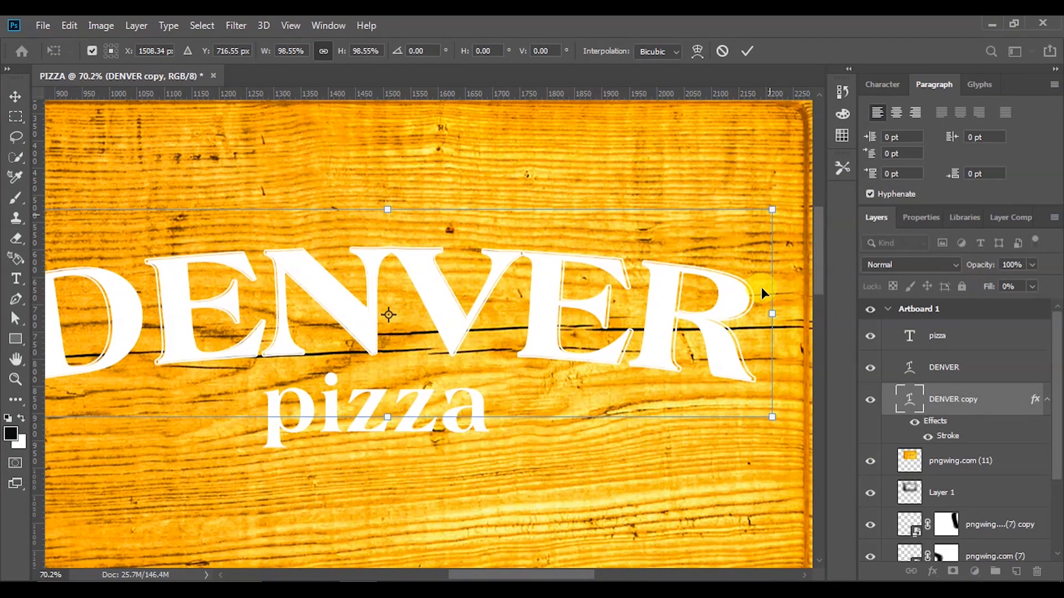
scroll(739, 314, down, 3)
click(750, 50)
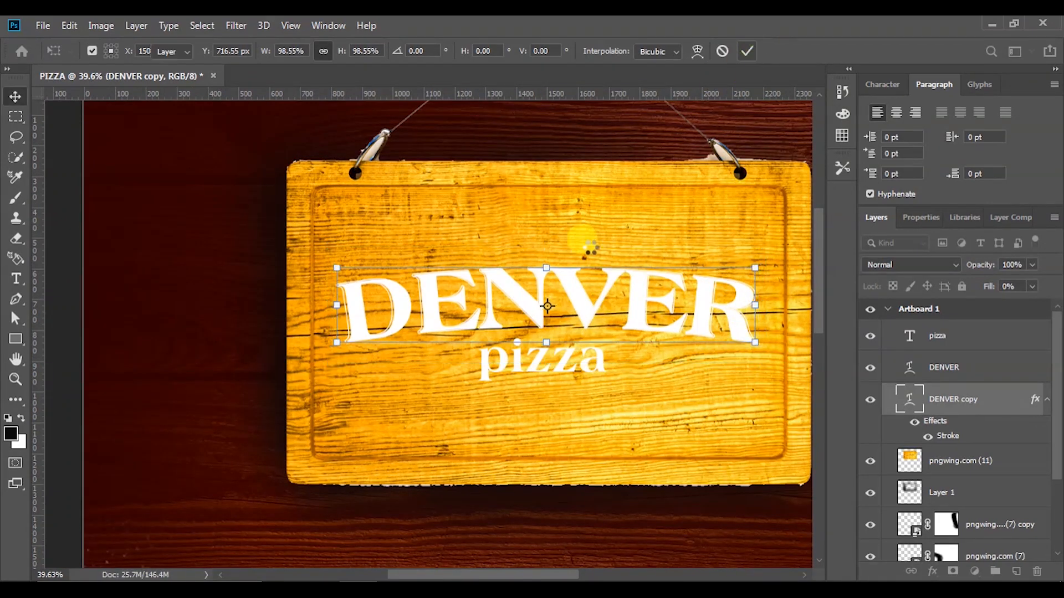
Deselect DENVER copy and select the pizza text layer
click(62, 272)
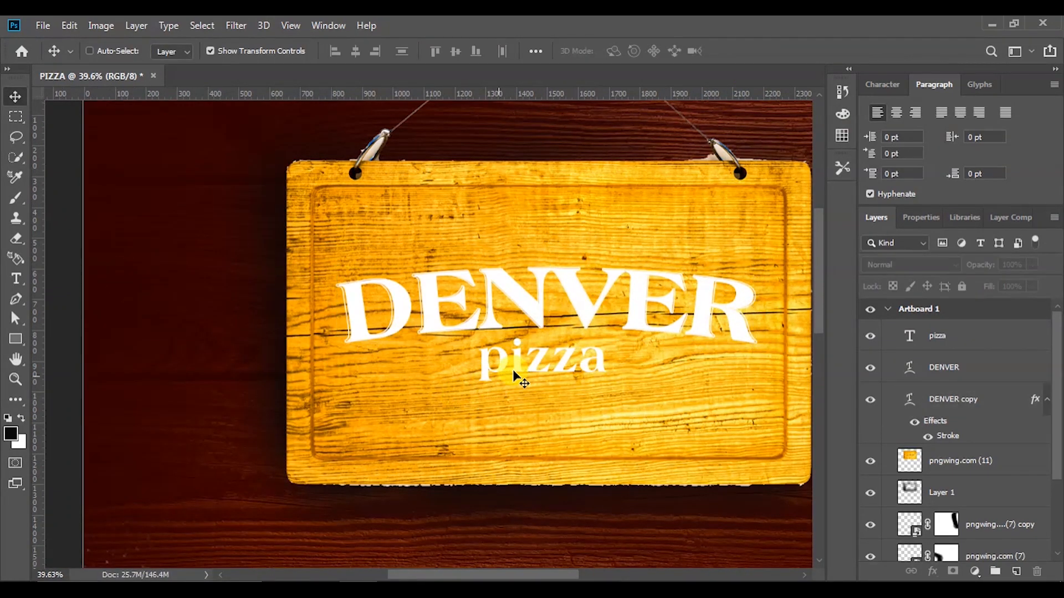
scroll(575, 357, up, 3)
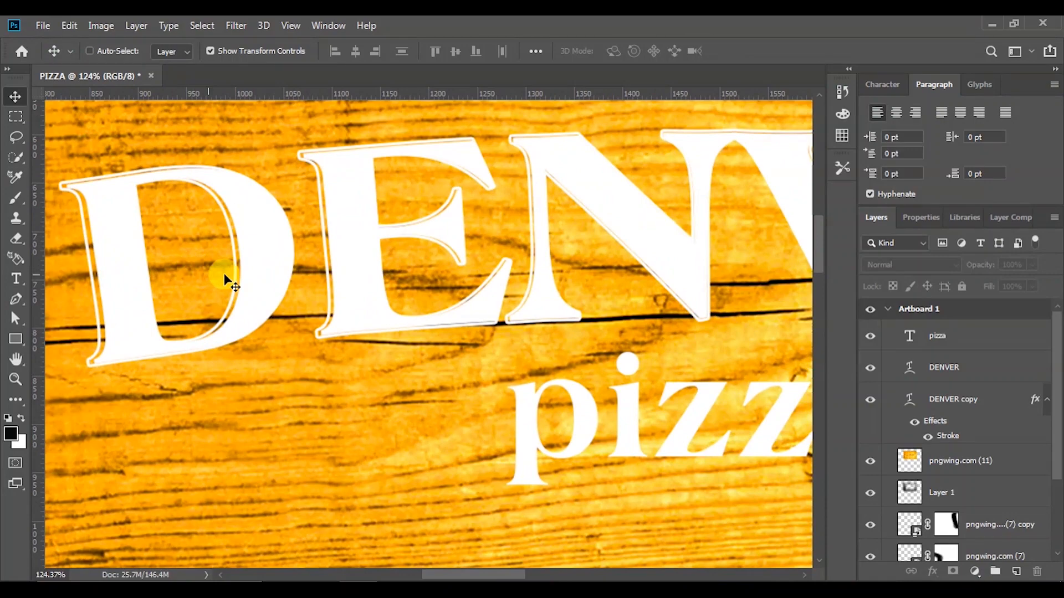
scroll(321, 304, down, 5)
scroll(519, 348, up, 2)
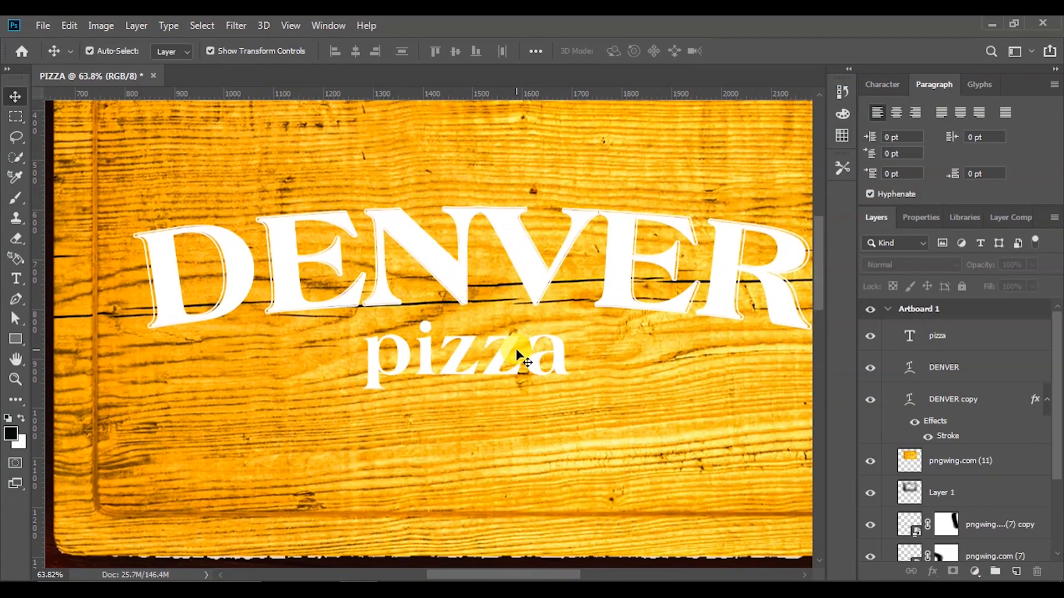
scroll(497, 358, up, 2)
ctrl+click(497, 358)
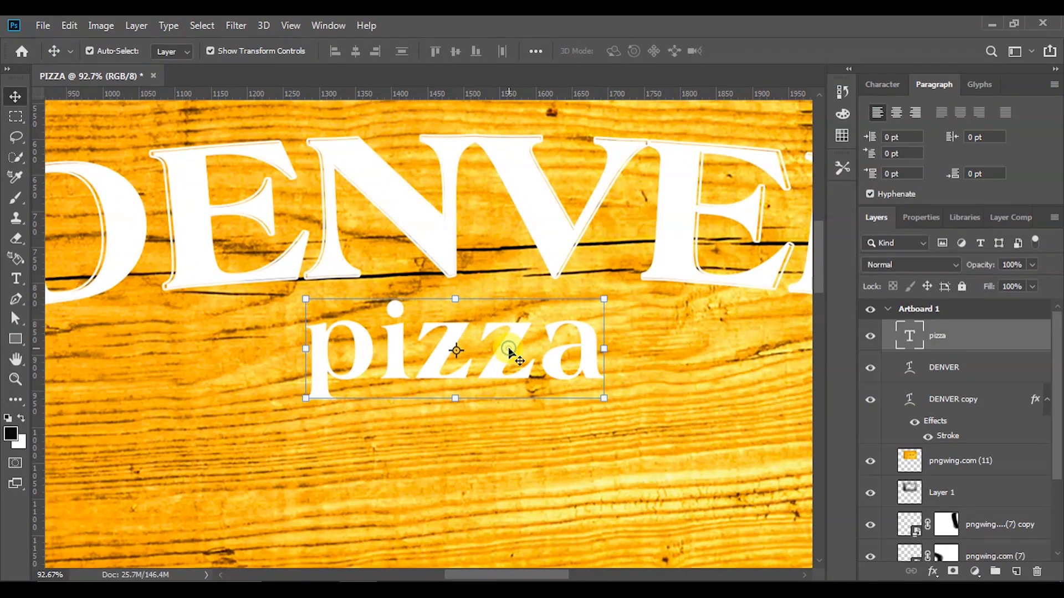
Duplicate the pizza text layer and name it 'pizza copy'
drag(969, 338, 1019, 571)
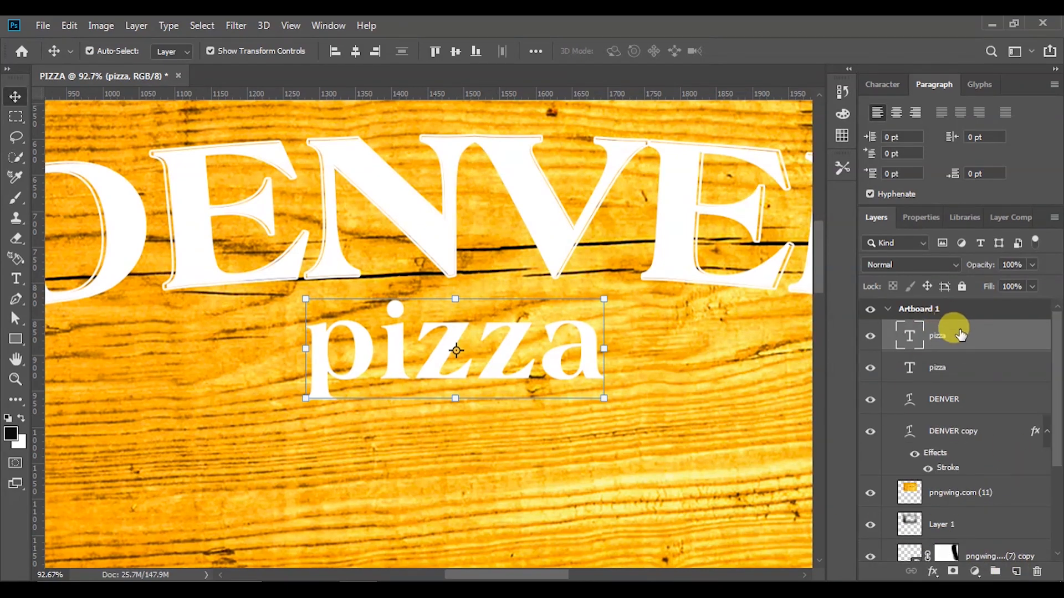
double_click(940, 367)
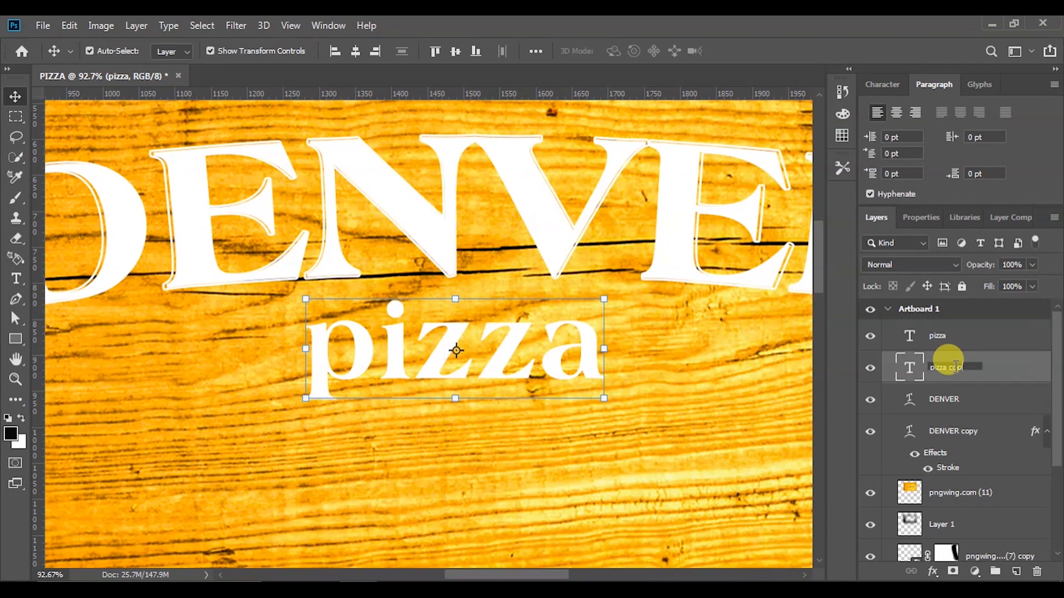
key(Return)
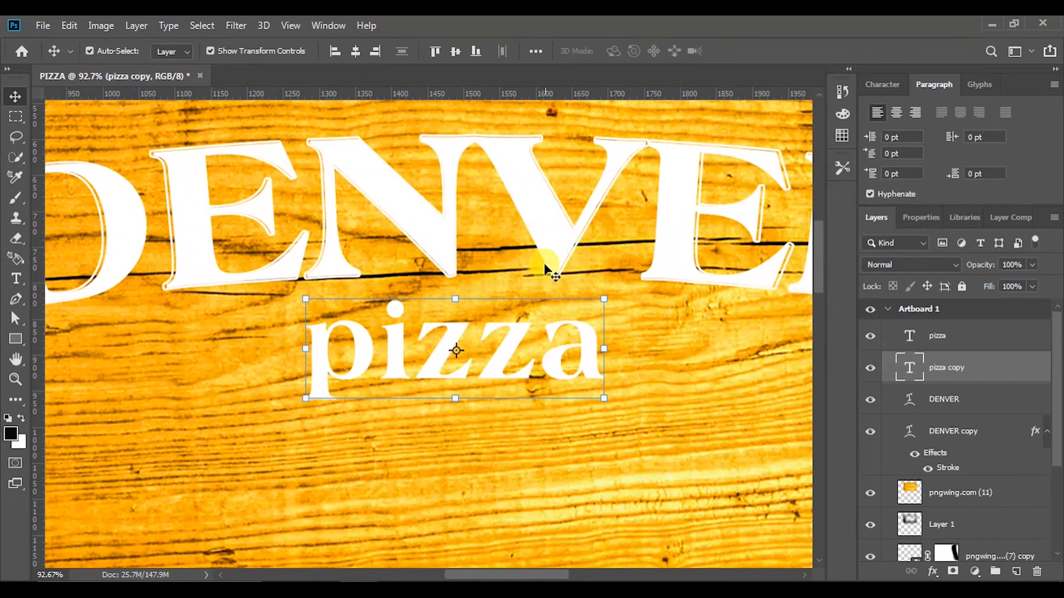
scroll(582, 214, down, 3)
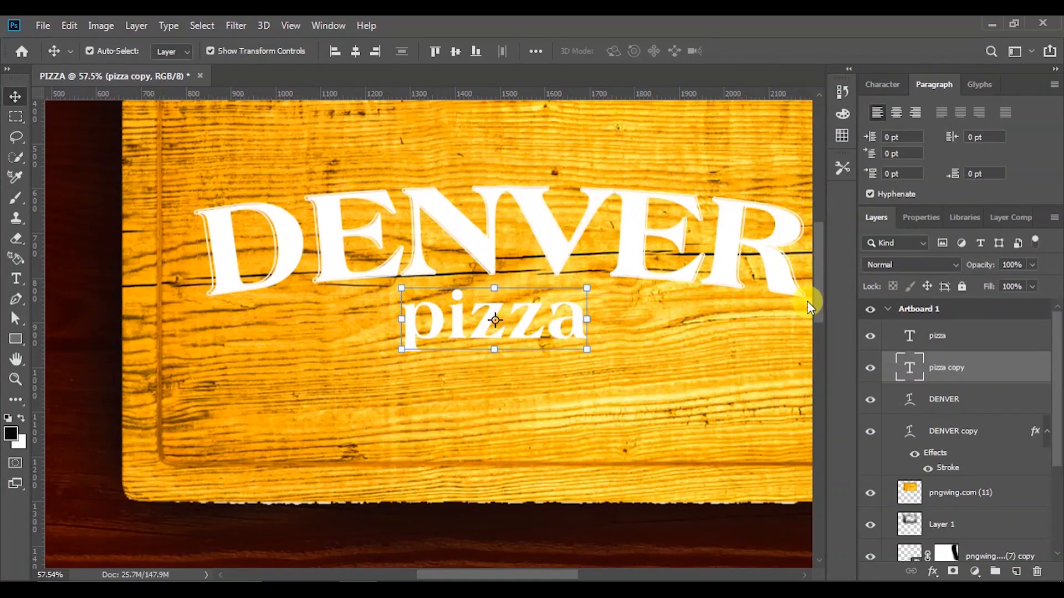
Copy the layer style from DENVER copy and paste it onto pizza copy
click(966, 431)
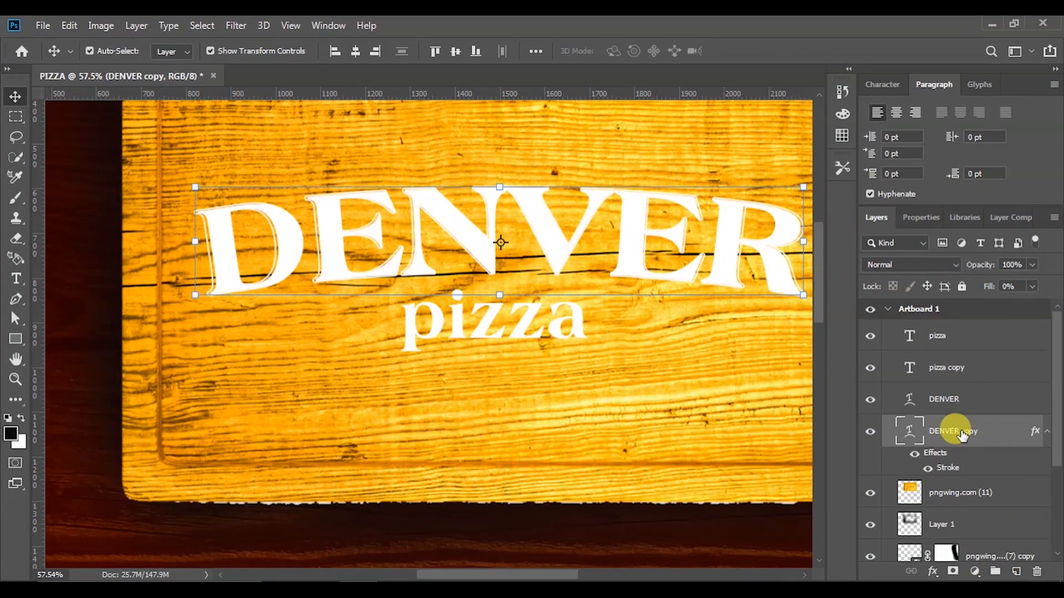
right_click(962, 430)
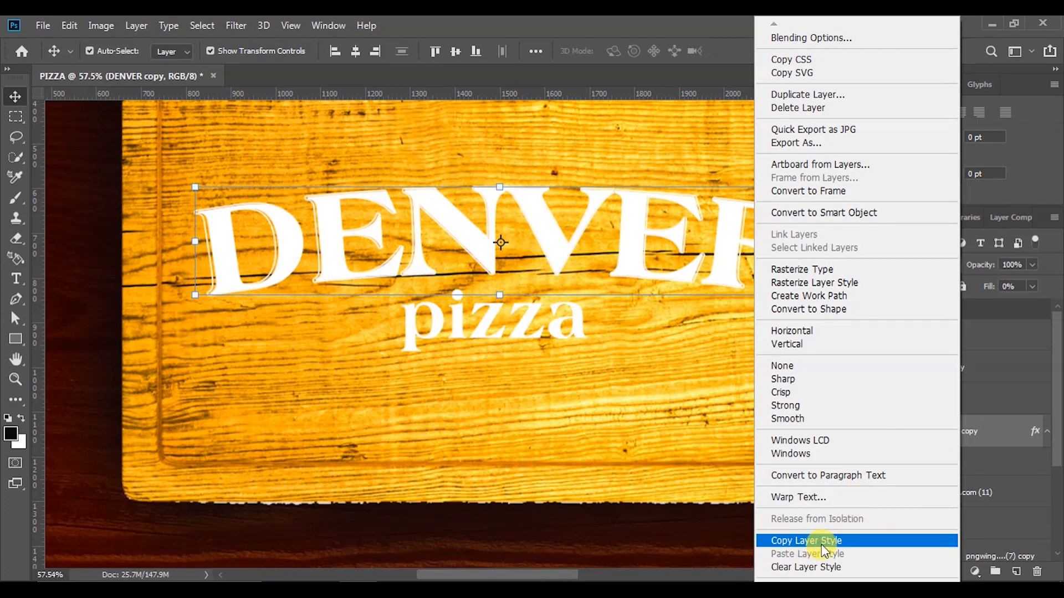
click(800, 542)
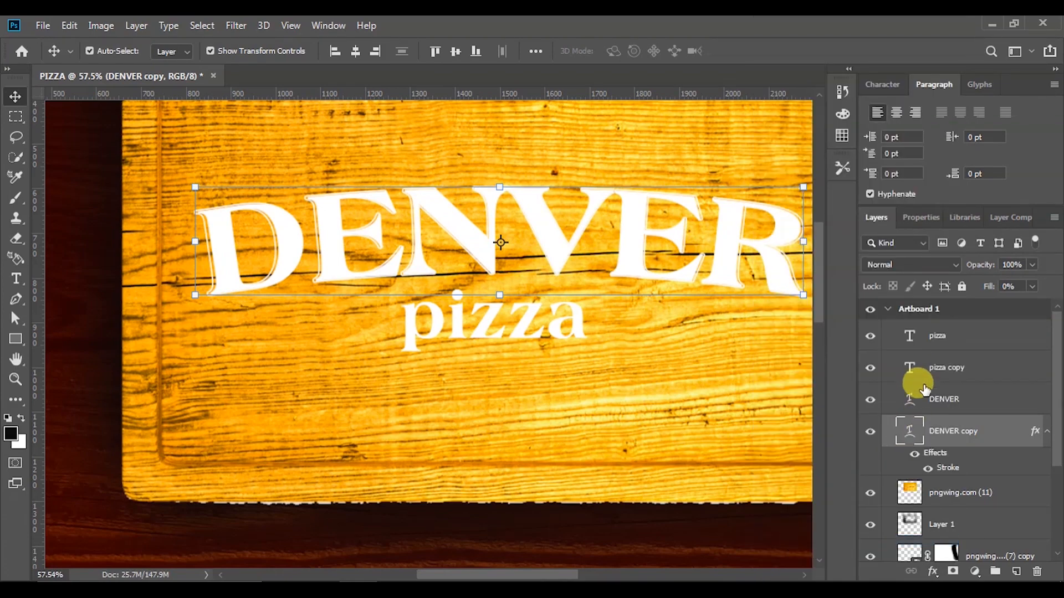
click(936, 370)
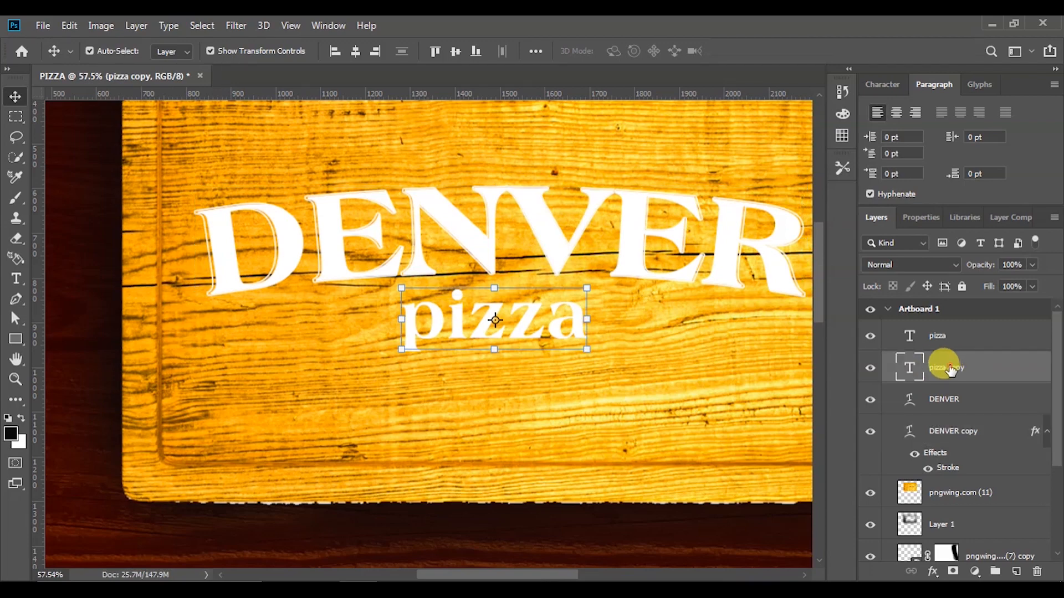
right_click(944, 368)
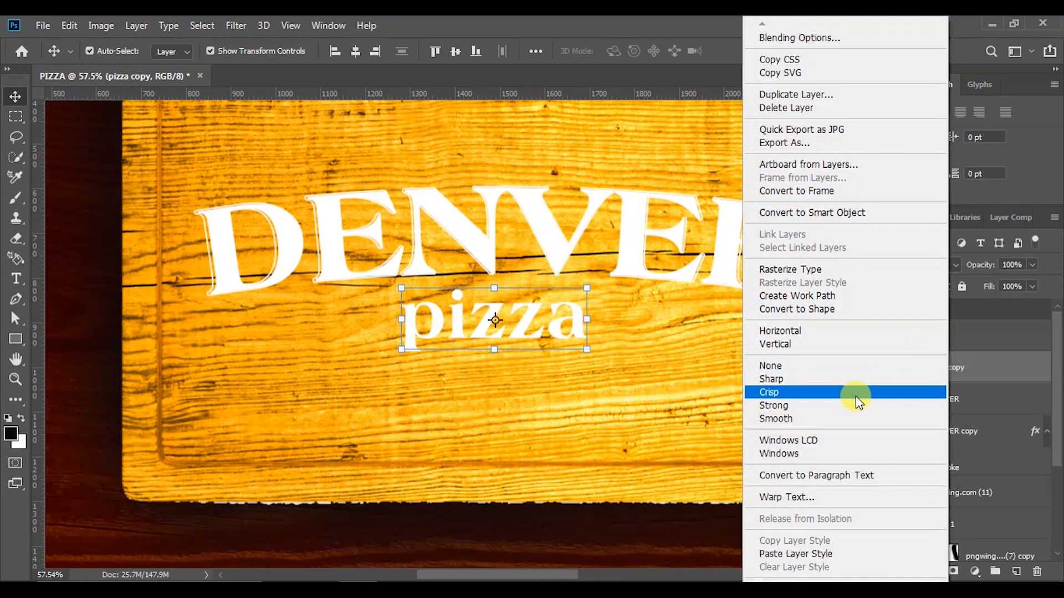
click(796, 555)
scroll(481, 324, up, 6)
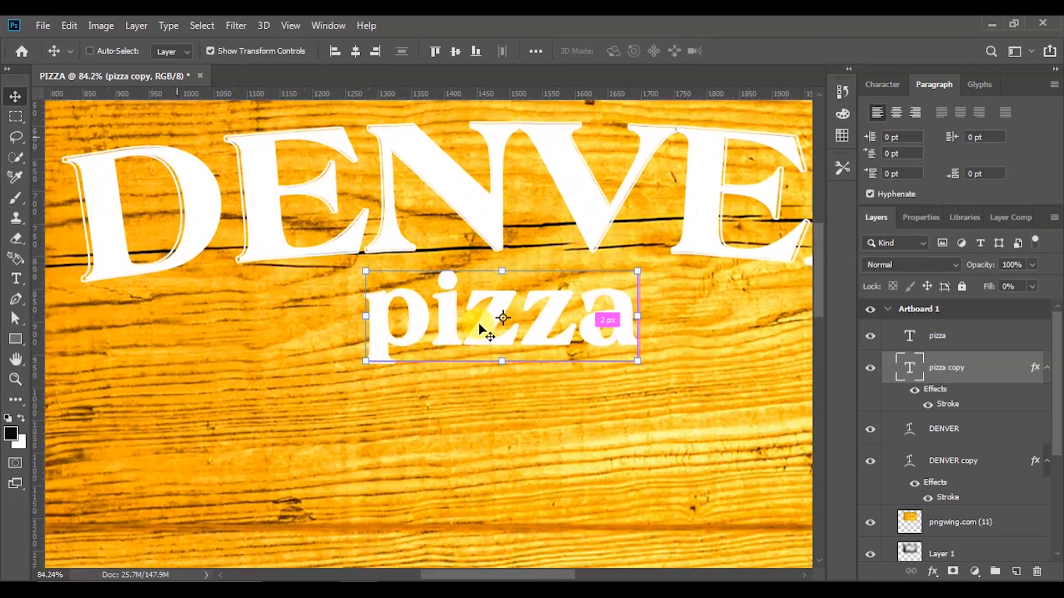
scroll(488, 324, up, 4)
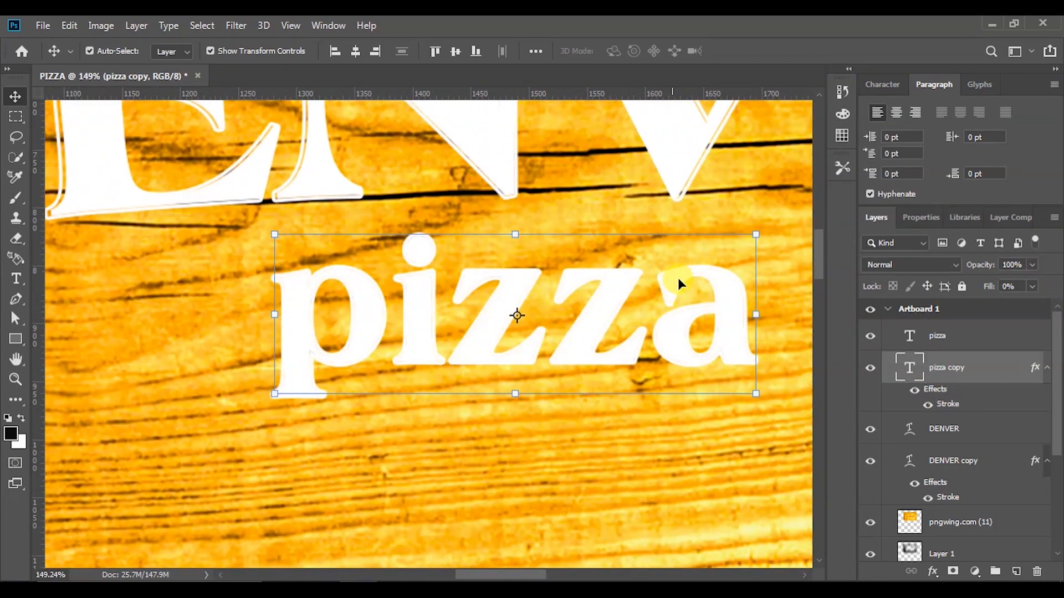
Enlarge pizza copy to about 101% to line up with pizza, then deselect
drag(757, 235, 759, 213)
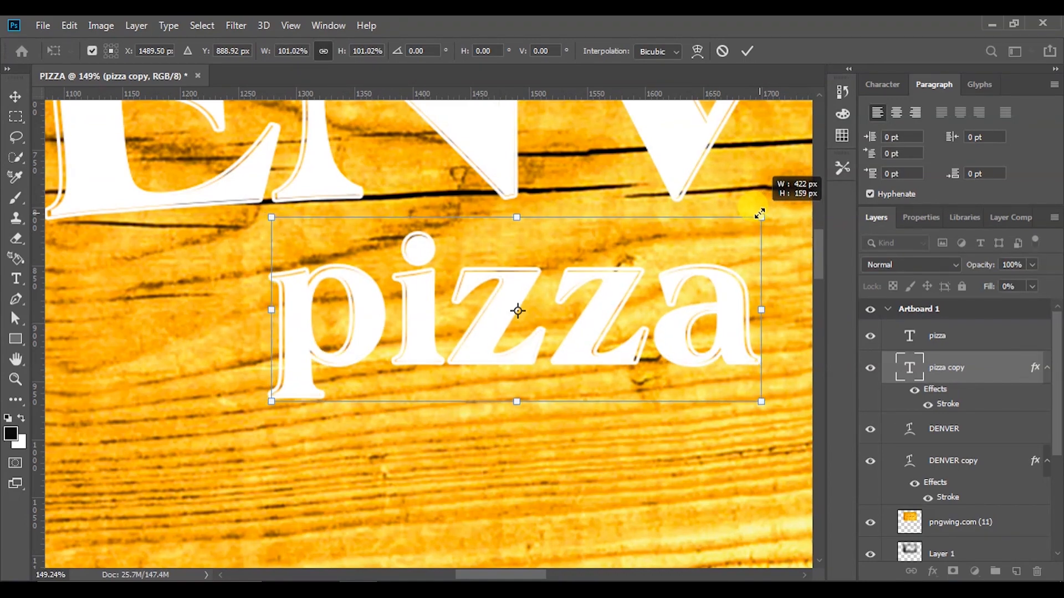
scroll(645, 333, down, 6)
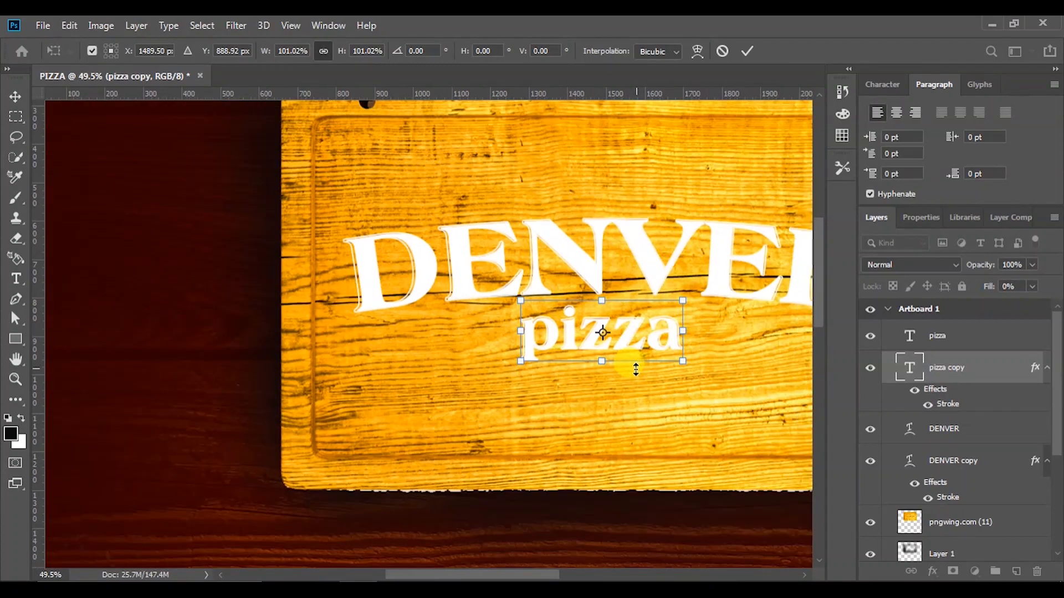
scroll(637, 369, down, 1)
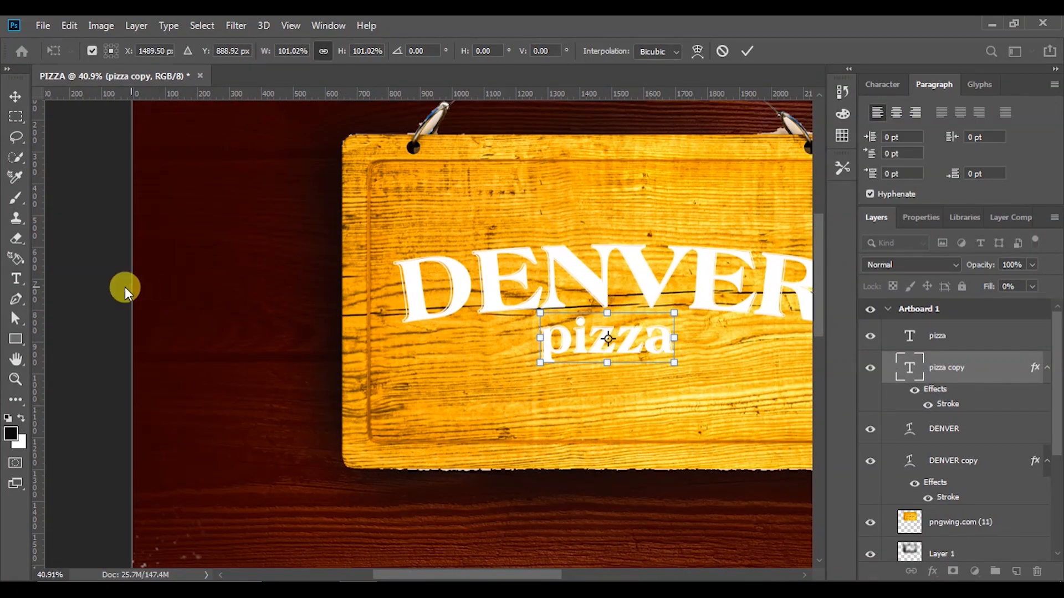
key(Return)
scroll(474, 277, up, 3)
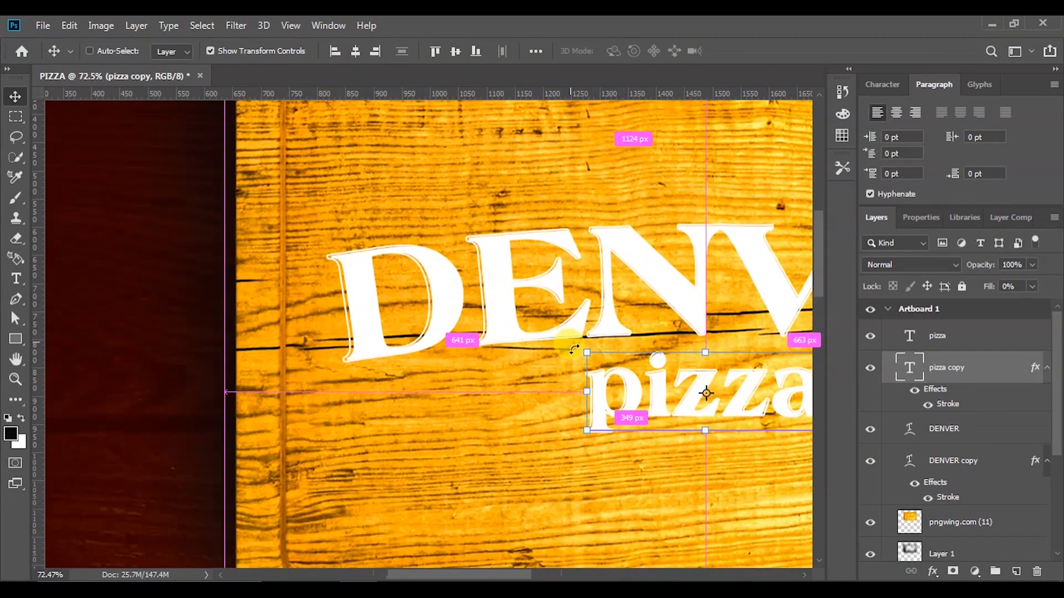
scroll(574, 349, down, 5)
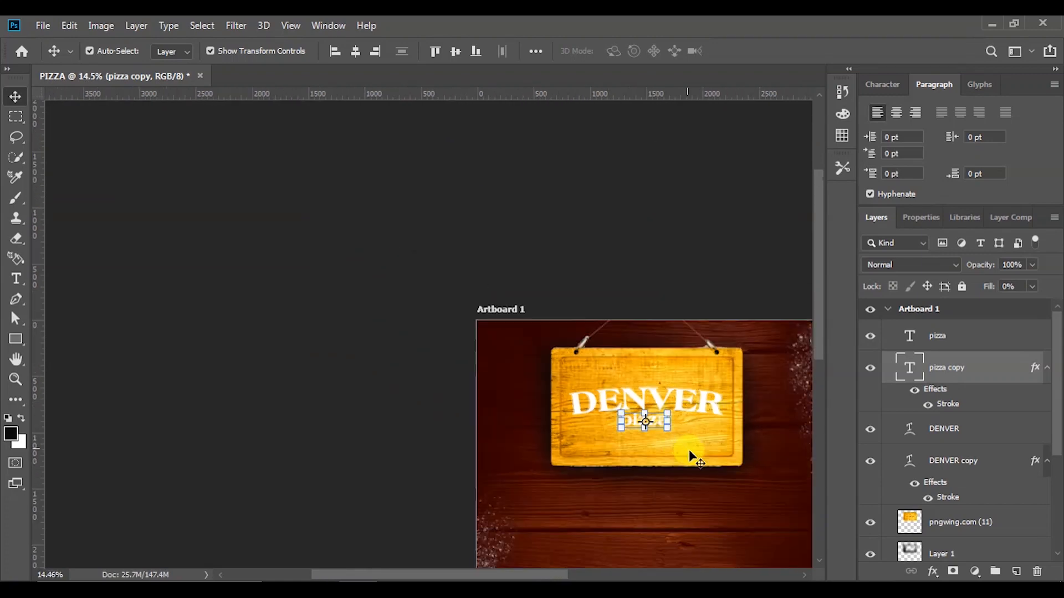
drag(820, 320, 821, 351)
drag(466, 575, 521, 575)
scroll(477, 371, up, 5)
click(774, 320)
scroll(475, 334, up, 2)
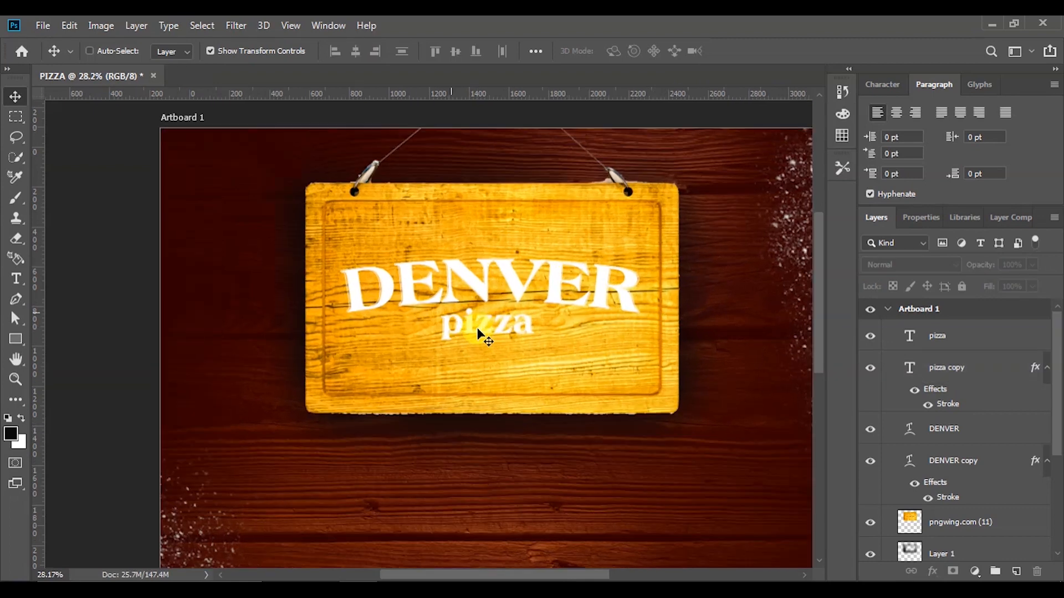
Add the word 'company' as new text and move it up under pizza
click(15, 279)
click(468, 363)
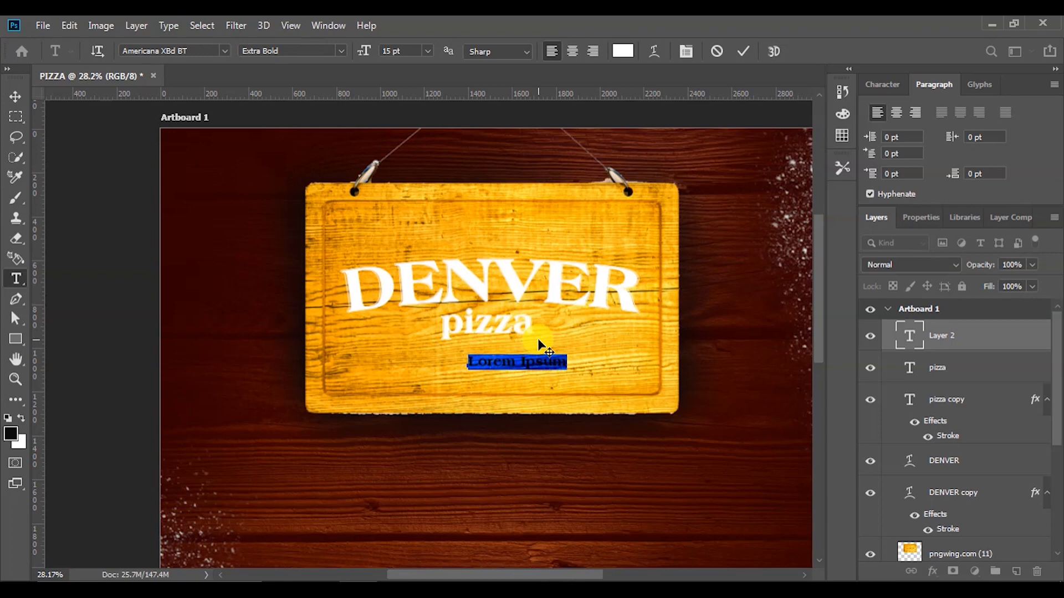
text(company)
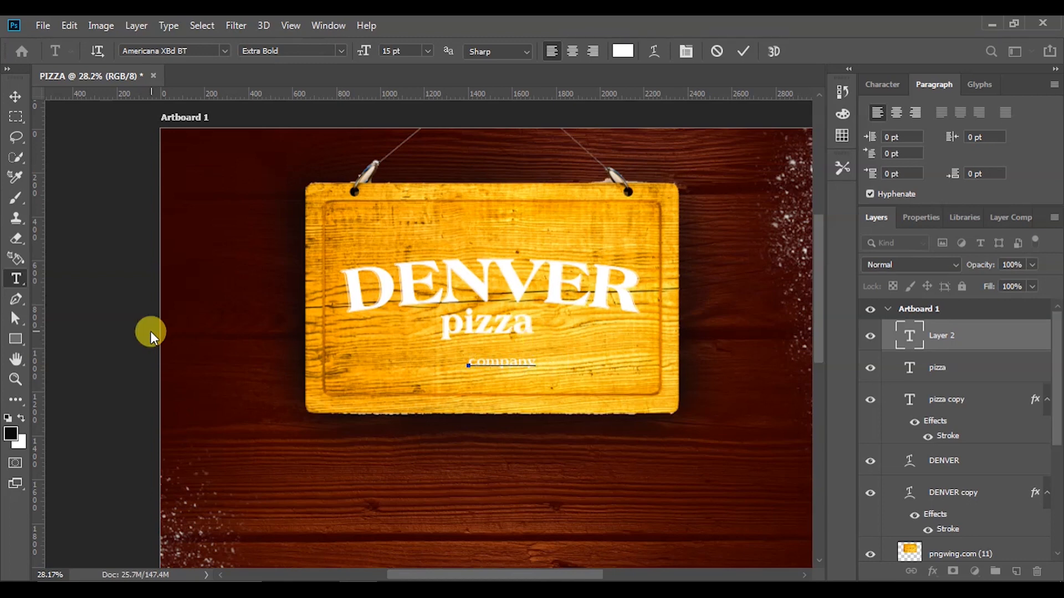
click(142, 280)
click(16, 93)
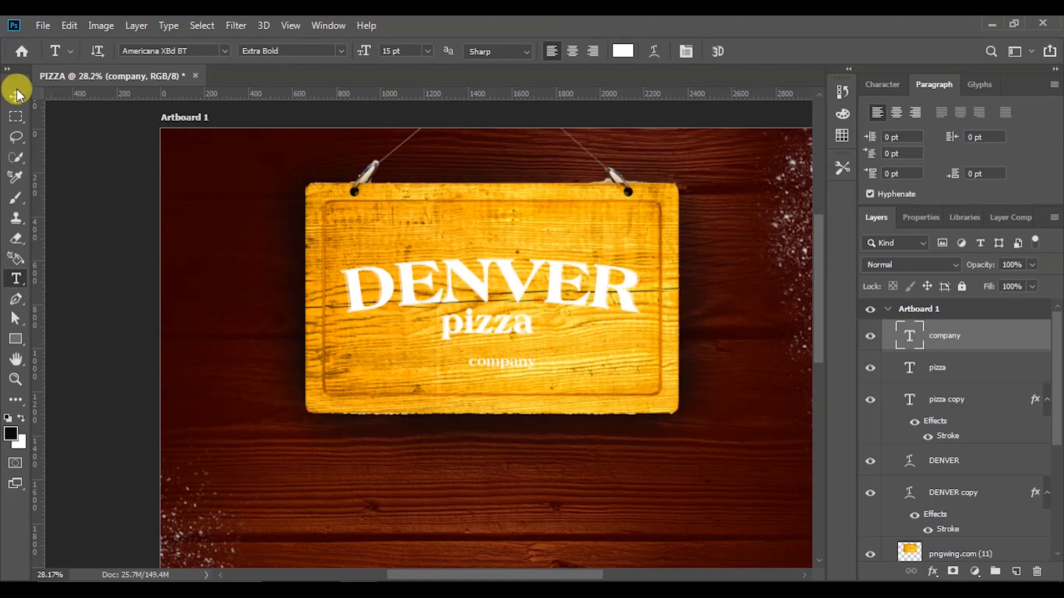
scroll(441, 383, up, 2)
scroll(441, 383, up, 1)
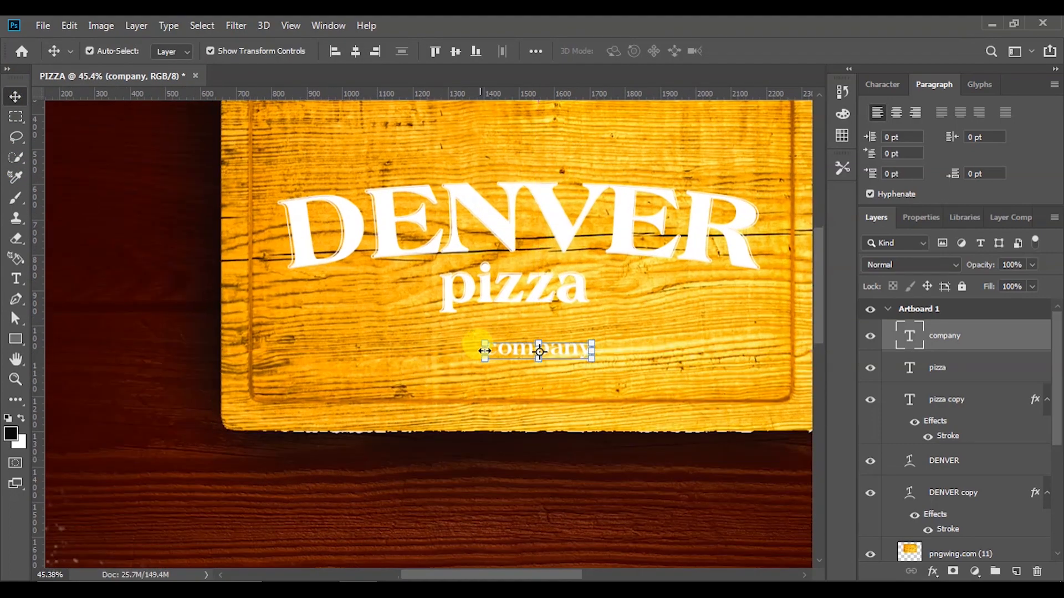
drag(517, 347, 514, 324)
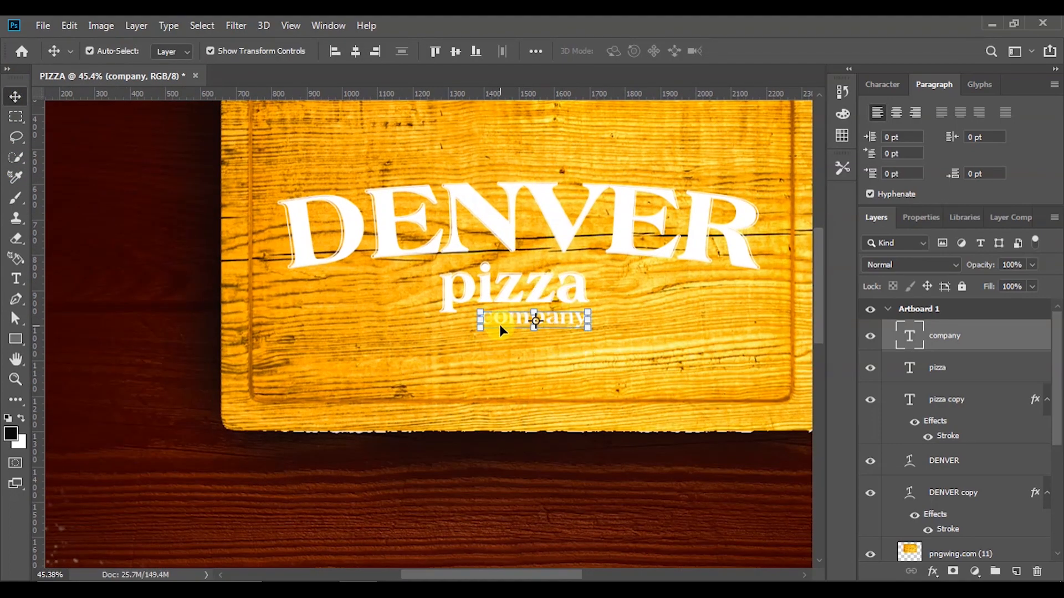
Set the tracking of the company text to 500
click(920, 218)
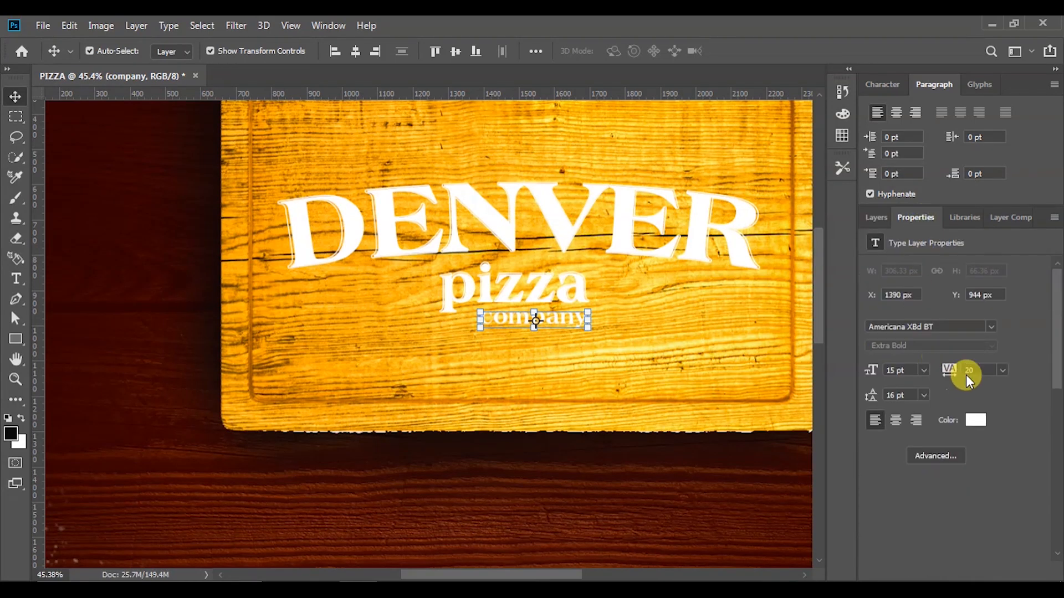
click(980, 370)
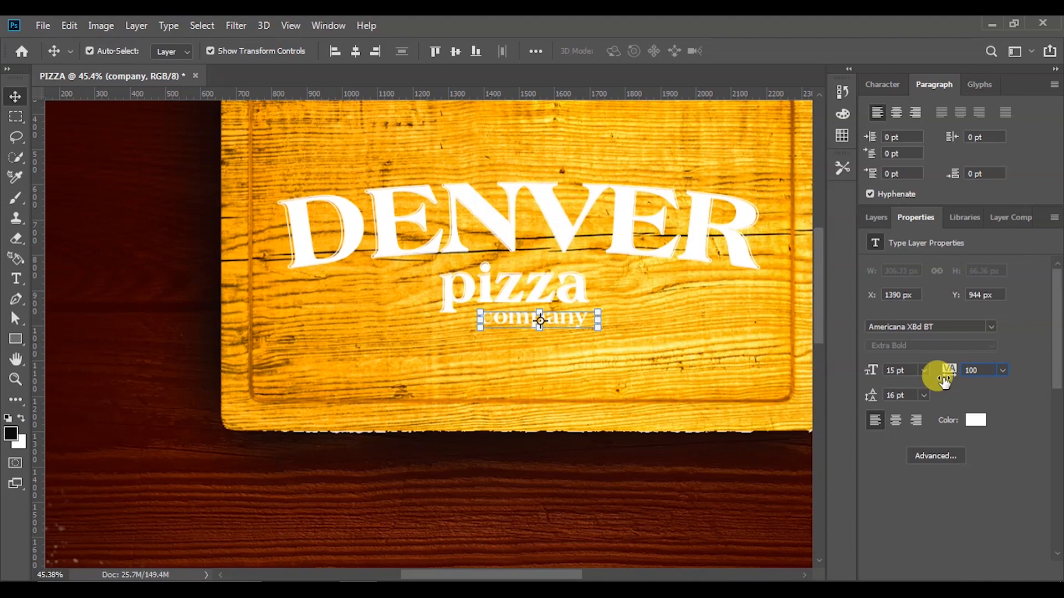
key(Return)
scroll(194, 344, down, 3)
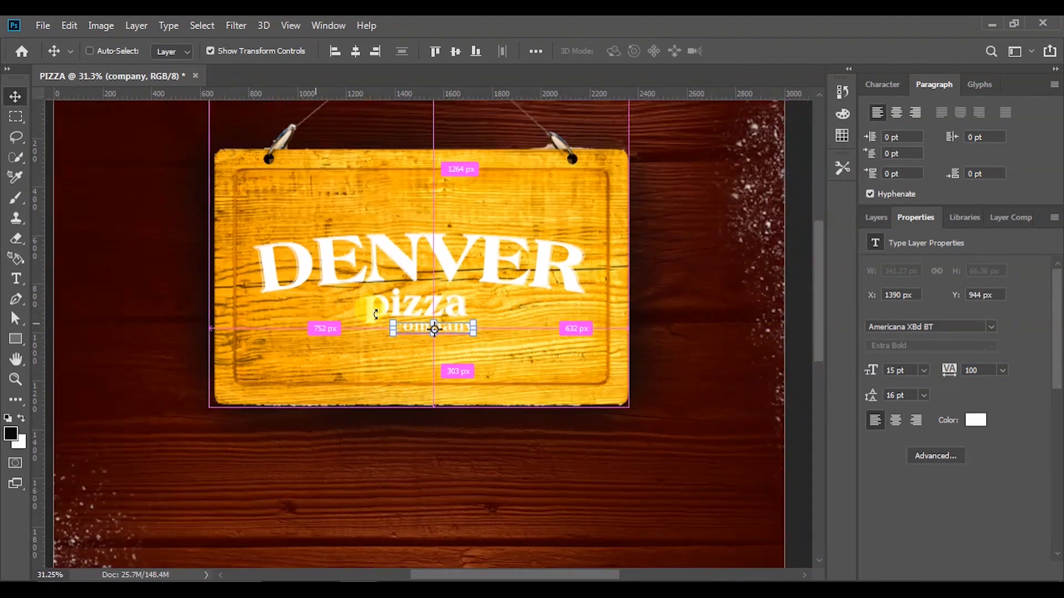
click(794, 283)
scroll(413, 338, up, 5)
click(464, 326)
text(500)
key(Return)
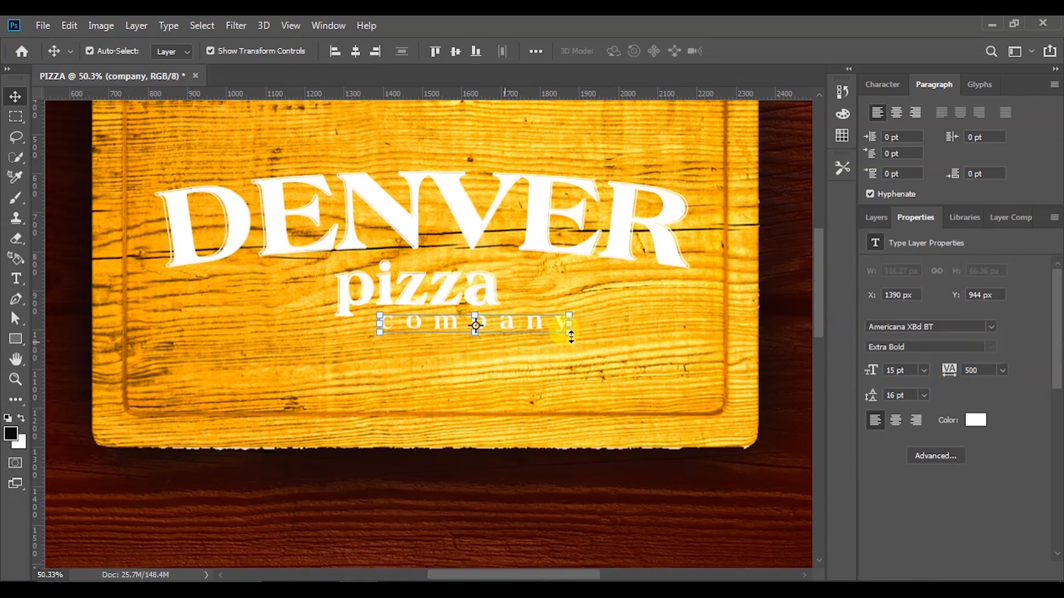
Scale company to 67% and centre it under pizza
drag(569, 332, 493, 321)
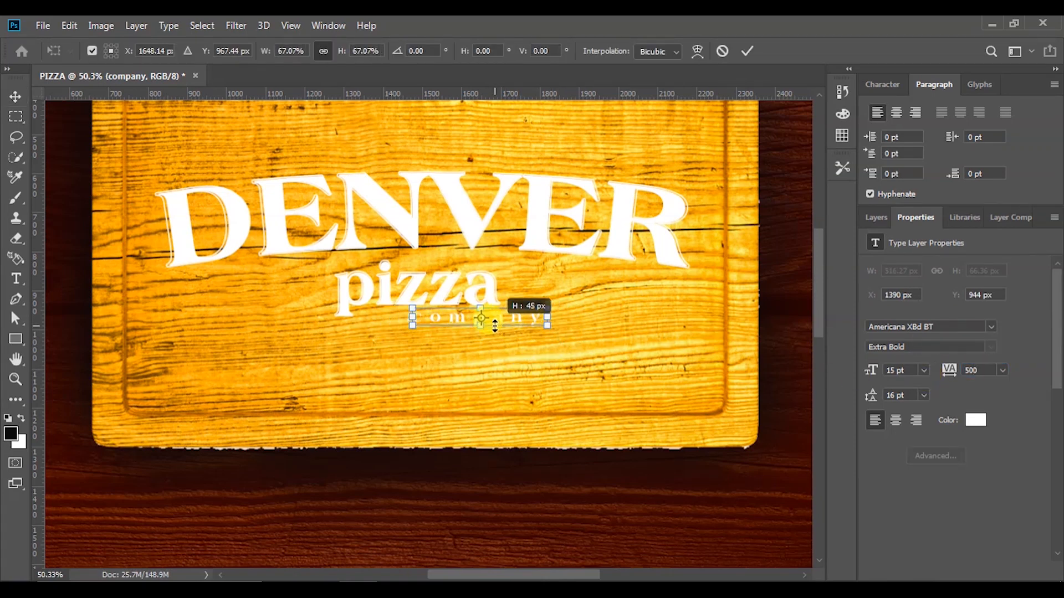
click(751, 50)
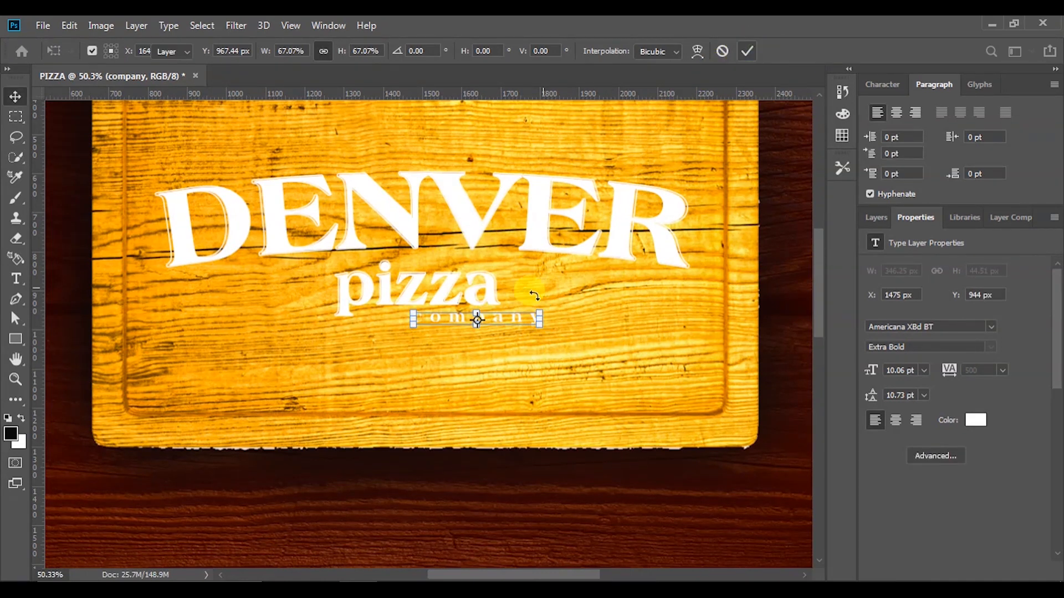
drag(498, 320, 462, 323)
shift+click(447, 281)
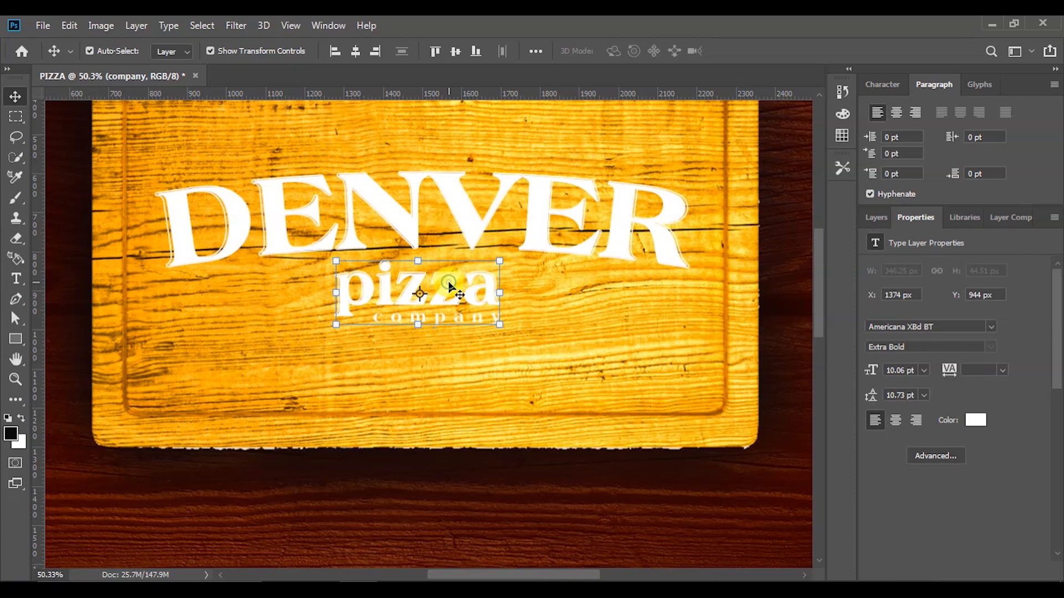
Enlarge pizza, pizza copy and company together from the centre and nudge them into place
click(874, 216)
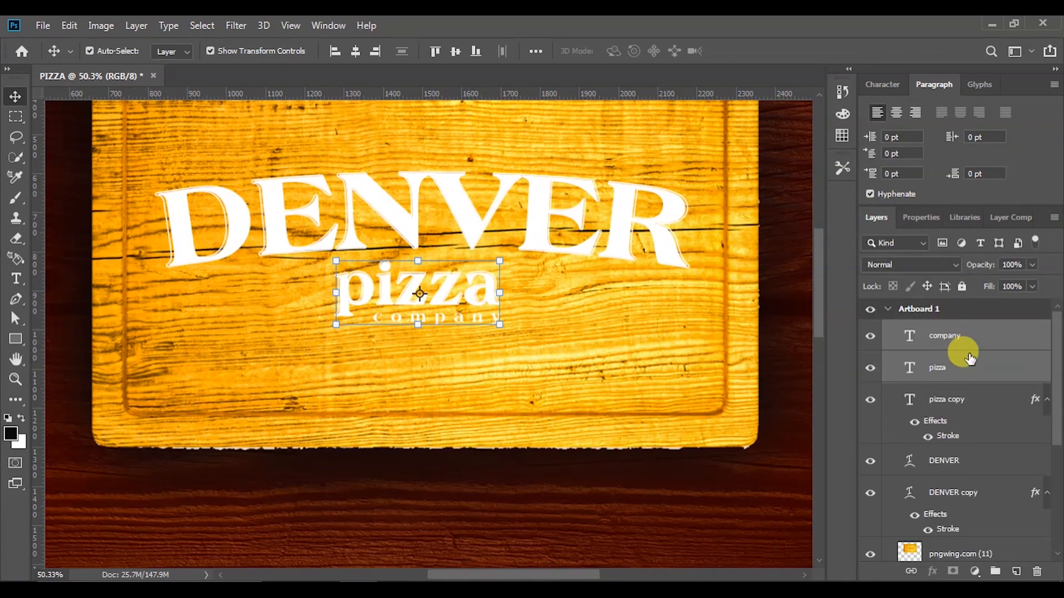
ctrl+click(957, 407)
drag(505, 259, 536, 247)
drag(474, 291, 467, 292)
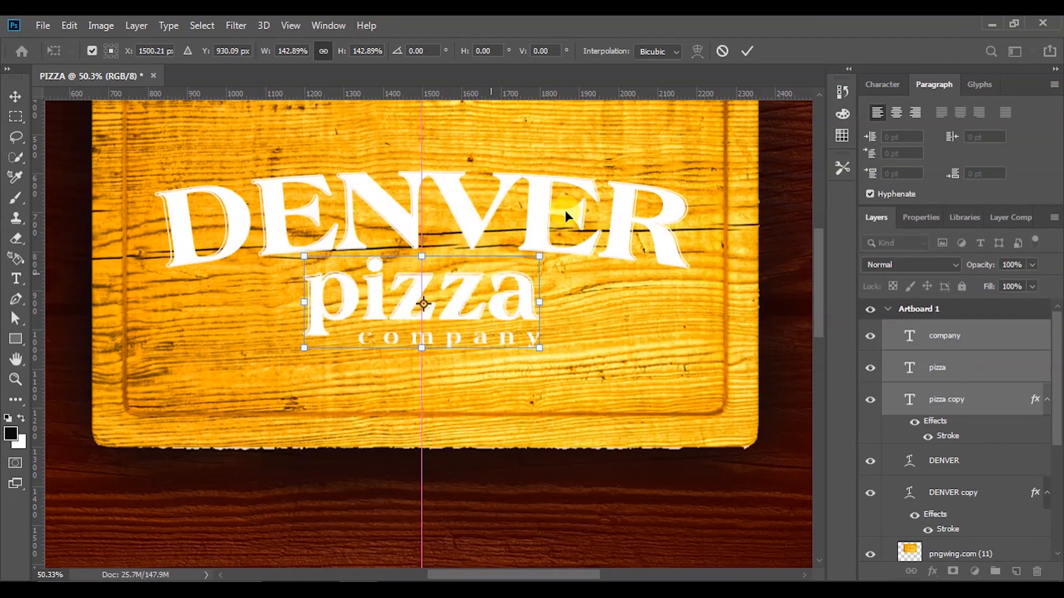
click(747, 51)
scroll(619, 311, down, 3)
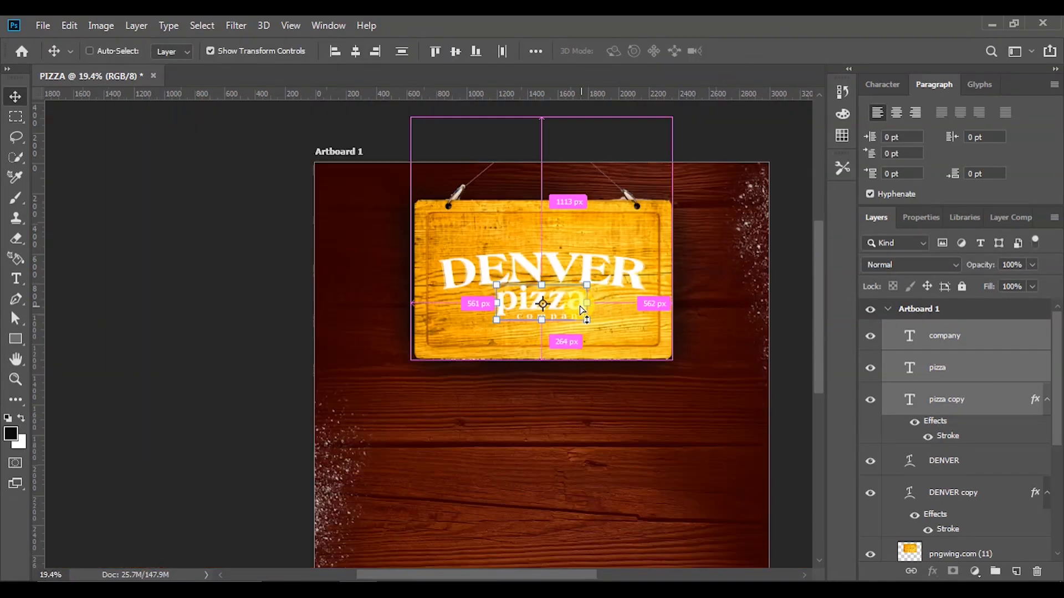
scroll(674, 183, down, 2)
scroll(680, 183, up, 1)
scroll(681, 180, up, 1)
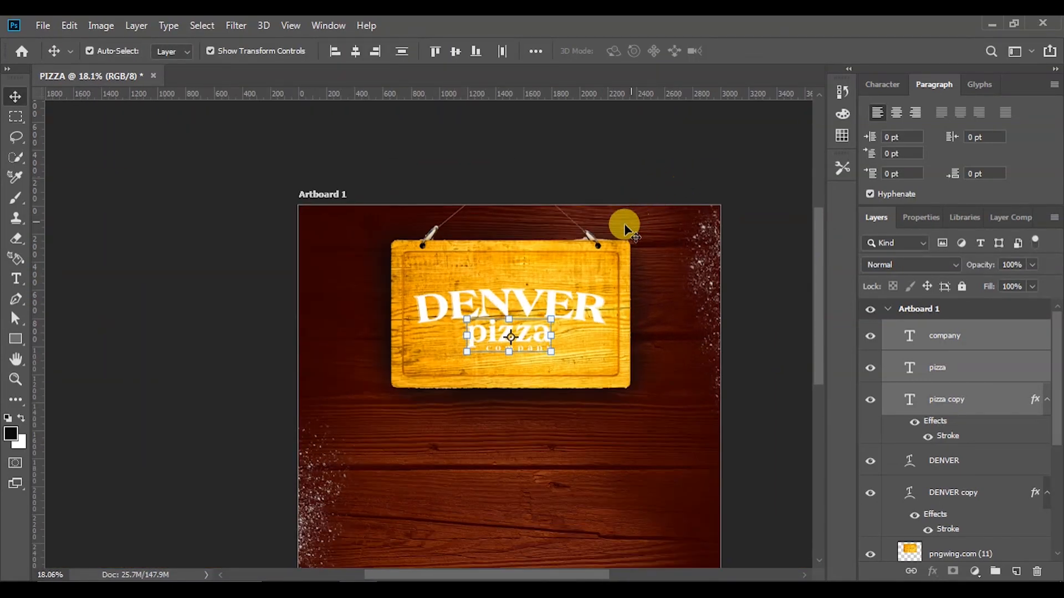
Scale the pizza wording up again to about 123%
drag(550, 317, 560, 313)
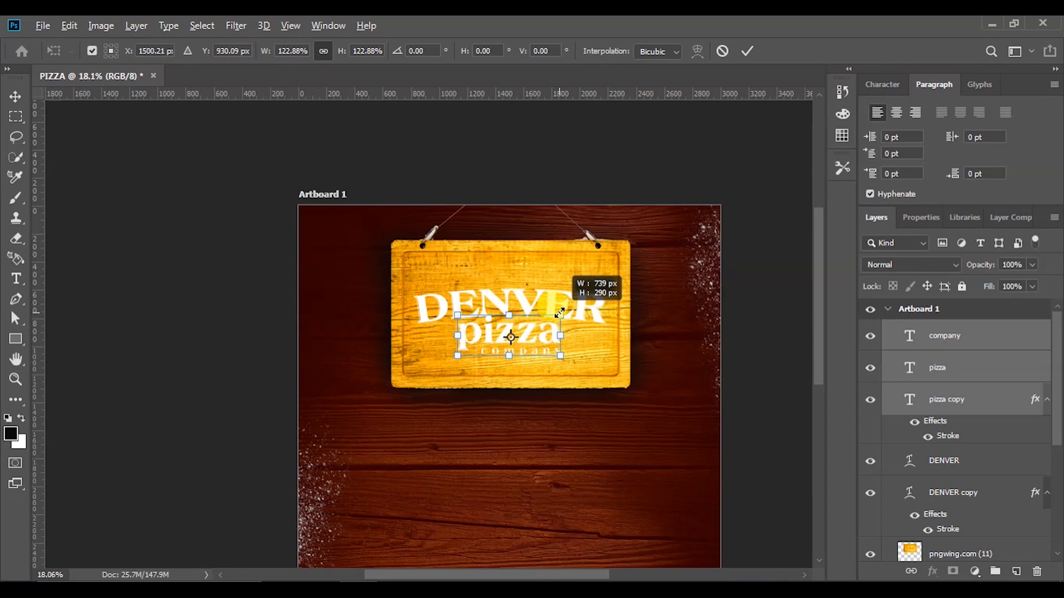
click(748, 51)
scroll(548, 369, down, 5)
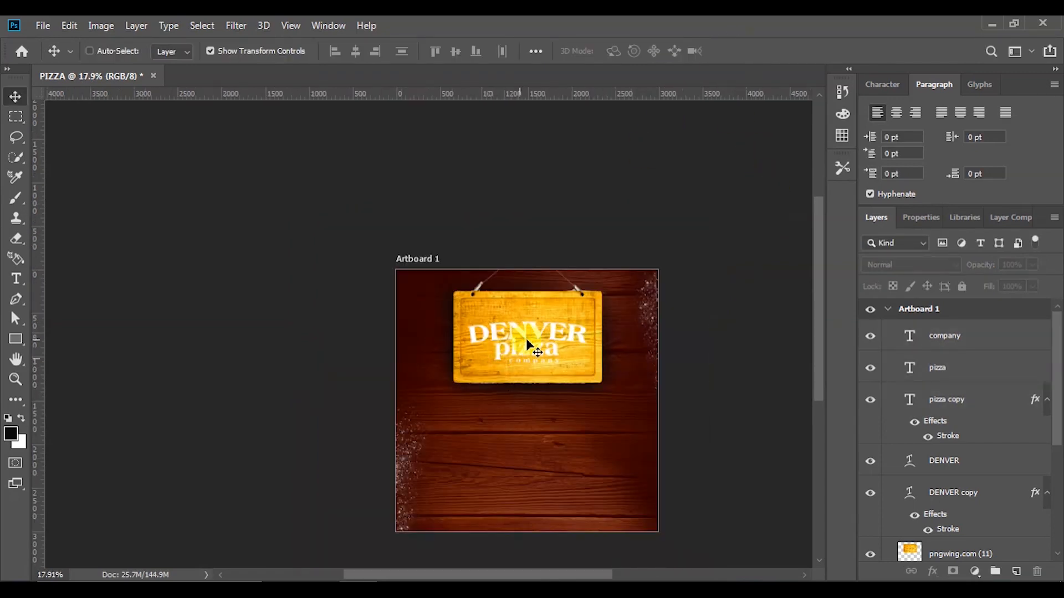
scroll(520, 347, up, 5)
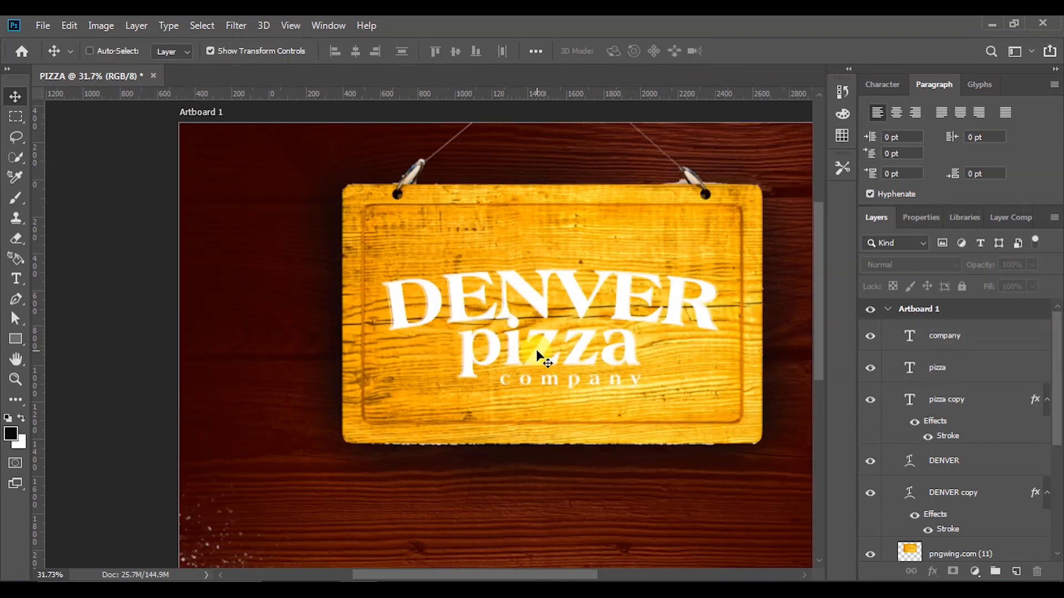
Nudge pizza, pizza copy and company down three steps together
click(624, 363)
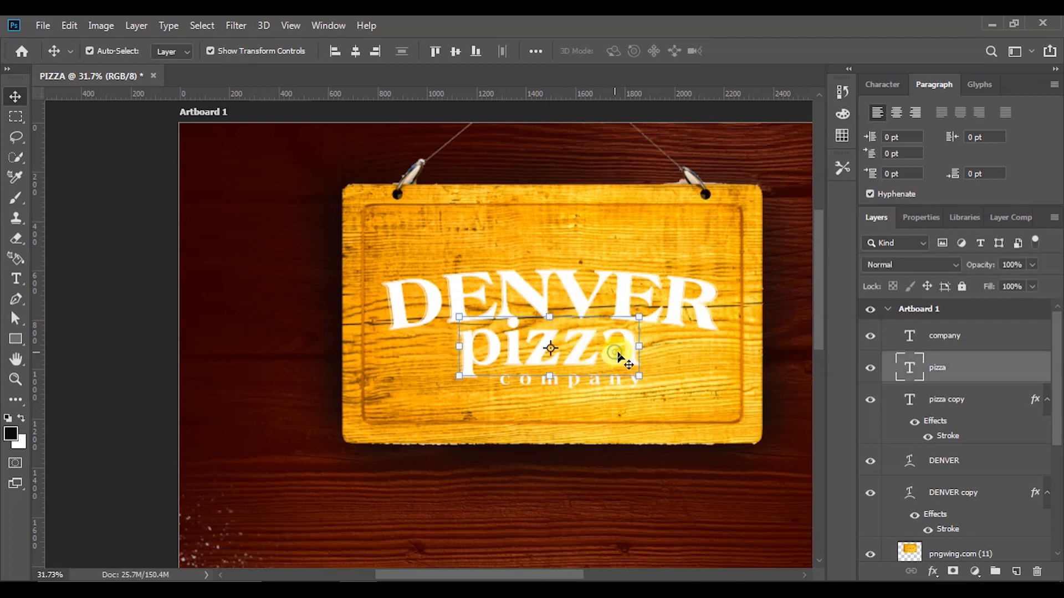
ctrl+click(964, 401)
ctrl+click(962, 338)
key(Down)
key(Down)
key(Down)
key(Down)
key(Down)
key(Down)
key(Down)
key(Down)
key(Down)
key(Down)
key(Down)
key(Down)
key(Down)
key(Down)
key(Down)
key(Down)
key(Down)
key(Down)
key(Down)
key(Down)
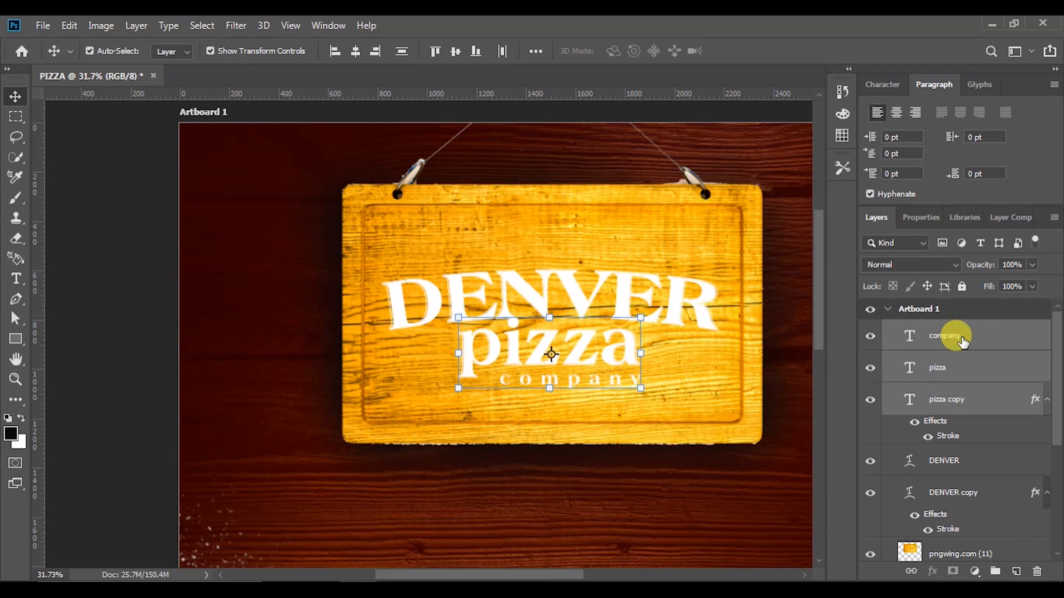
key(Down)
key(Down)
key(Down)
key(Down)
key(Down)
key(Down)
key(Down)
key(Down)
key(Down)
key(Down)
key(Down)
key(Down)
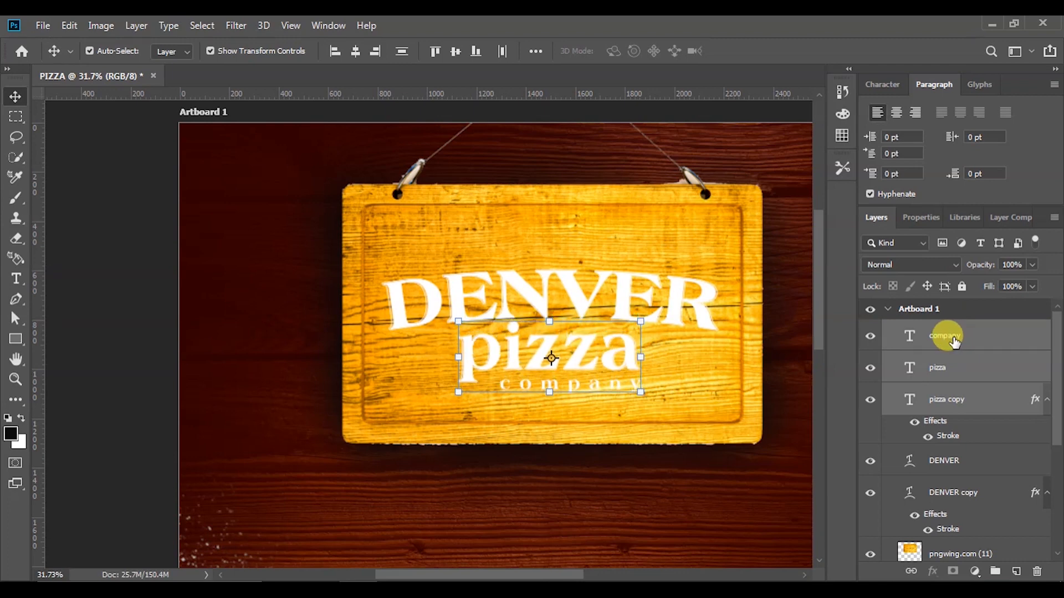
key(Down)
key(Down)
key(Down)
key(Down)
key(Down)
key(Down)
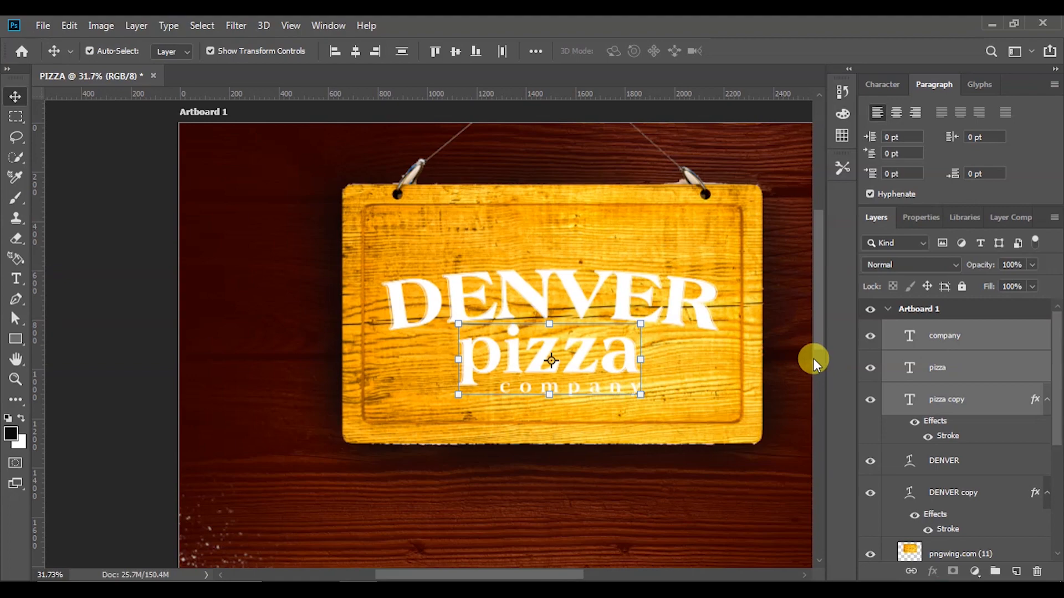
click(144, 319)
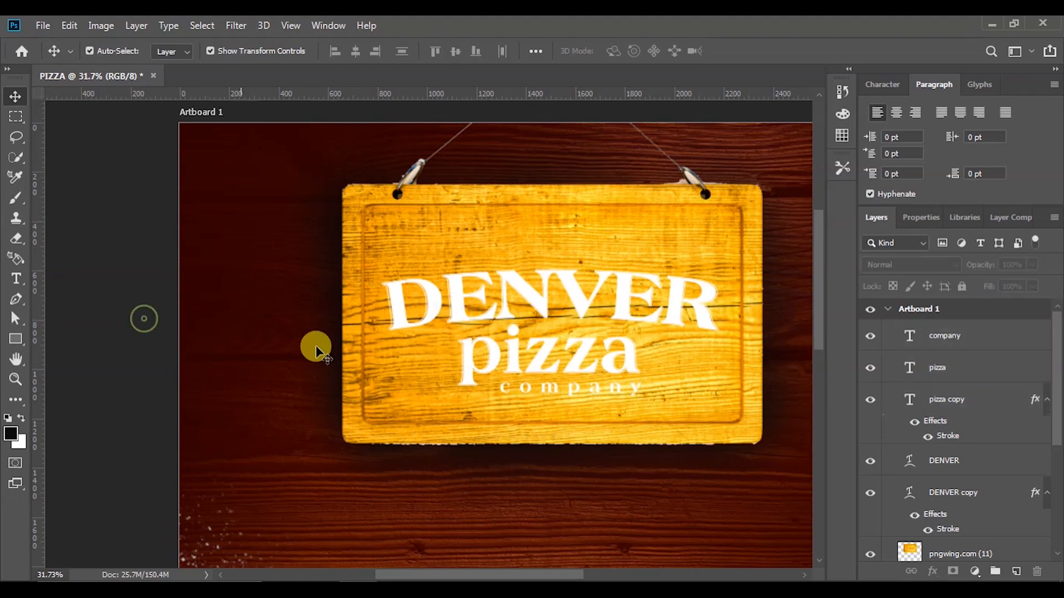
Shrink the company text to about 79% and commit the resize
scroll(576, 394, down, 5)
scroll(577, 395, down, 1)
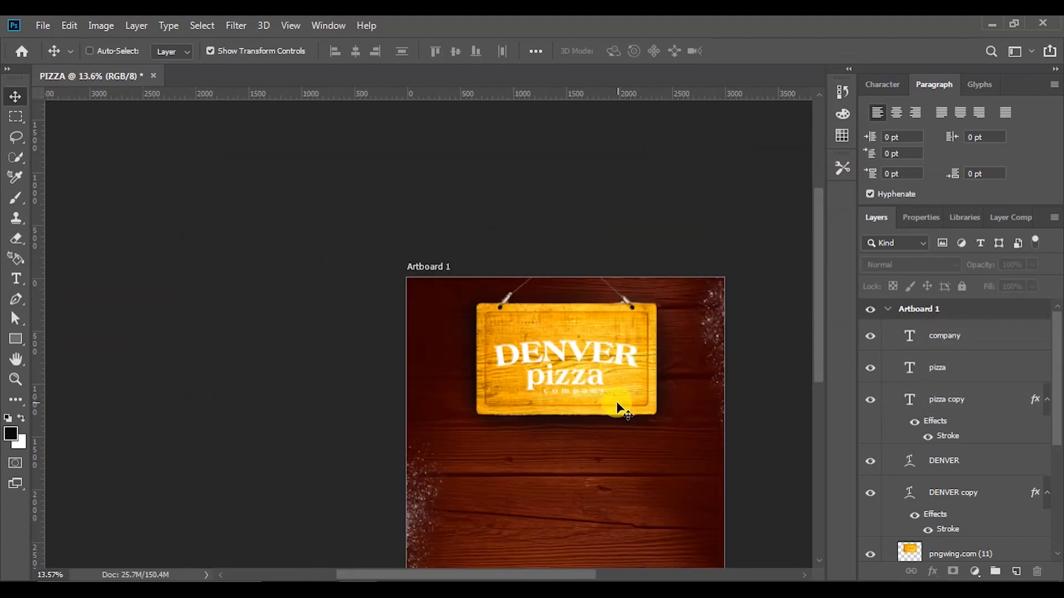
scroll(614, 401, up, 5)
scroll(562, 392, up, 1)
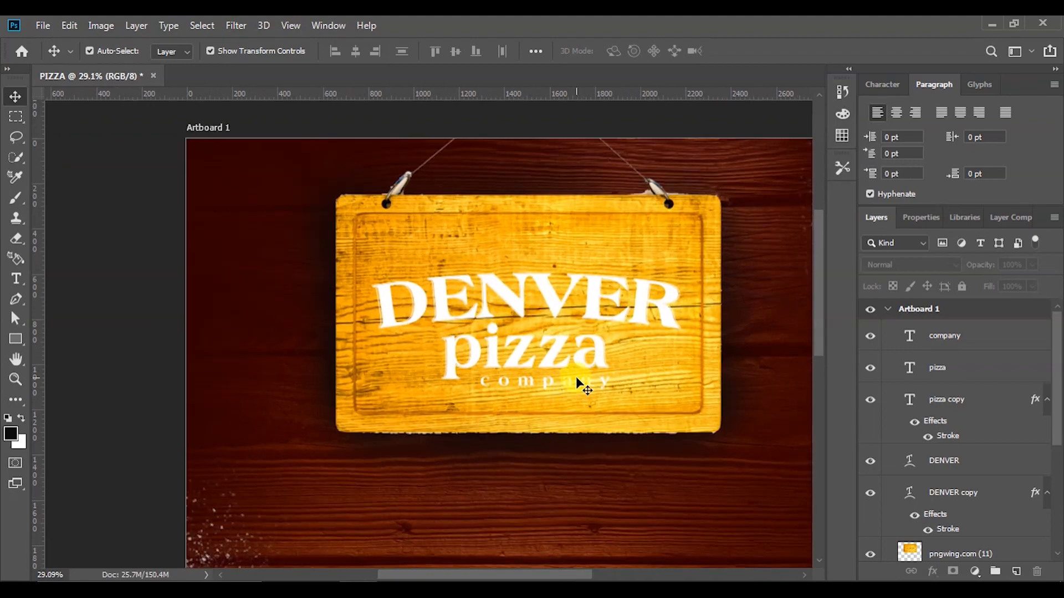
click(575, 385)
click(521, 241)
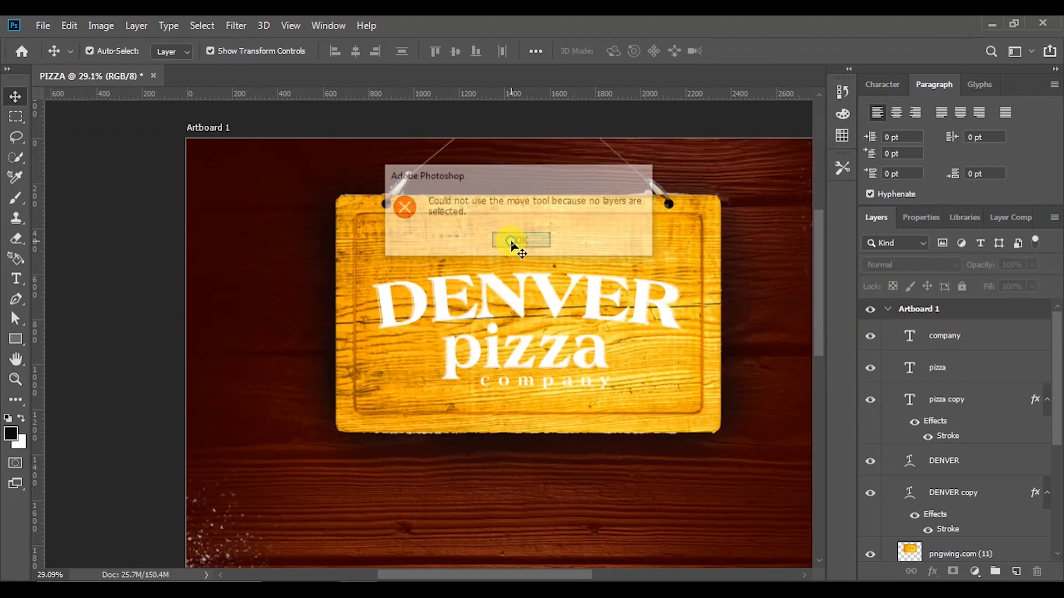
scroll(549, 395, up, 3)
scroll(549, 395, up, 1)
click(553, 381)
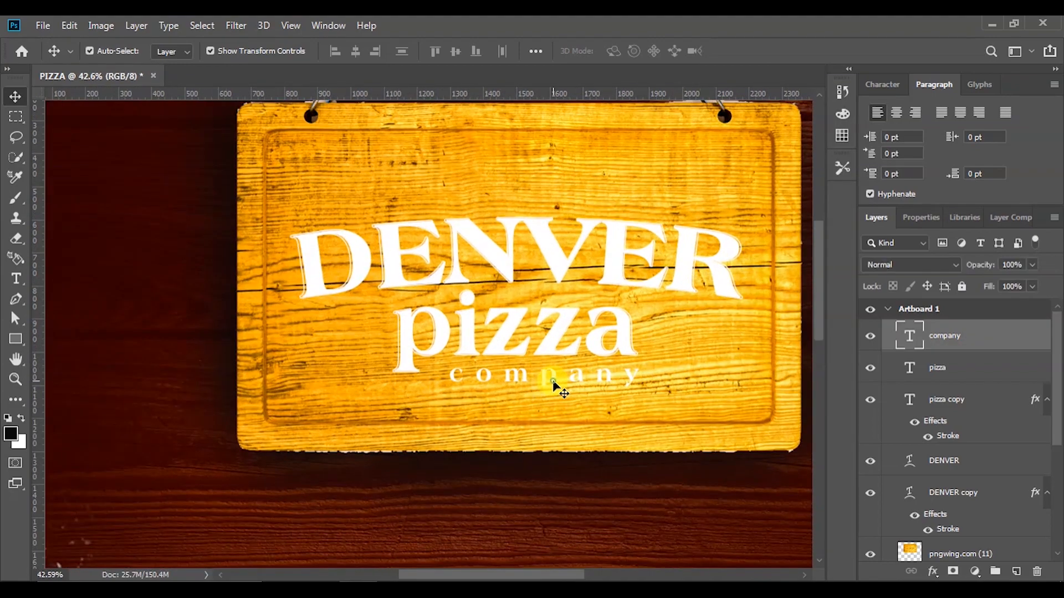
drag(640, 389, 612, 383)
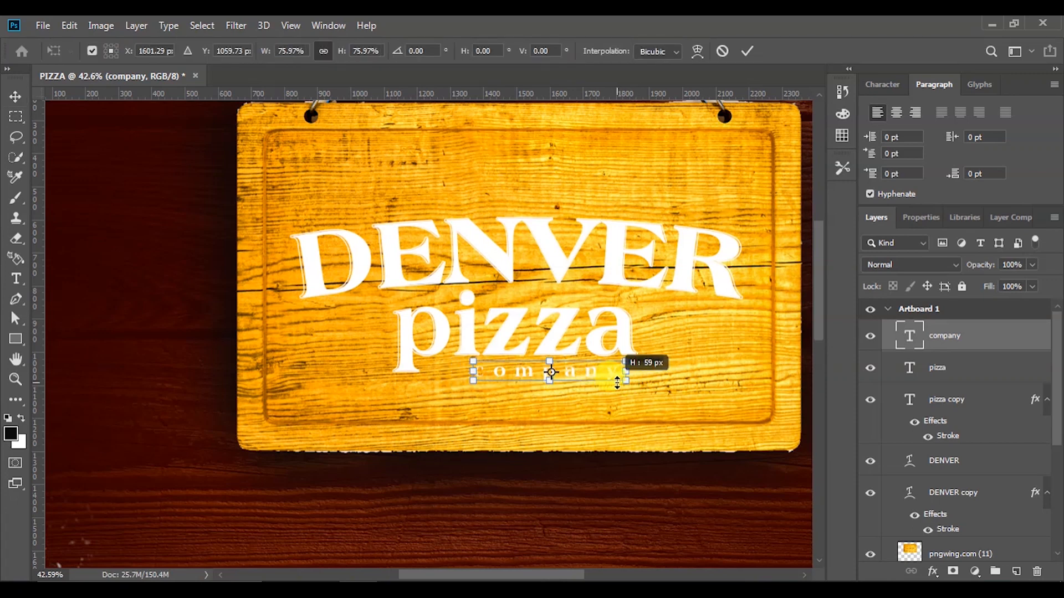
drag(617, 381, 621, 382)
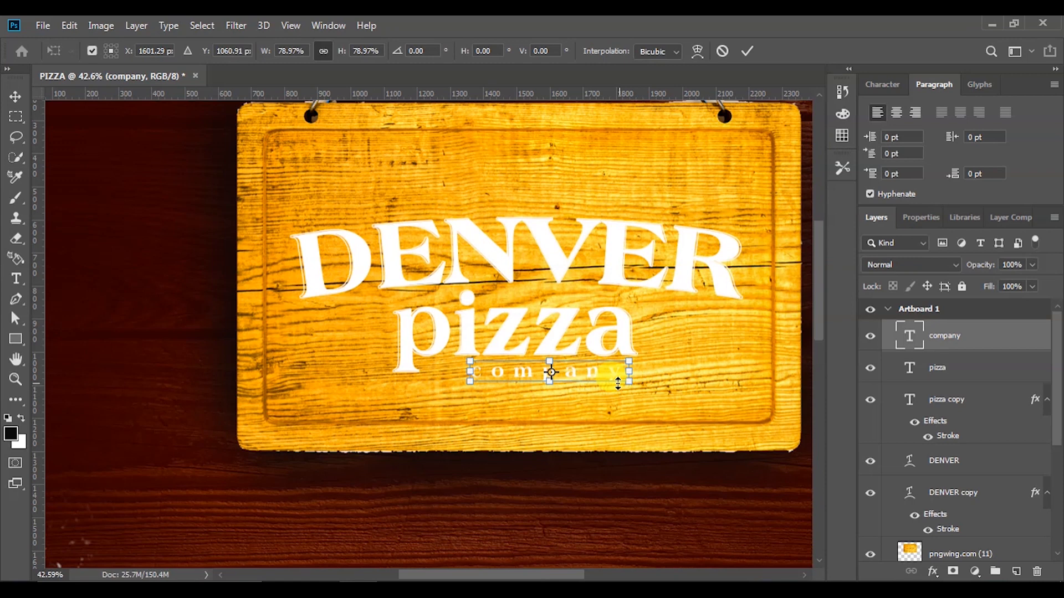
click(750, 51)
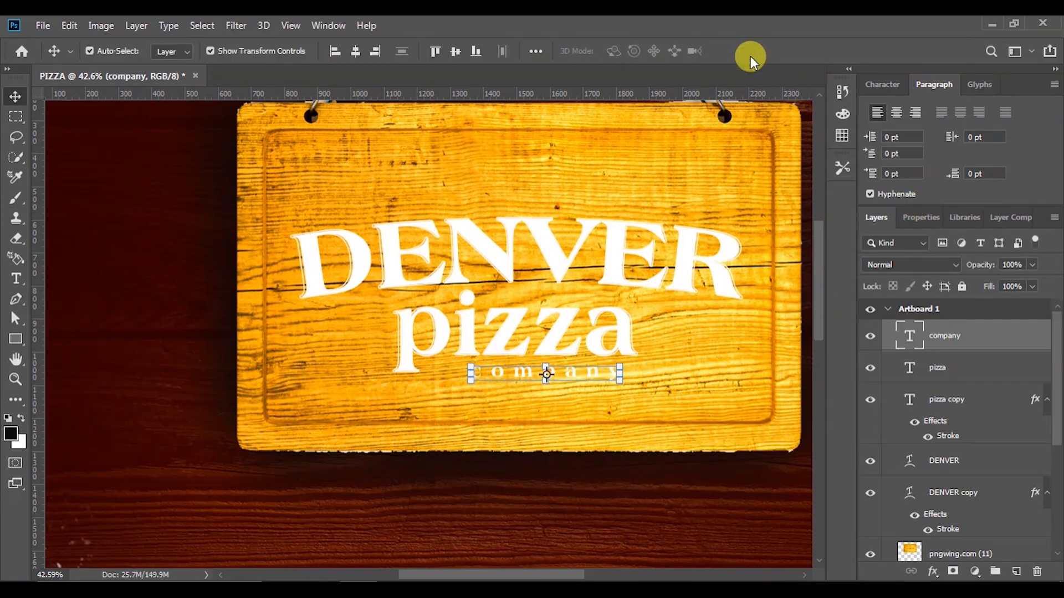
Search the font list for 'friz' and set company to FrizQuadrata BT Roman
click(917, 217)
click(942, 327)
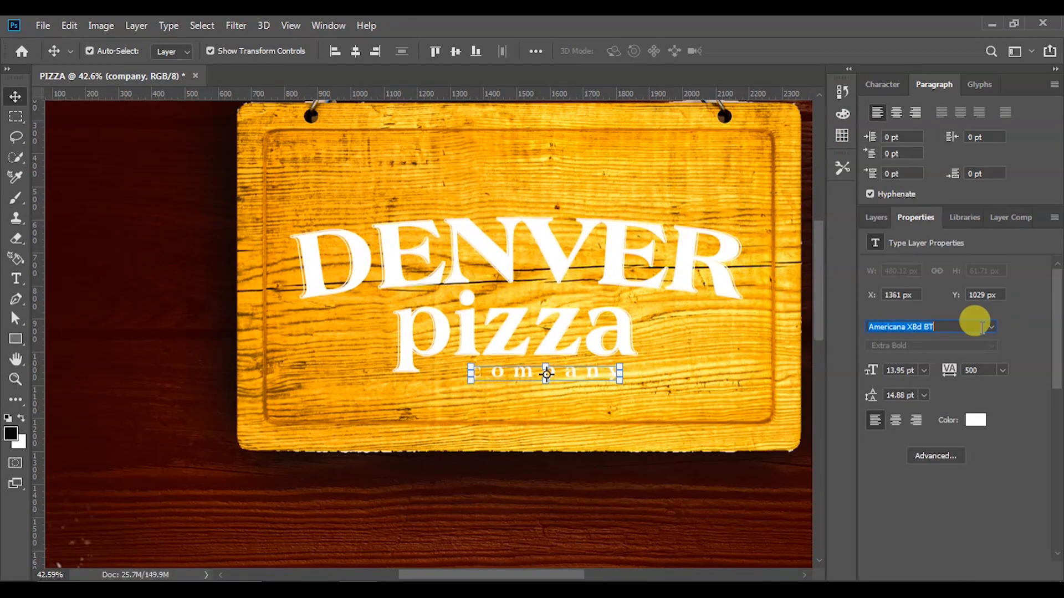
text(free)
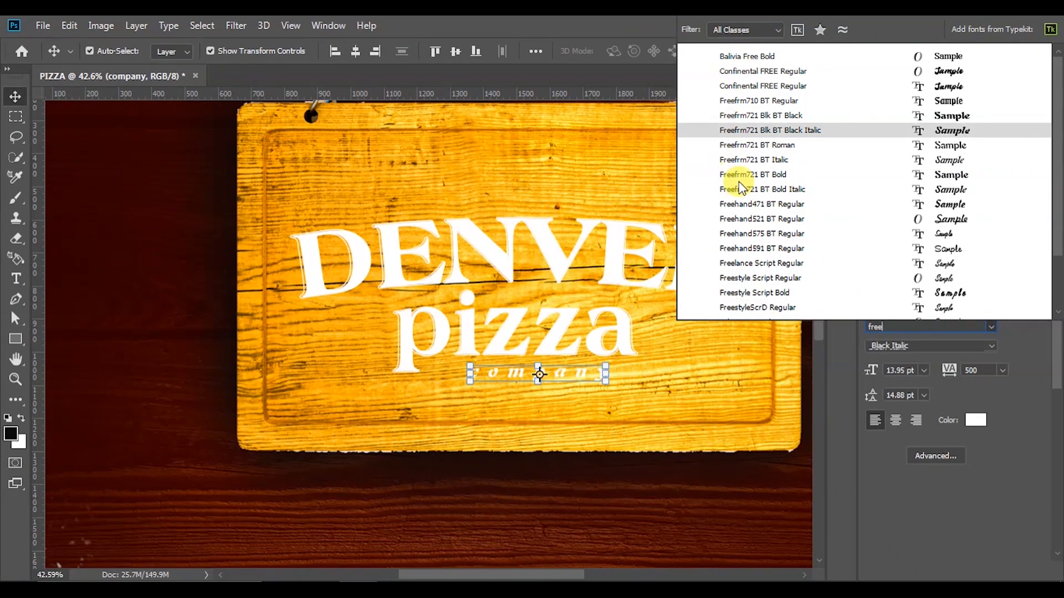
text(q)
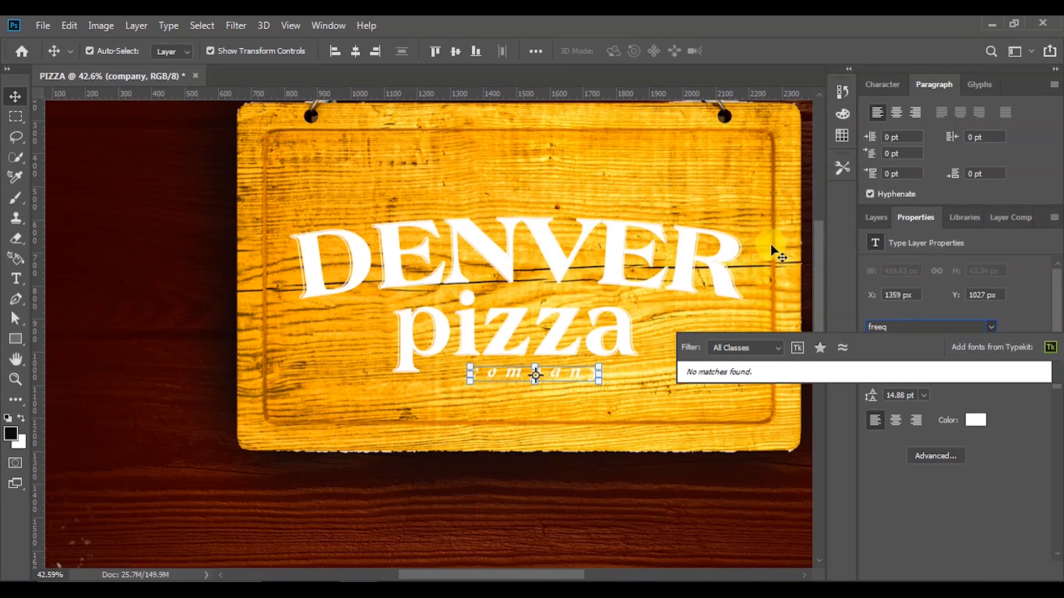
key(BackSpace)
key(BackSpace)
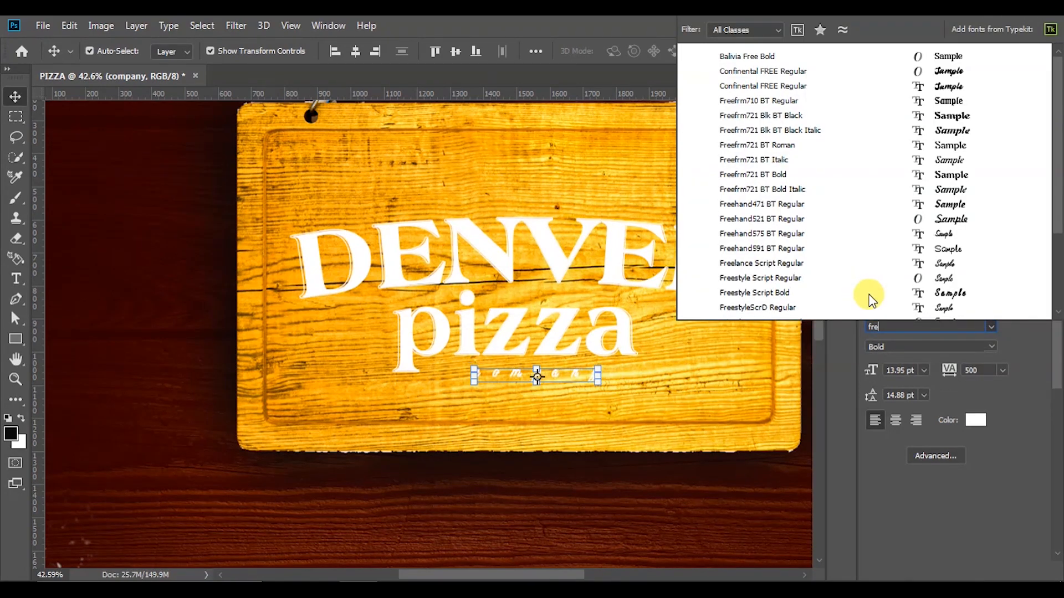
key(BackSpace)
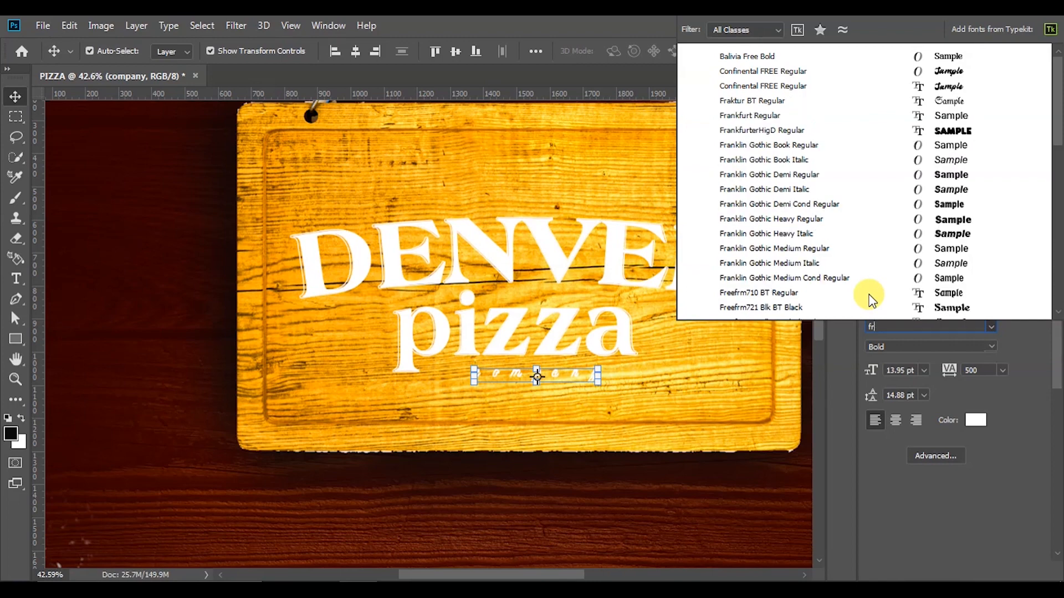
text(iz)
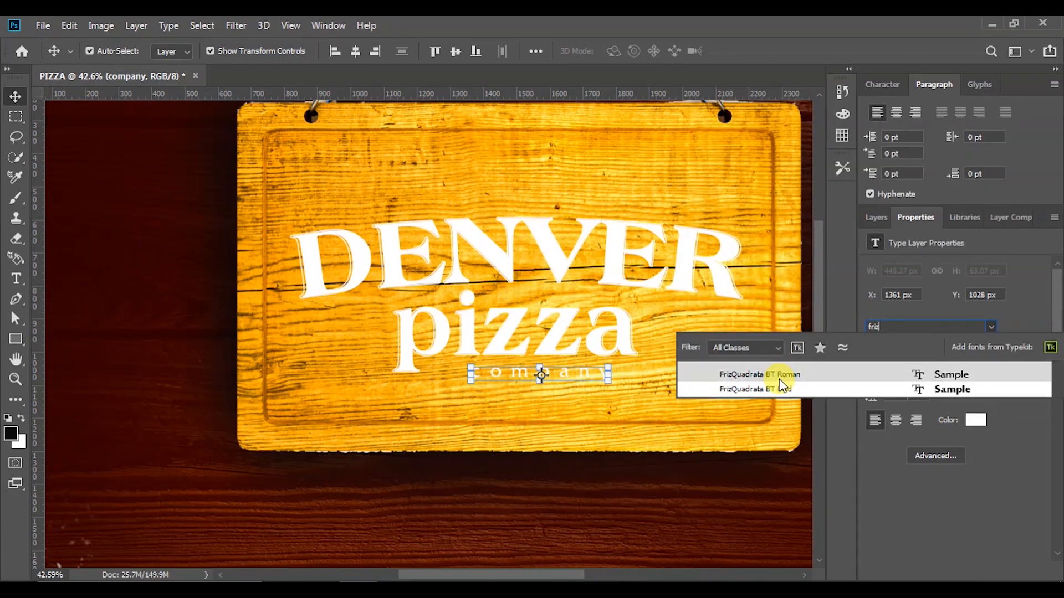
click(780, 377)
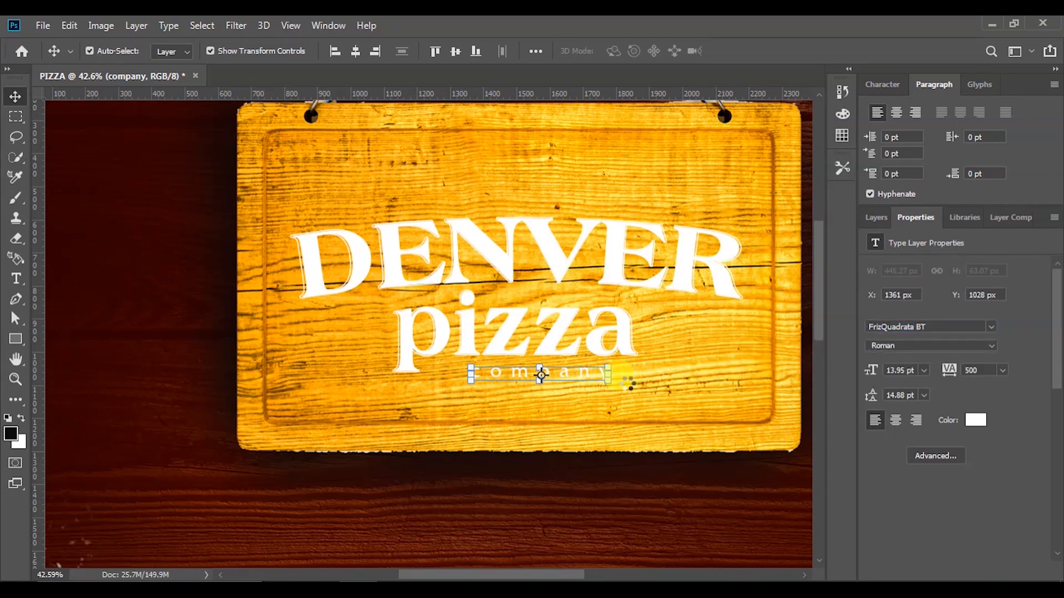
Reposition and rescale the company text, then set its font size to 16 pt
drag(589, 370, 615, 372)
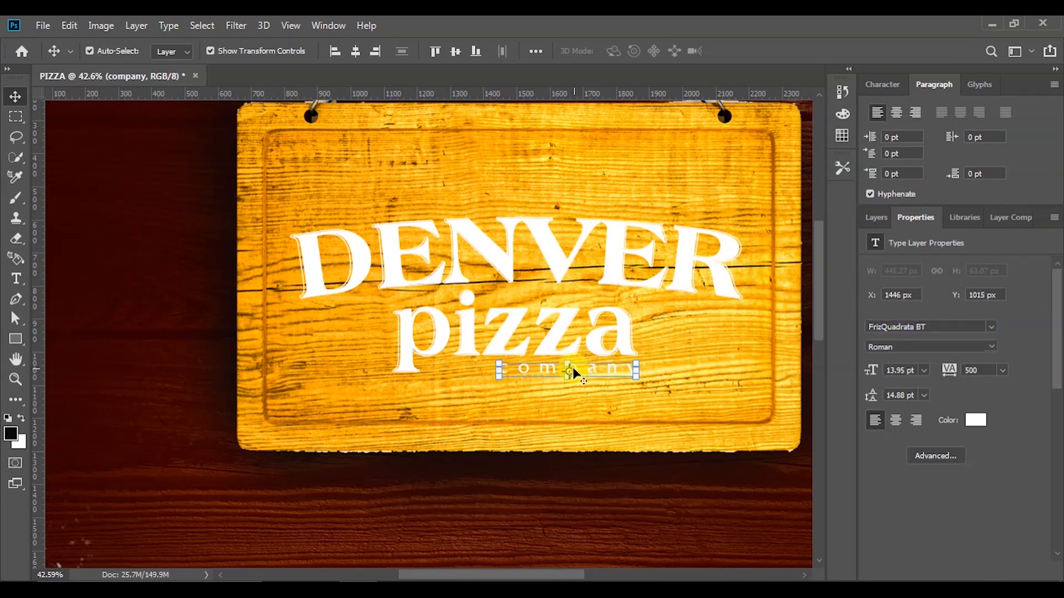
drag(497, 376, 468, 385)
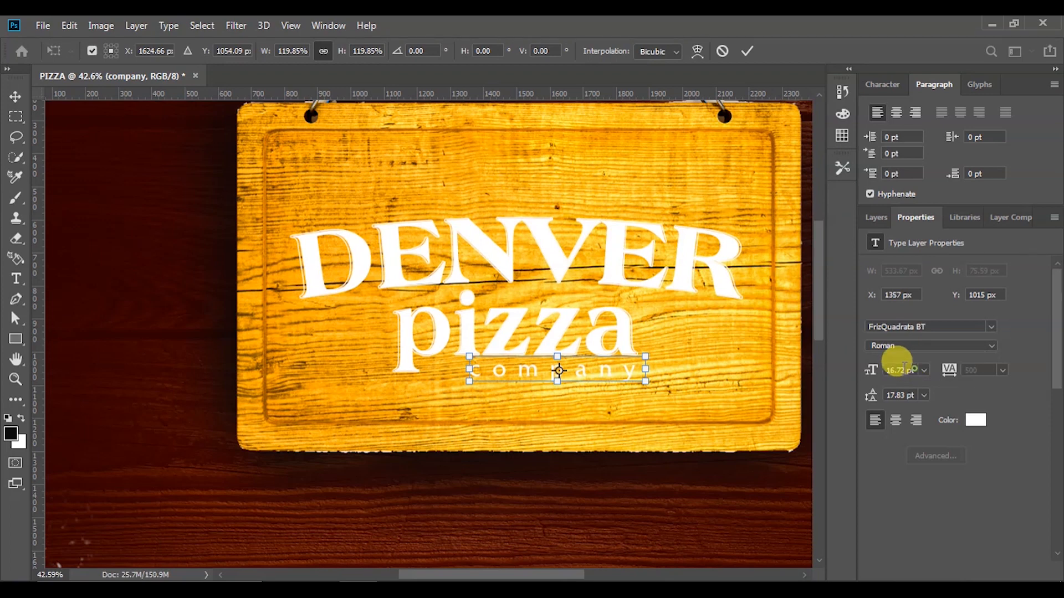
click(747, 51)
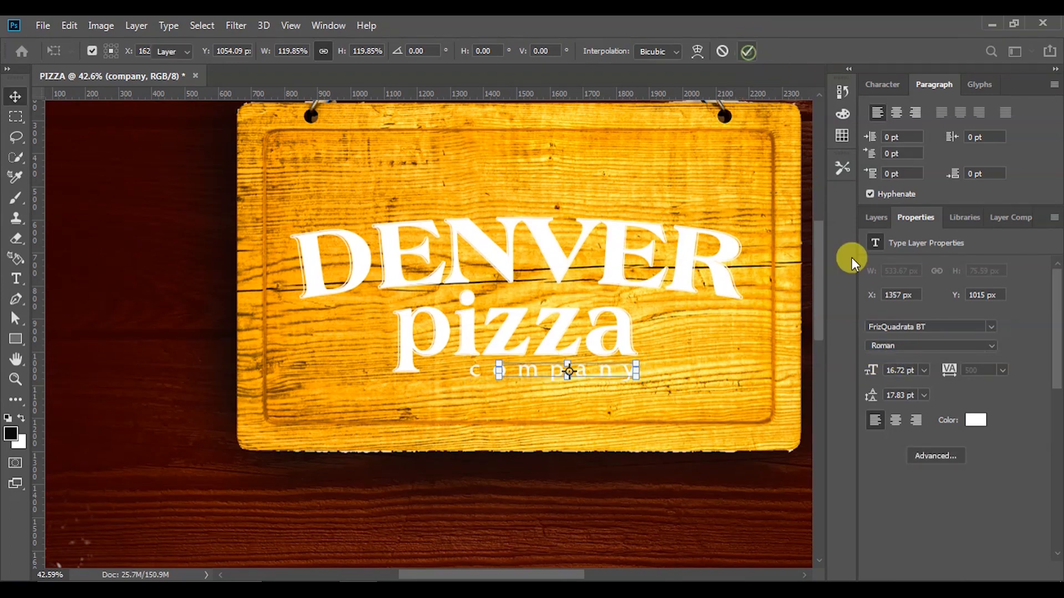
click(915, 369)
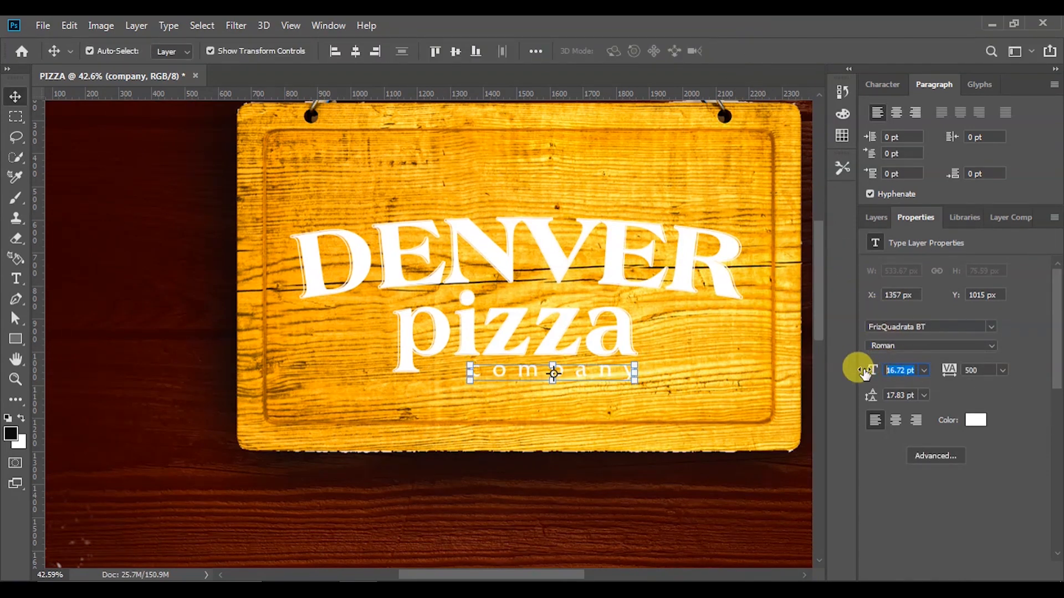
text(16)
key(Return)
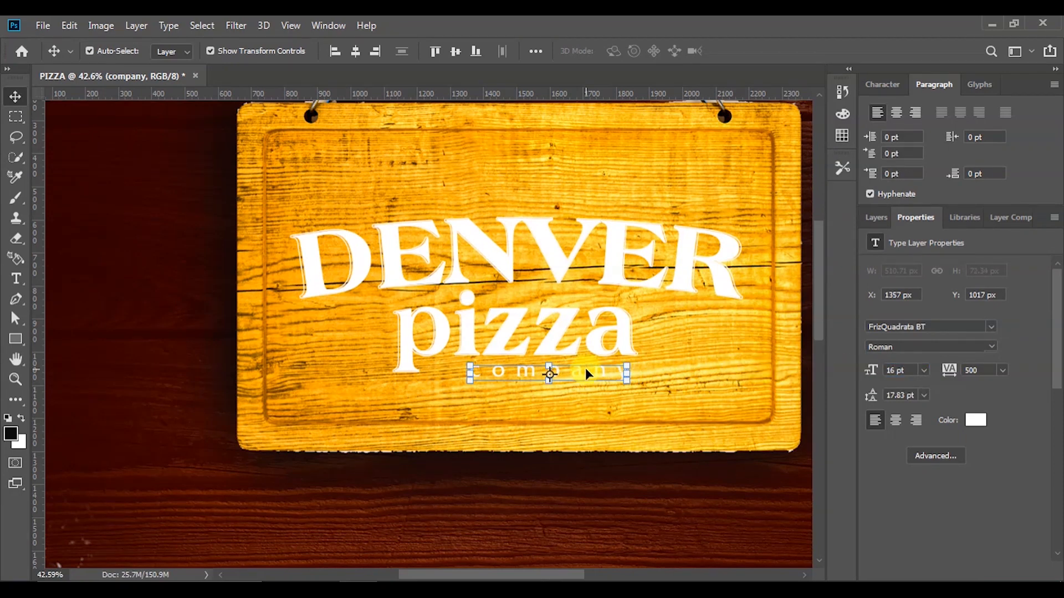
Centre company under pizza, deselect it, and zoom out to view the sign
drag(592, 374, 599, 375)
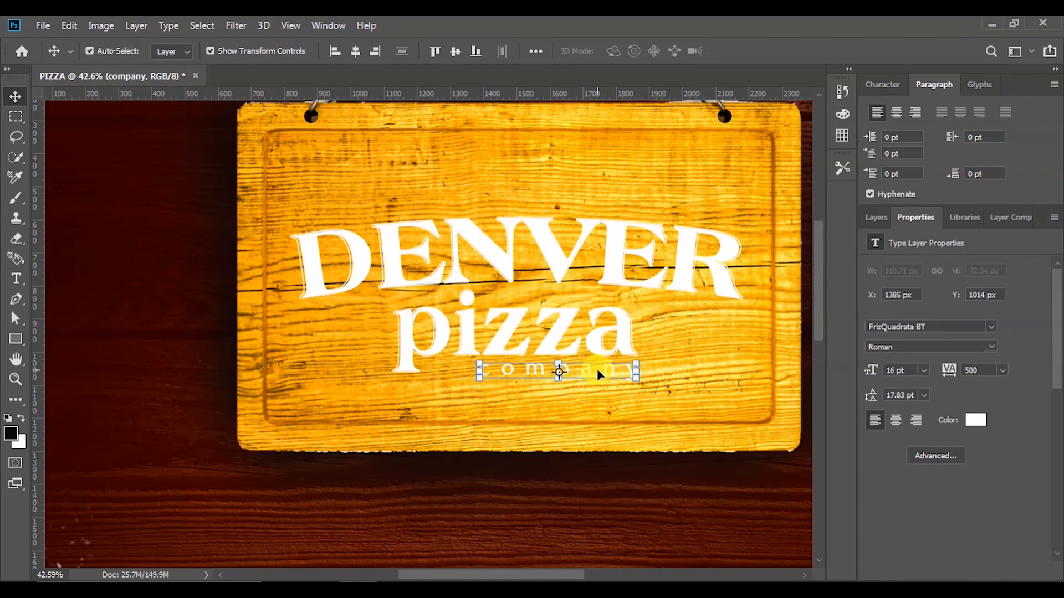
scroll(478, 420, down, 3)
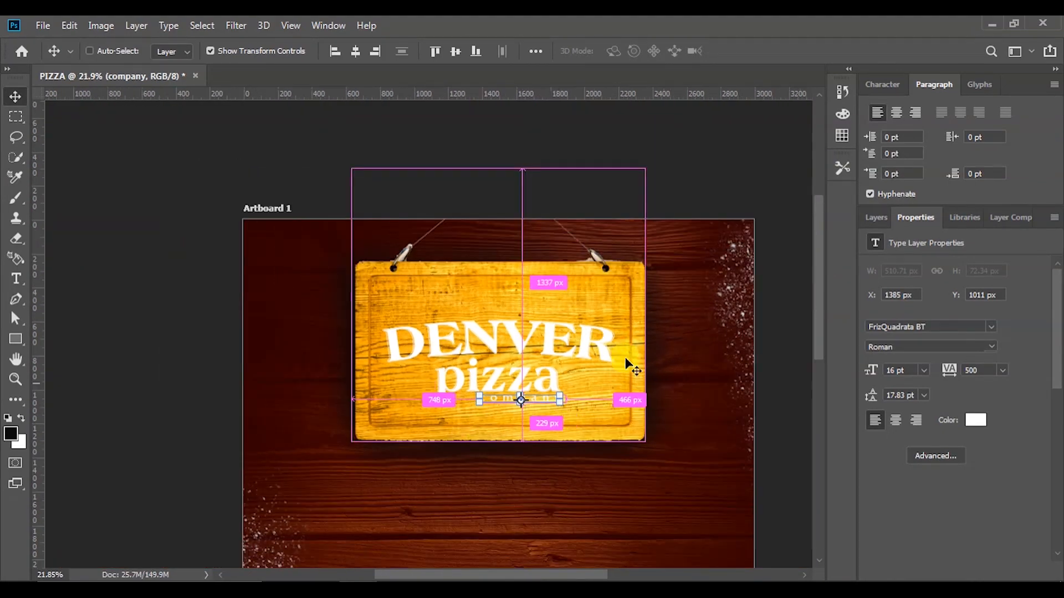
click(767, 309)
scroll(765, 335, down, 4)
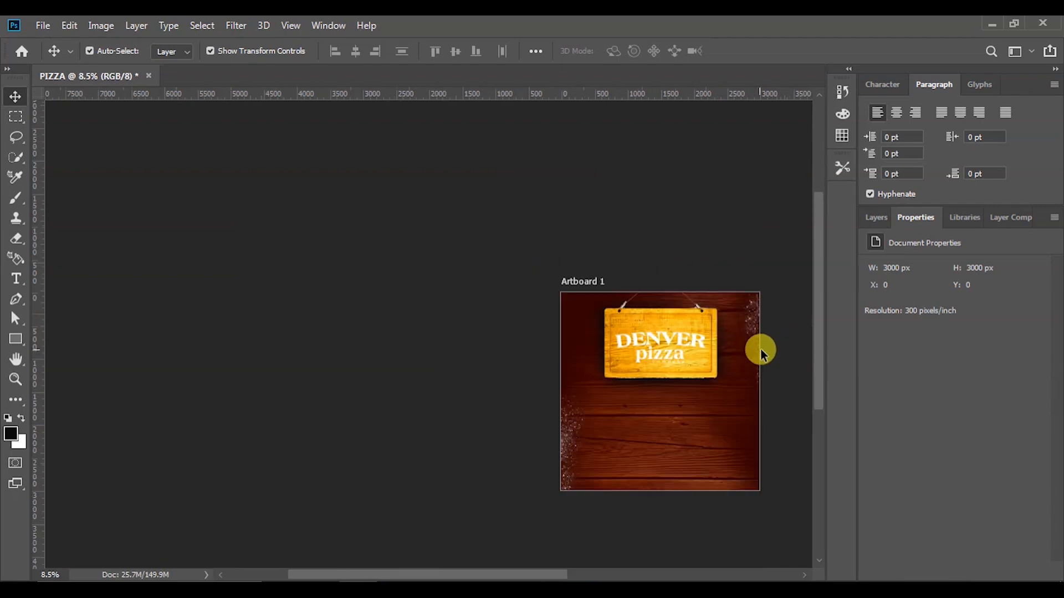
scroll(741, 377, up, 1)
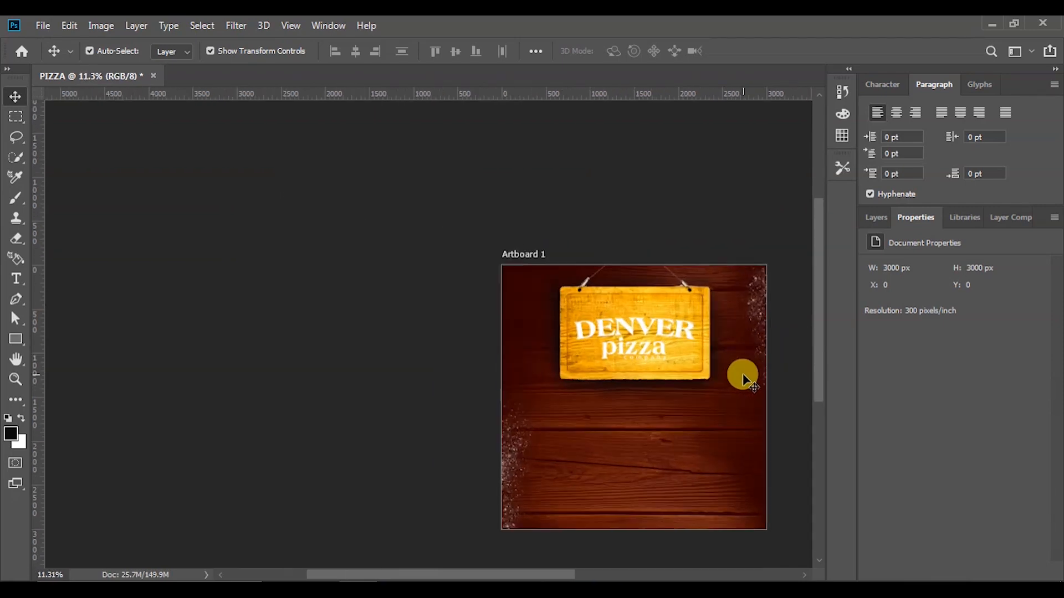
scroll(742, 377, up, 1)
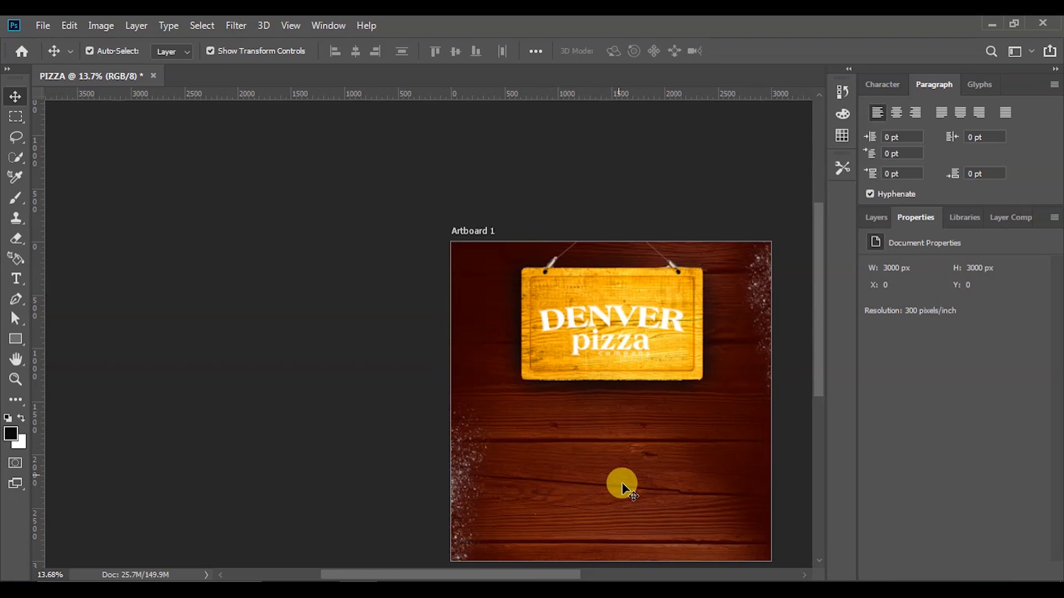
scroll(609, 511, down, 1)
drag(822, 317, 826, 358)
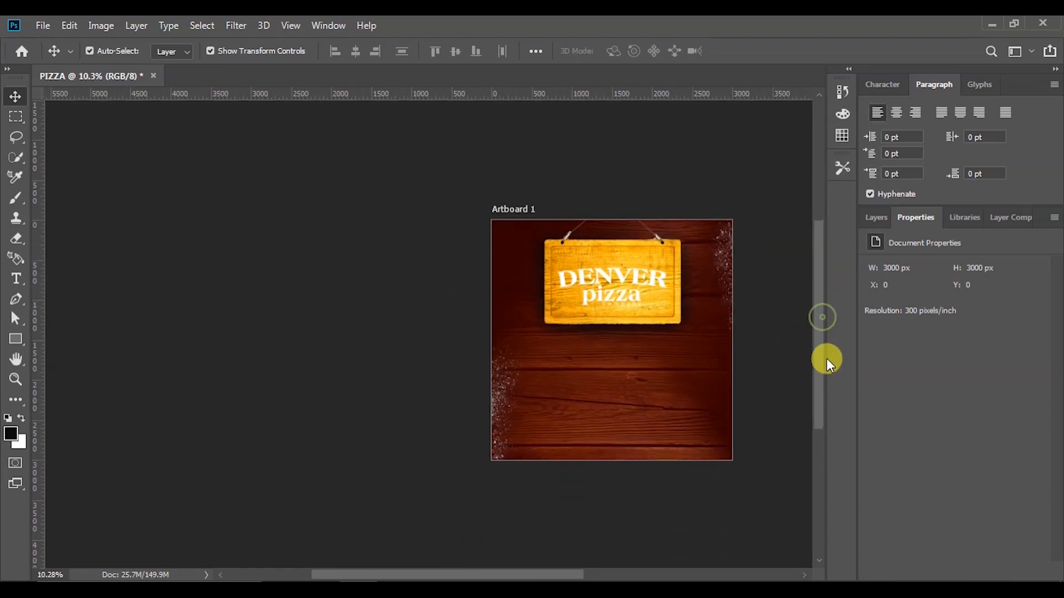
drag(559, 574, 620, 577)
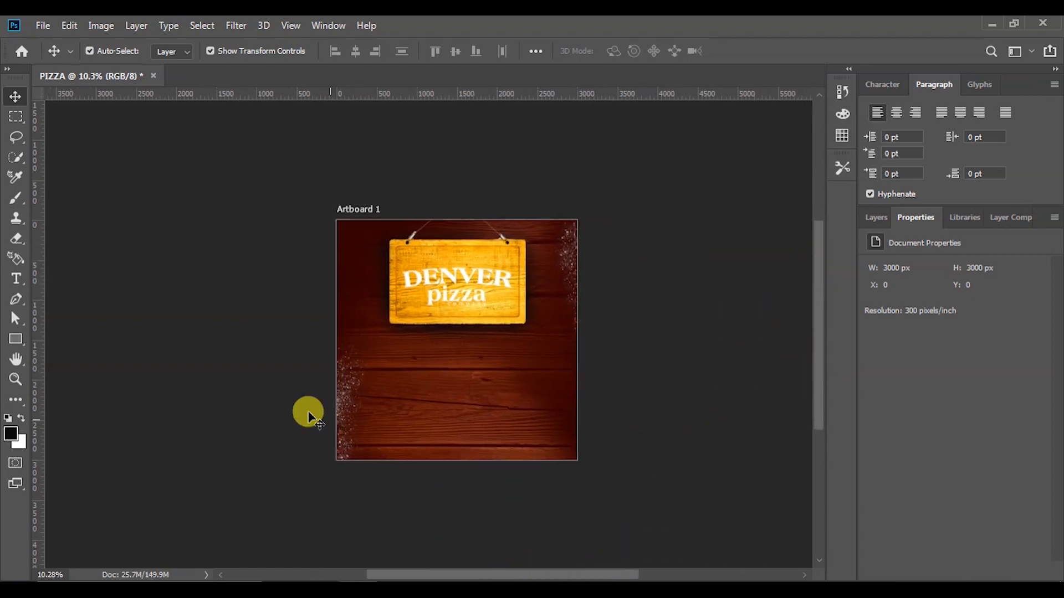
drag(501, 574, 478, 576)
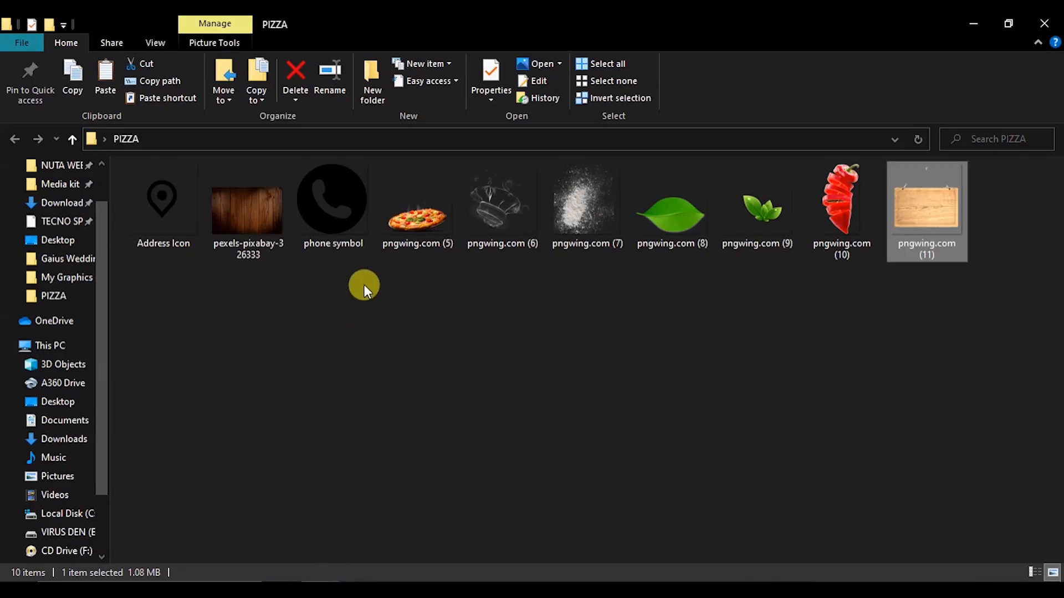
Place the pizza image pngwing.com (5) onto the poster just below the hanging sign
click(417, 228)
drag(417, 228, 537, 416)
drag(556, 354, 560, 382)
click(591, 53)
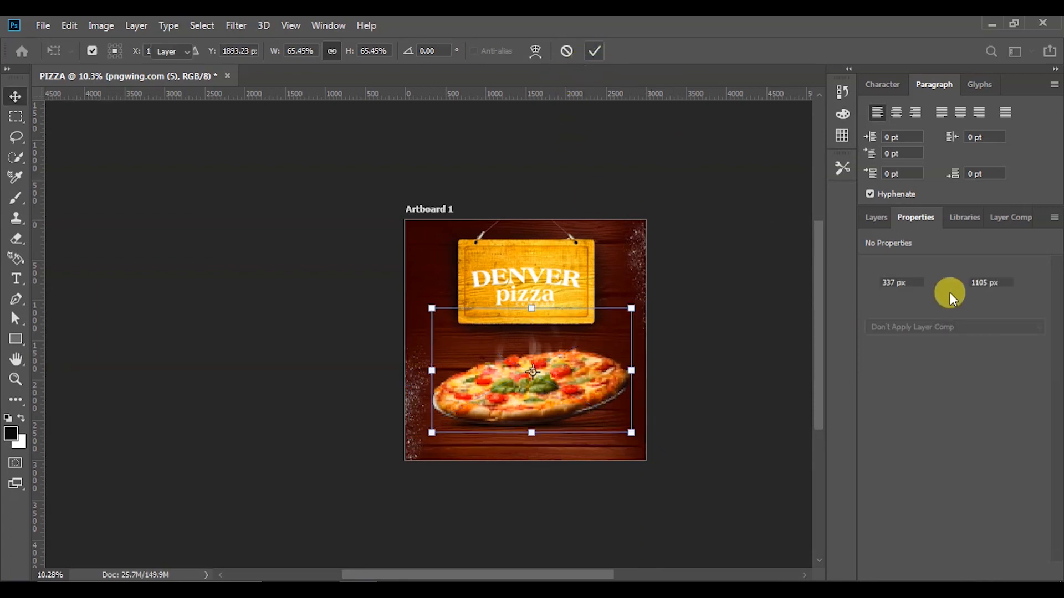
Rasterize the pizza layer, shrink it, and centre it horizontally on the artboard
click(881, 216)
right_click(953, 342)
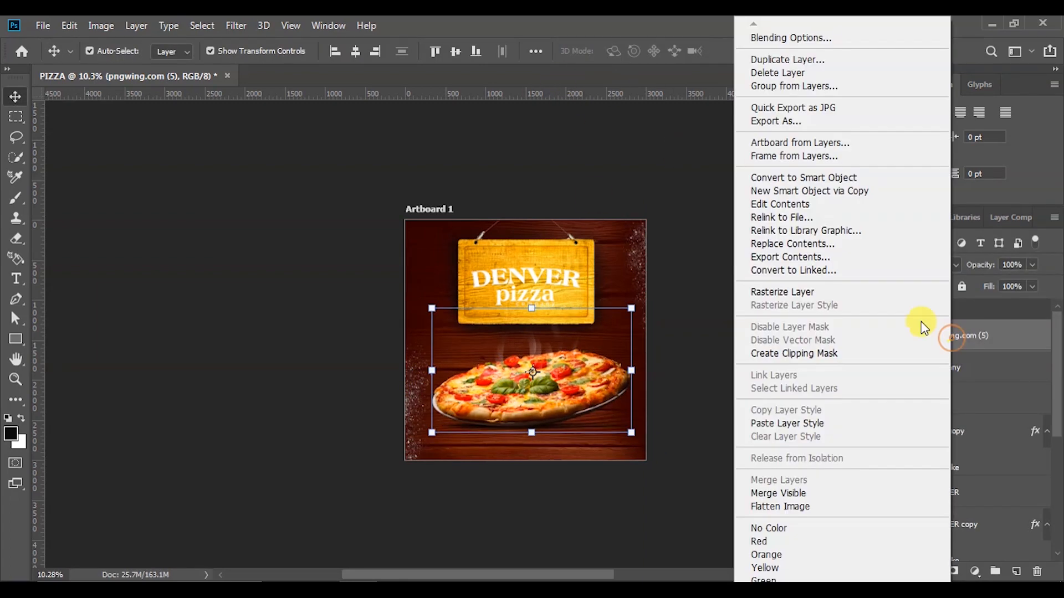
click(848, 291)
drag(631, 432, 602, 419)
click(749, 49)
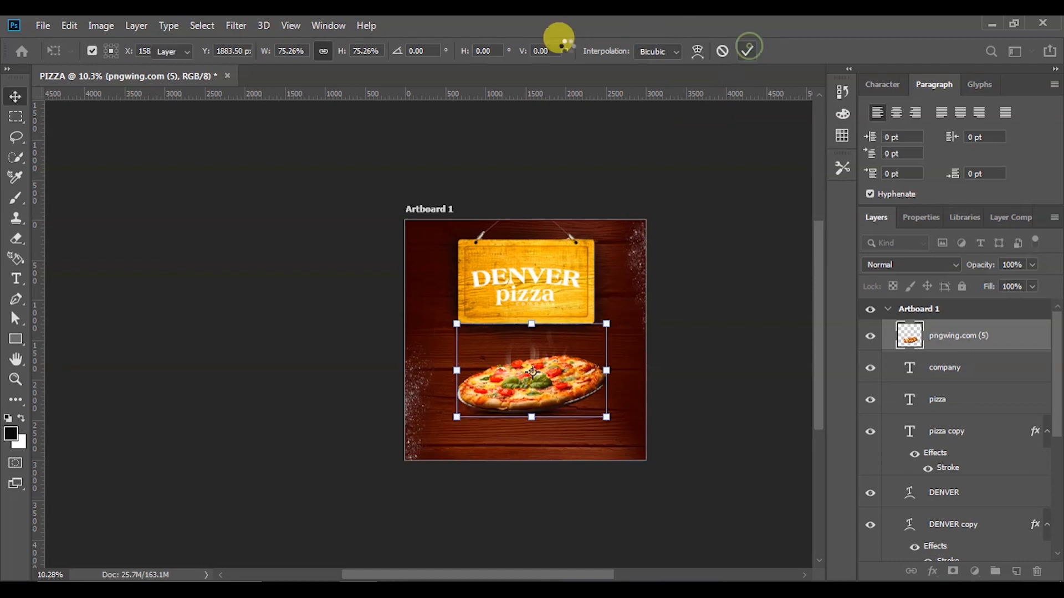
click(355, 53)
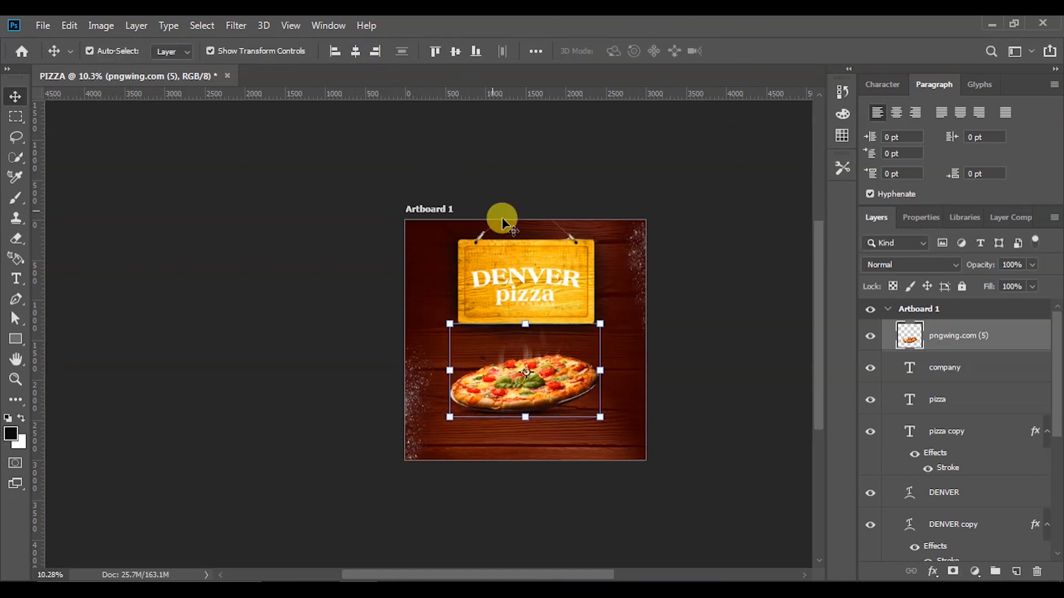
Zoom in and out to check the pizza's placement on the poster
scroll(527, 371, up, 6)
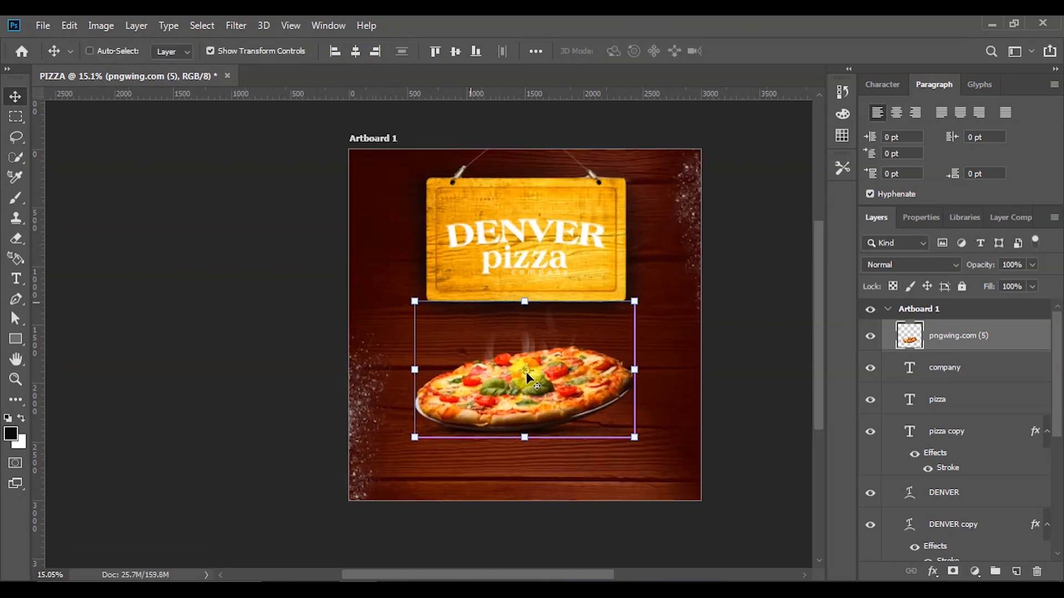
scroll(530, 391, down, 1)
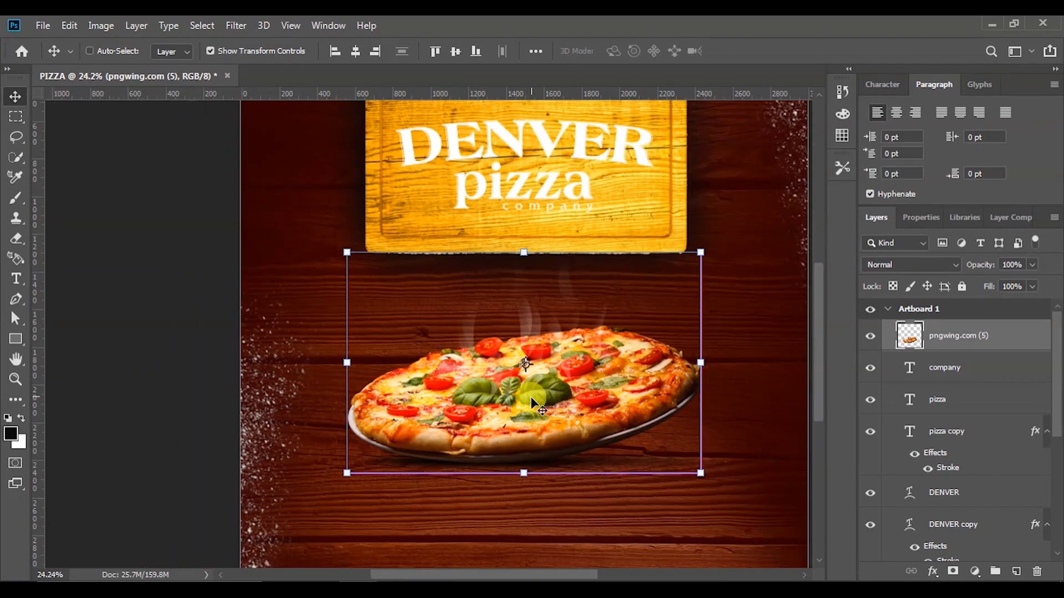
scroll(532, 403, down, 2)
click(741, 386)
scroll(574, 398, up, 2)
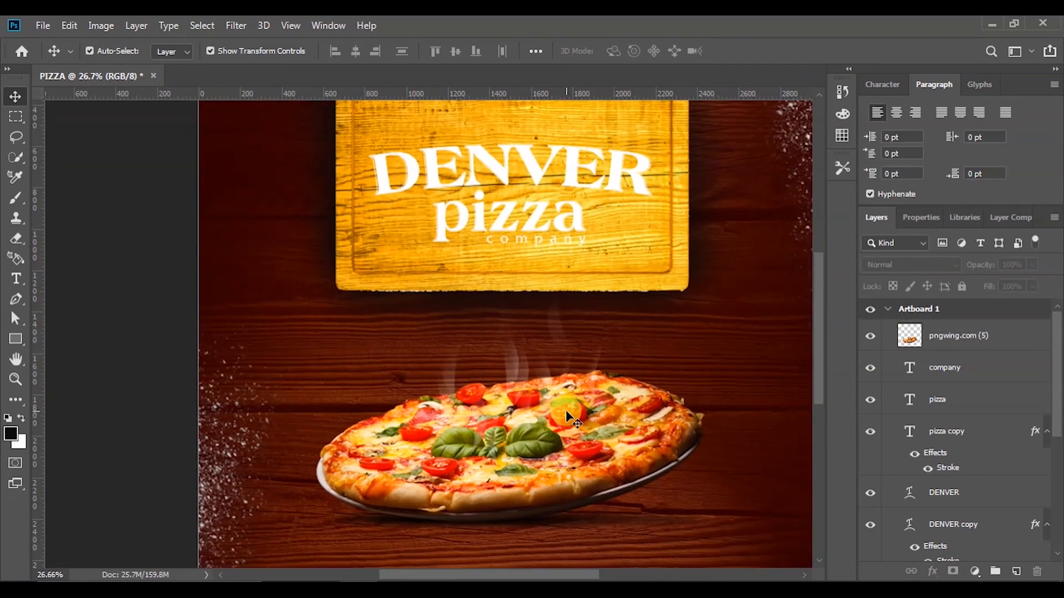
scroll(567, 411, down, 4)
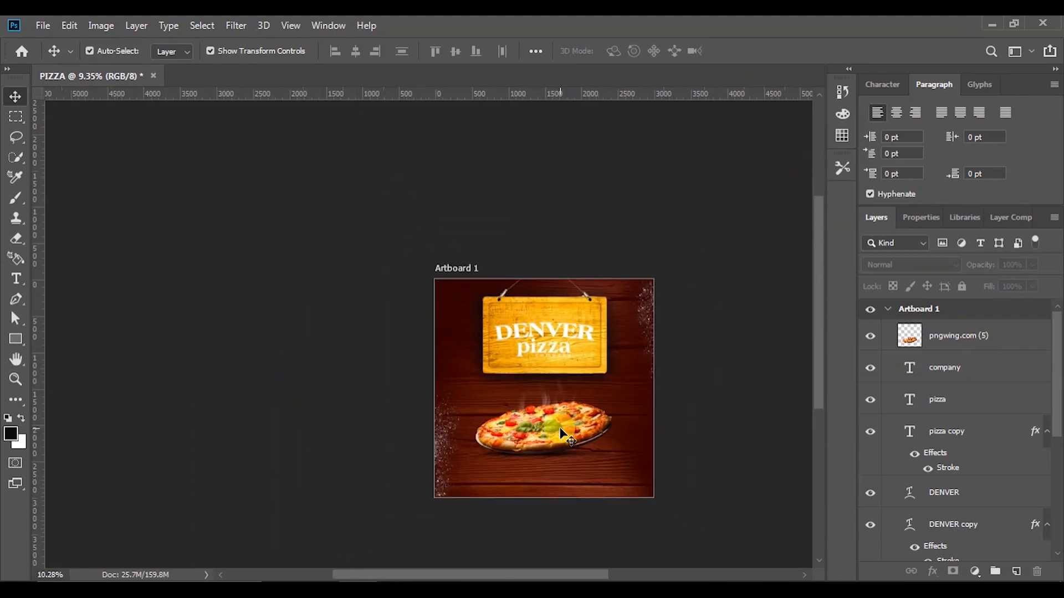
scroll(561, 433, up, 2)
click(562, 434)
scroll(563, 434, down, 2)
scroll(563, 432, down, 4)
click(759, 444)
scroll(587, 455, down, 3)
scroll(559, 490, up, 6)
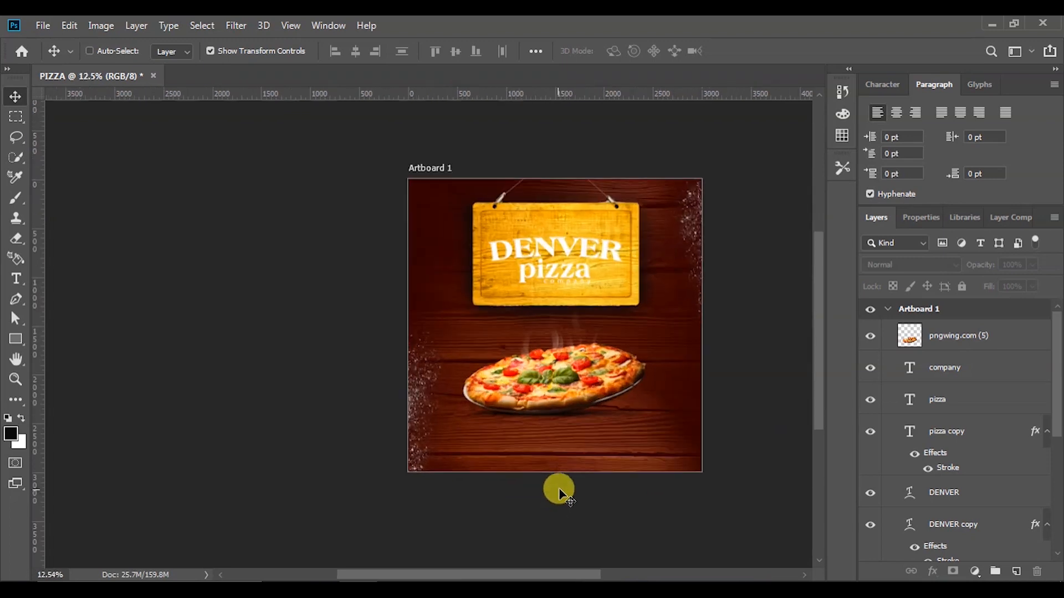
scroll(561, 474, up, 1)
Nudge the pizza up four Shift+Up steps closer to the hanging sign
ctrl+click(561, 363)
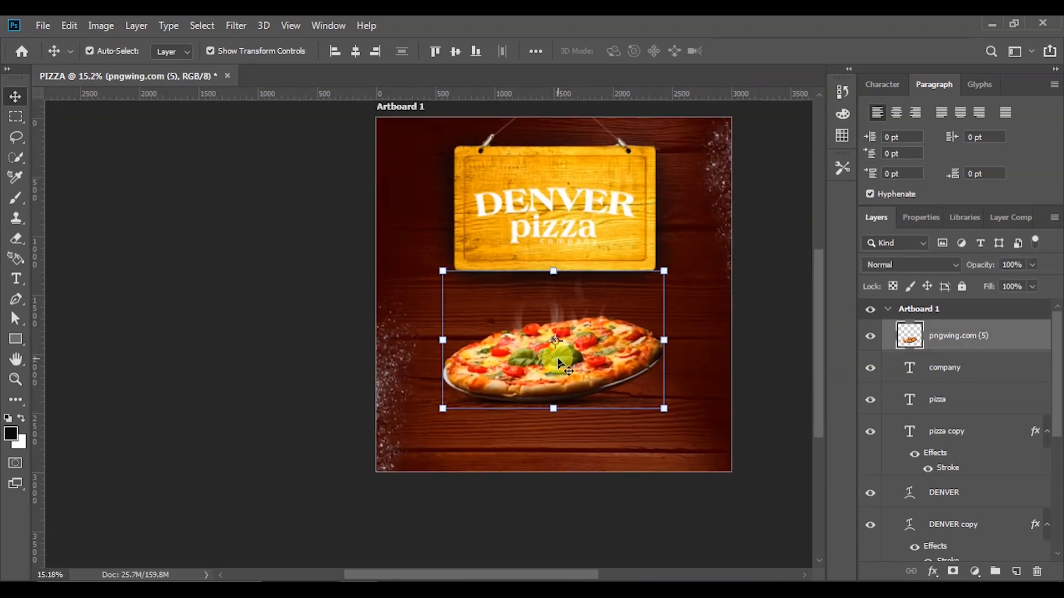
key(shift+Up)
key(shift+Up)
key(shift+Up)
key(shift+Up)
key(shift+Up)
key(shift+Up)
key(shift+Up)
key(shift+Up)
key(shift+Up)
key(shift+Up)
key(shift+Up)
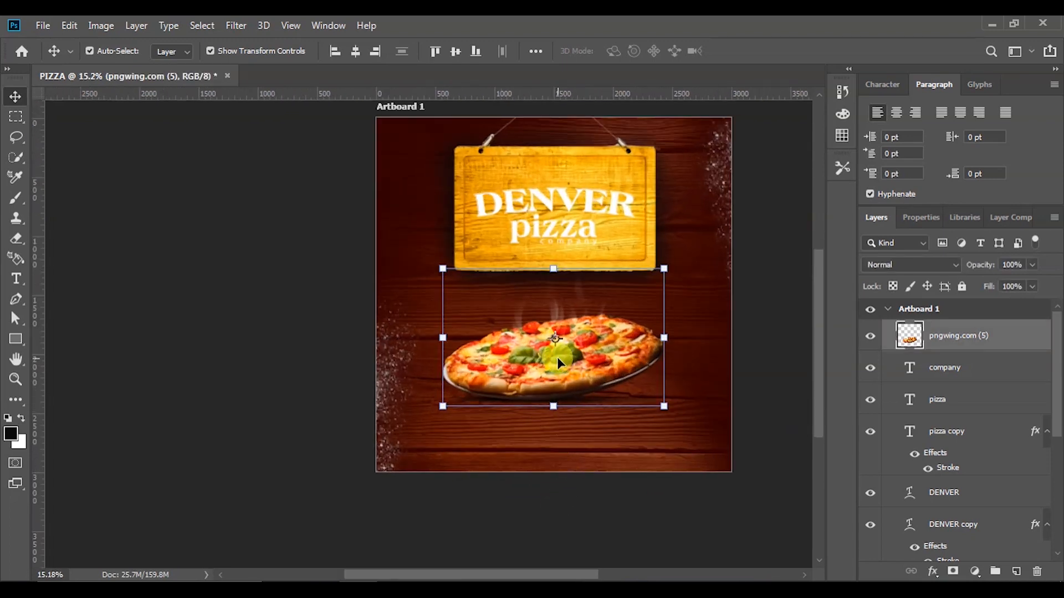
key(shift+Up)
key(shift+Up)
key(shift+Up)
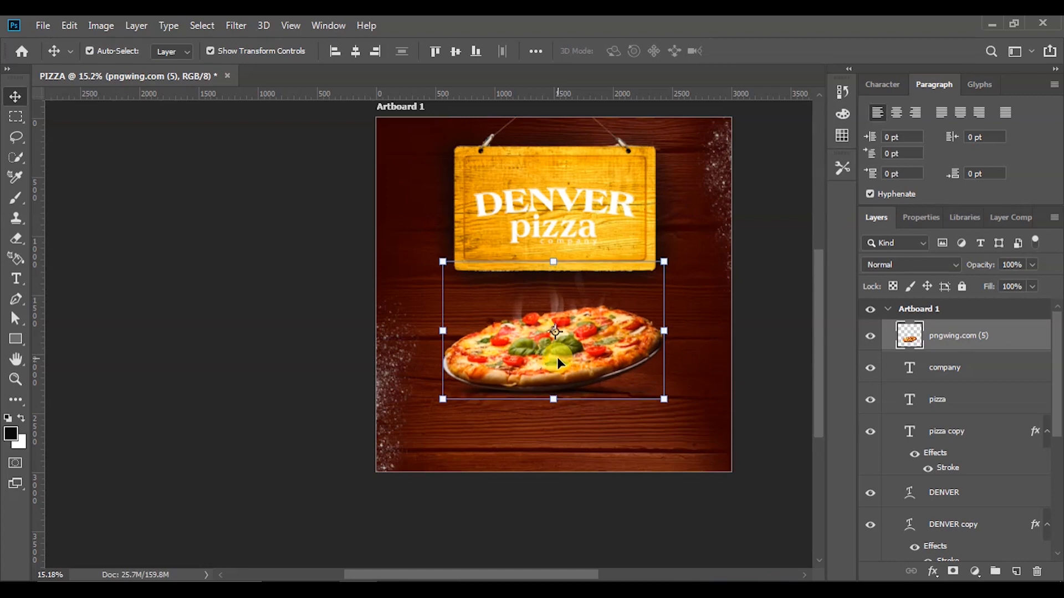
key(shift+Up)
key(shift+Up)
key(shift+Up)
key(shift+Up)
key(shift+Up)
key(shift+Up)
key(shift+Up)
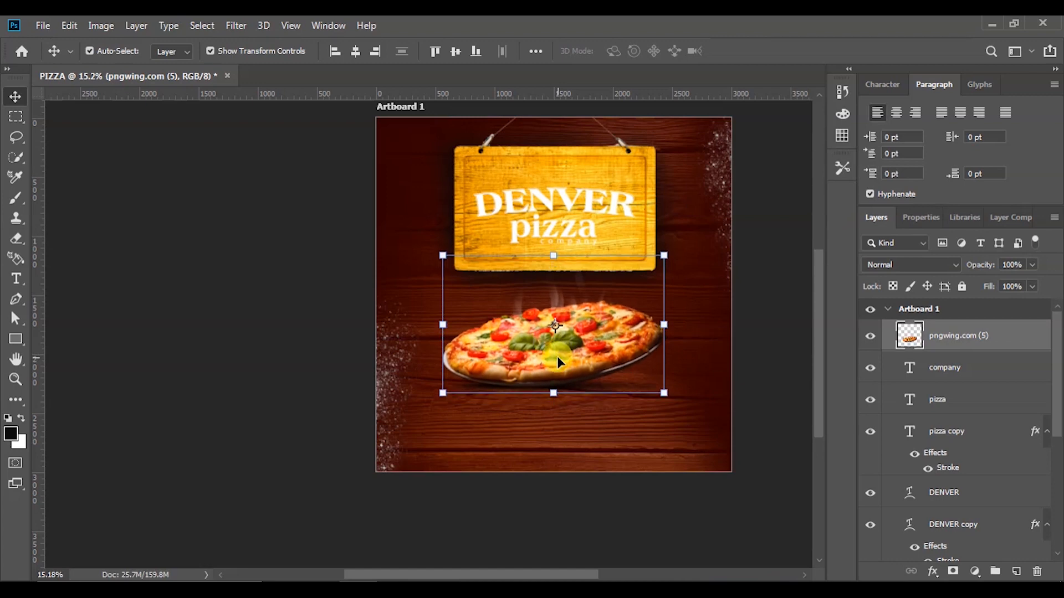
key(shift+Up)
key(shift+Up)
key(shift+Up)
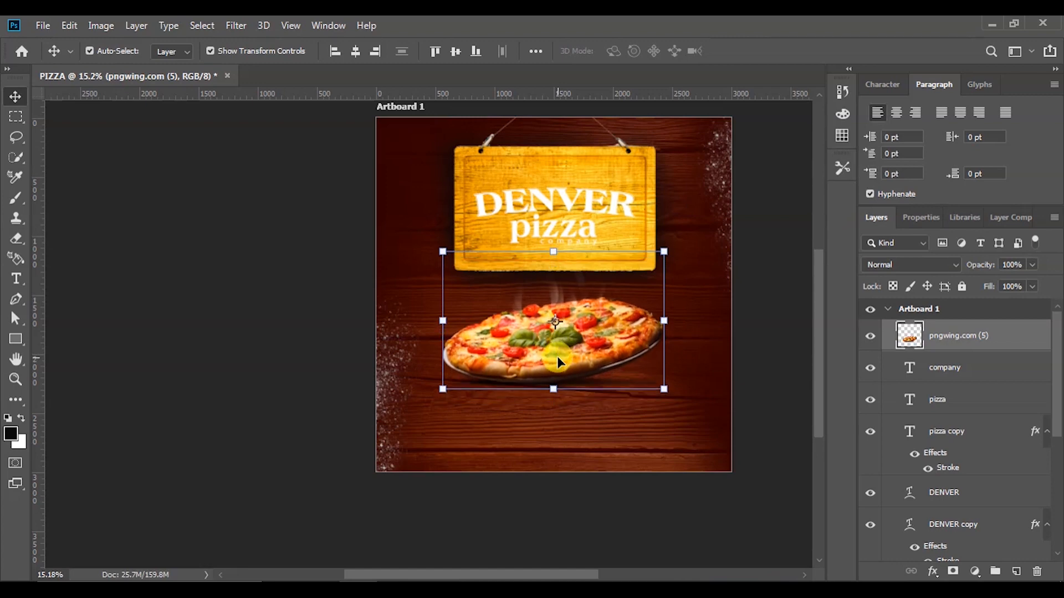
click(767, 321)
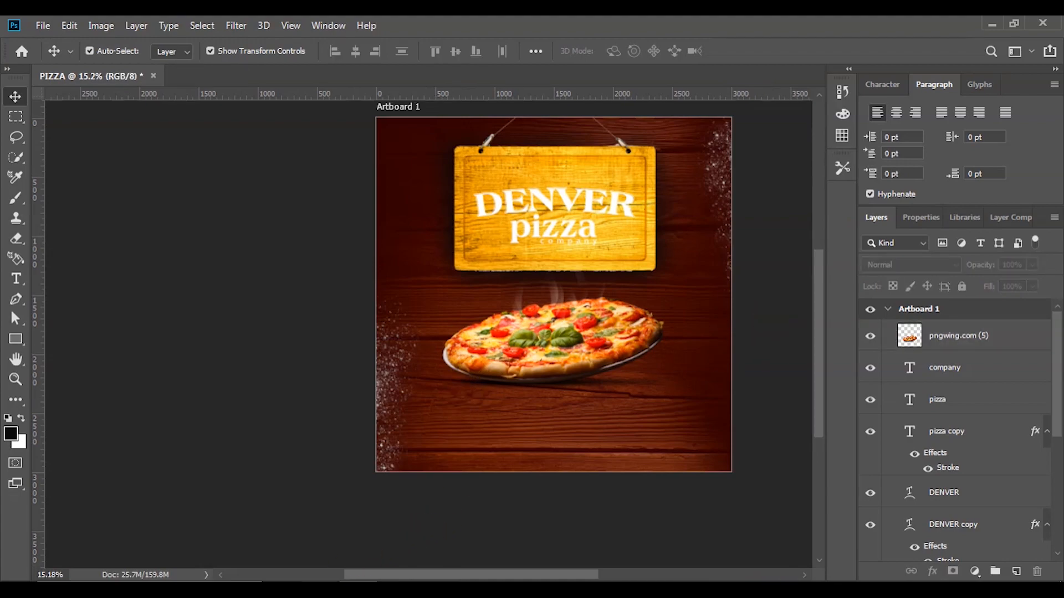
Drag the steam image pngwing.com (6) from the PIZZA folder into the poster
key(alt+Tab)
click(516, 230)
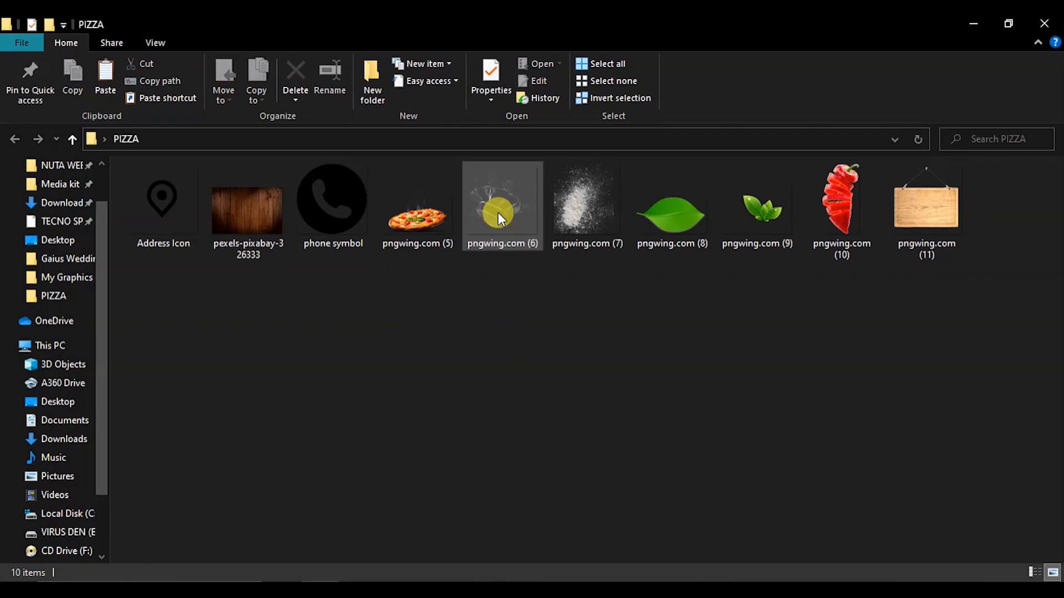
drag(499, 206, 544, 339)
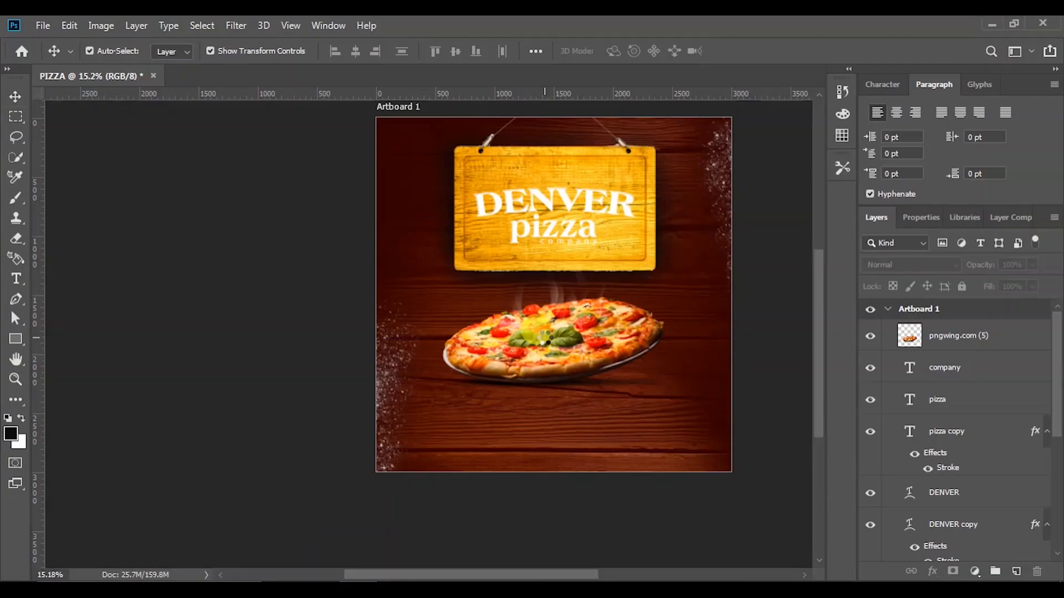
Move the steam layer beneath the pizza layer and undo an accidental sign-shadow shift
drag(967, 315, 969, 381)
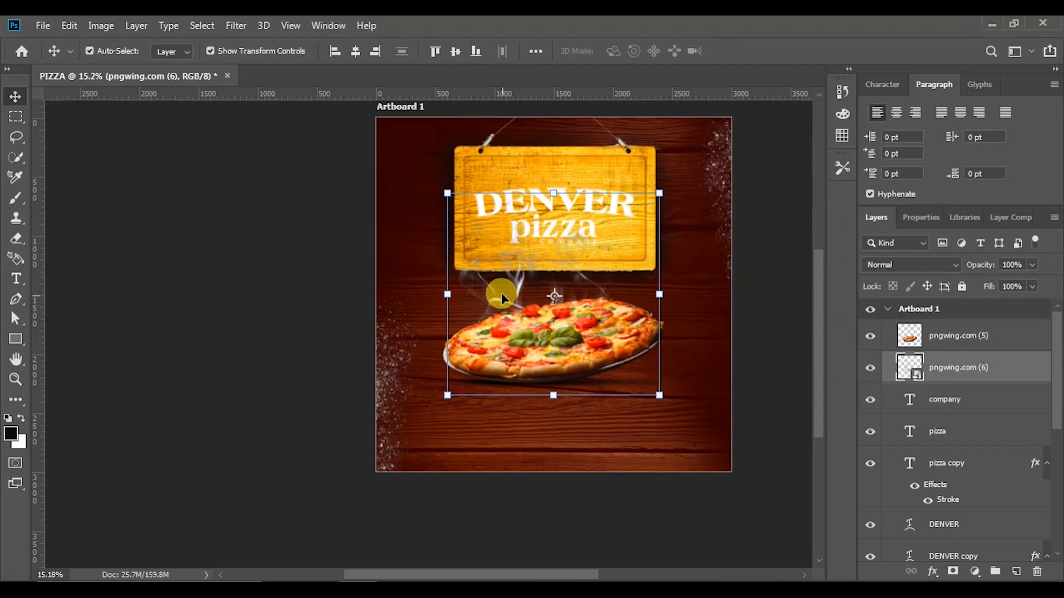
drag(501, 292, 527, 279)
key(ctrl+z)
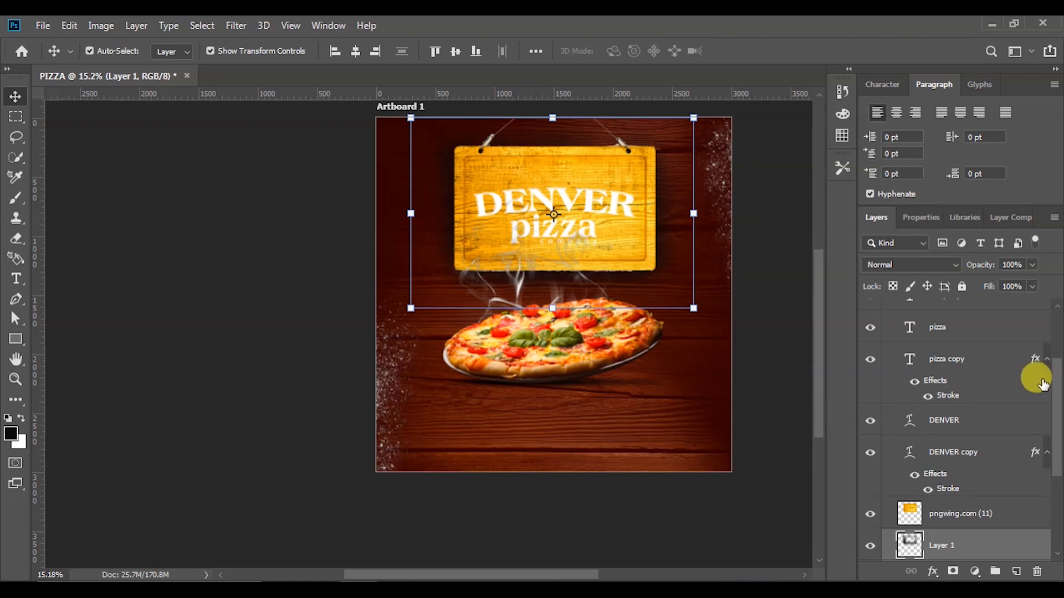
Lock Layer 1 and the bACKGROUND iMAGE layer so they can't move
click(963, 288)
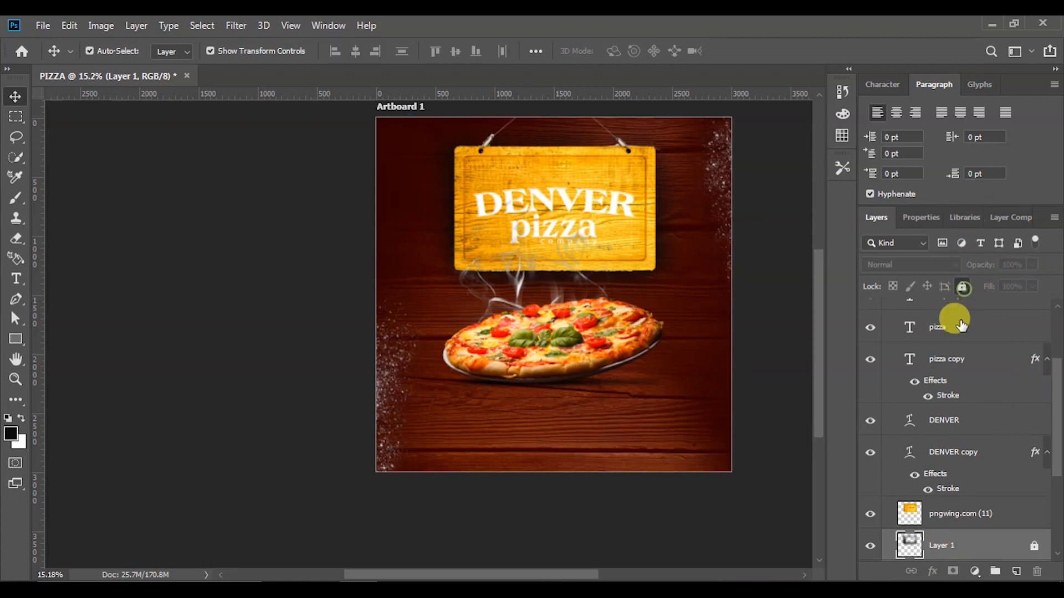
click(503, 301)
drag(506, 295, 515, 308)
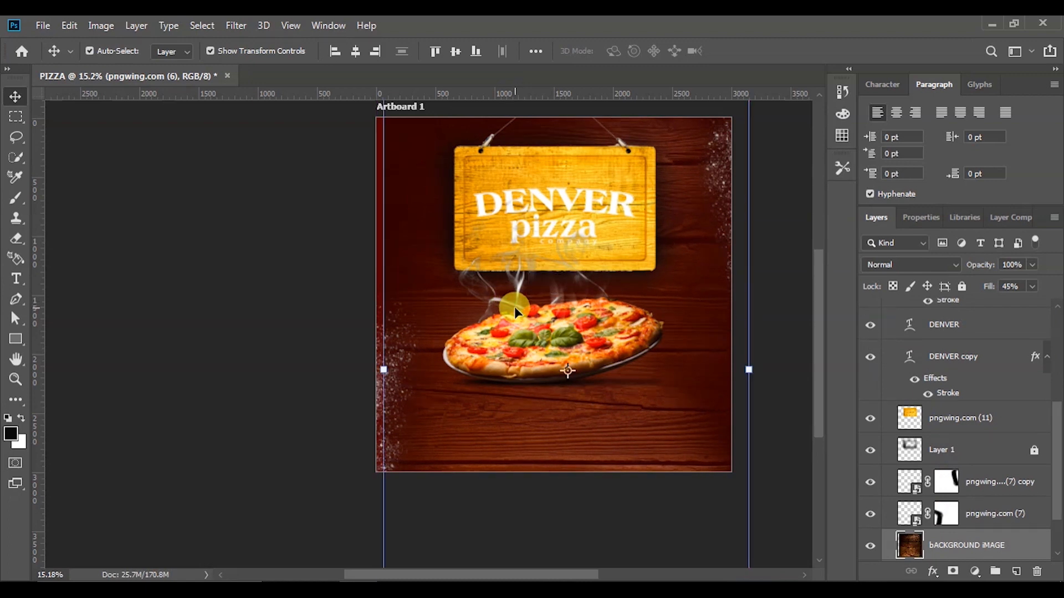
click(933, 543)
click(962, 287)
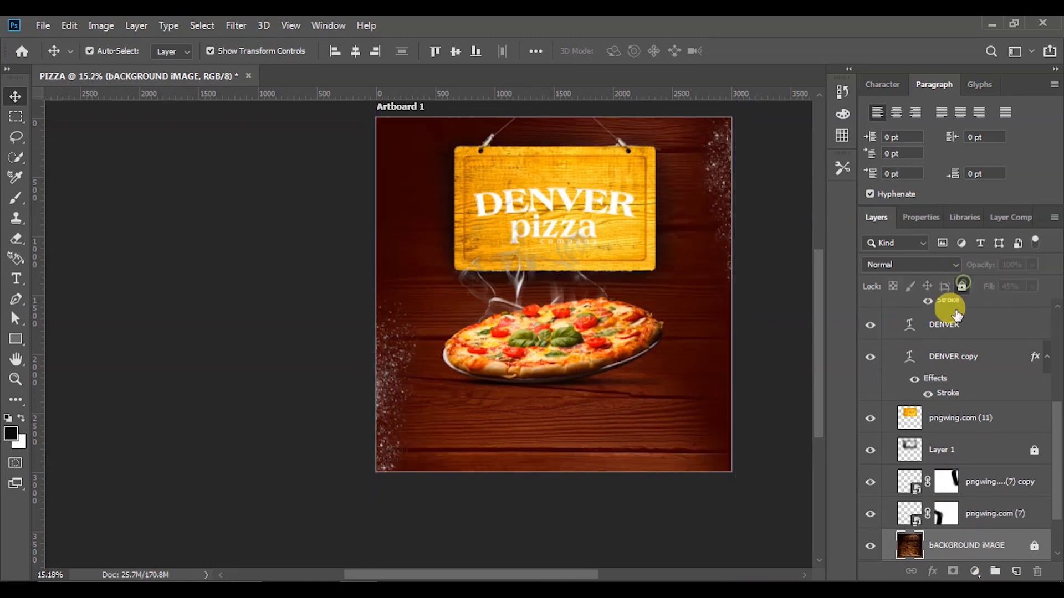
scroll(948, 436, down, 1)
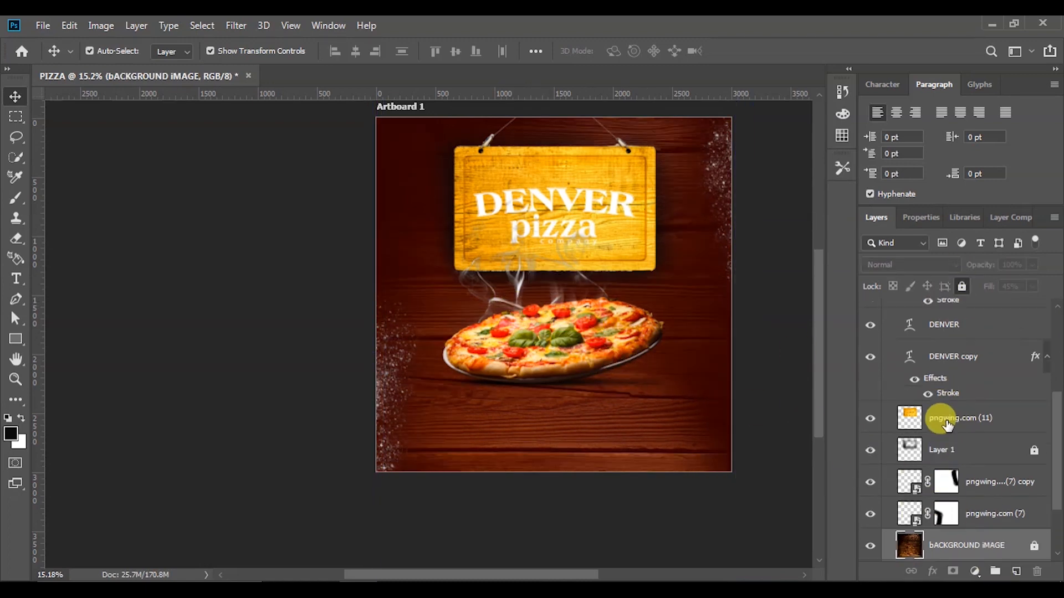
scroll(948, 436, up, 8)
Scale the steam down to about 69% and settle it just above the pizza
click(956, 368)
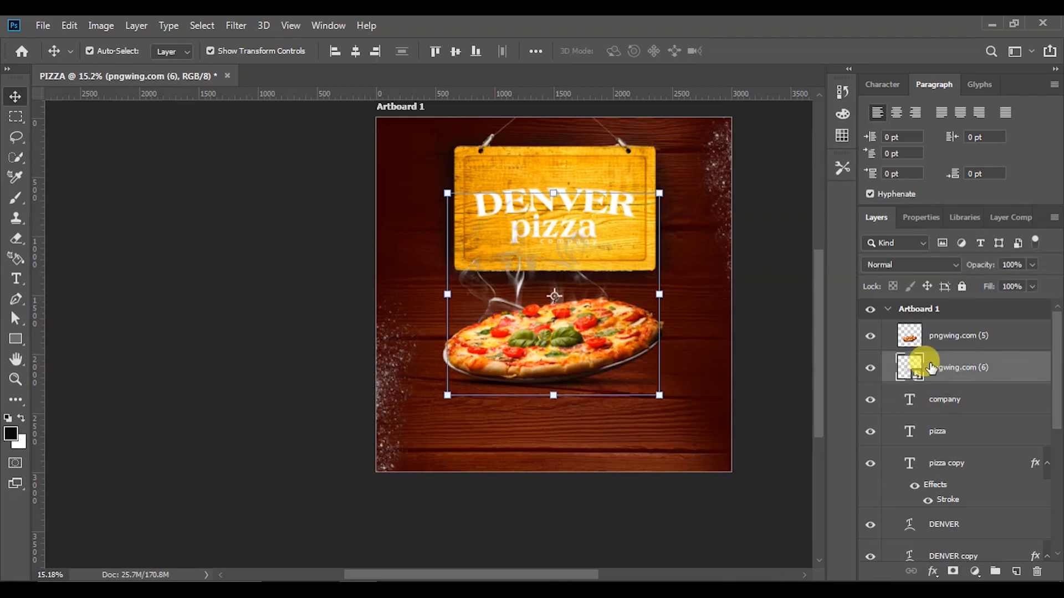
drag(506, 301, 530, 331)
drag(686, 423, 648, 387)
drag(472, 219, 491, 236)
drag(650, 391, 635, 388)
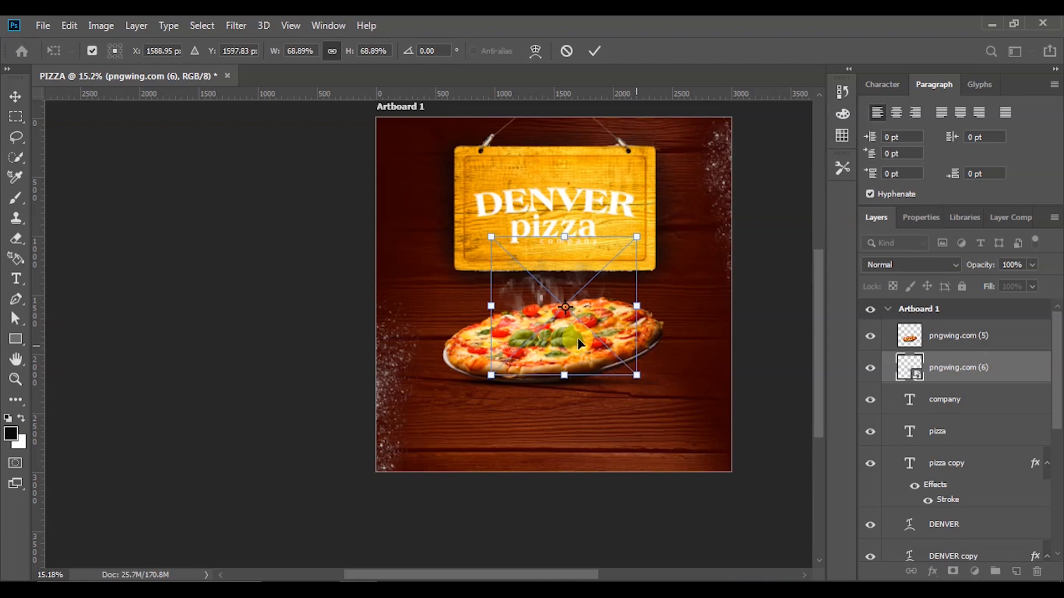
drag(519, 285, 520, 297)
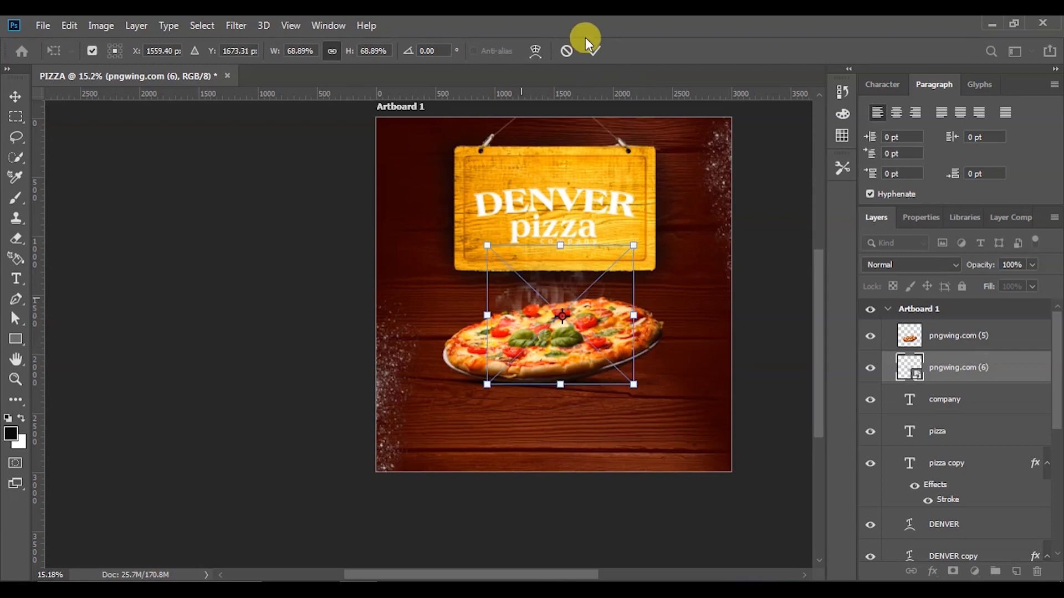
click(590, 51)
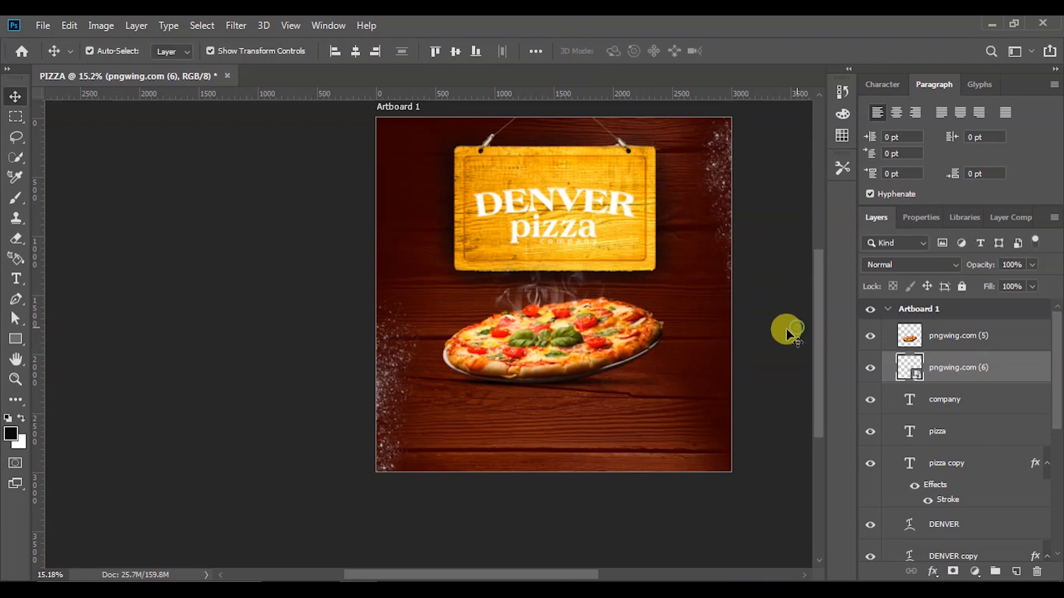
scroll(612, 398, down, 5)
scroll(570, 381, up, 5)
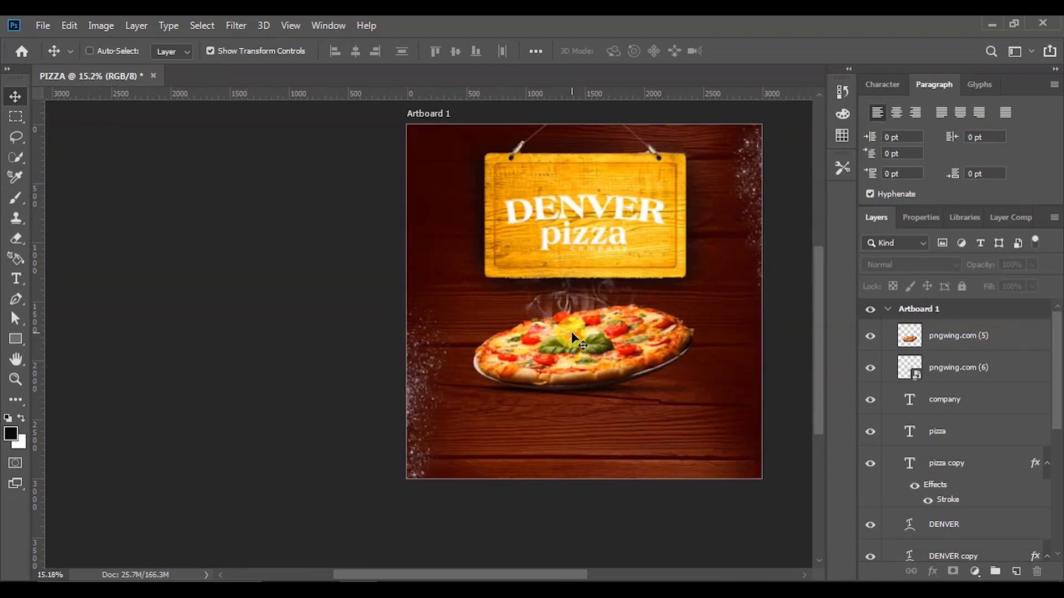
scroll(572, 330, up, 3)
scroll(581, 328, down, 3)
scroll(603, 339, up, 2)
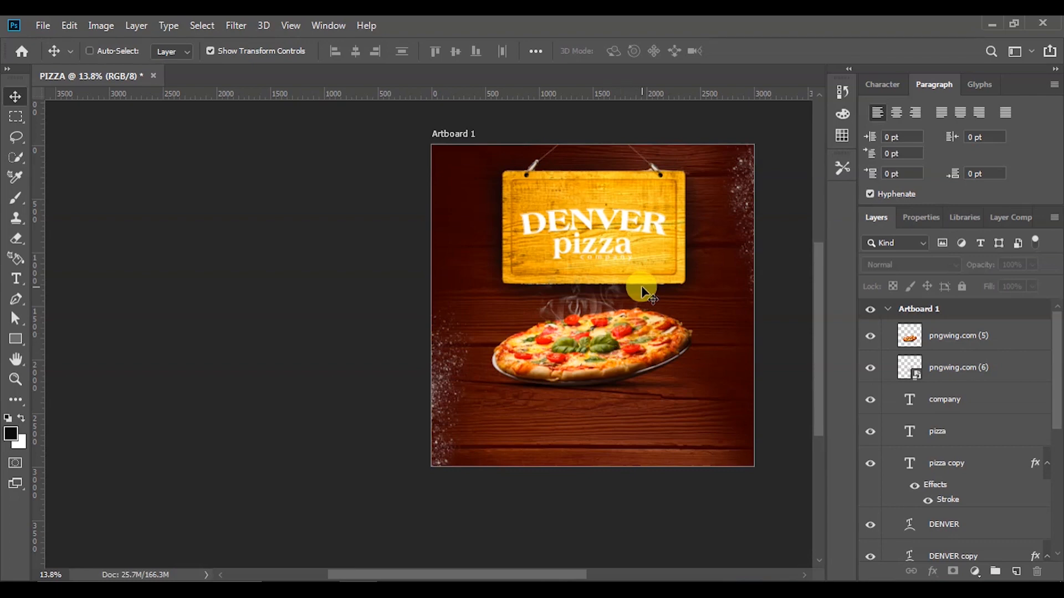
scroll(638, 286, up, 3)
scroll(639, 287, down, 4)
scroll(737, 241, up, 3)
scroll(765, 232, down, 2)
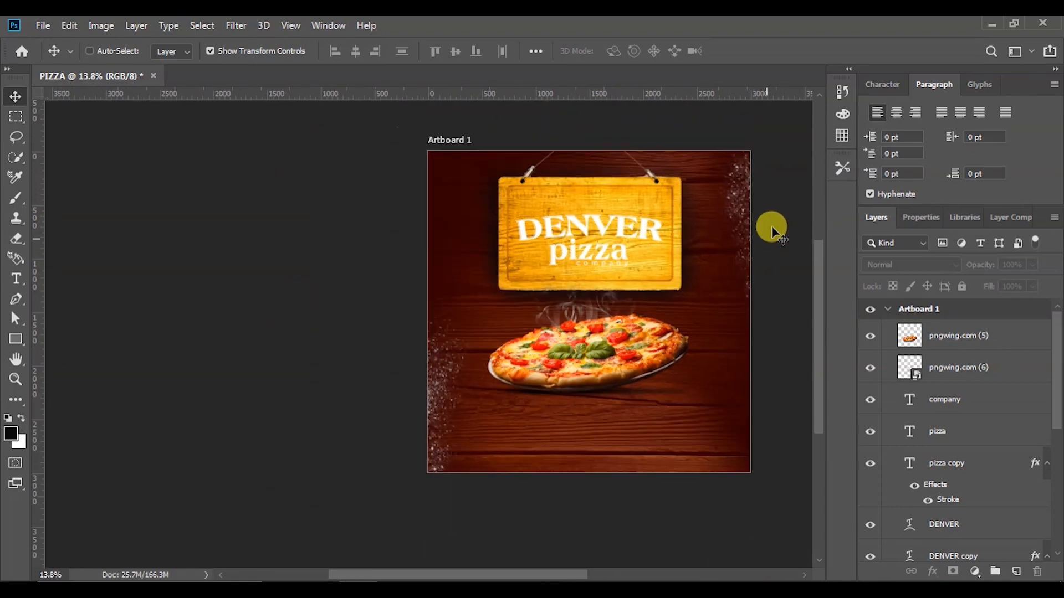
scroll(776, 211, up, 3)
scroll(709, 235, down, 3)
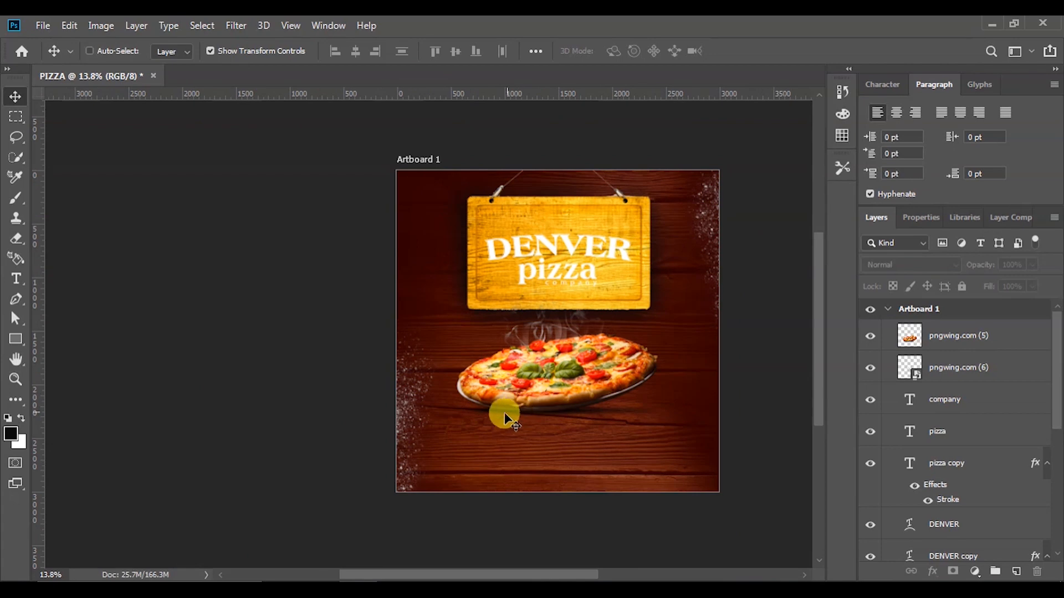
scroll(501, 418, up, 2)
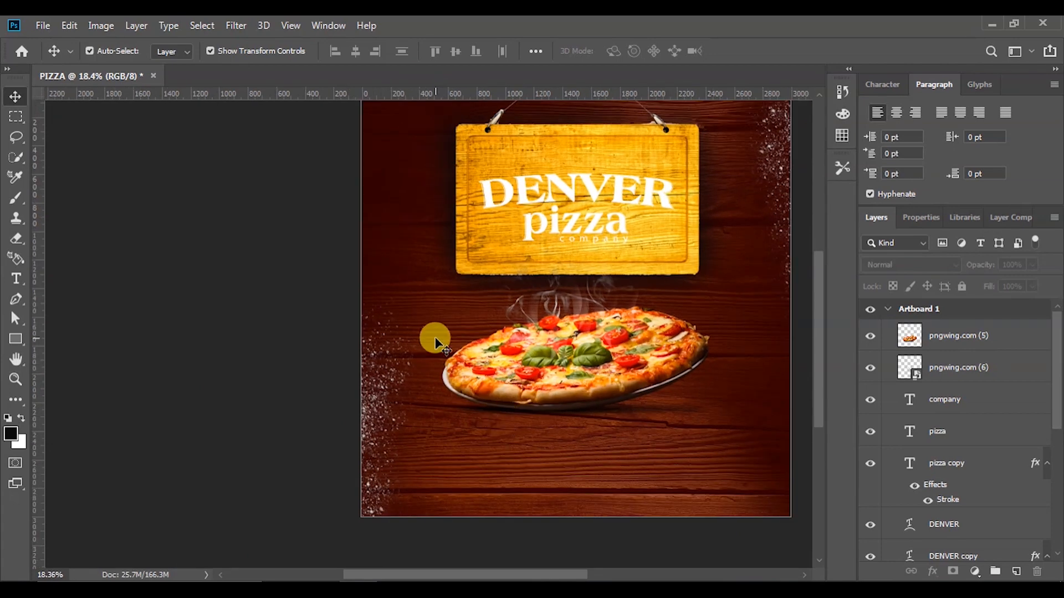
scroll(573, 442, up, 1)
scroll(574, 442, up, 1)
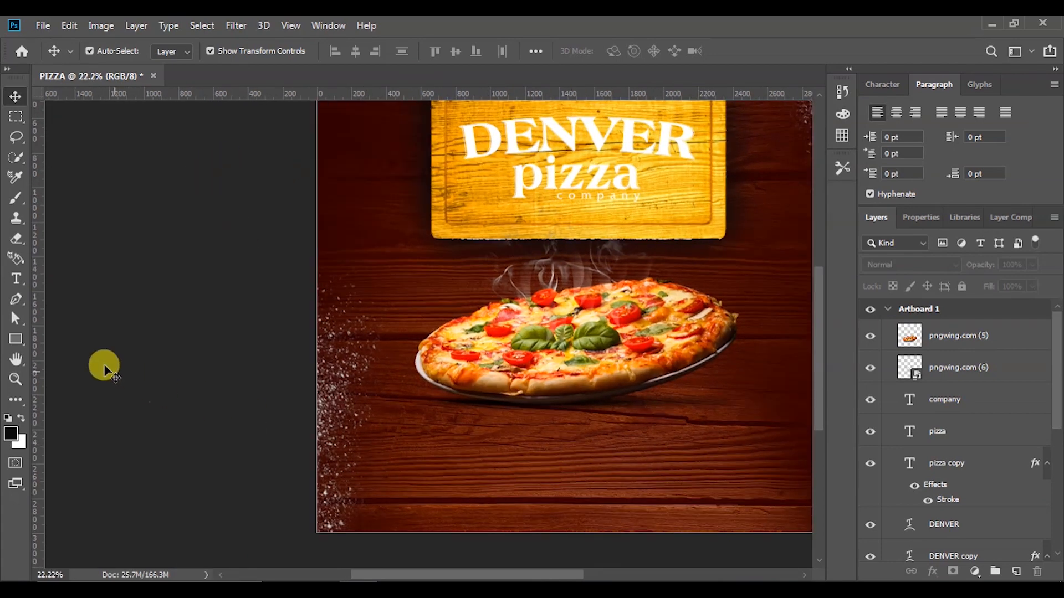
Start a text line below the pizza with tracking 0 and begin typing ENJOY FREE CHEESE in capitals
click(20, 282)
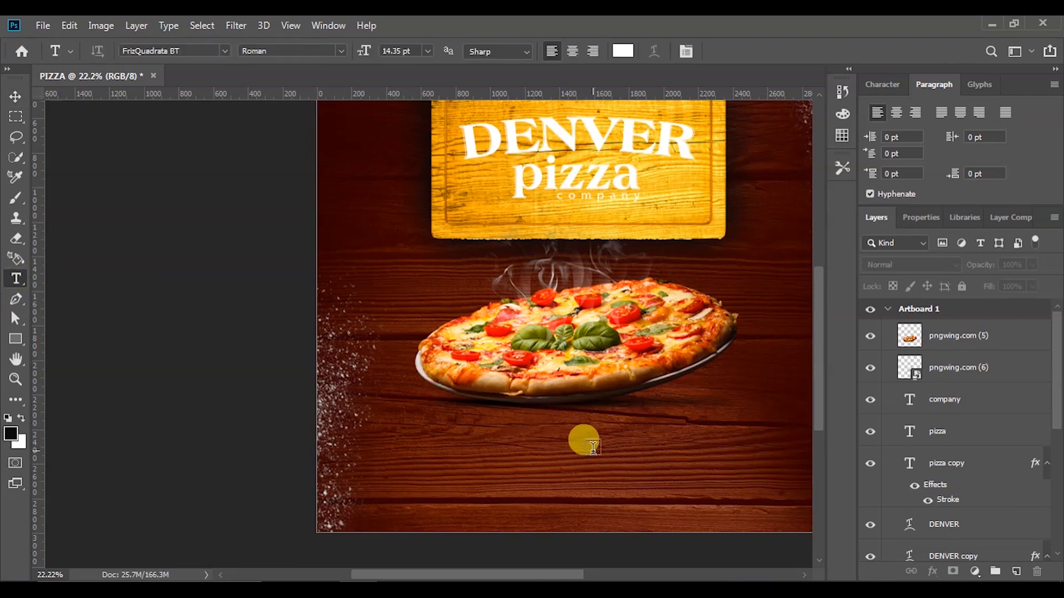
click(504, 423)
key(Caps_Lock)
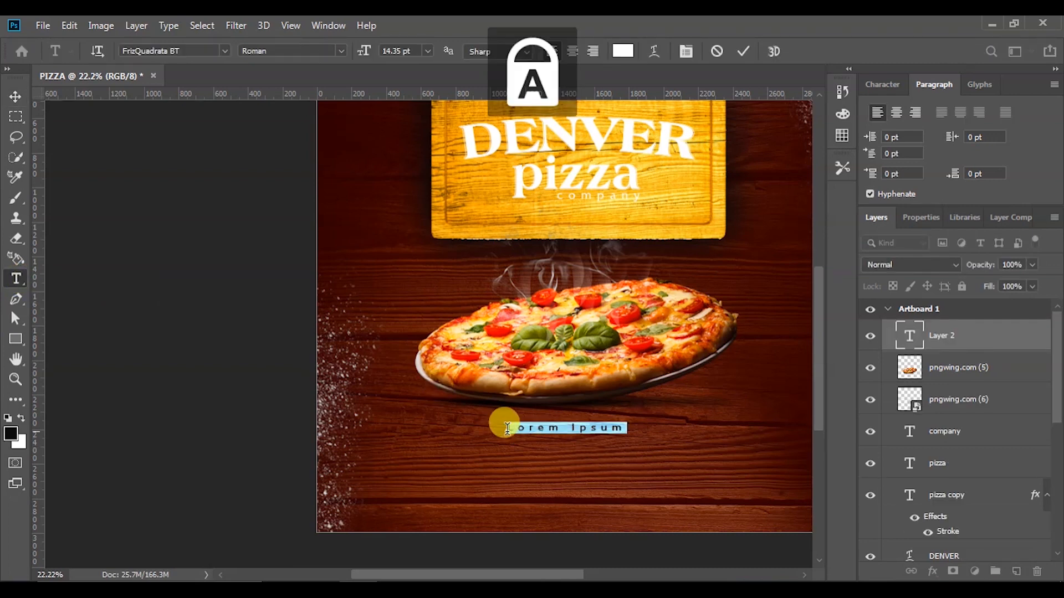
click(922, 216)
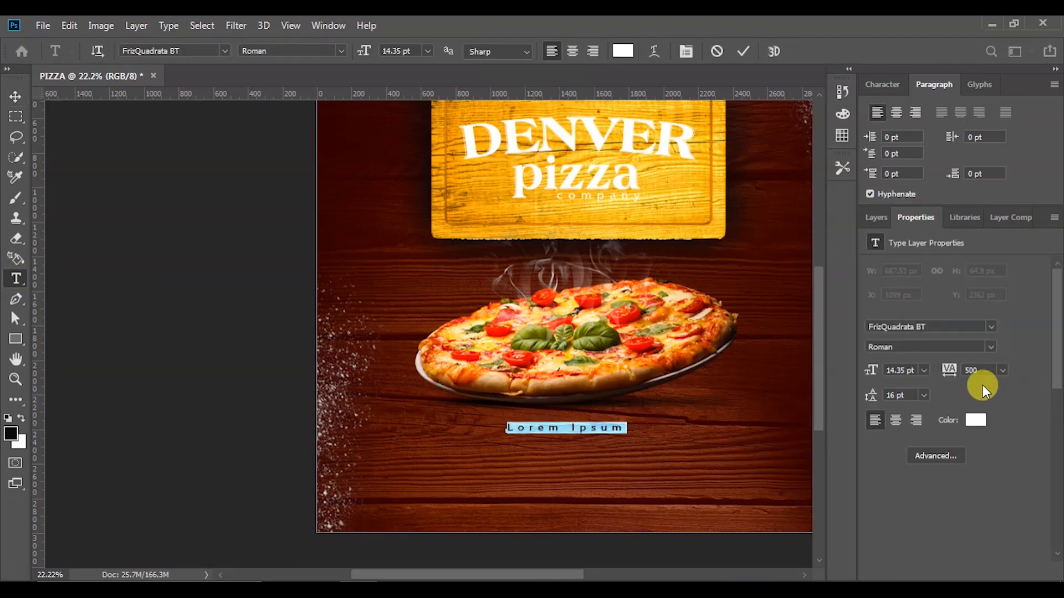
text(0)
key(Return)
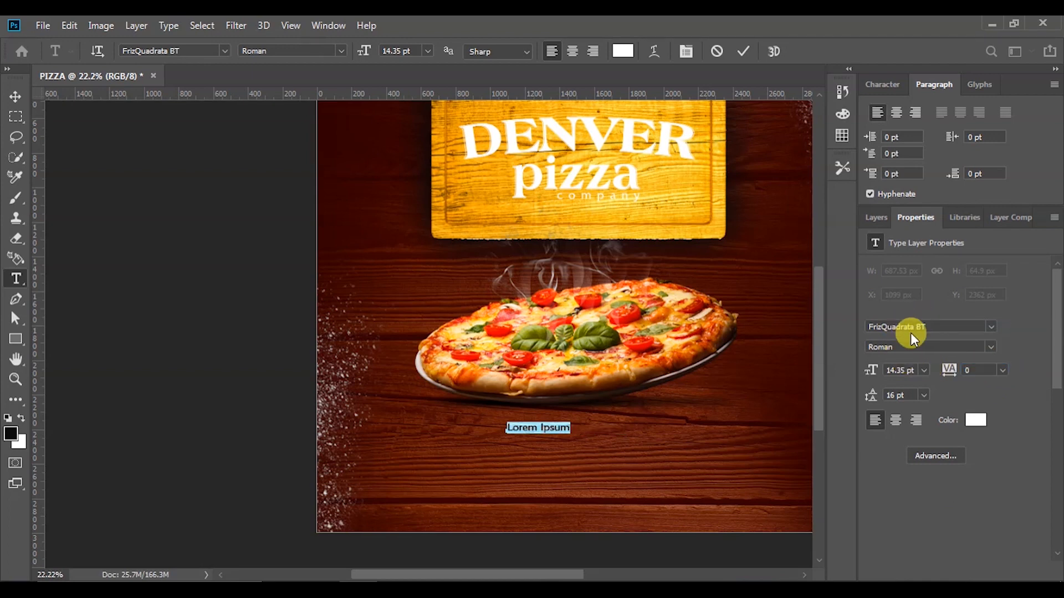
key(Caps_Lock)
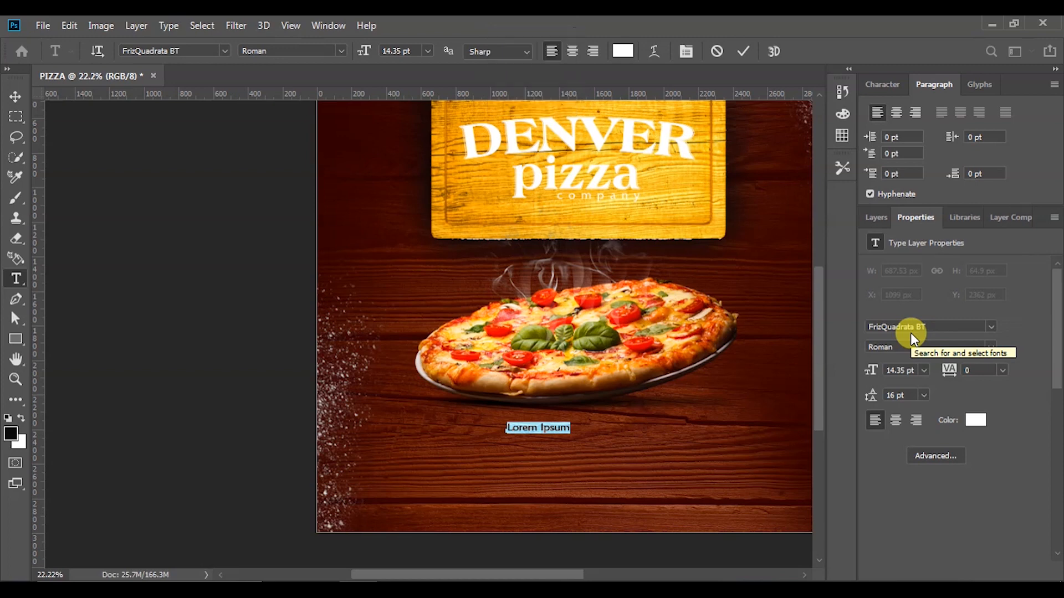
text(ENJOY FREE CHEESE)
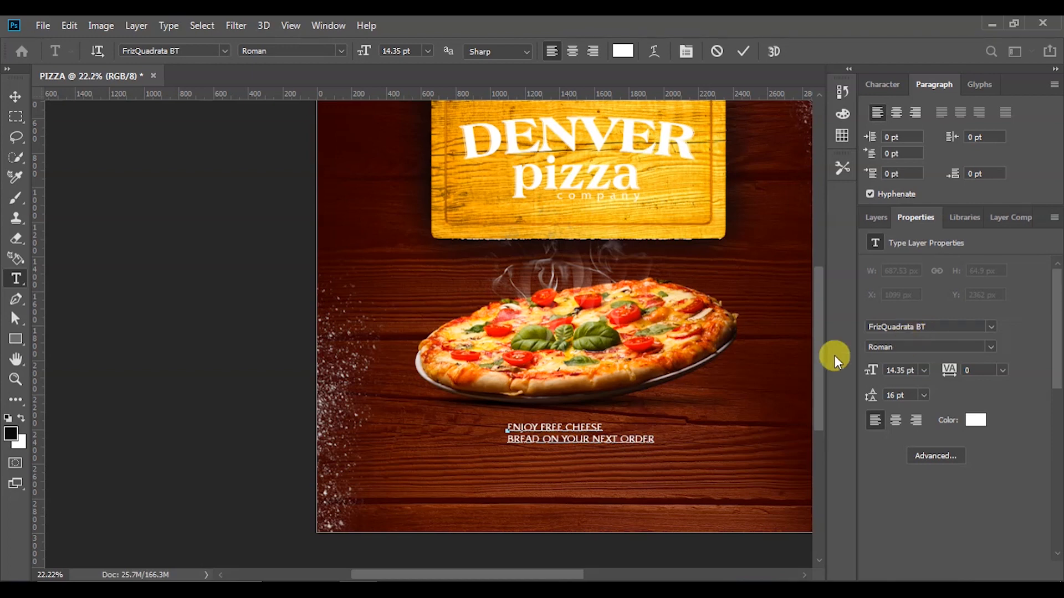
Commit the two-line offer text, centre-align its lines, and centre it horizontally on the artboard
click(416, 265)
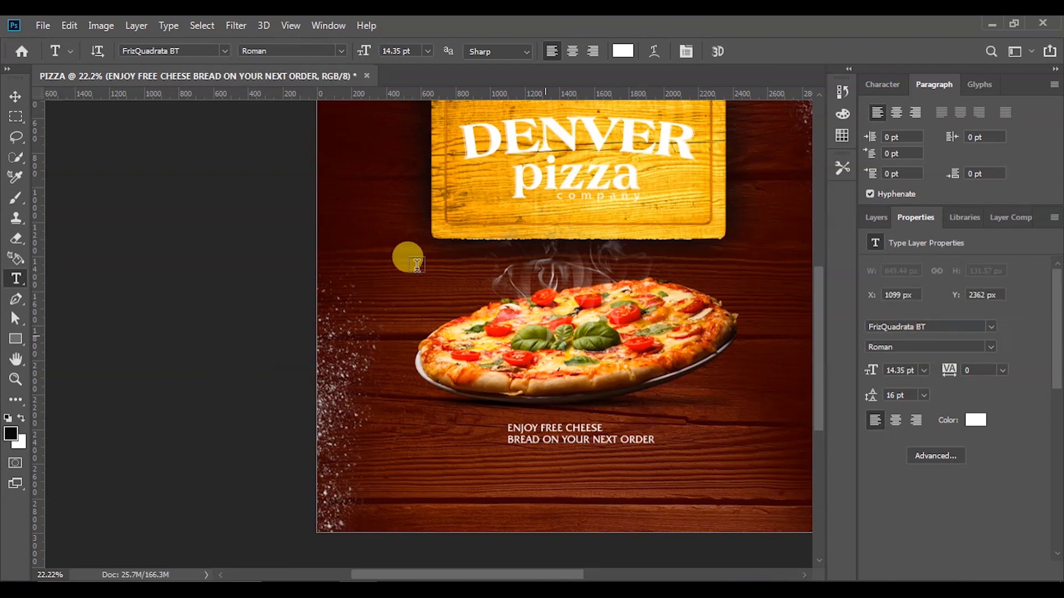
click(21, 113)
click(20, 102)
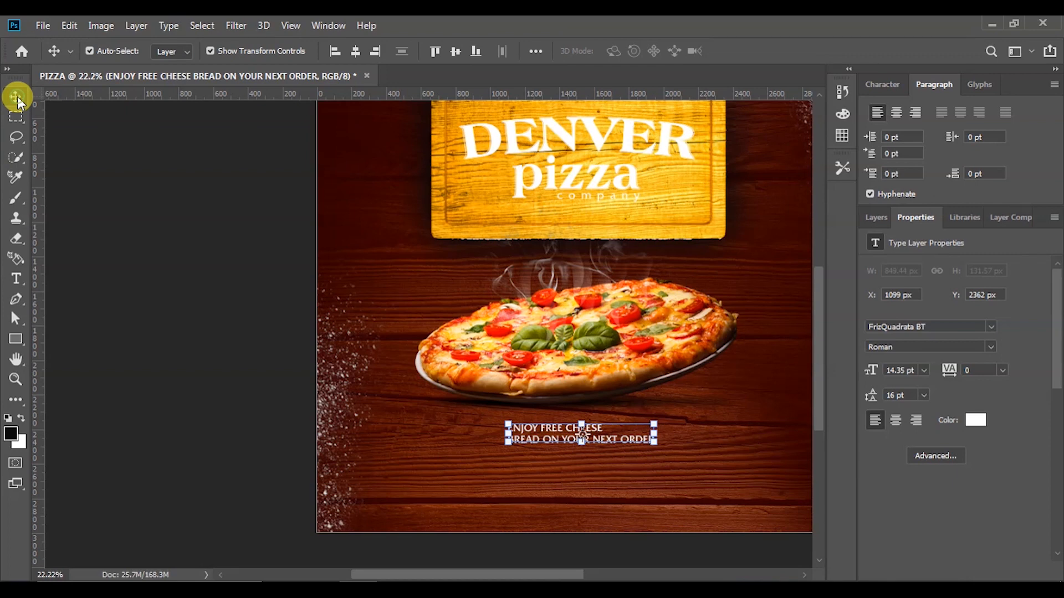
click(897, 420)
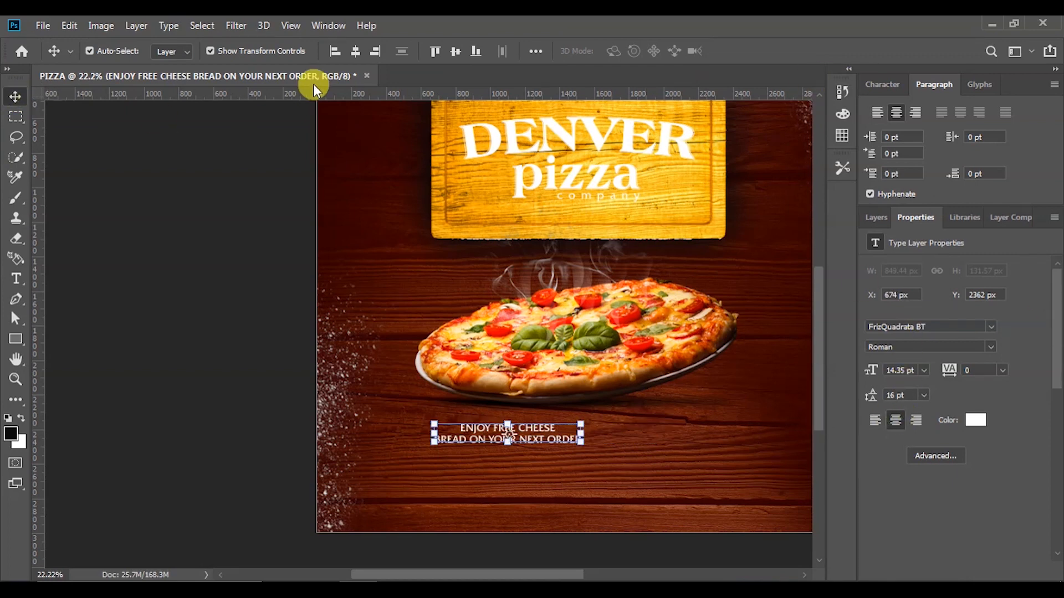
click(357, 50)
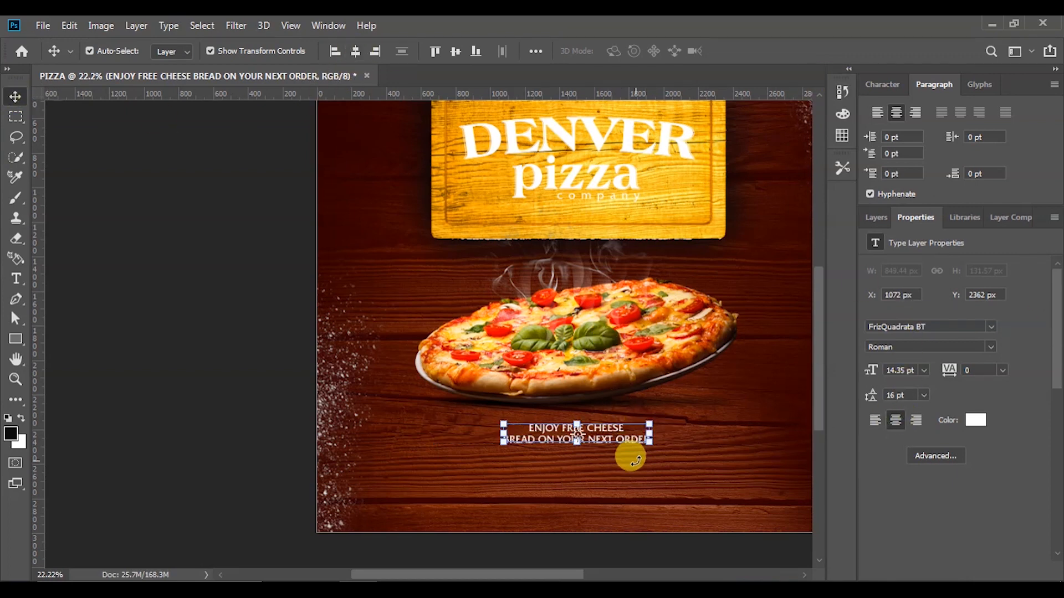
scroll(630, 451, down, 1)
scroll(631, 460, up, 2)
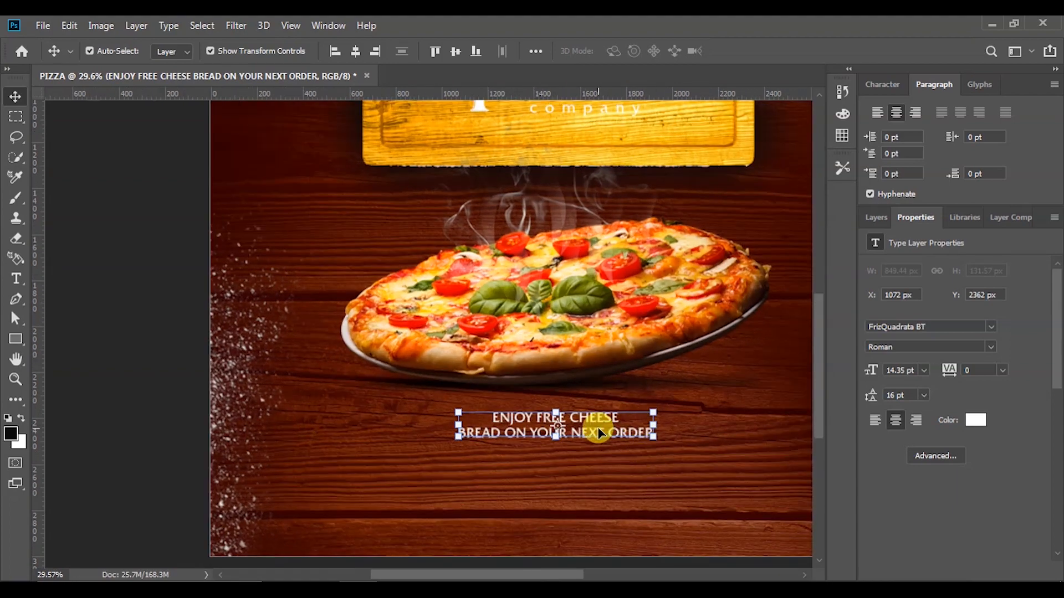
scroll(597, 438, down, 9)
click(783, 390)
scroll(591, 435, up, 3)
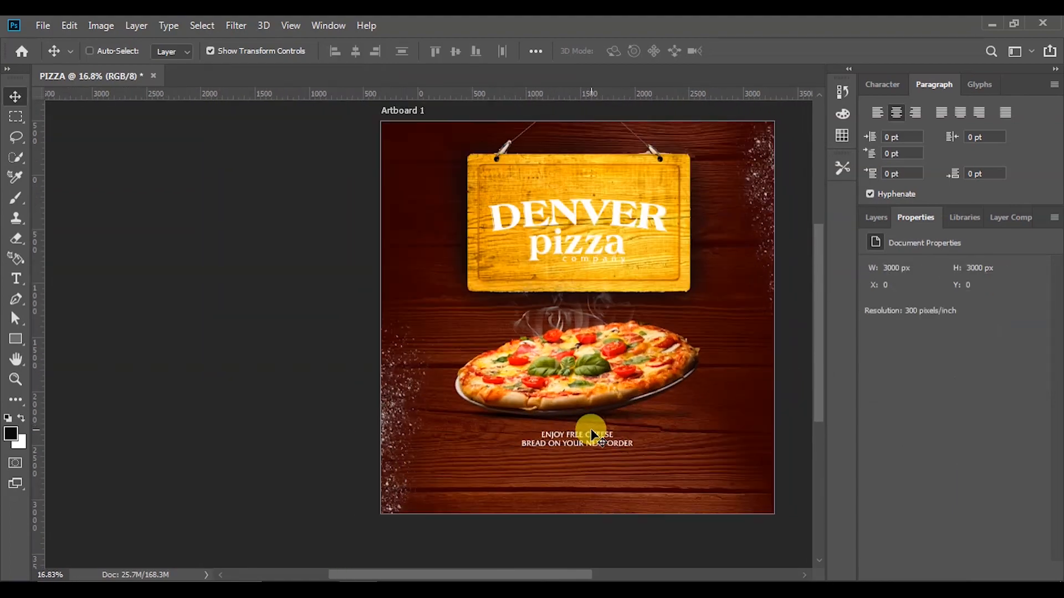
scroll(592, 436, up, 1)
Enlarge the offer text to about 148%, re-centre it, and nudge it down slightly
ctrl+click(589, 434)
drag(639, 429, 668, 415)
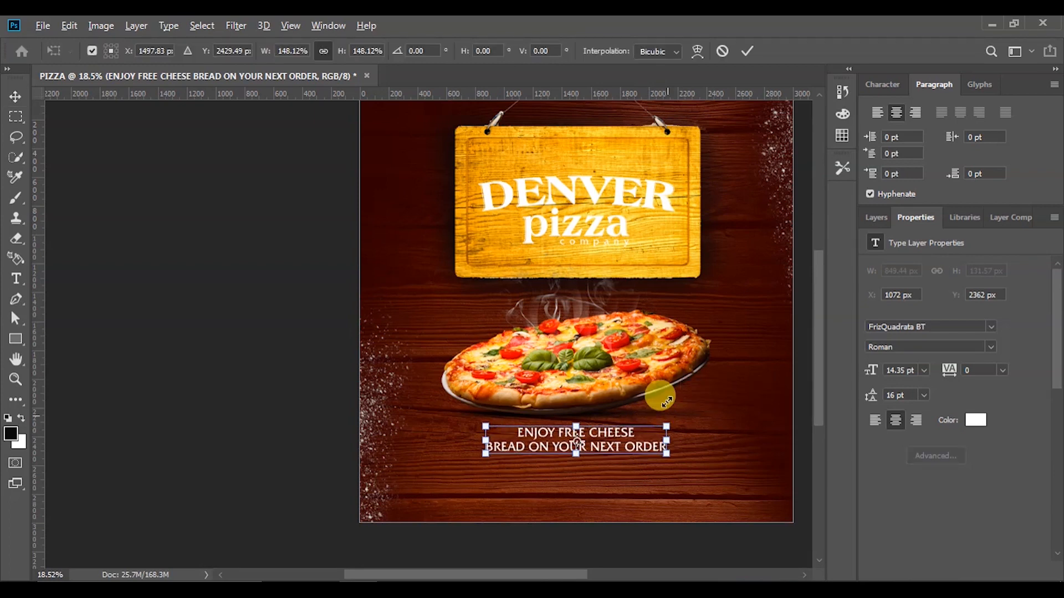
click(745, 50)
click(357, 52)
key(shift+Down)
key(shift+Down)
scroll(668, 394, down, 4)
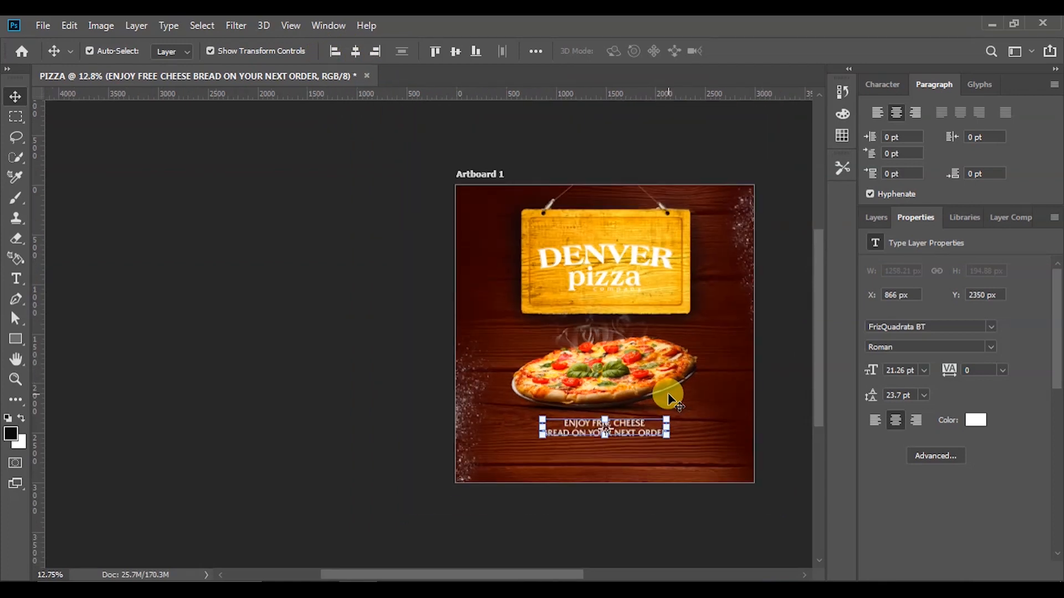
scroll(667, 393, up, 4)
click(803, 410)
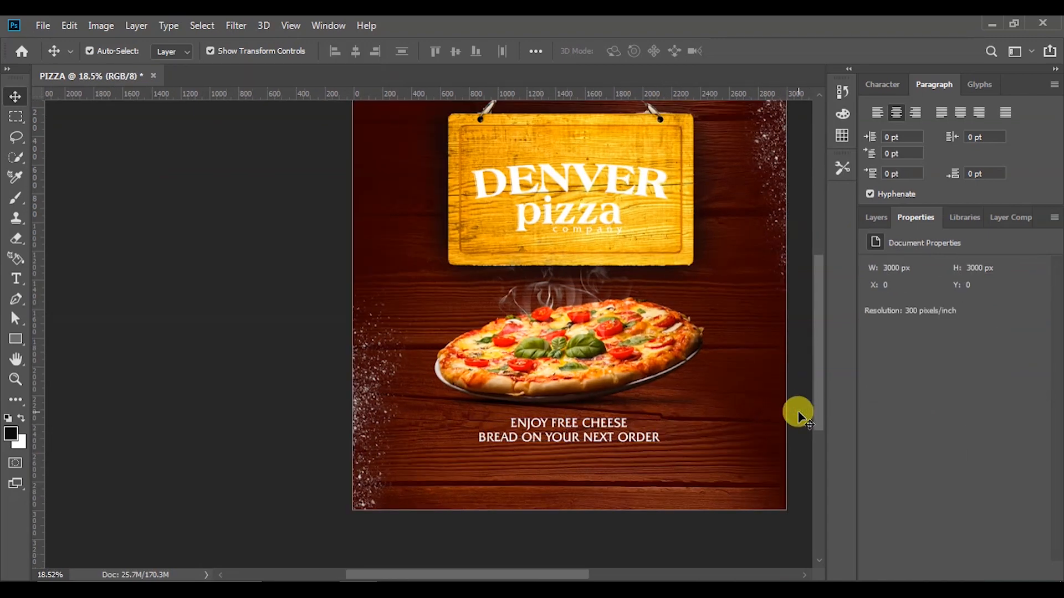
Shrink the pizza and steam layers to about 96% and raise them slightly
click(565, 349)
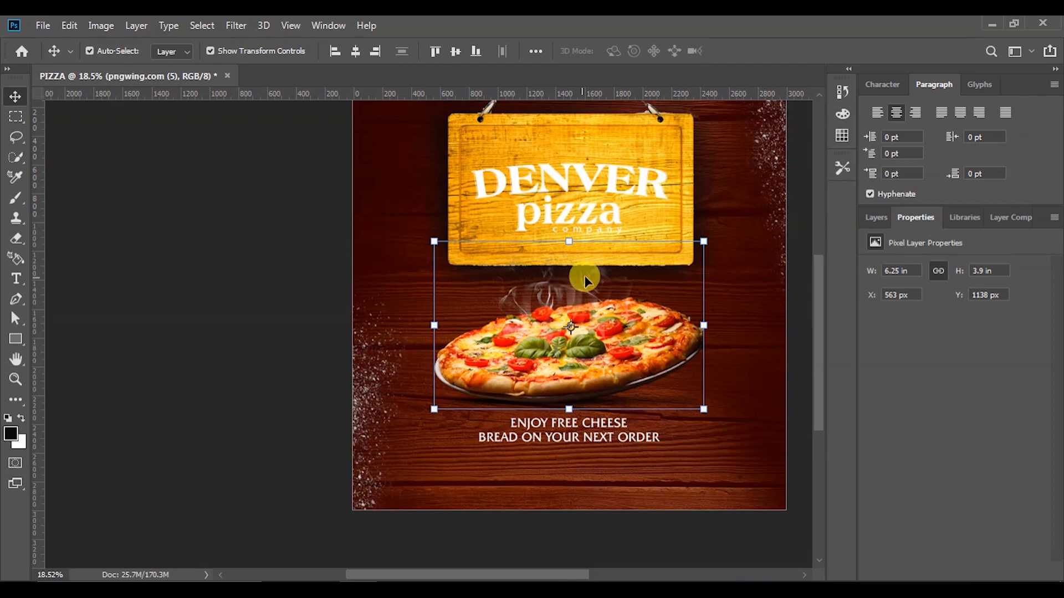
click(875, 219)
shift+click(894, 397)
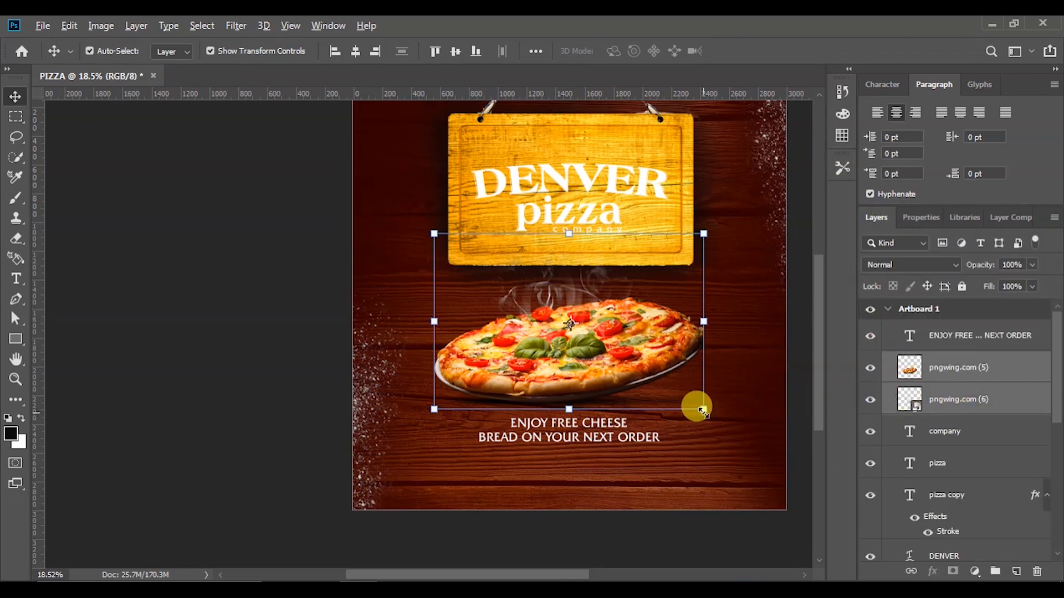
drag(700, 407, 700, 409)
key(shift+Up)
key(shift+Up)
key(shift+Up)
key(shift+Up)
key(shift+Up)
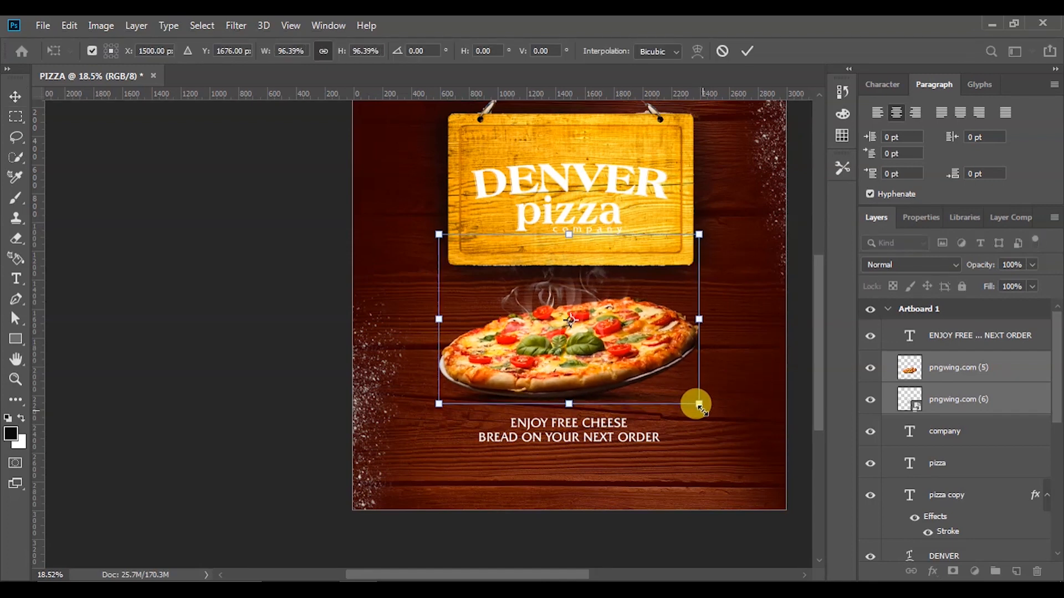
key(shift+Up)
key(shift+Up)
key(shift+Up)
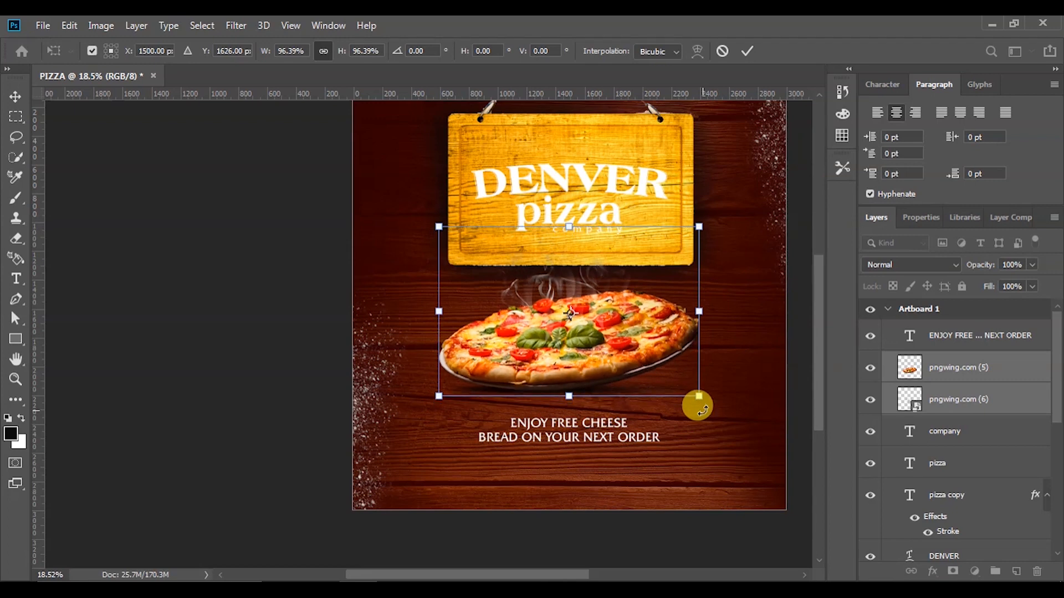
click(746, 50)
click(221, 311)
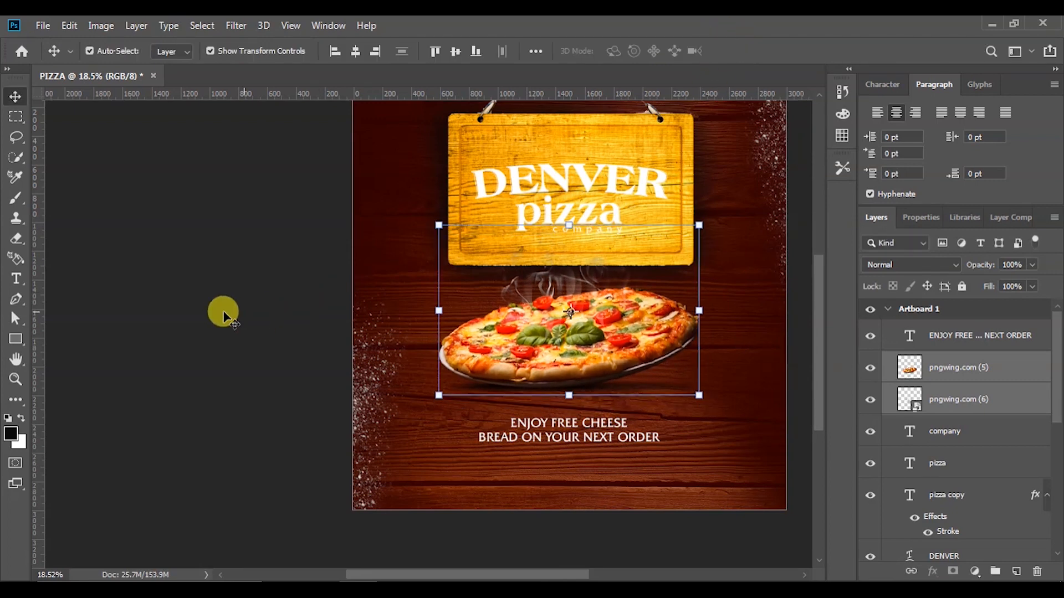
Nudge the offer text up closer beneath the pizza
click(552, 442)
key(shift+Up)
key(shift+Up)
key(shift+Up)
key(shift+Up)
key(shift+Up)
key(shift+Up)
key(shift+Up)
key(shift+Up)
key(shift+Up)
key(shift+Up)
key(shift+Up)
click(245, 390)
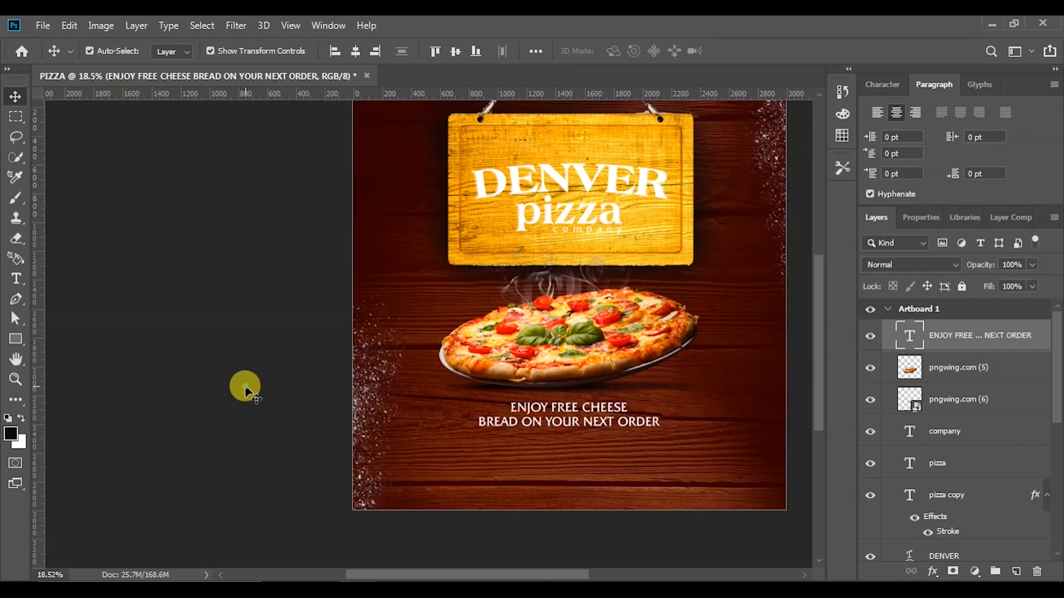
scroll(446, 439, down, 3)
scroll(612, 285, up, 3)
scroll(605, 403, down, 2)
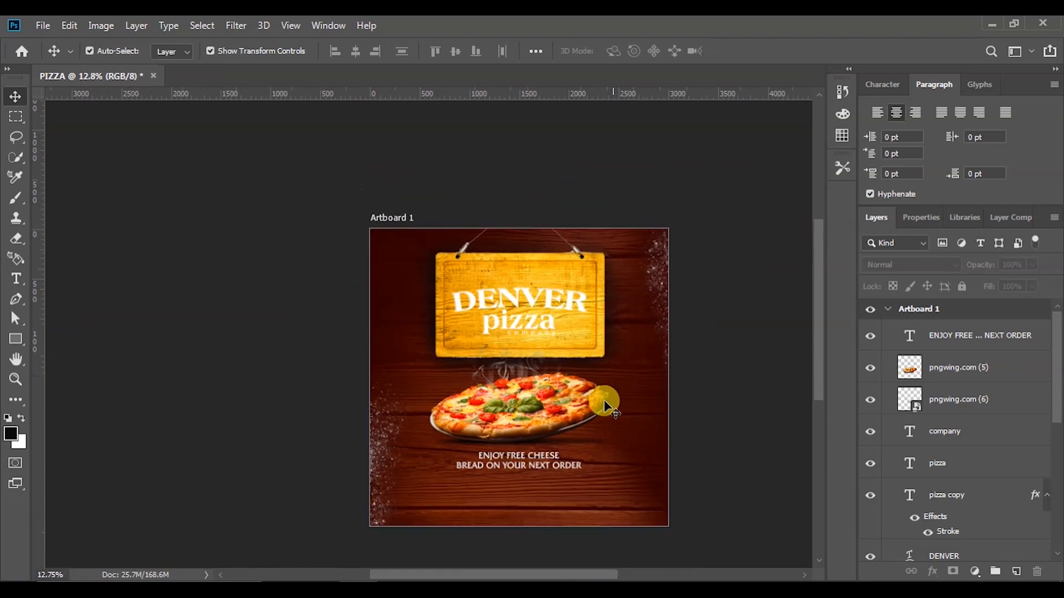
scroll(564, 504, up, 2)
scroll(578, 409, down, 1)
scroll(576, 383, up, 2)
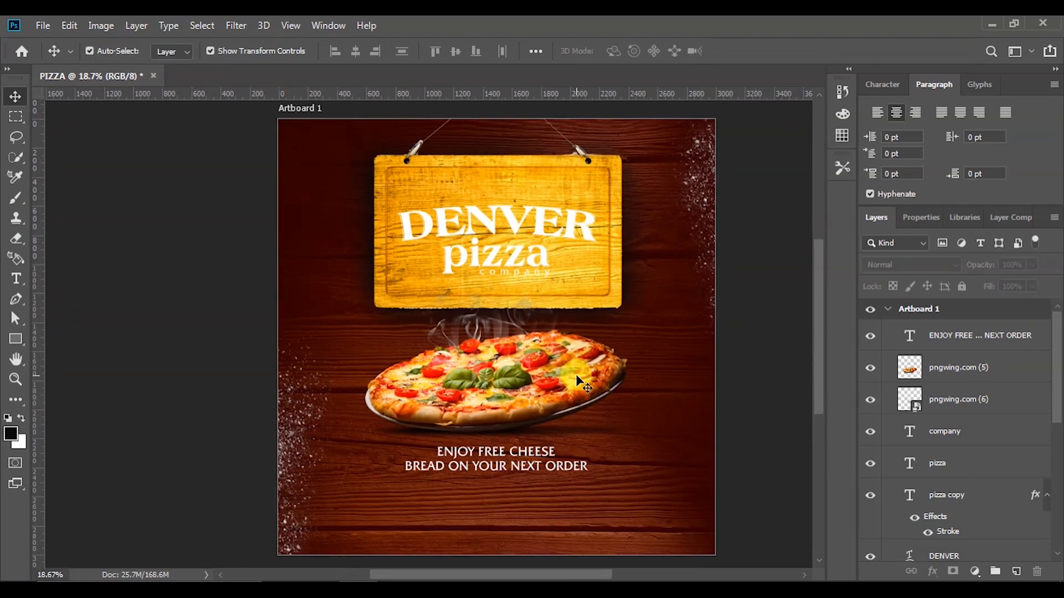
Reselect the offer text layer to prepare for another text line below it
click(806, 351)
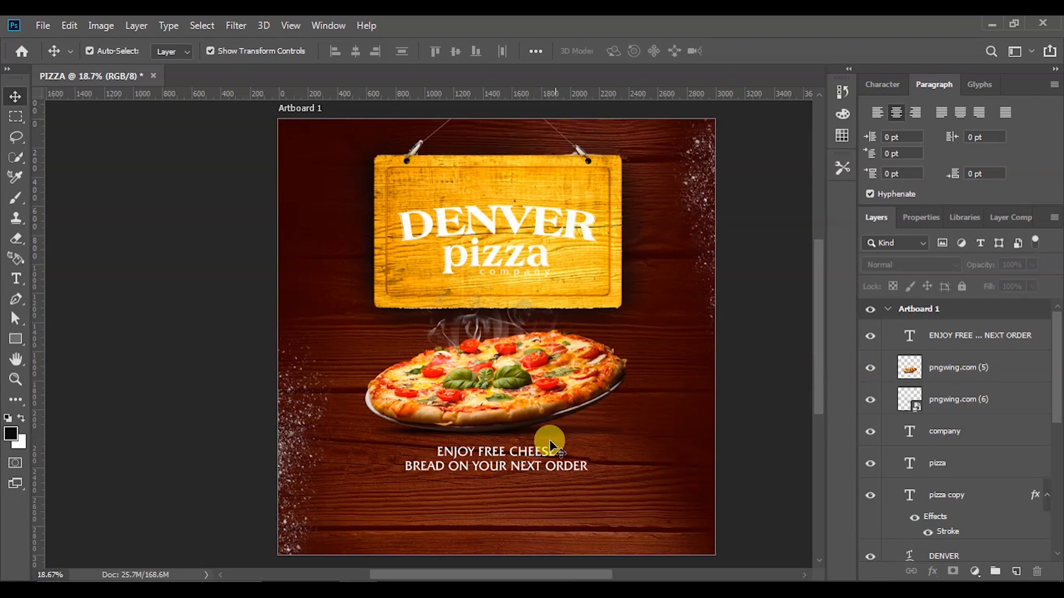
scroll(549, 449, down, 1)
scroll(492, 468, up, 2)
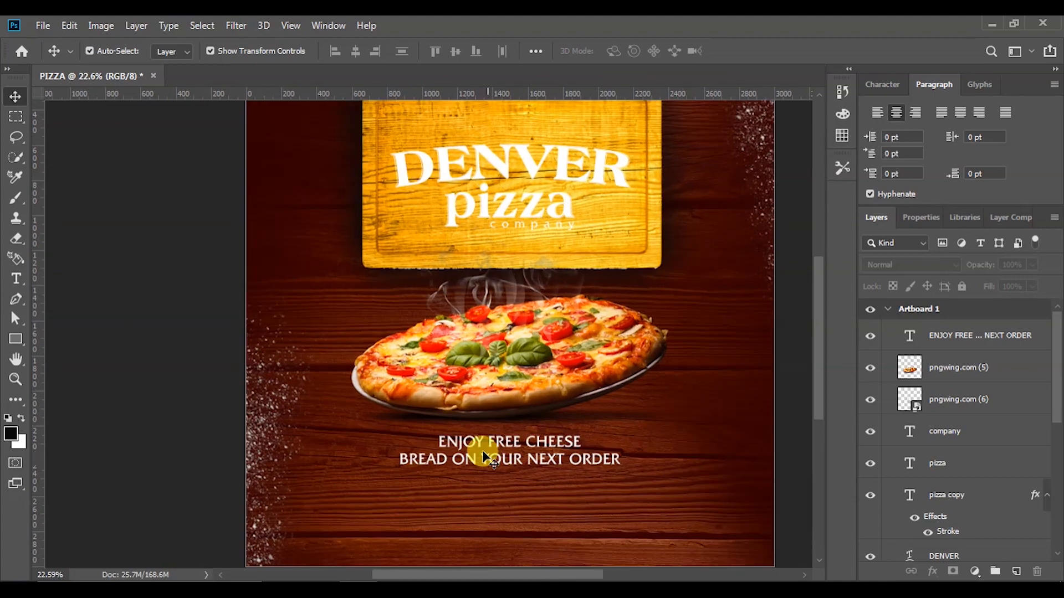
click(479, 452)
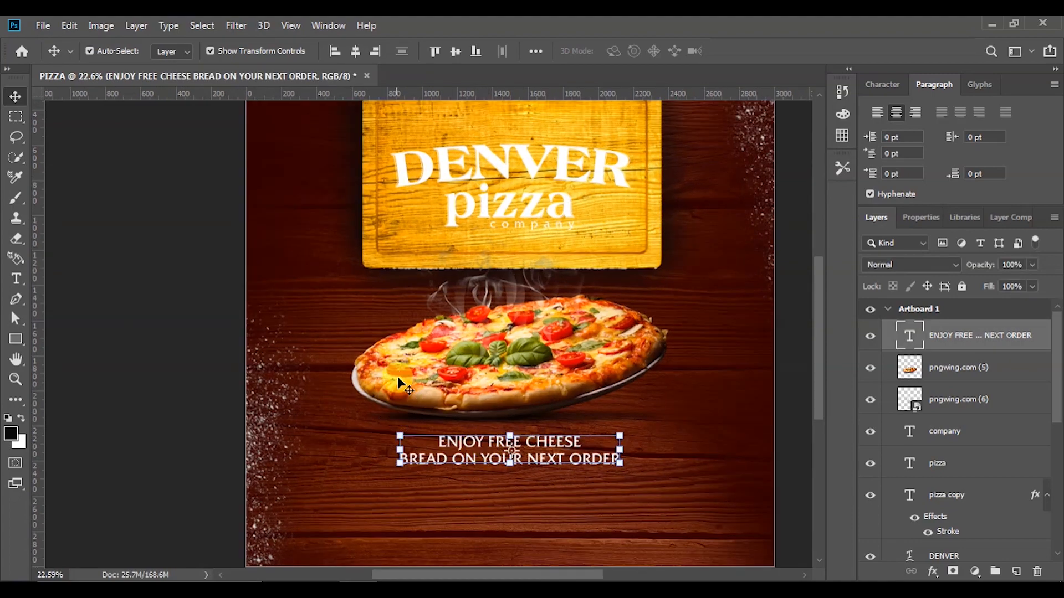
scroll(424, 422, down, 2)
scroll(425, 423, down, 1)
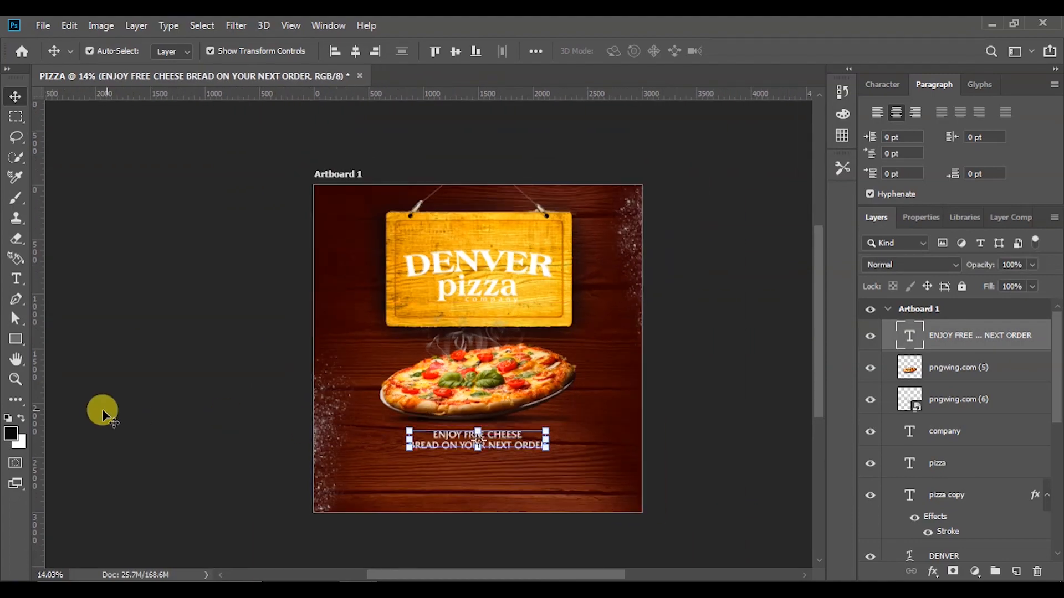
click(17, 279)
Add the line '($10 delivery minimum applies)' below the offer text and commit it
click(412, 473)
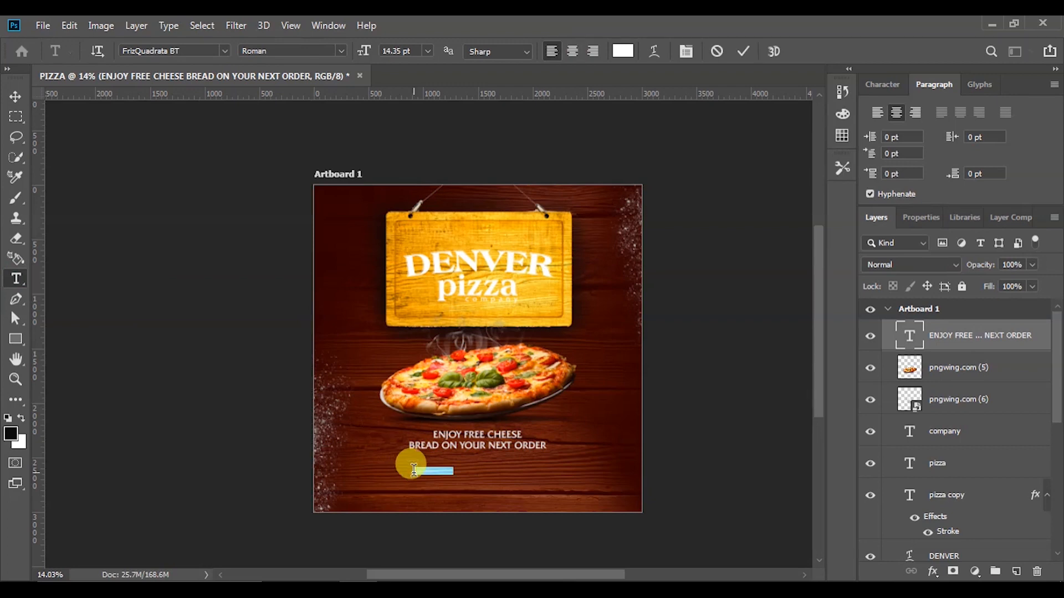
scroll(392, 492, up, 3)
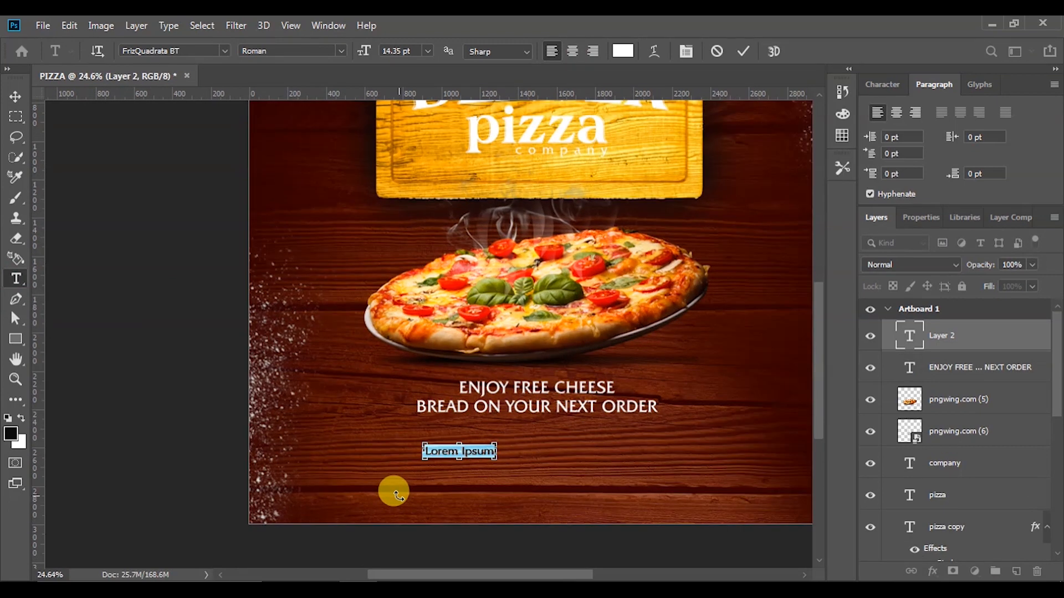
scroll(394, 495, up, 2)
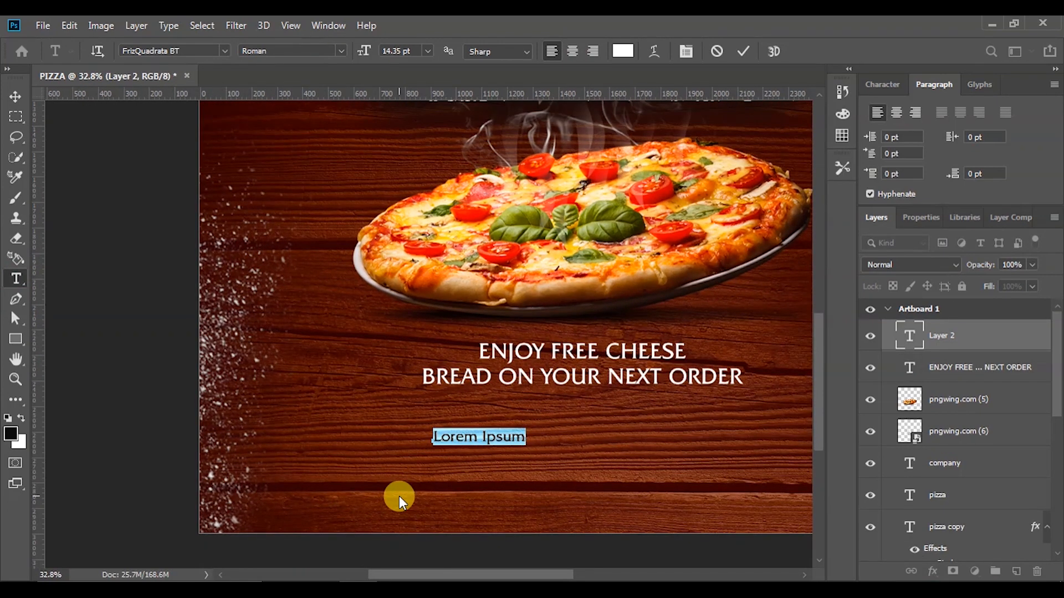
key(BackSpace)
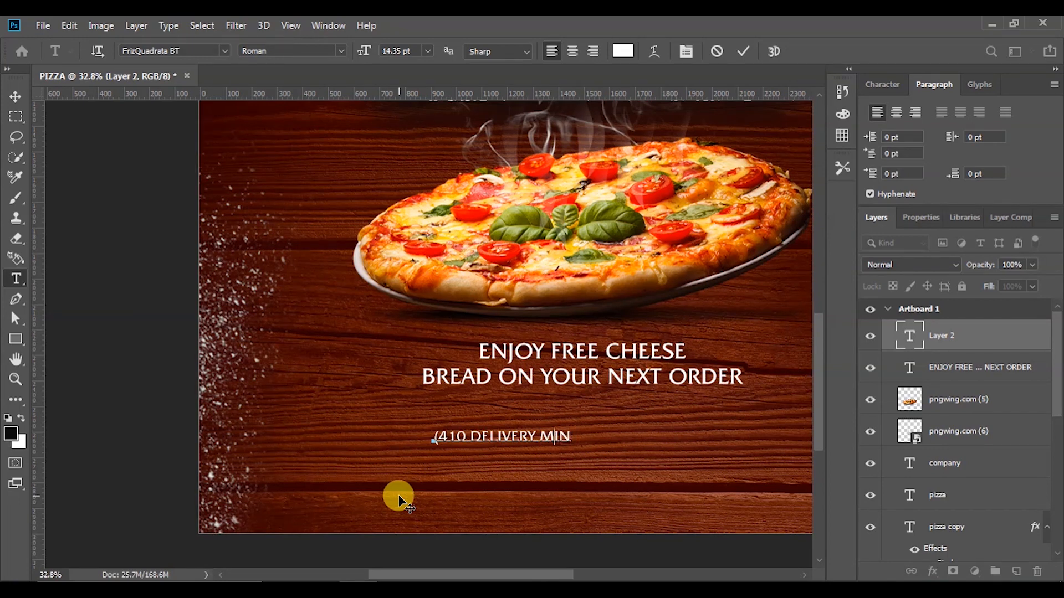
key(Left)
key(Return)
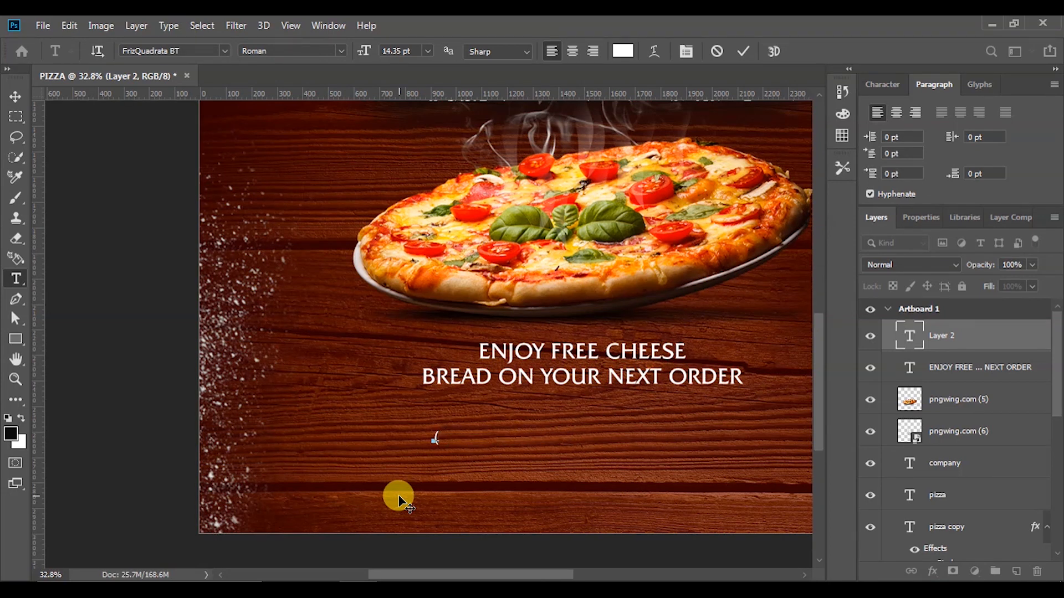
text($)
key(Caps_Lock)
text(10 delivery minimum applies))
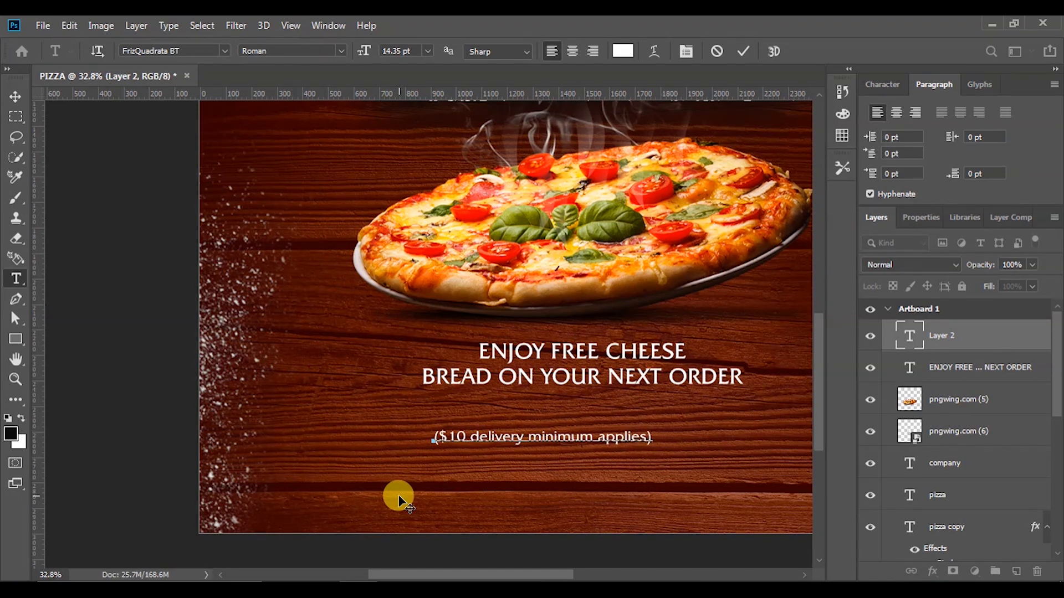
click(742, 52)
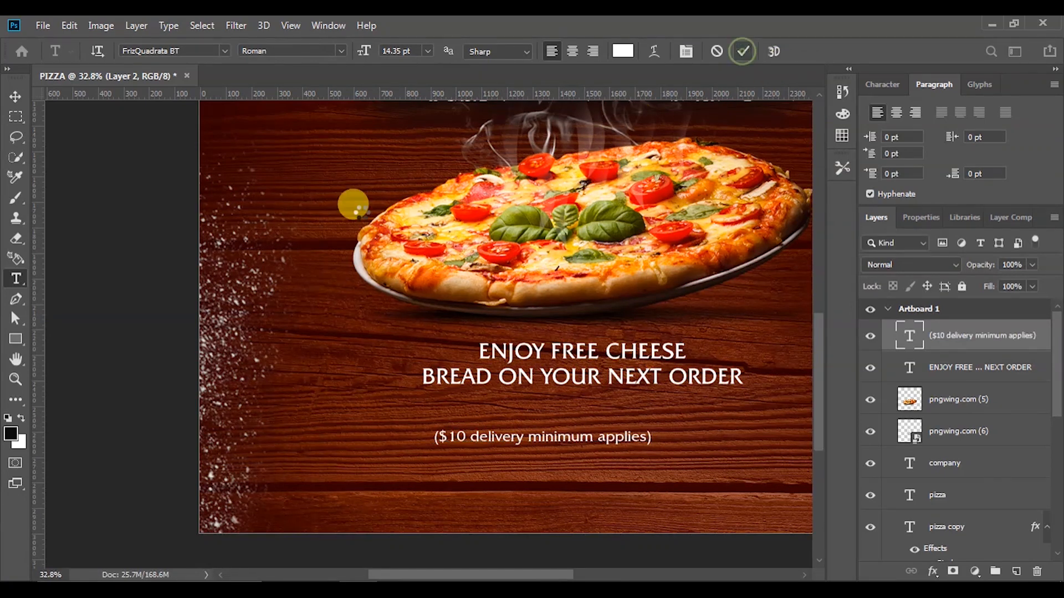
click(15, 95)
drag(573, 440, 610, 402)
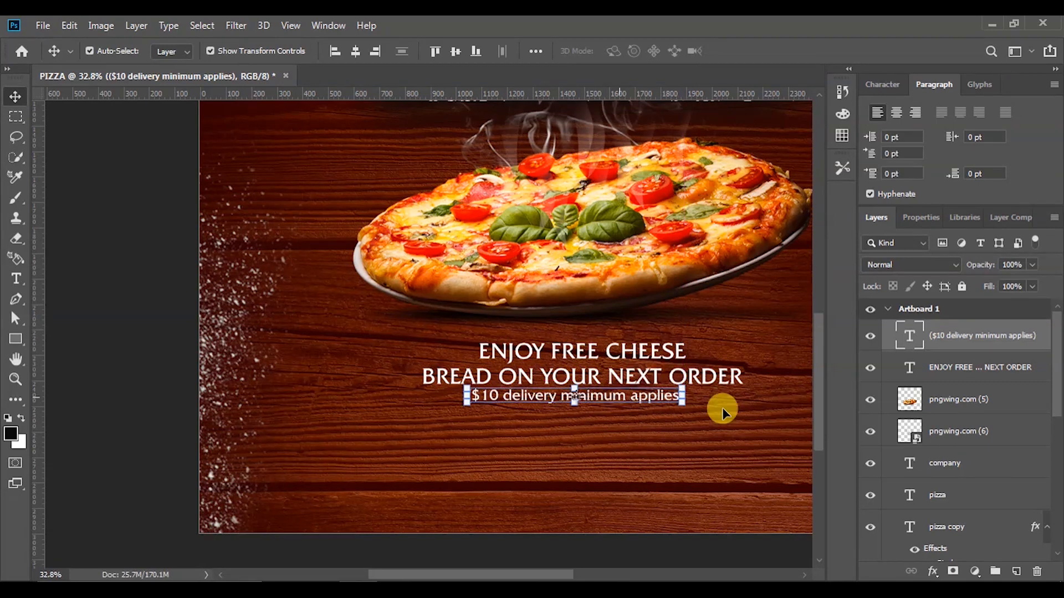
click(914, 217)
click(980, 371)
text(200)
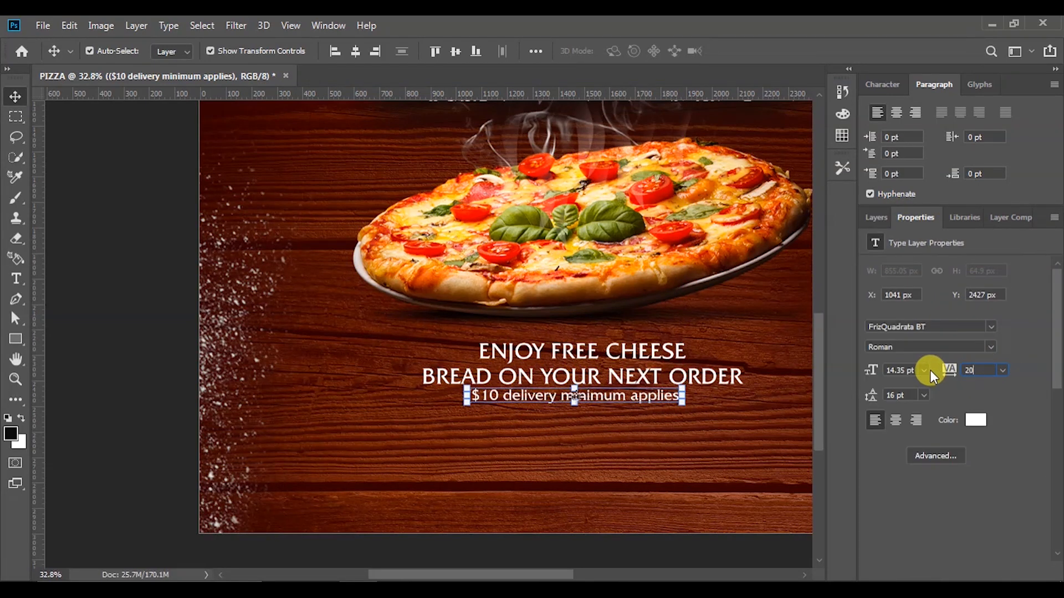
key(Return)
drag(764, 399, 684, 396)
click(742, 52)
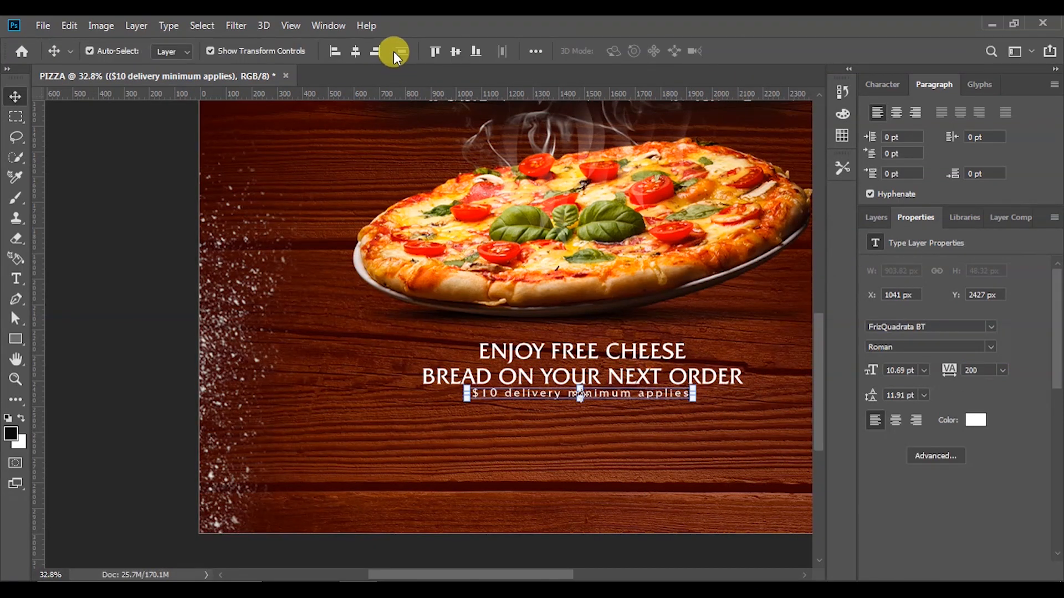
click(354, 51)
click(172, 308)
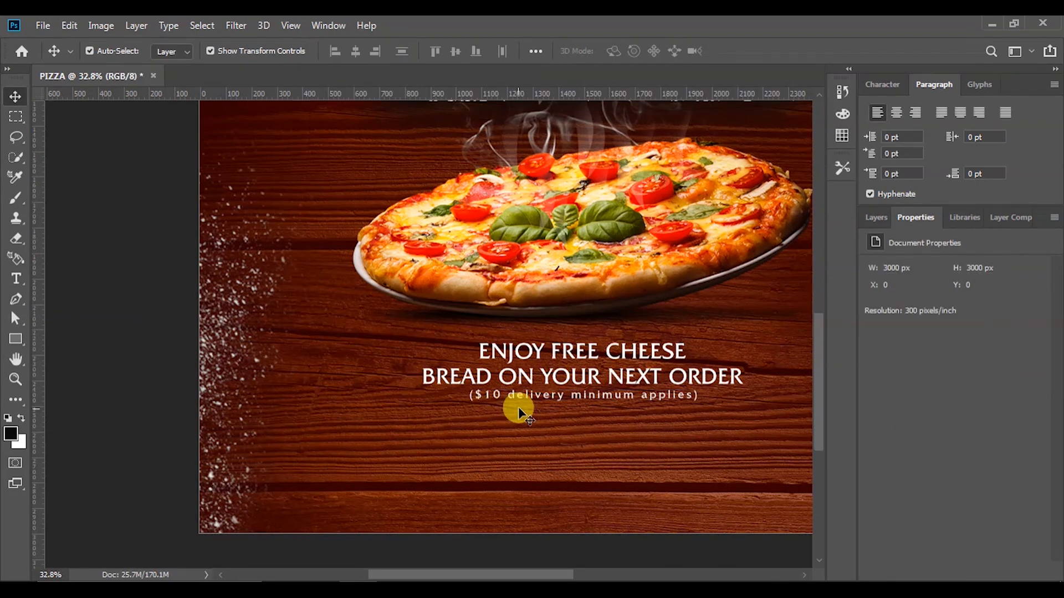
click(546, 398)
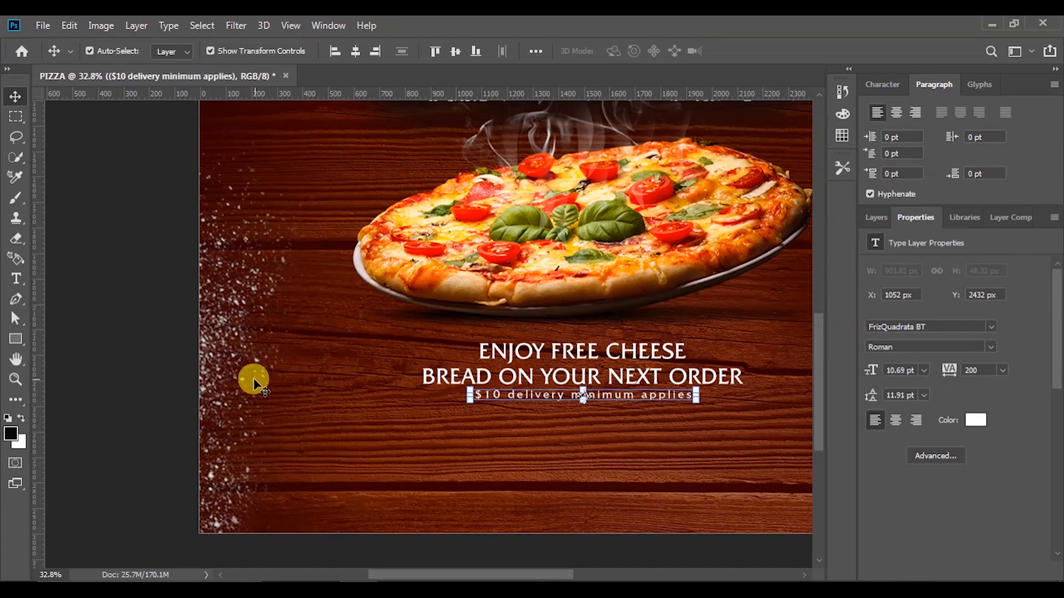
click(148, 357)
scroll(307, 420, down, 5)
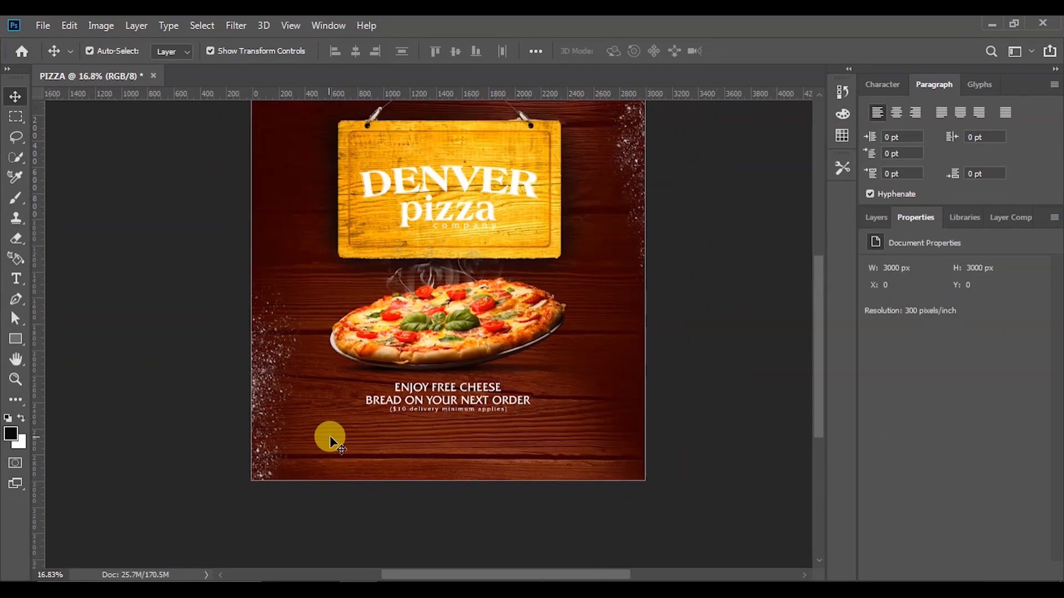
scroll(354, 450, up, 2)
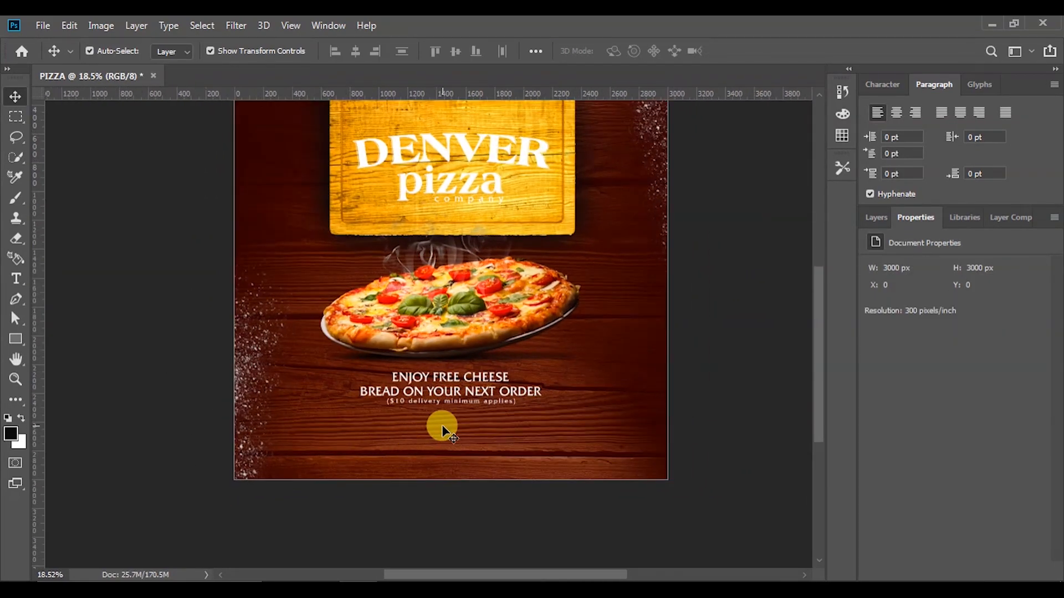
scroll(441, 428, up, 2)
scroll(441, 427, up, 3)
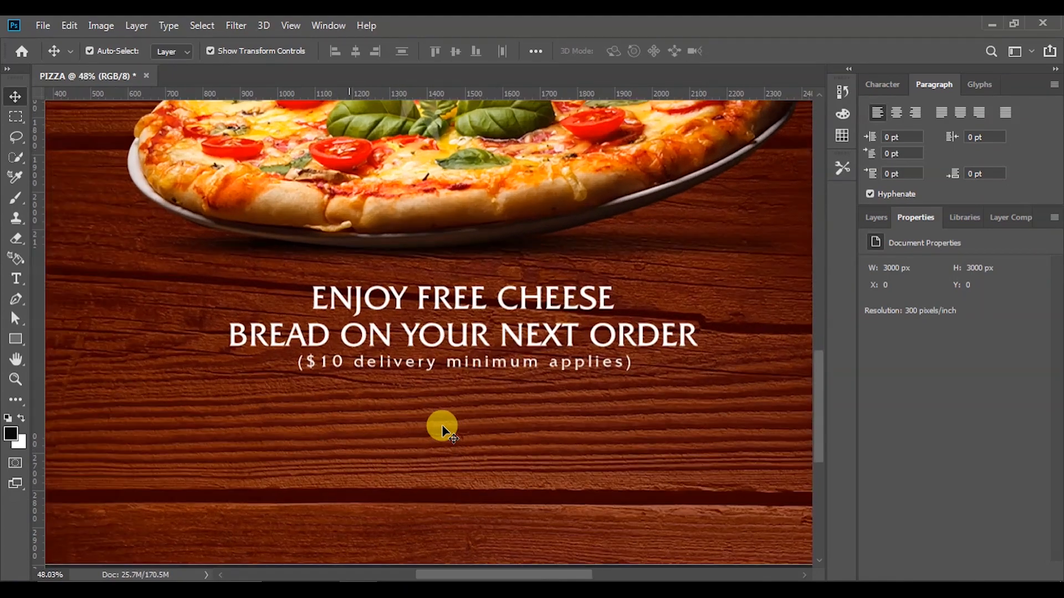
Duplicate the delivery-minimum line lower down and retype it as the shop's two-line street address
click(453, 372)
drag(439, 366, 443, 431)
double_click(444, 431)
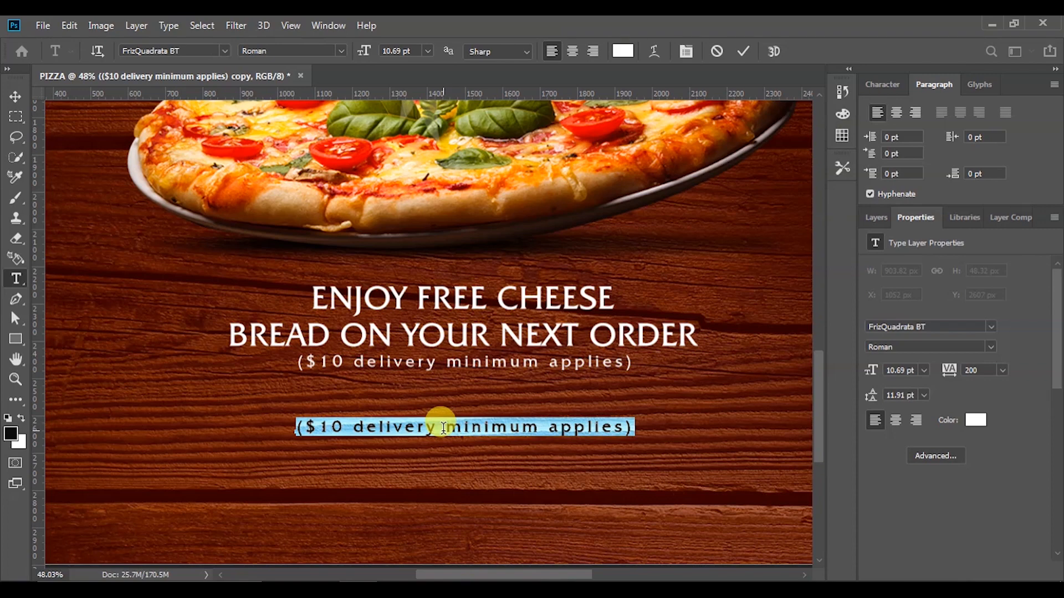
text(30)
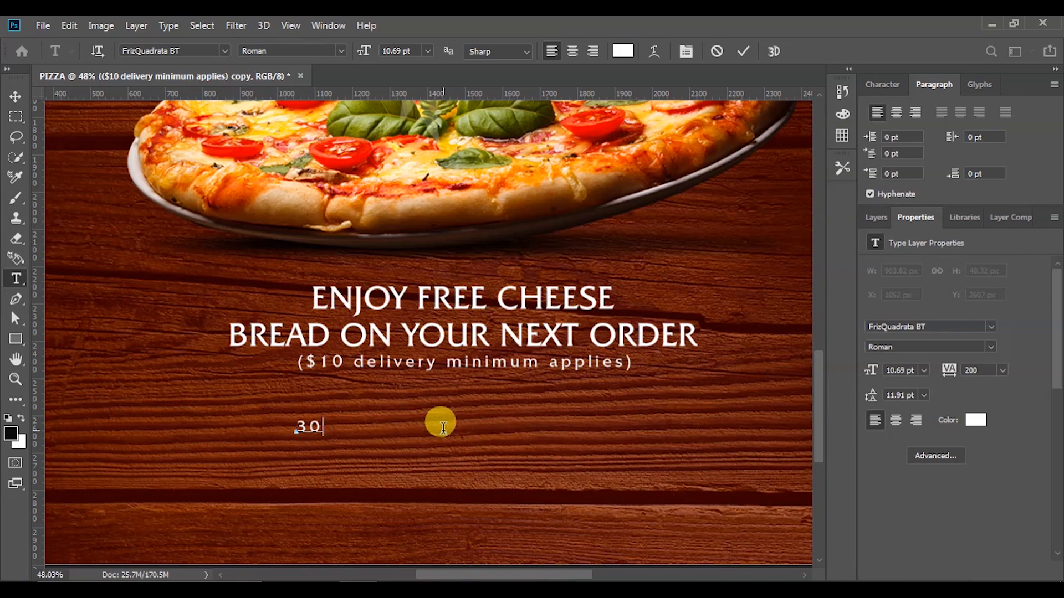
key(Caps_Lock)
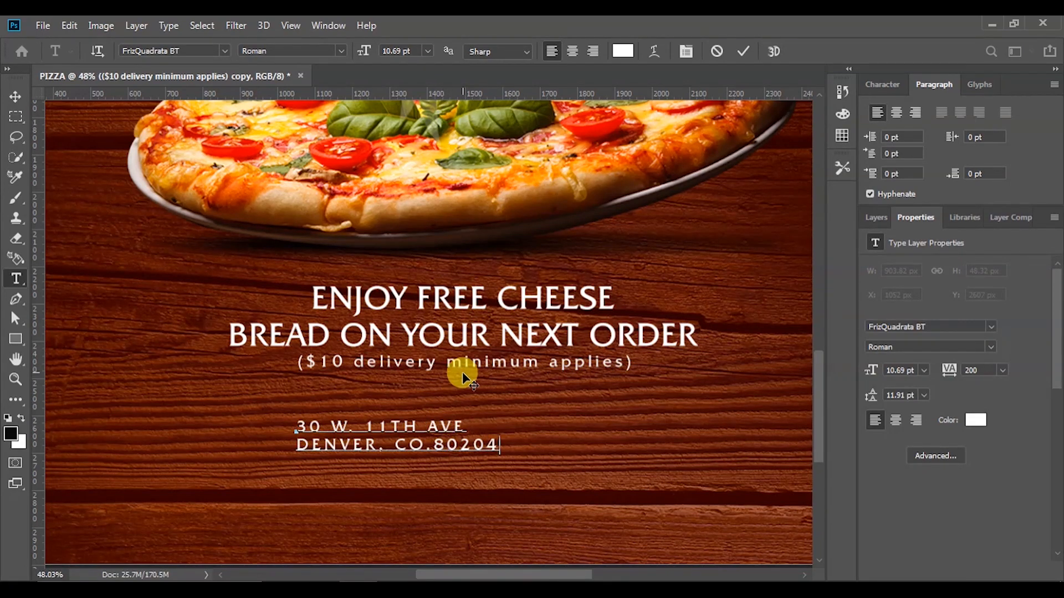
scroll(252, 407, down, 5)
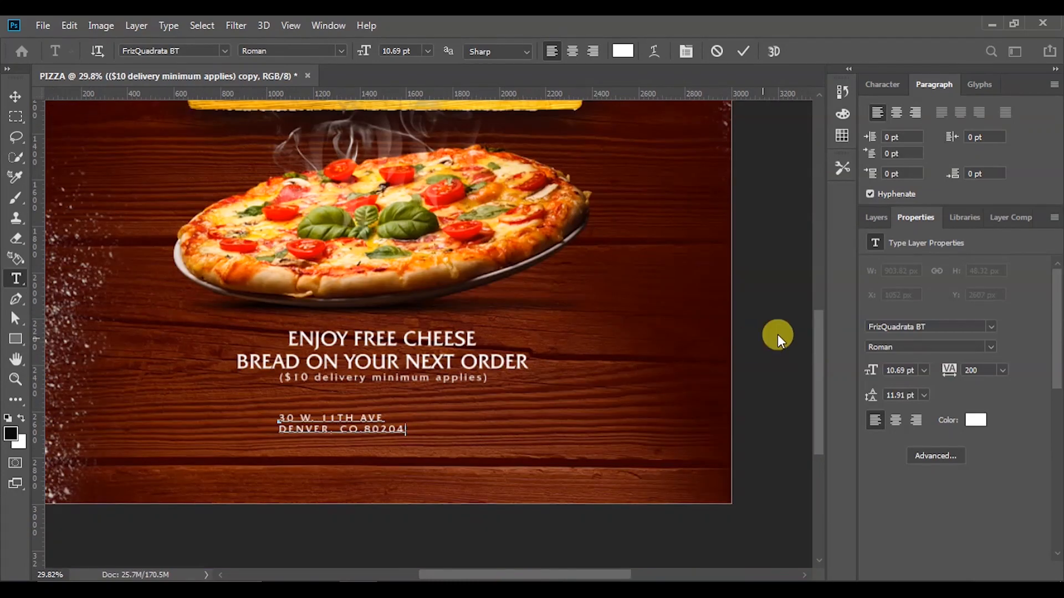
click(743, 51)
key(v)
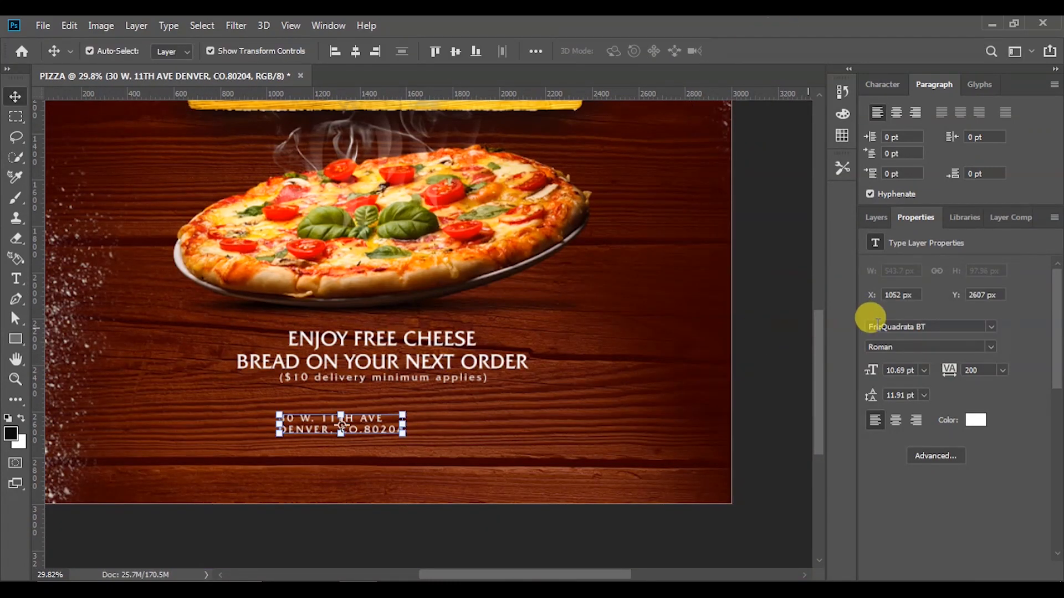
Center-align the address, move it under the offer line, and set its tracking to 0
click(896, 420)
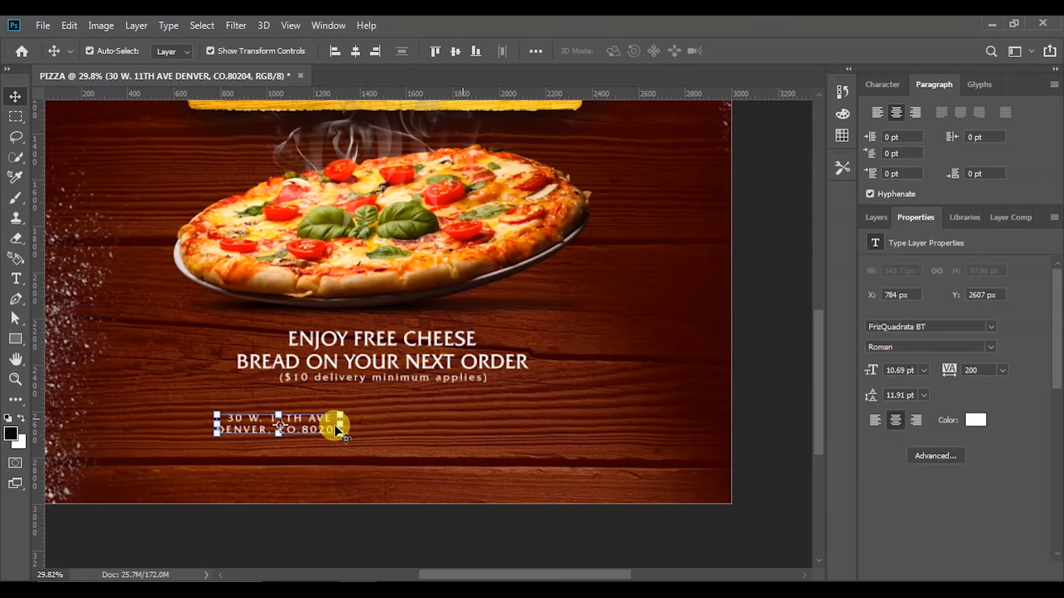
drag(308, 433, 407, 430)
click(967, 370)
text(0)
key(Return)
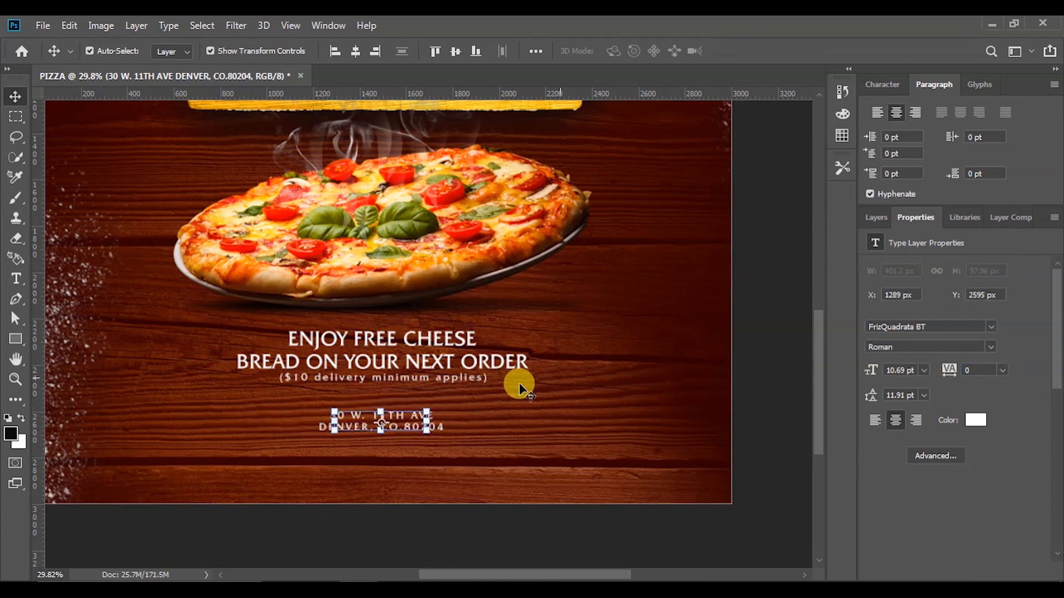
Enlarge the address text to 14 pt
drag(427, 408, 438, 399)
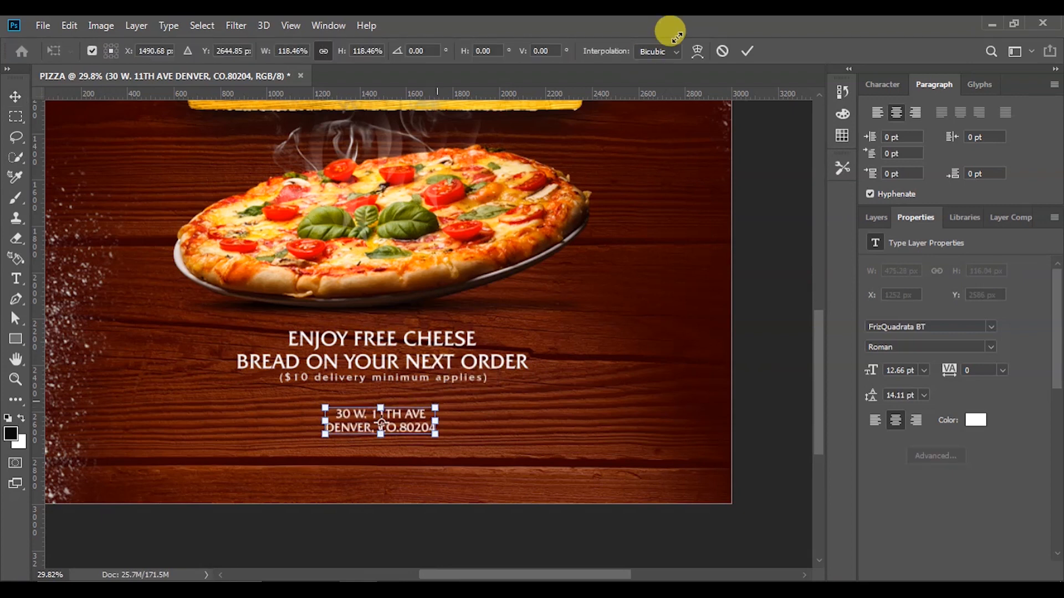
click(748, 51)
click(909, 370)
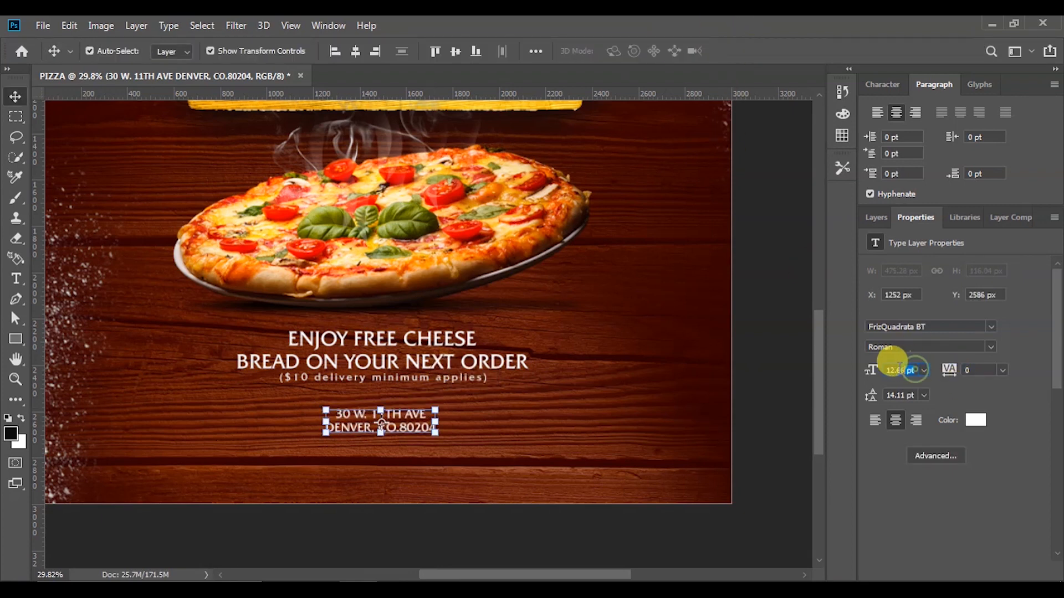
text(14)
key(Return)
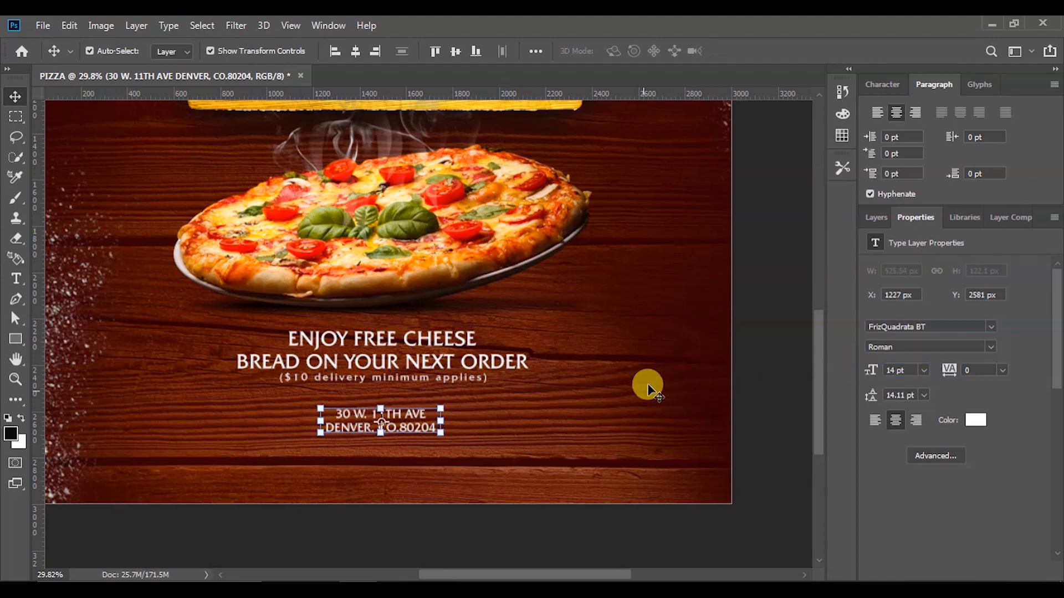
Center the address horizontally on the poster with Align Horizontal Centers
click(762, 344)
key(ctrl+0)
scroll(337, 456, up, 3)
drag(380, 427, 357, 425)
click(359, 51)
scroll(467, 405, down, 3)
scroll(457, 410, up, 2)
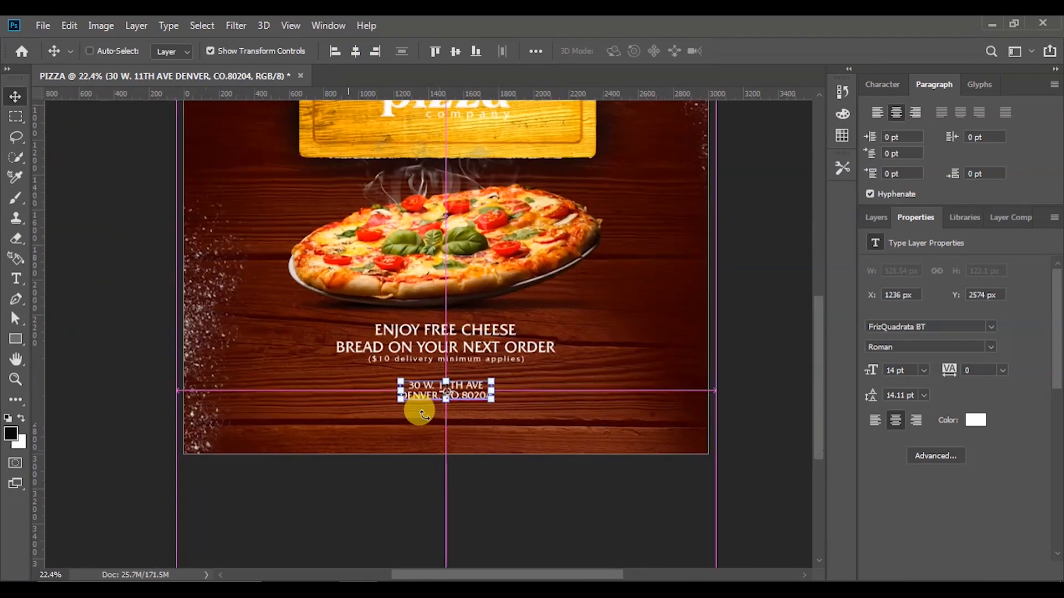
Duplicate the address below itself and retype the copy as the shop's phone number
drag(475, 392, 474, 428)
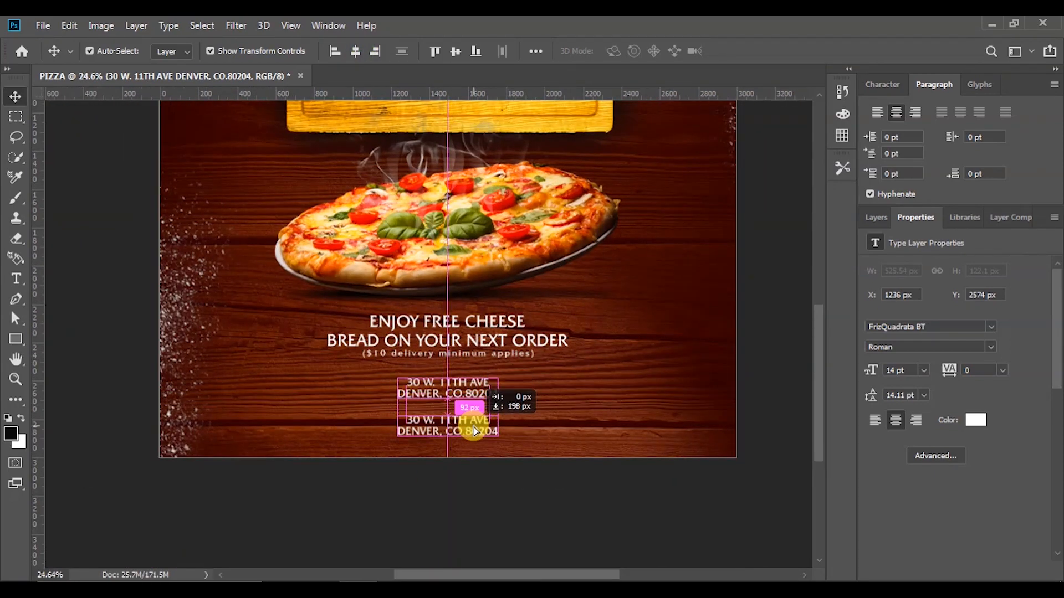
double_click(474, 424)
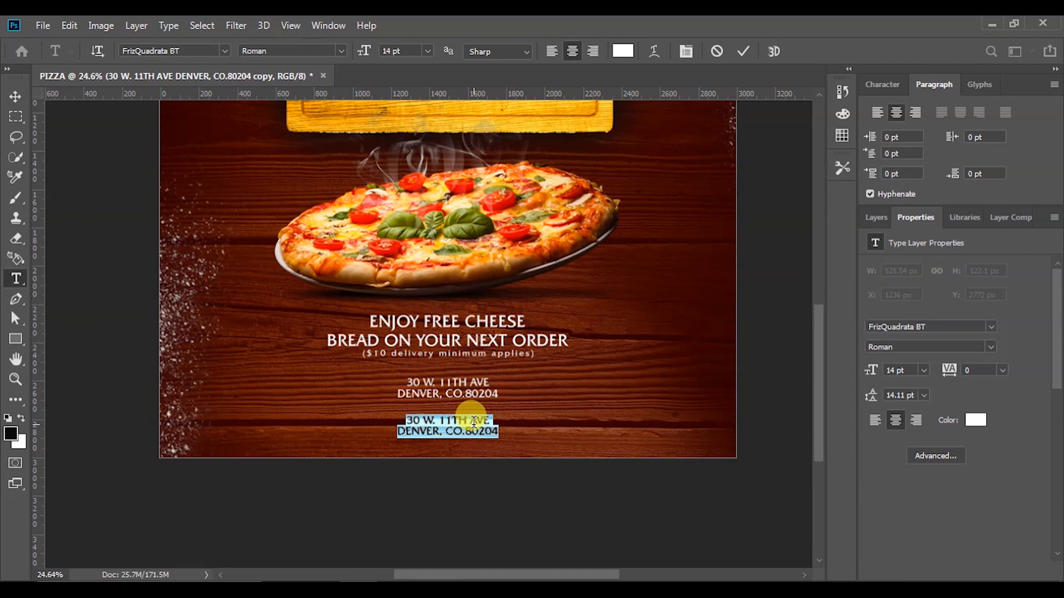
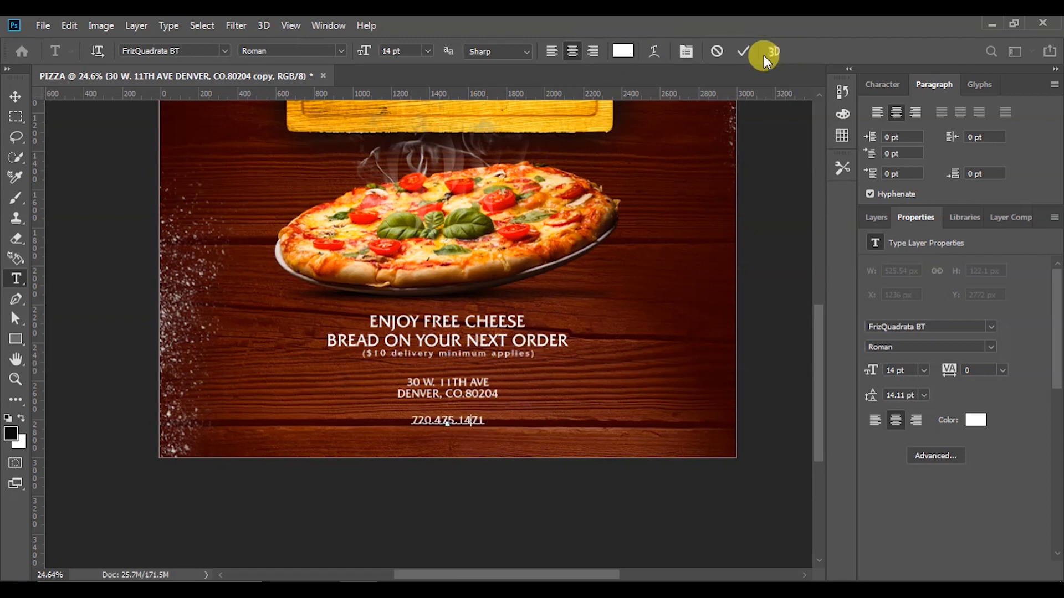
click(742, 51)
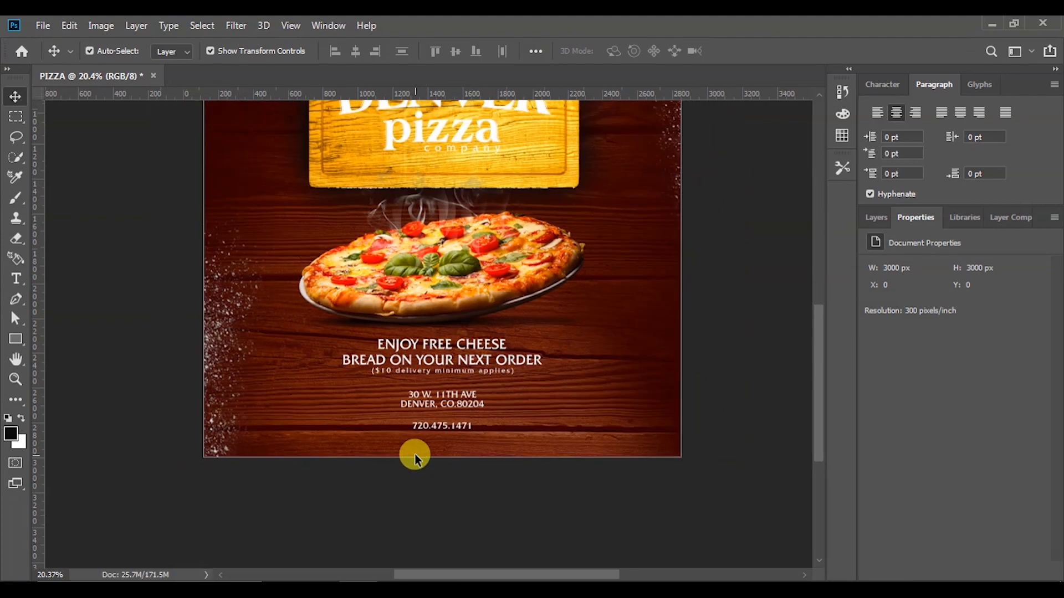
Select the address, delivery-minimum and offer headline text layers together
click(443, 427)
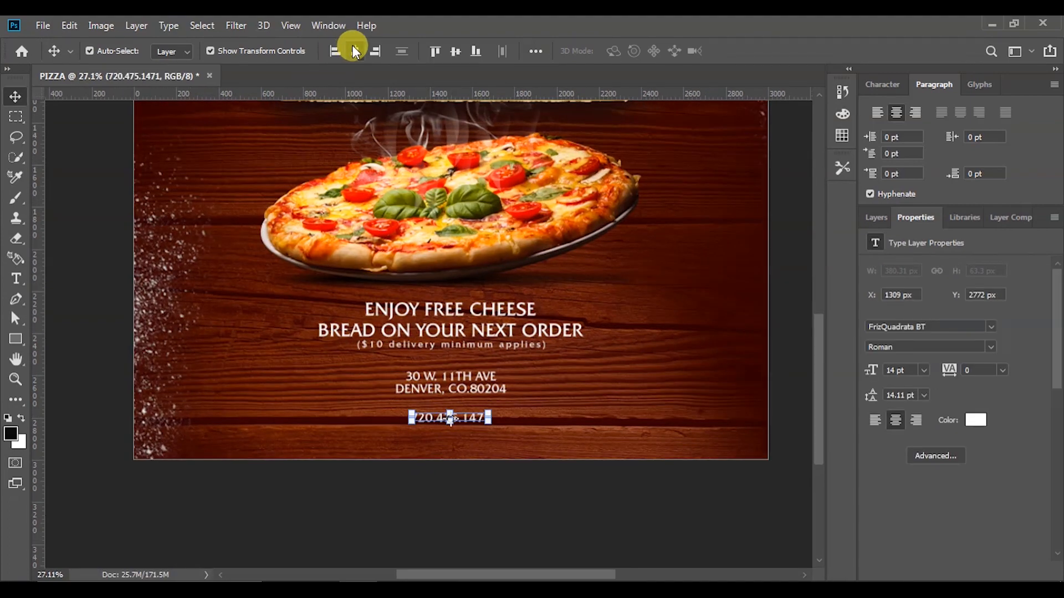
click(778, 329)
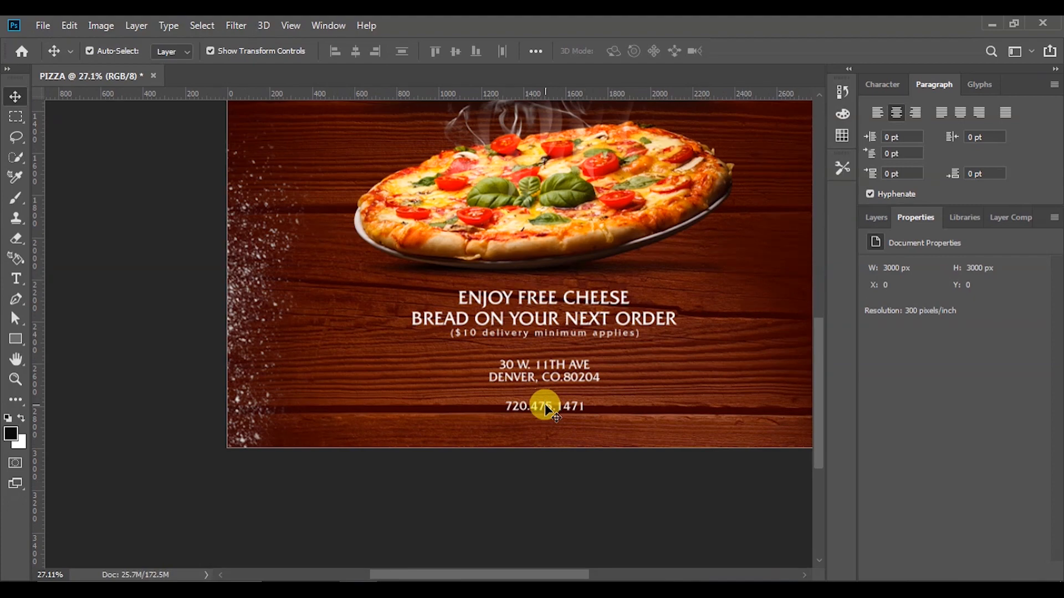
click(548, 380)
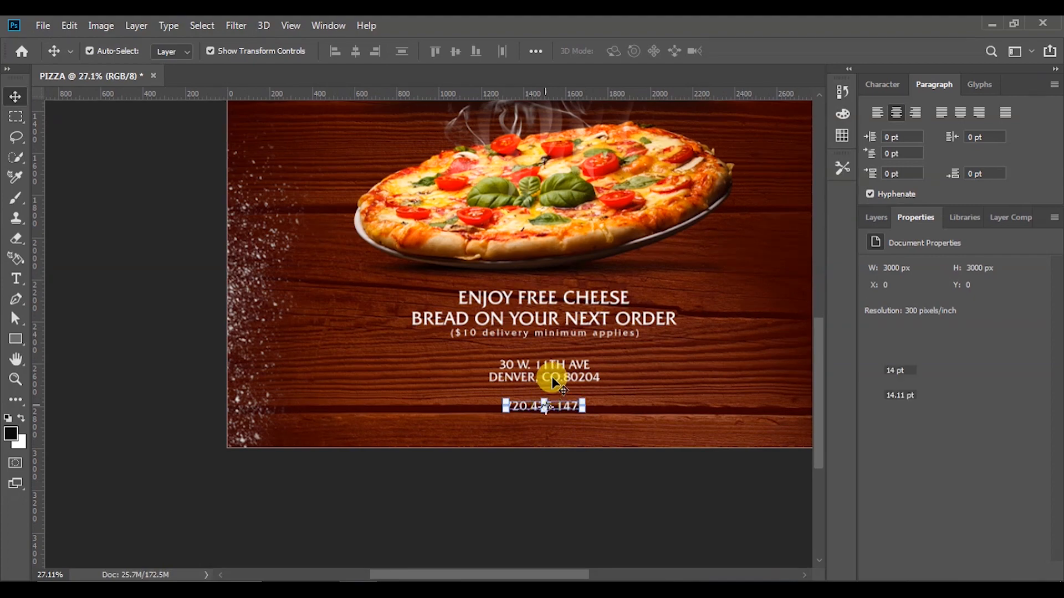
click(586, 336)
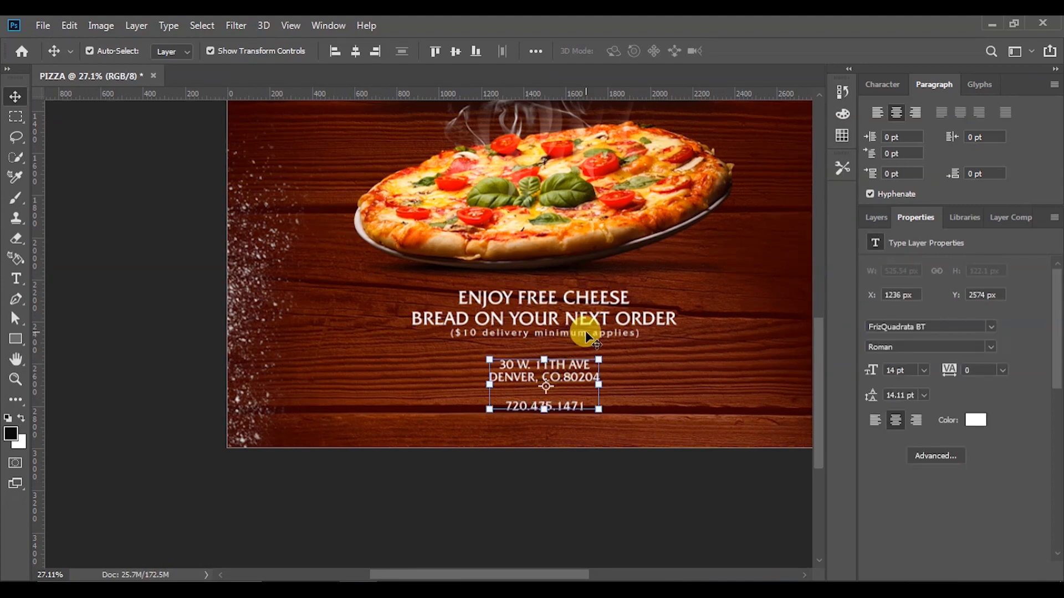
shift+click(590, 300)
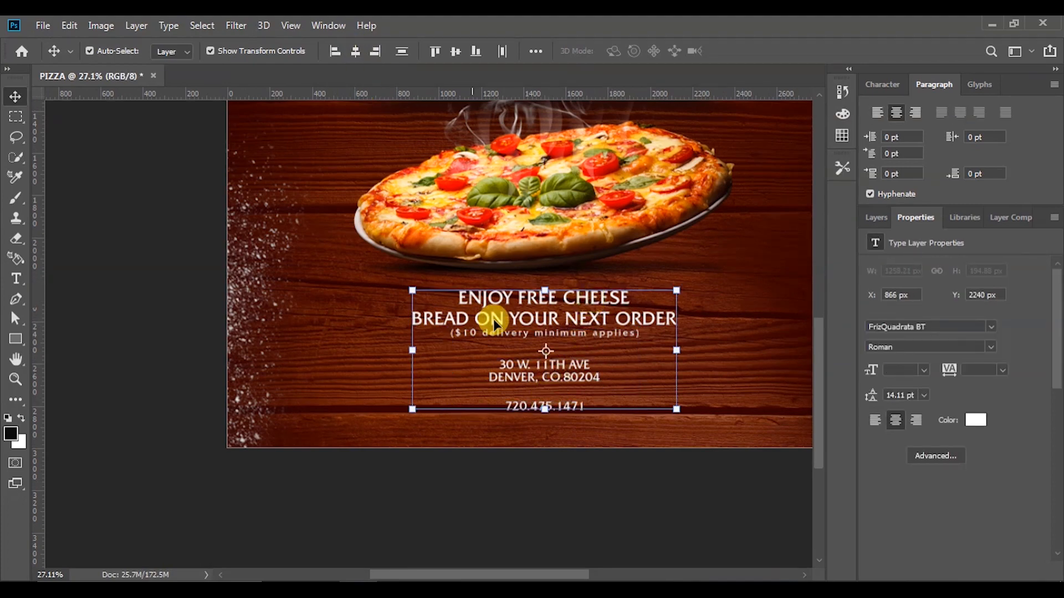
scroll(487, 316, down, 5)
shift+click(549, 315)
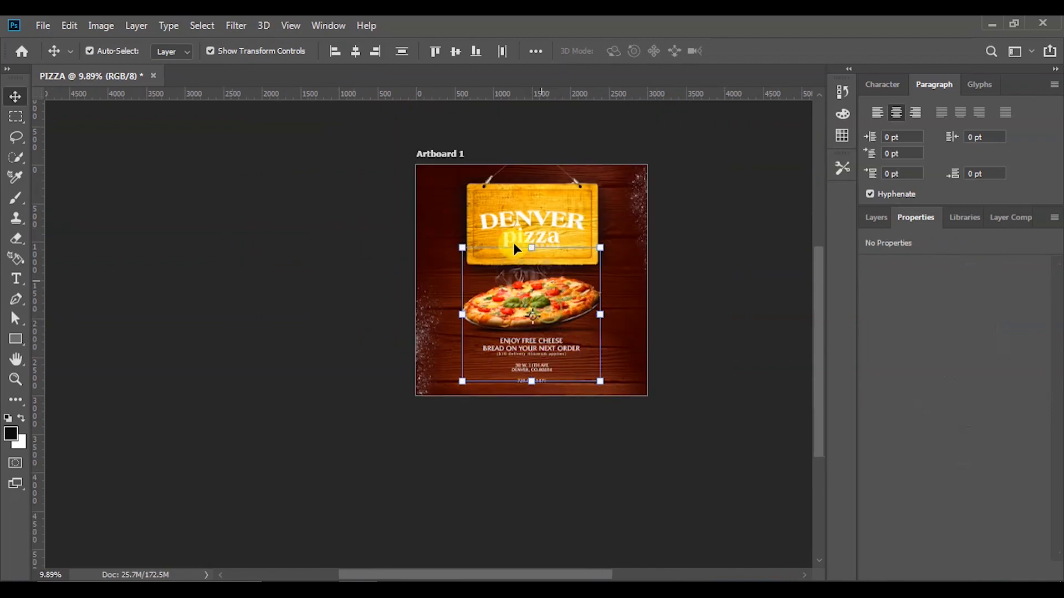
click(692, 222)
scroll(614, 310, up, 1)
scroll(593, 338, down, 3)
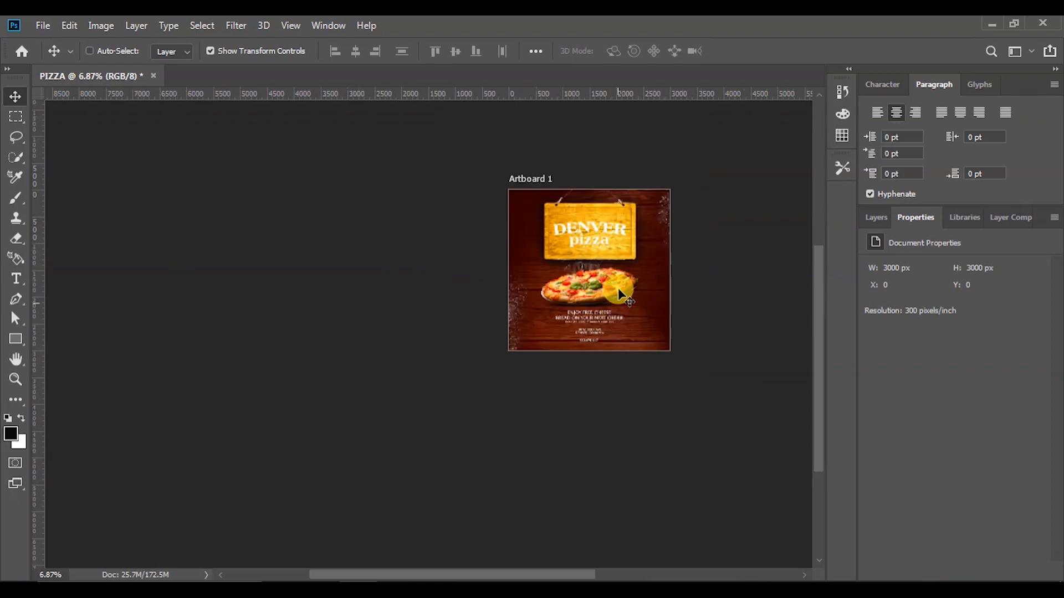
scroll(629, 185, up, 8)
scroll(635, 319, down, 3)
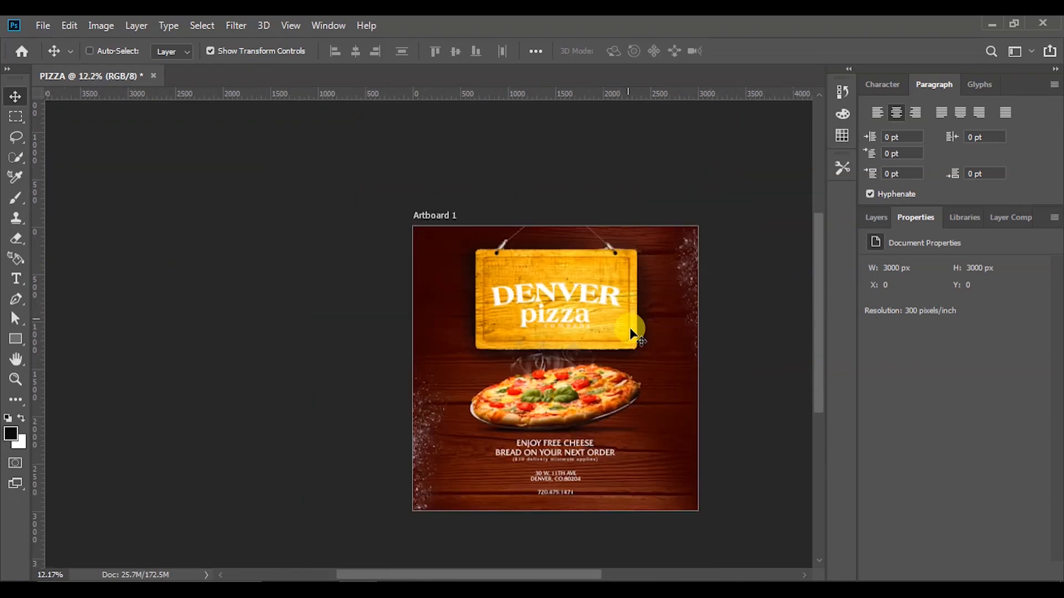
scroll(613, 456, down, 1)
scroll(613, 496, up, 2)
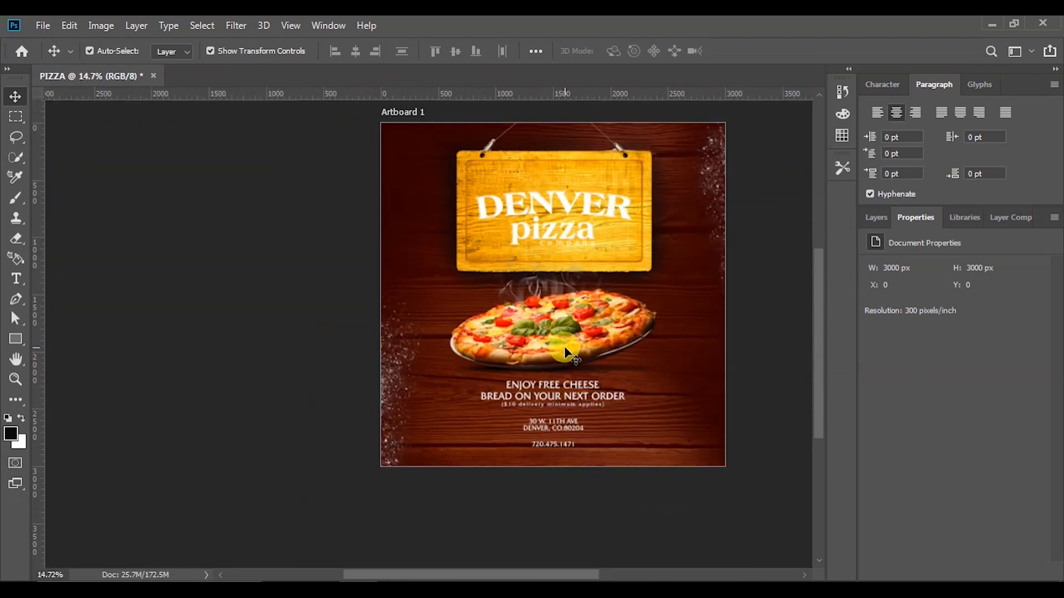
scroll(554, 341, up, 3)
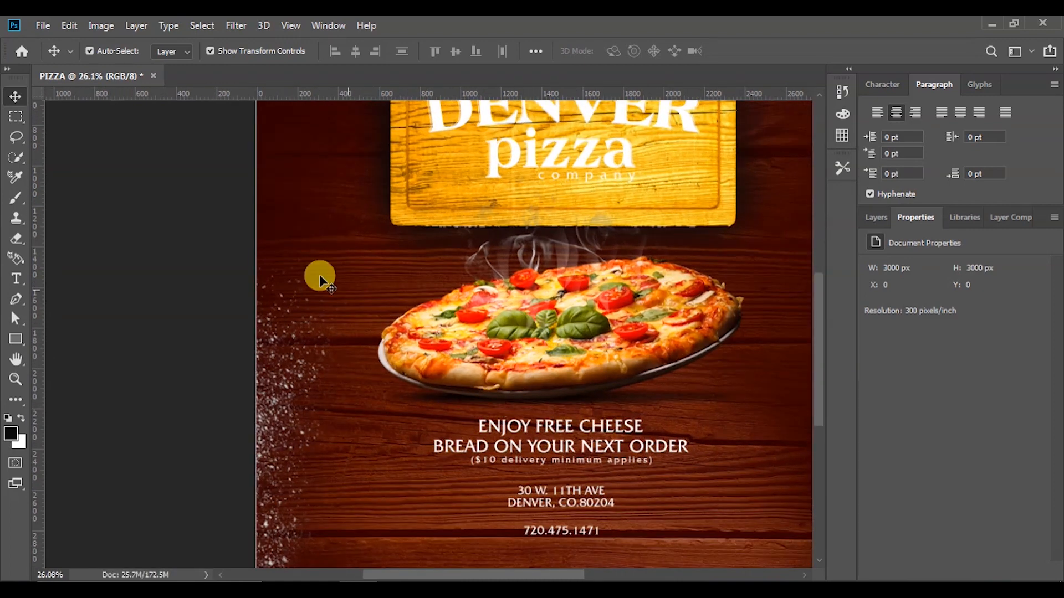
Type the caption 'Colorado's first / 100% wind / powered pizza' left of the pizza and commit it
click(16, 279)
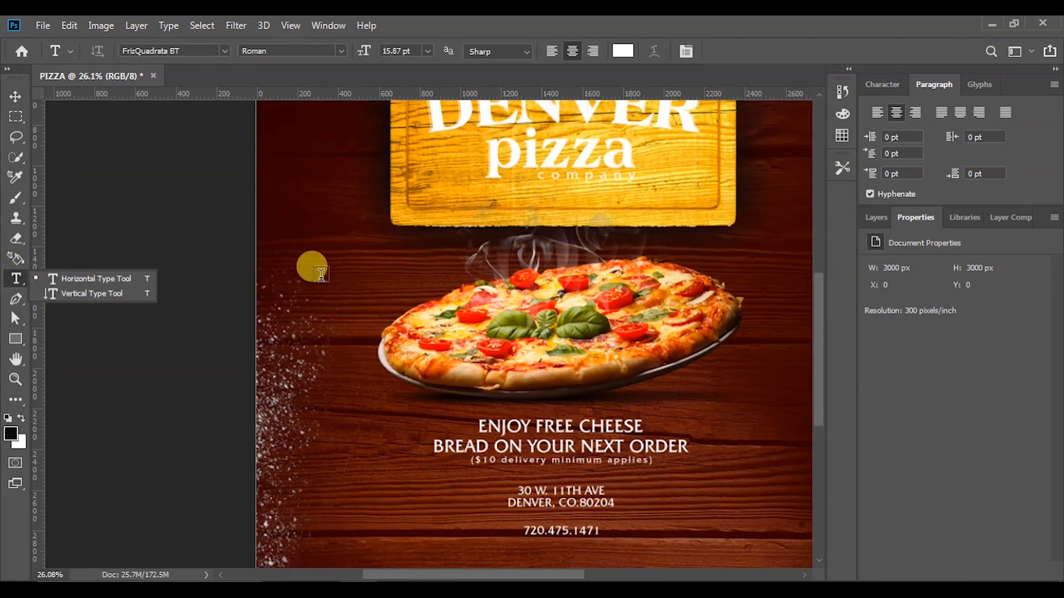
click(358, 274)
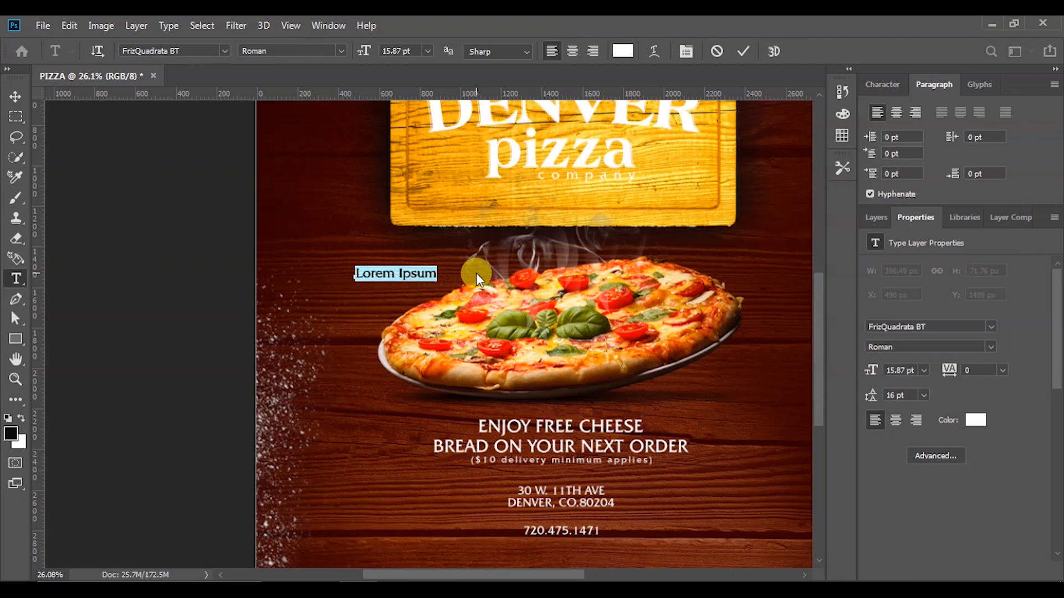
key(ctrl+a)
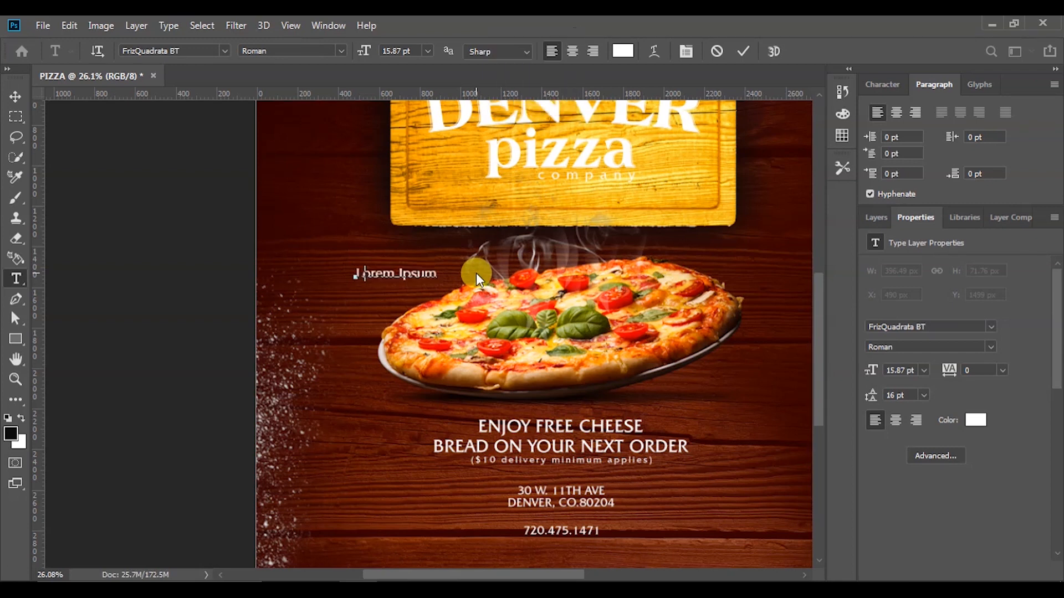
text(Colorado's first)
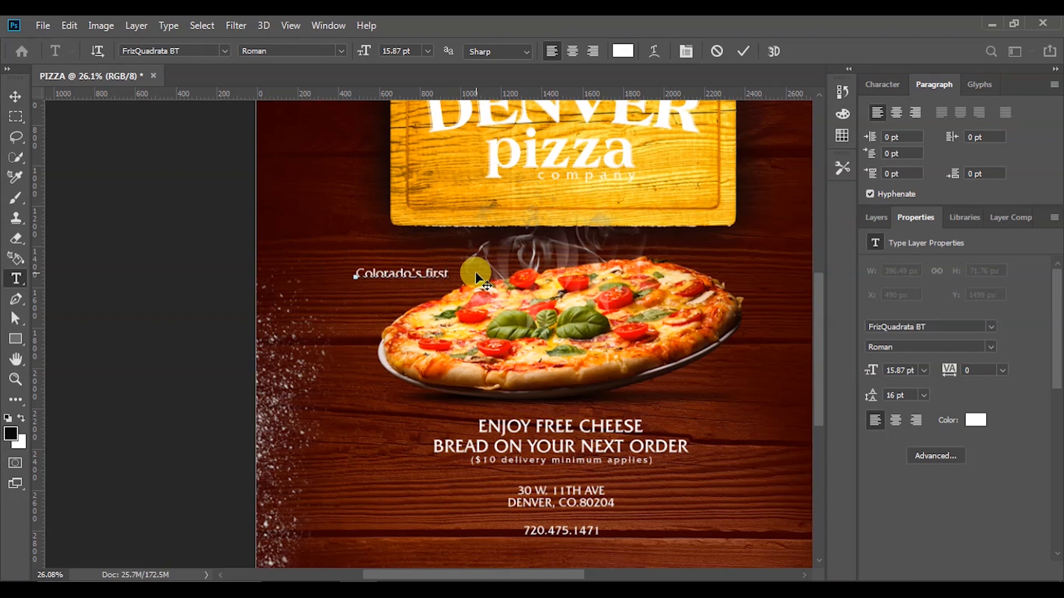
key(Return)
text(100% wind powered)
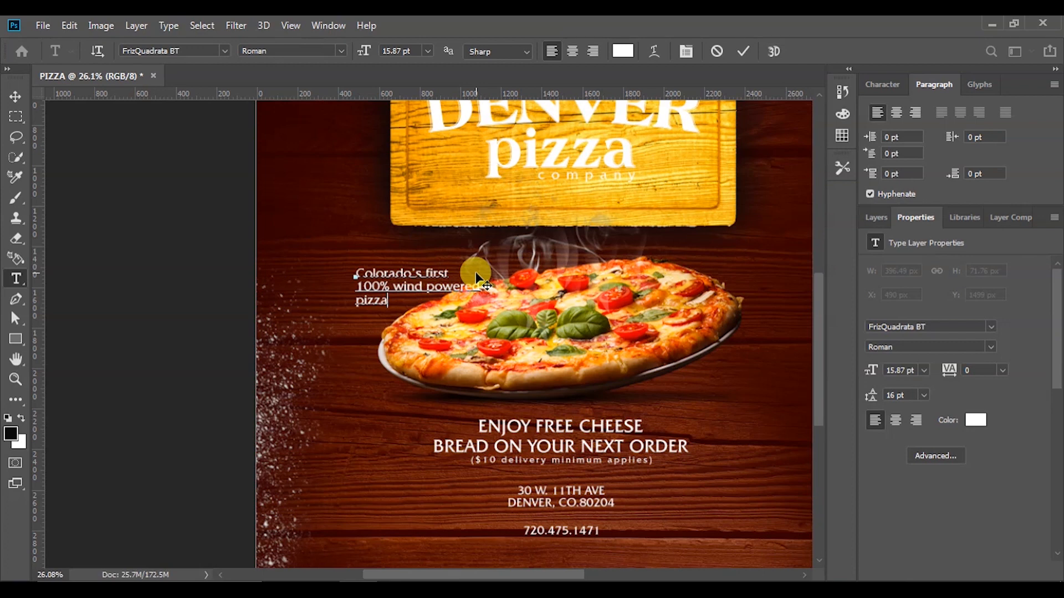
click(738, 53)
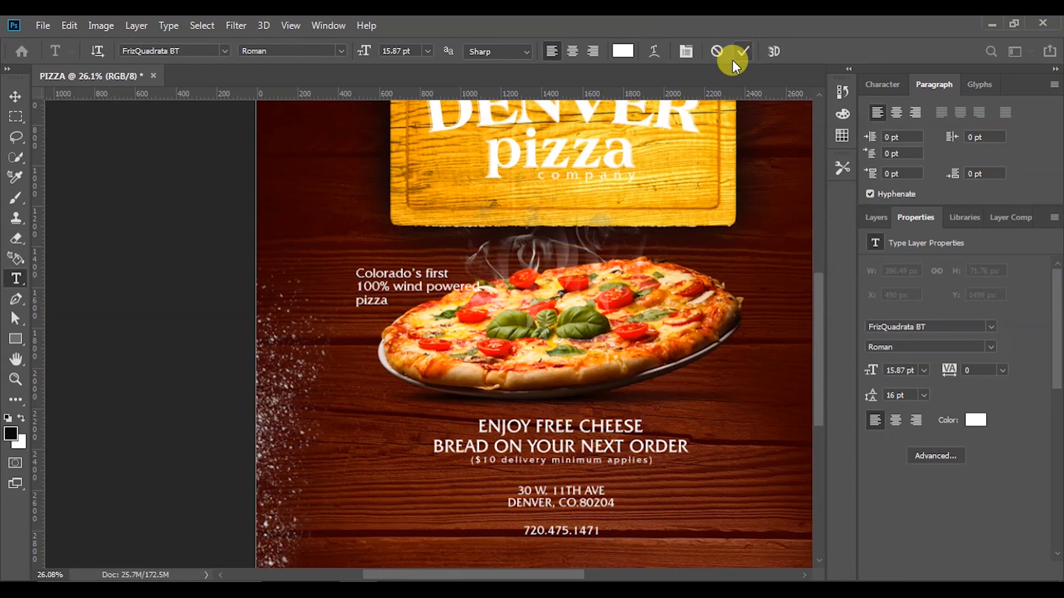
click(876, 219)
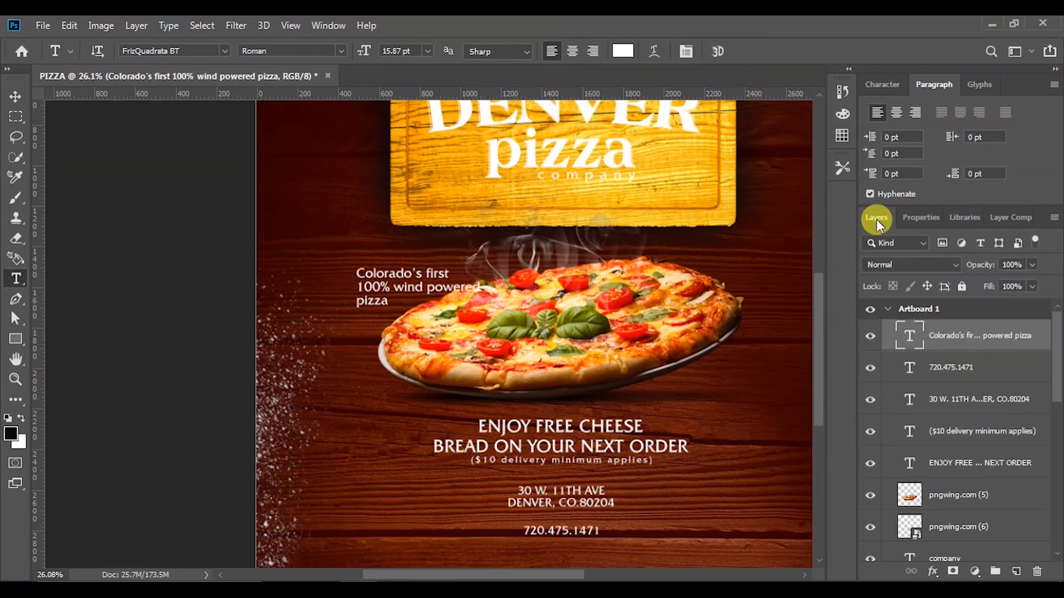
click(920, 219)
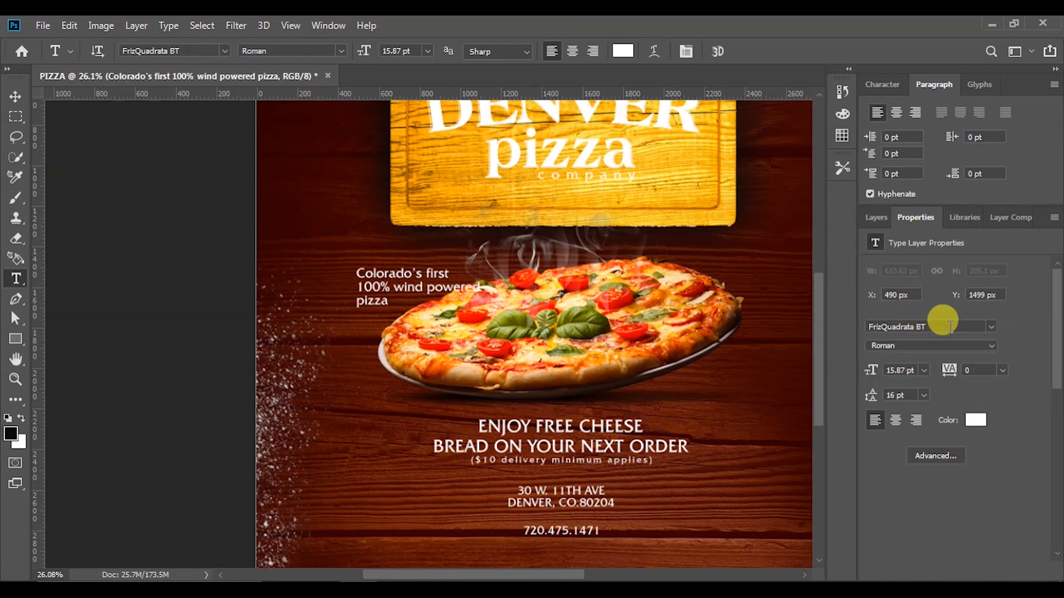
Set the caption's font to Freestyle Script Regular with 14 pt leading
click(15, 97)
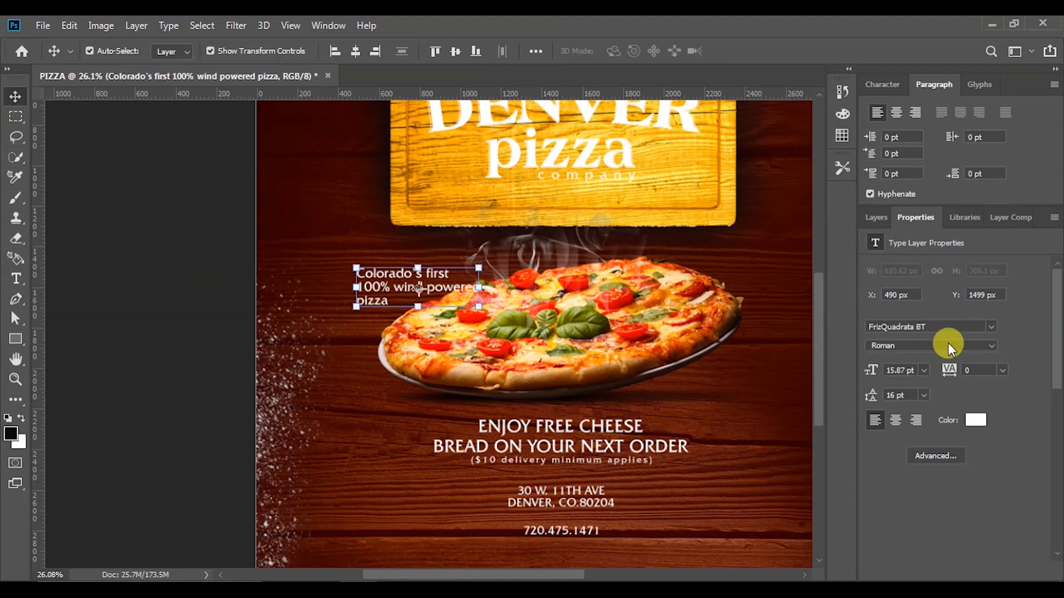
click(941, 322)
text(frees)
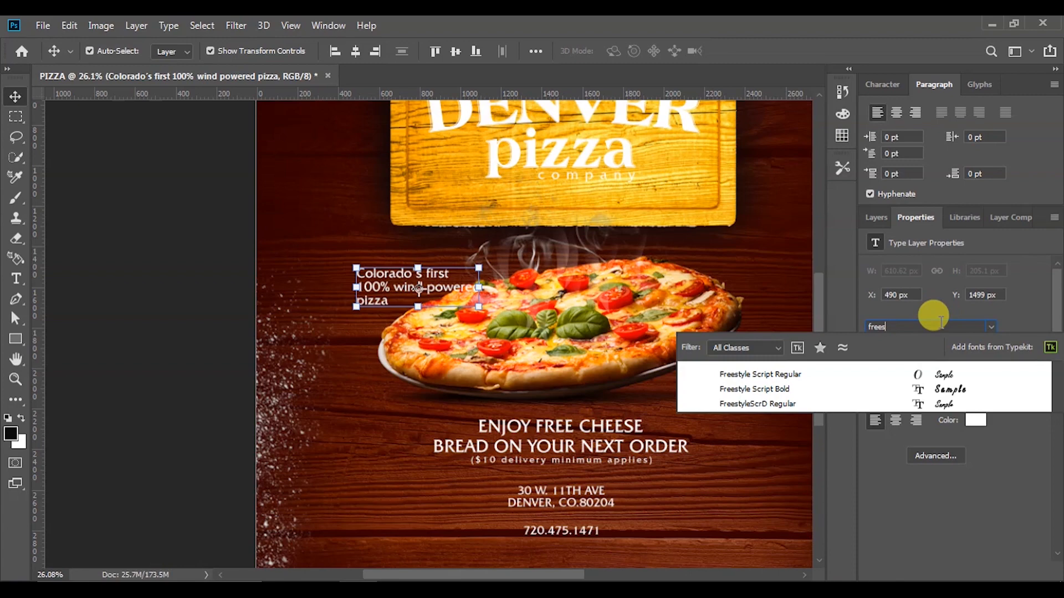
click(939, 374)
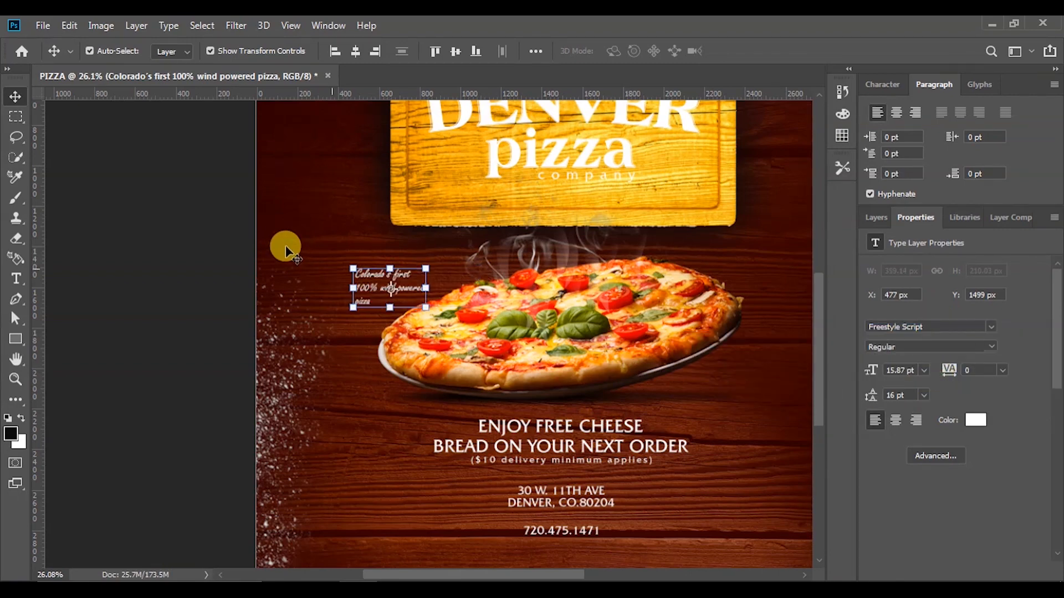
scroll(409, 288, up, 2)
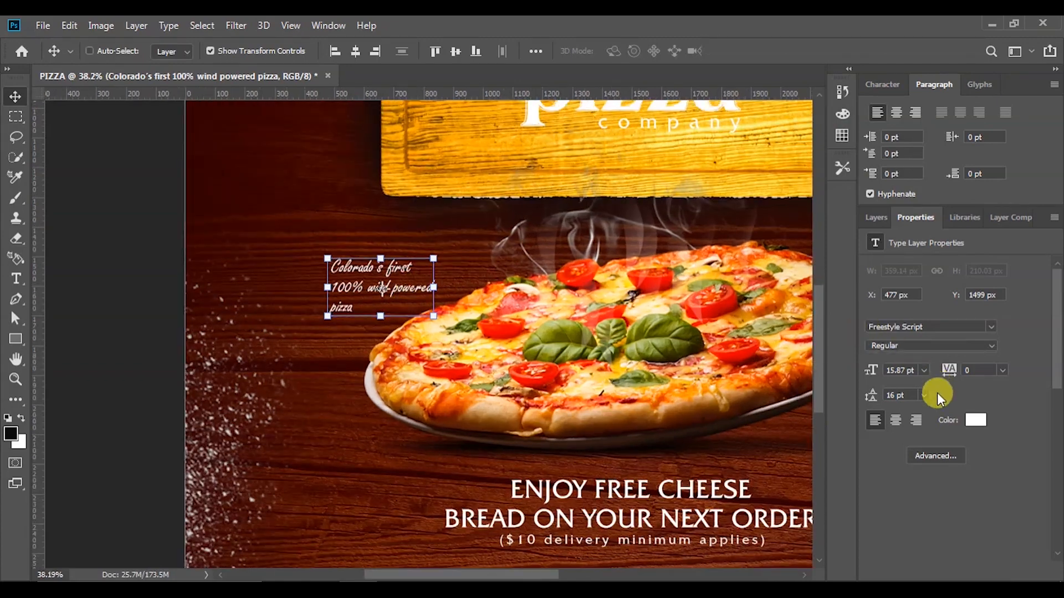
scroll(371, 284, up, 2)
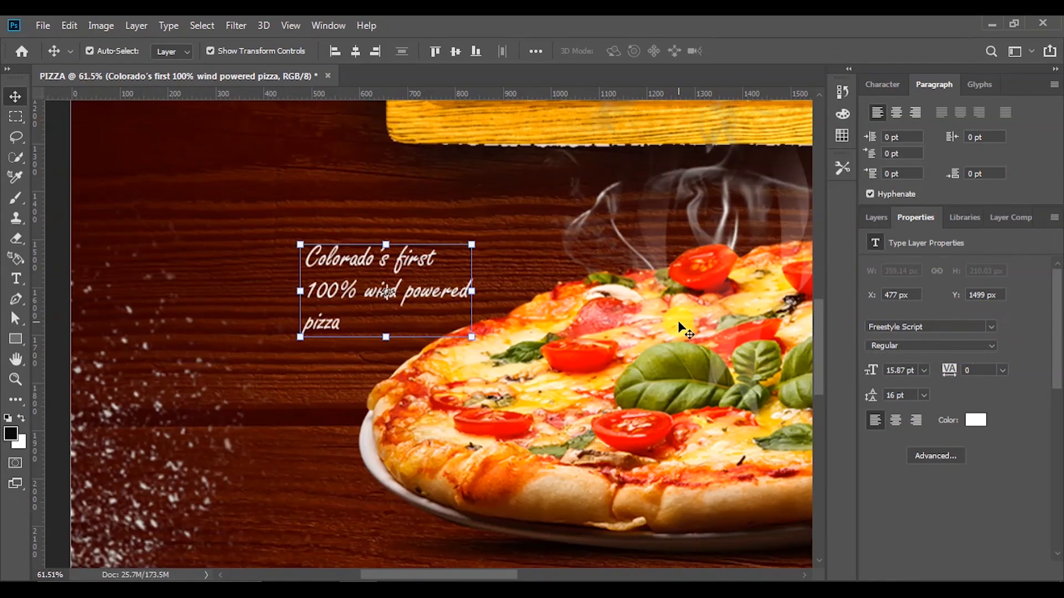
drag(904, 394, 857, 395)
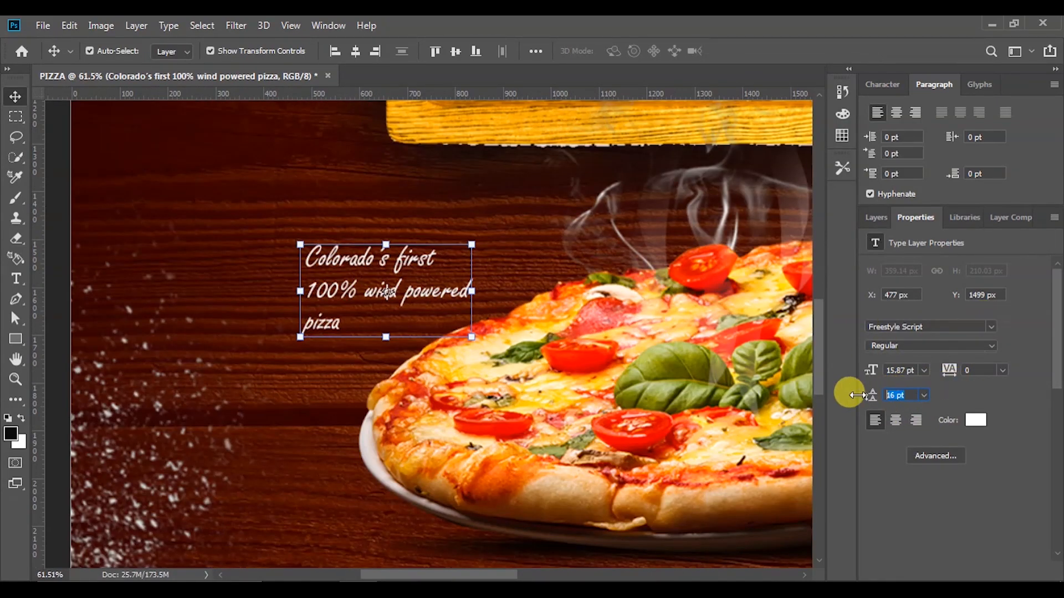
text(14)
key(Return)
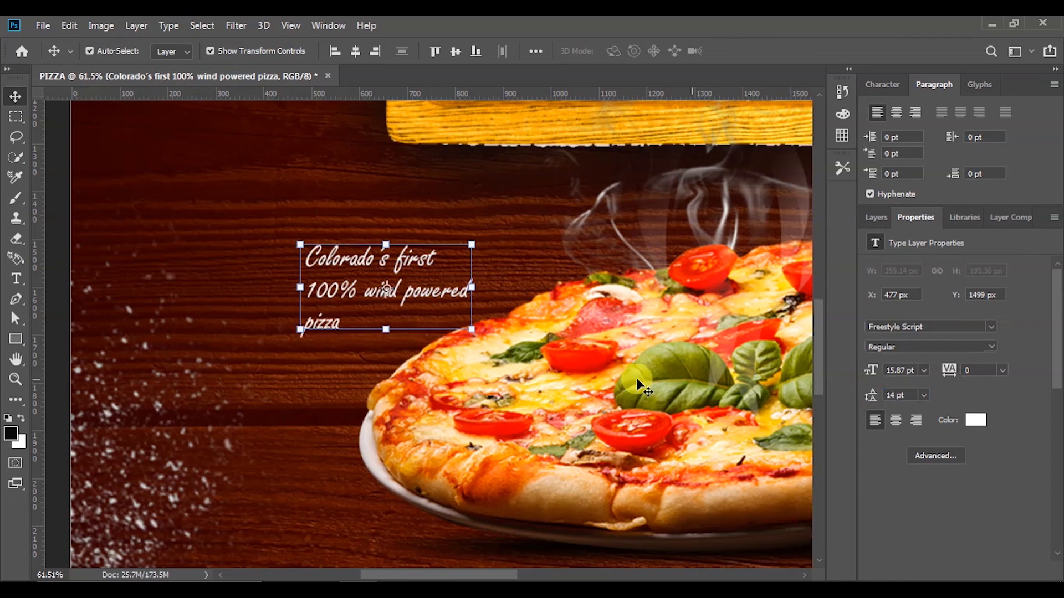
Set the caption to 18 pt and move it up and right toward the pizza
scroll(363, 391, down, 2)
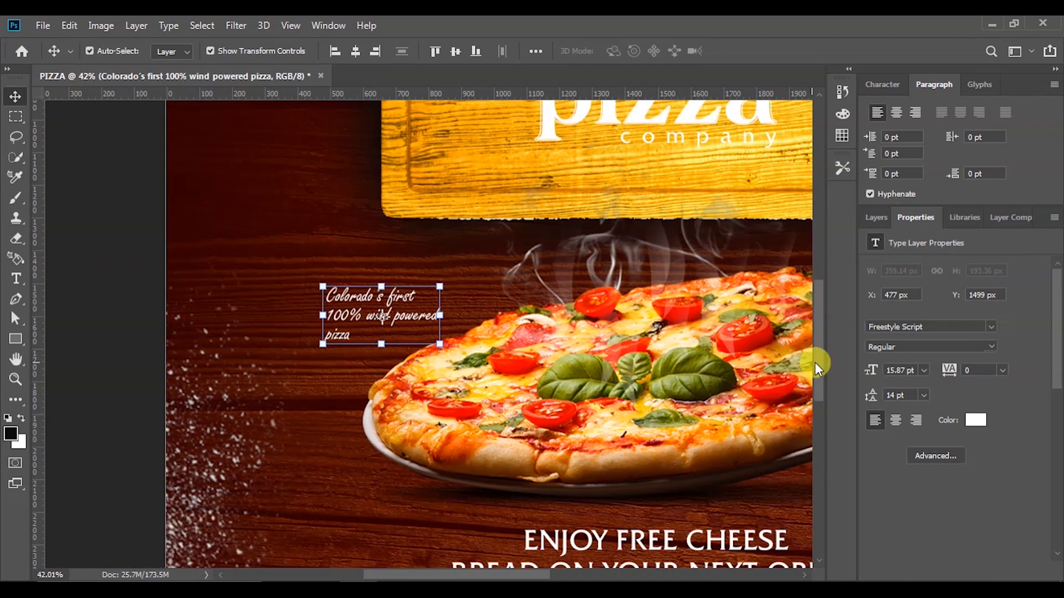
drag(909, 369, 823, 368)
text(18)
key(Return)
scroll(450, 380, down, 2)
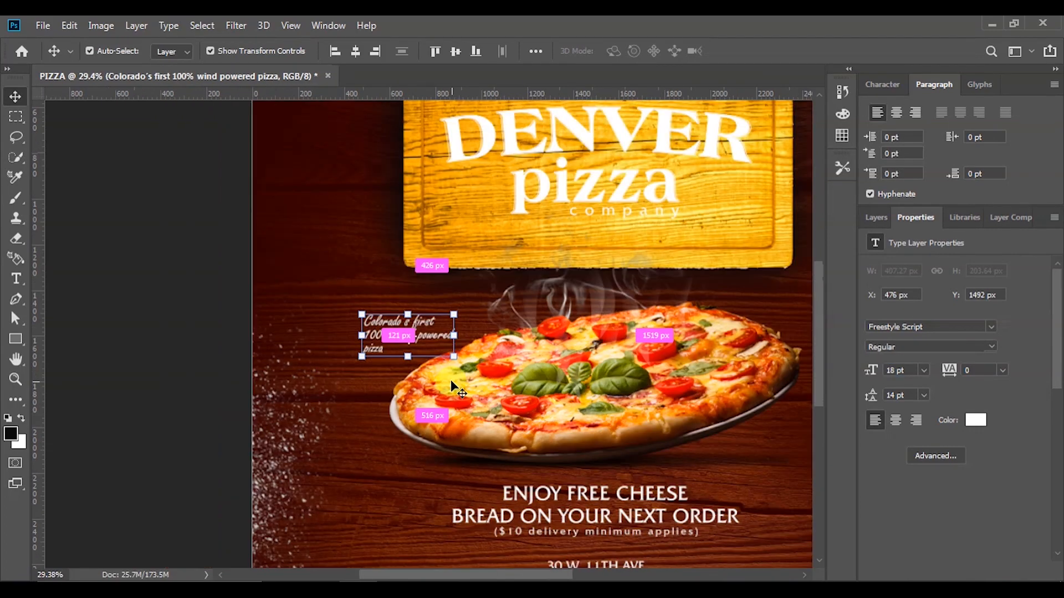
drag(413, 337, 454, 331)
Add vertical guides at about 600 px and 2400 px
click(232, 331)
scroll(260, 354, down, 5)
scroll(264, 357, up, 2)
drag(39, 257, 342, 287)
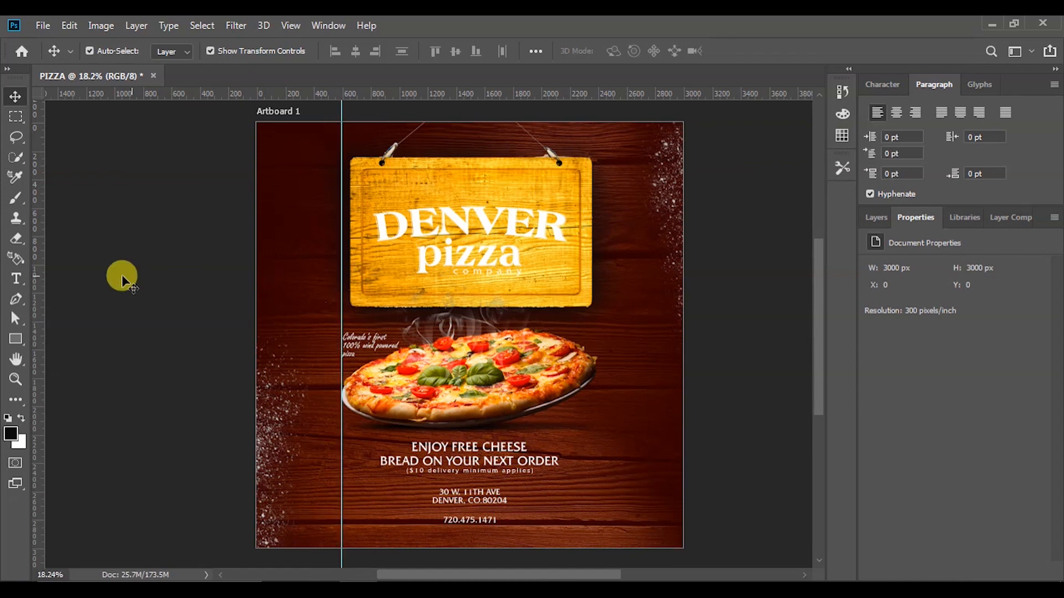
drag(39, 274, 597, 315)
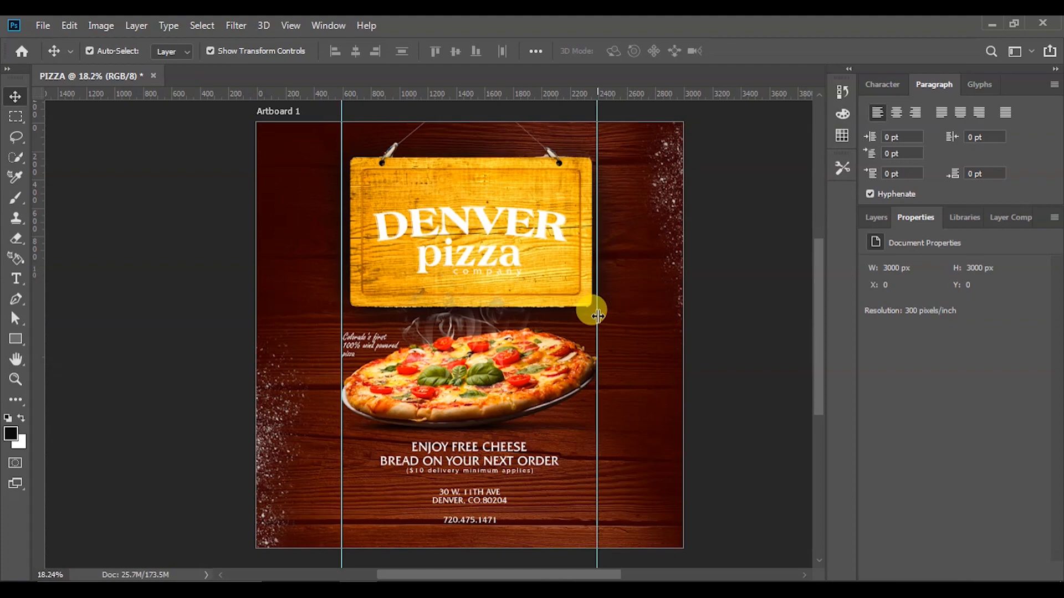
drag(597, 315, 596, 315)
Duplicate the phone number text to the right of the pizza
scroll(707, 420, down, 3)
scroll(641, 481, up, 2)
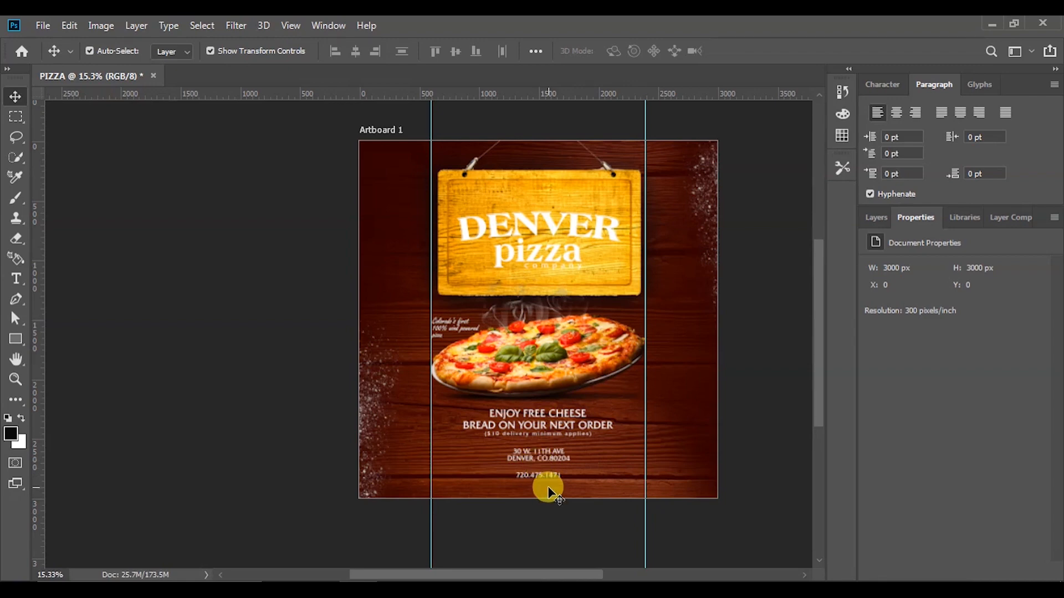
scroll(571, 457, up, 2)
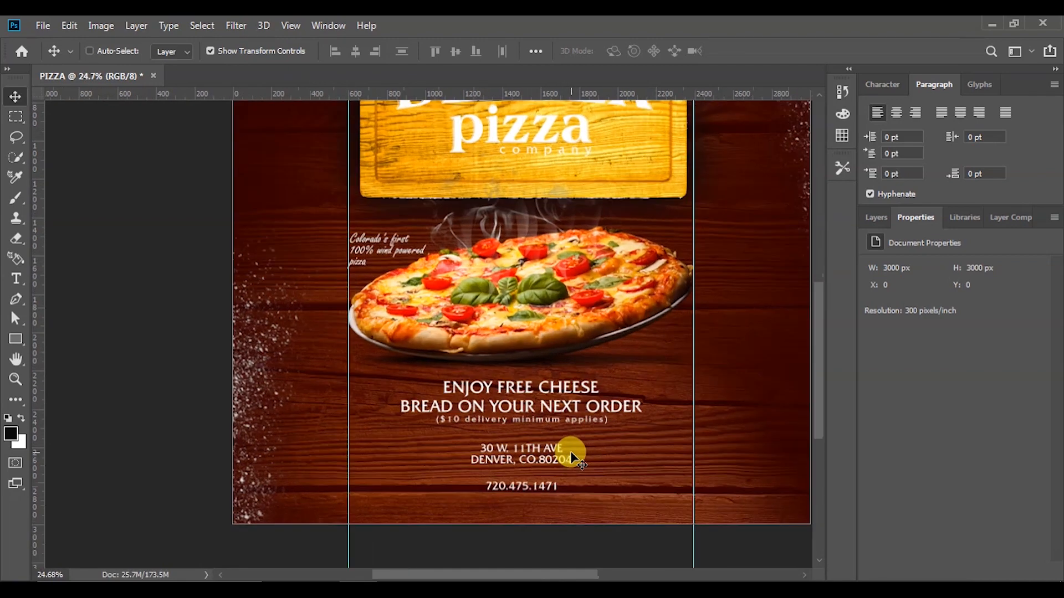
drag(527, 494, 669, 359)
Replace the copied text with 'order online' and 'denverpizzaco.com' on two lines
double_click(669, 360)
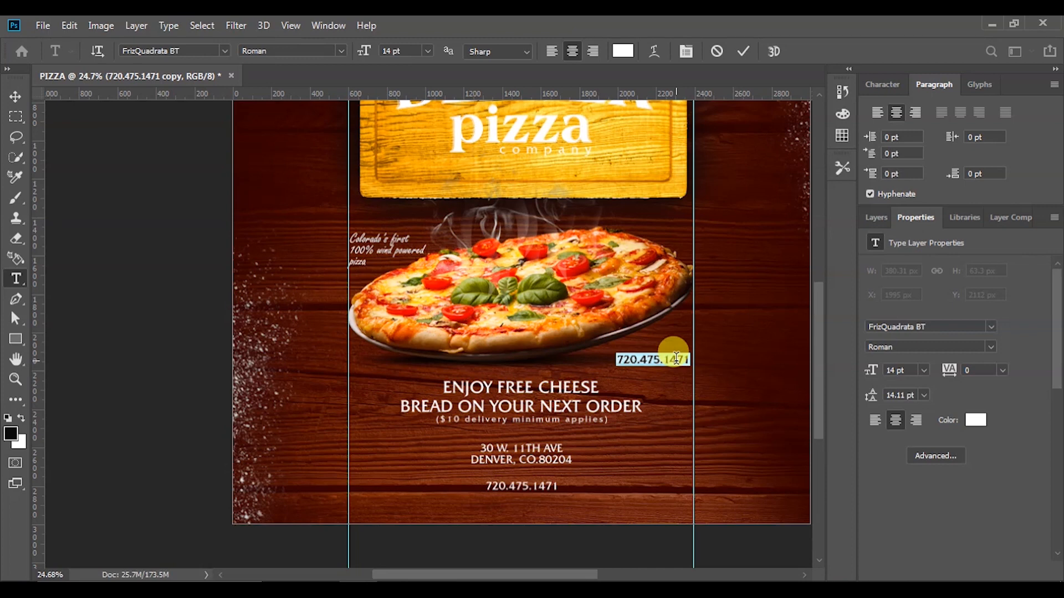
key(Caps_Lock)
key(Caps_Lock)
click(676, 358)
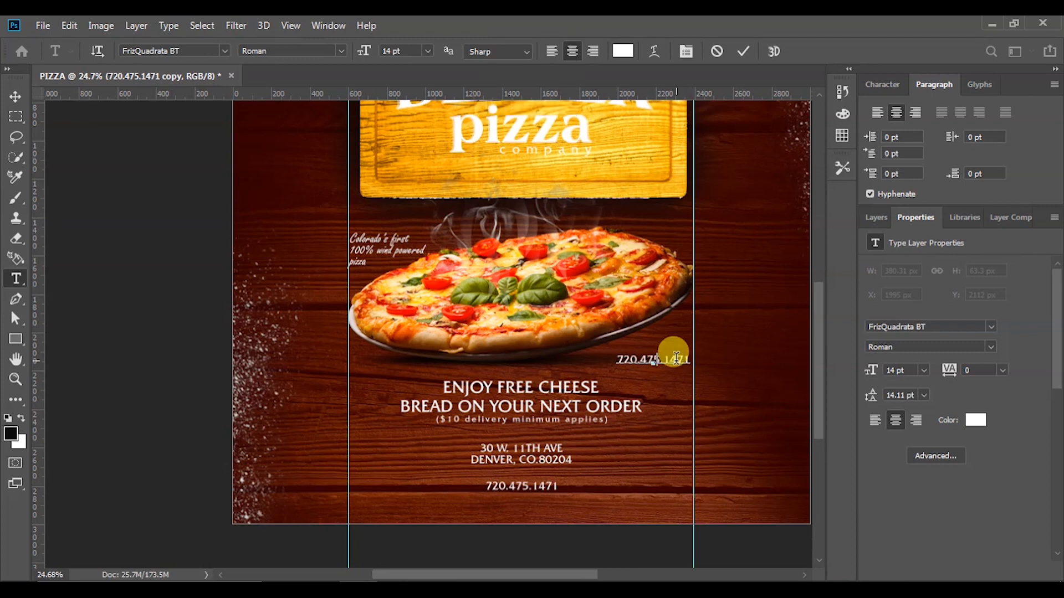
key(ctrl+a)
text(order)
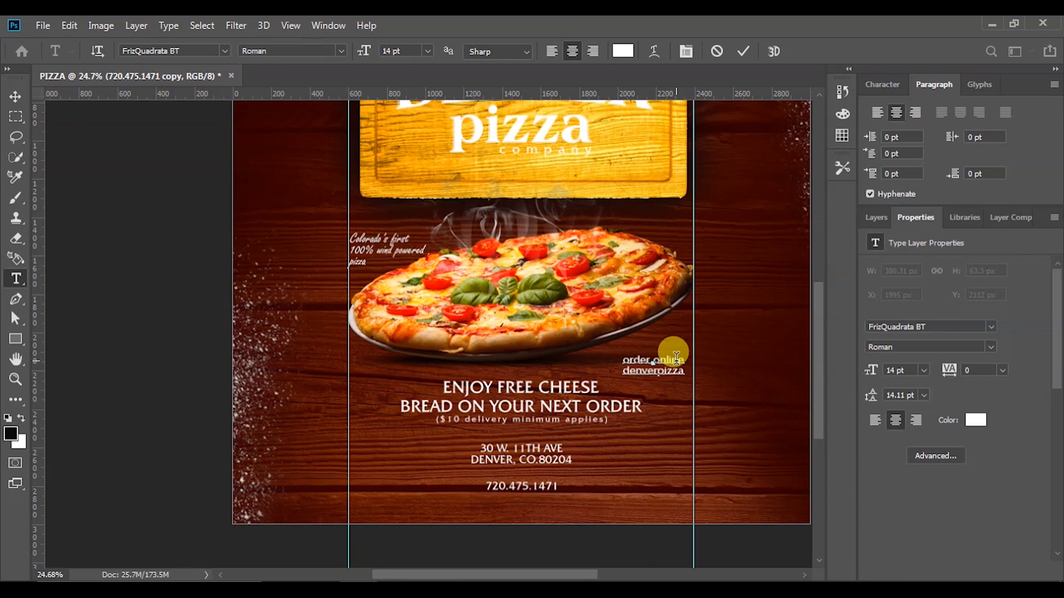
text(co.com)
Right-align the order-online text and move it up beside the pizza
click(749, 49)
key(v)
click(917, 422)
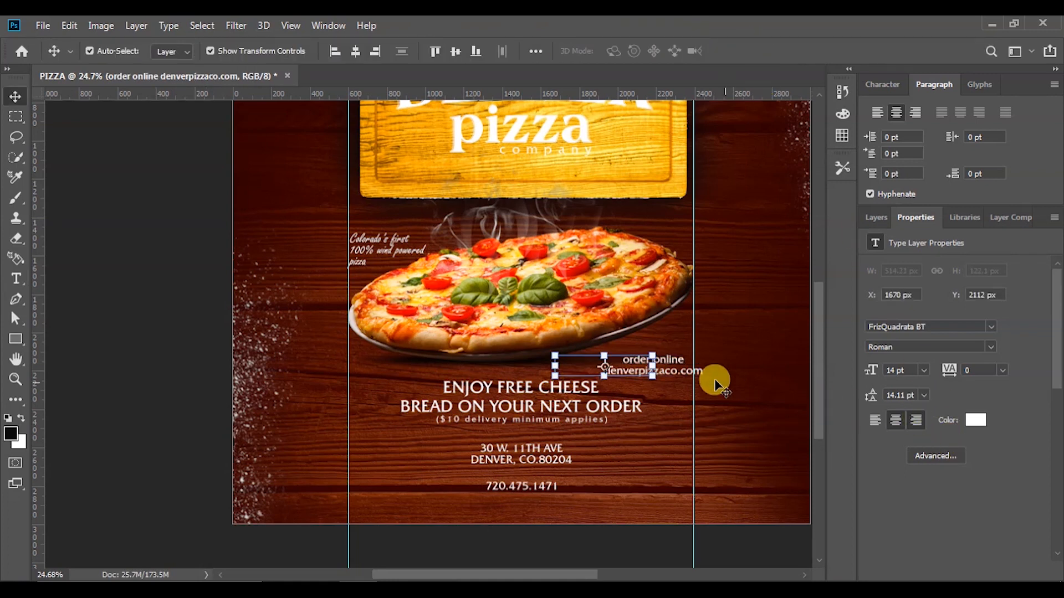
drag(637, 366, 681, 357)
Set the order-online text to 12 pt size with 12 pt leading
drag(912, 370, 865, 363)
text(12)
key(Return)
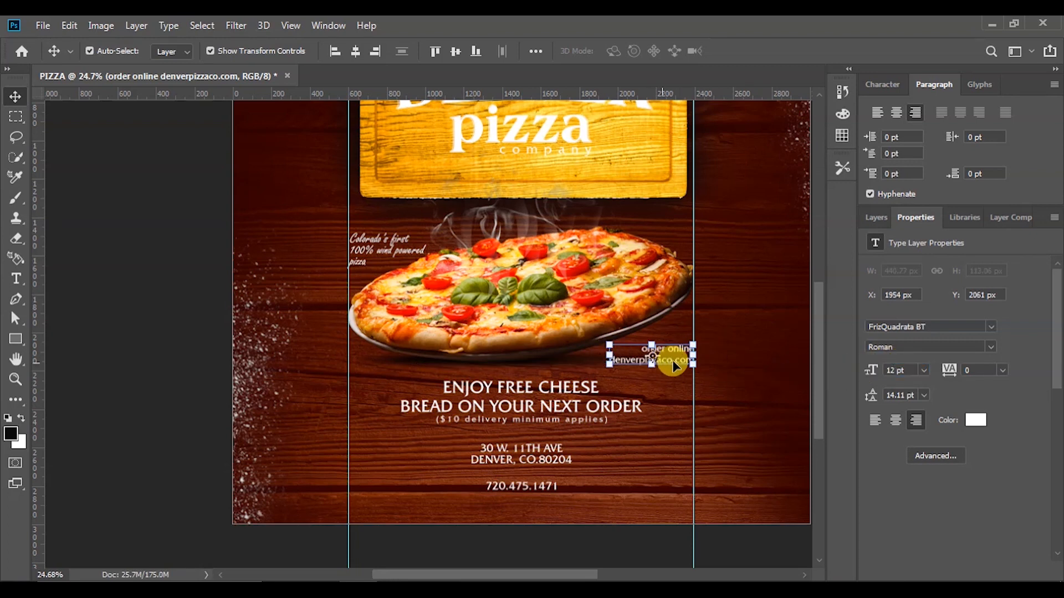
drag(919, 394, 864, 396)
text(12)
key(Return)
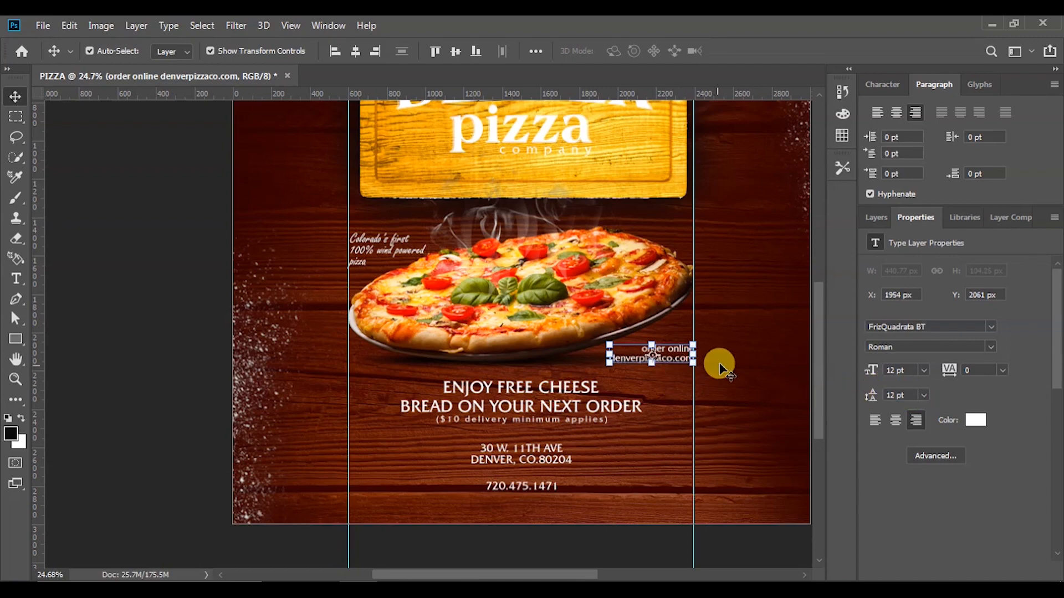
click(101, 305)
scroll(601, 357, down, 4)
scroll(575, 374, up, 5)
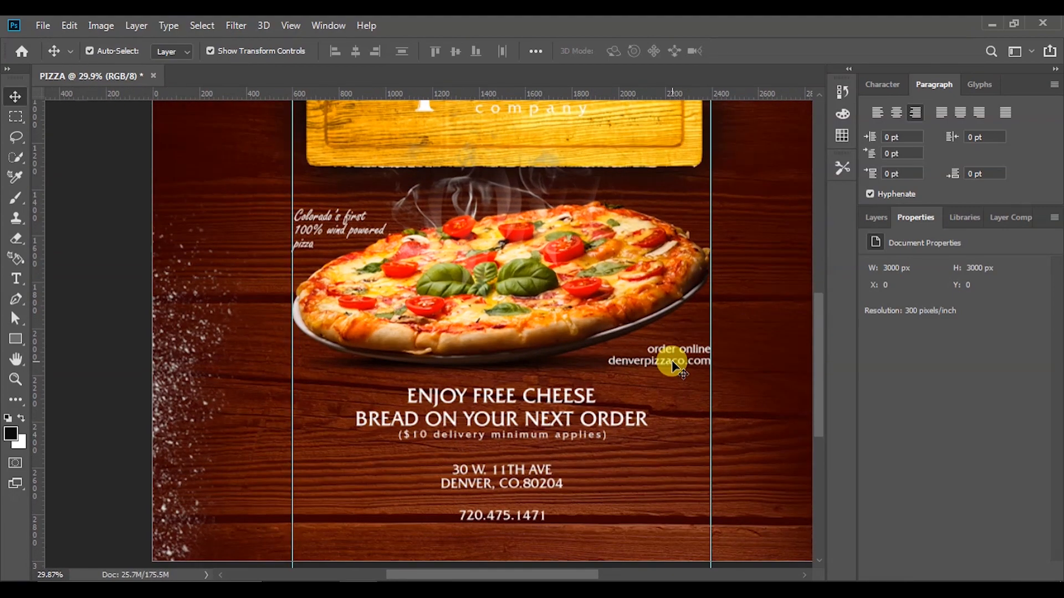
scroll(671, 361, down, 4)
scroll(573, 439, up, 5)
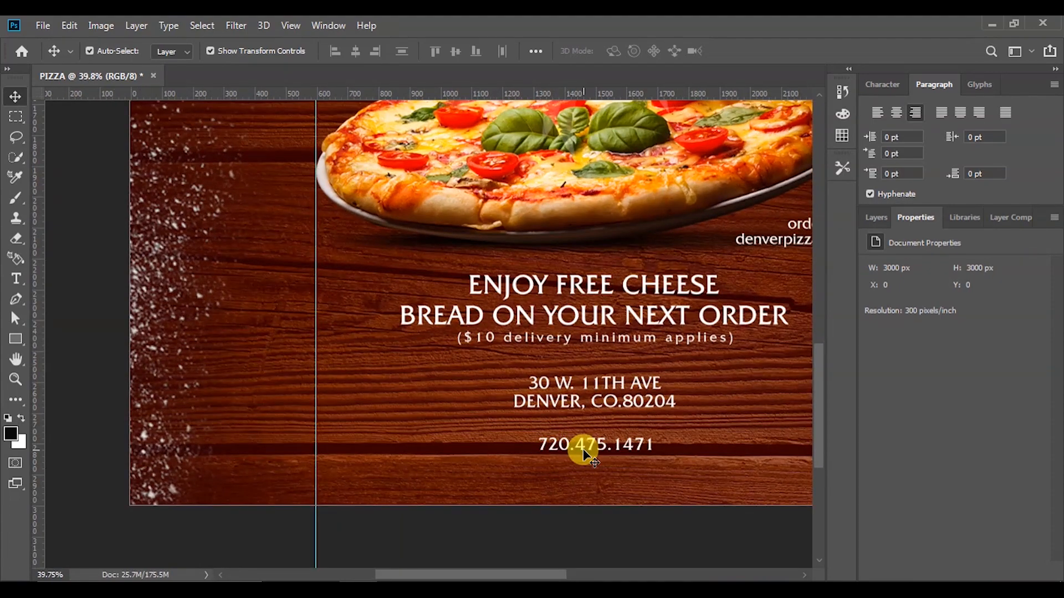
scroll(583, 449, up, 1)
Move the phone number down and center it, then nudge the address slightly lower
drag(587, 447, 587, 479)
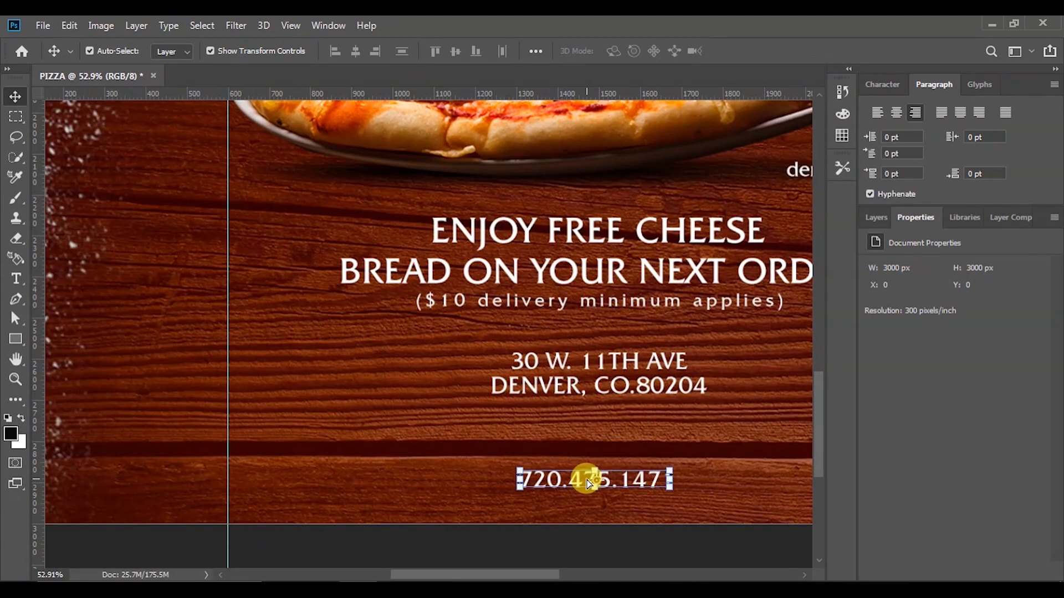
click(355, 52)
click(600, 371)
key(shift+Down)
key(shift+Down)
key(shift+Down)
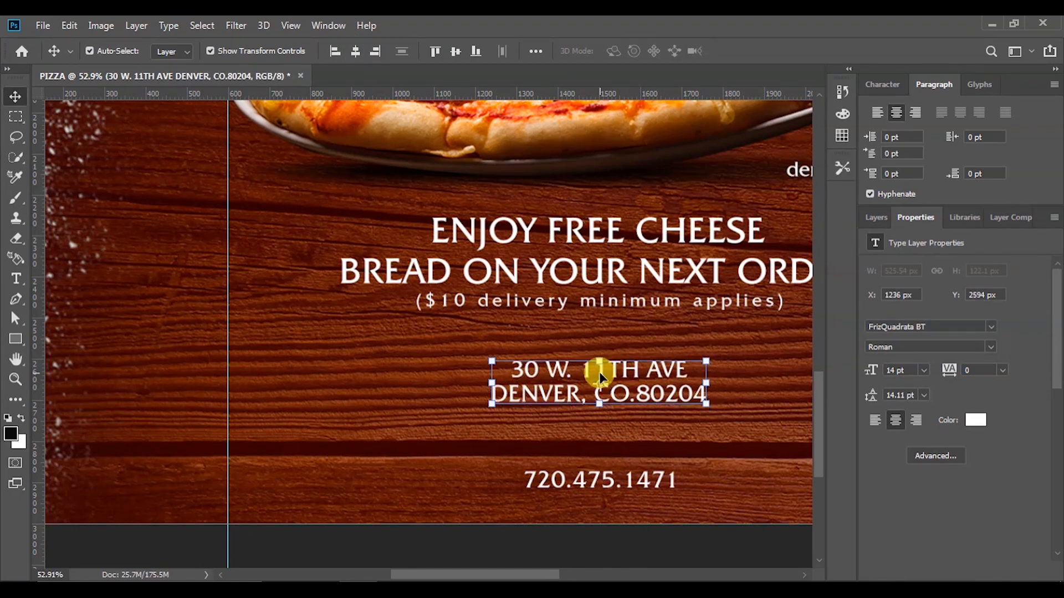
key(shift+Down)
key(shift+Up)
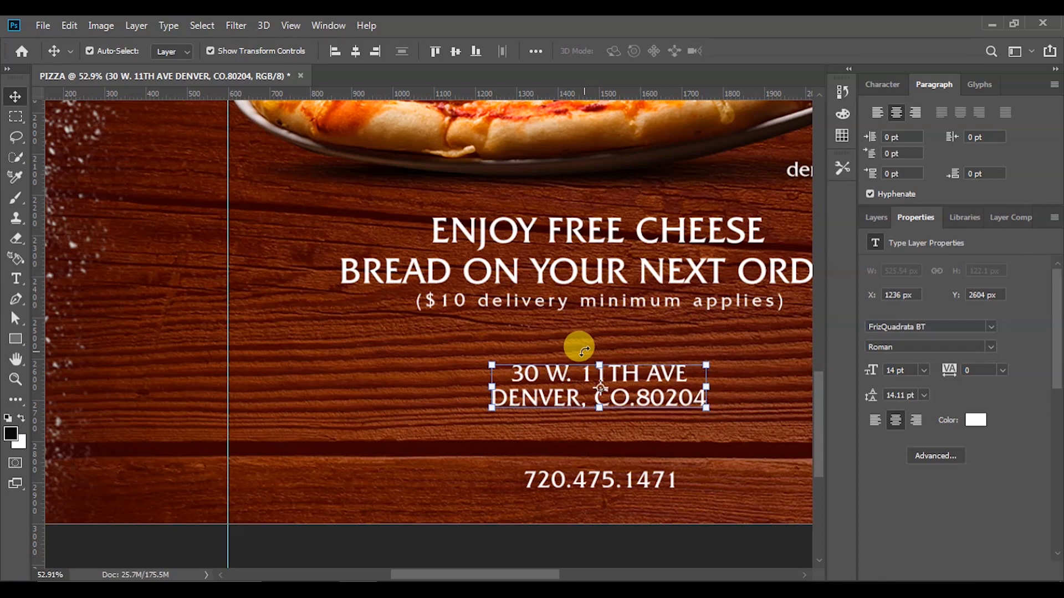
scroll(321, 369, down, 6)
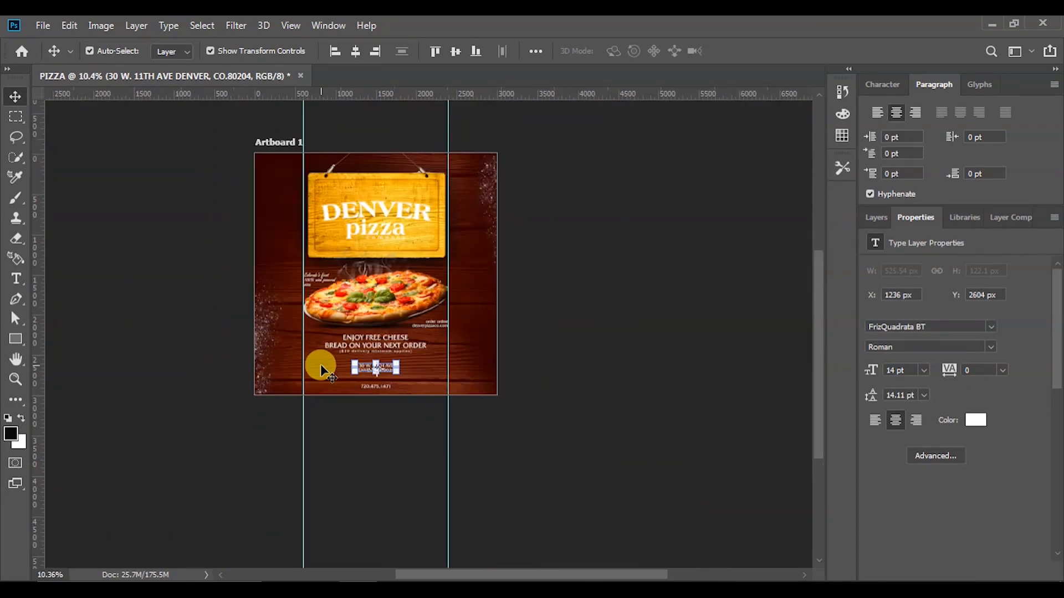
scroll(207, 194, up, 3)
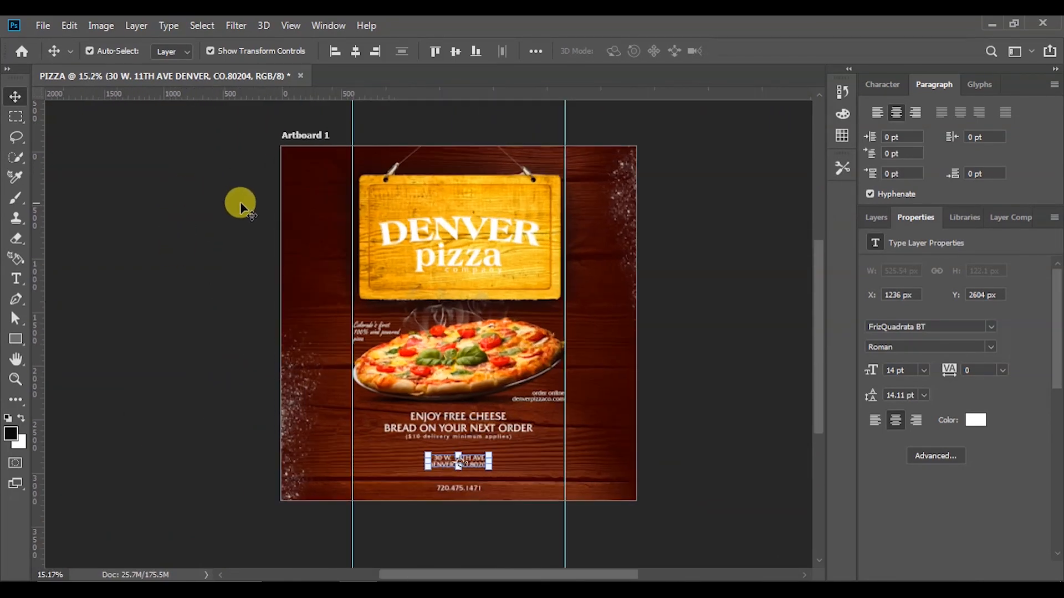
click(755, 292)
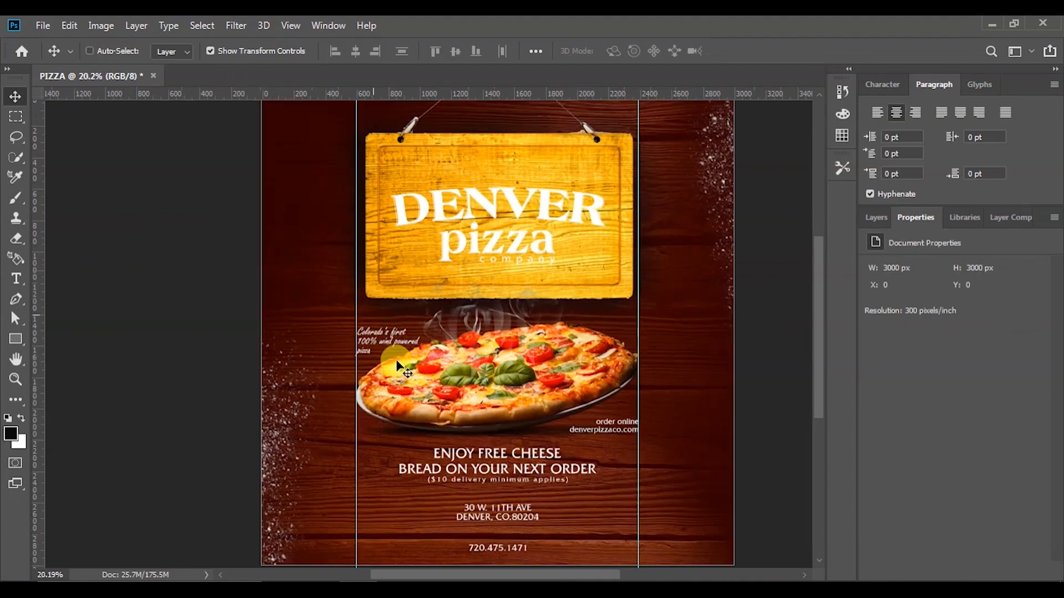
scroll(397, 360, down, 3)
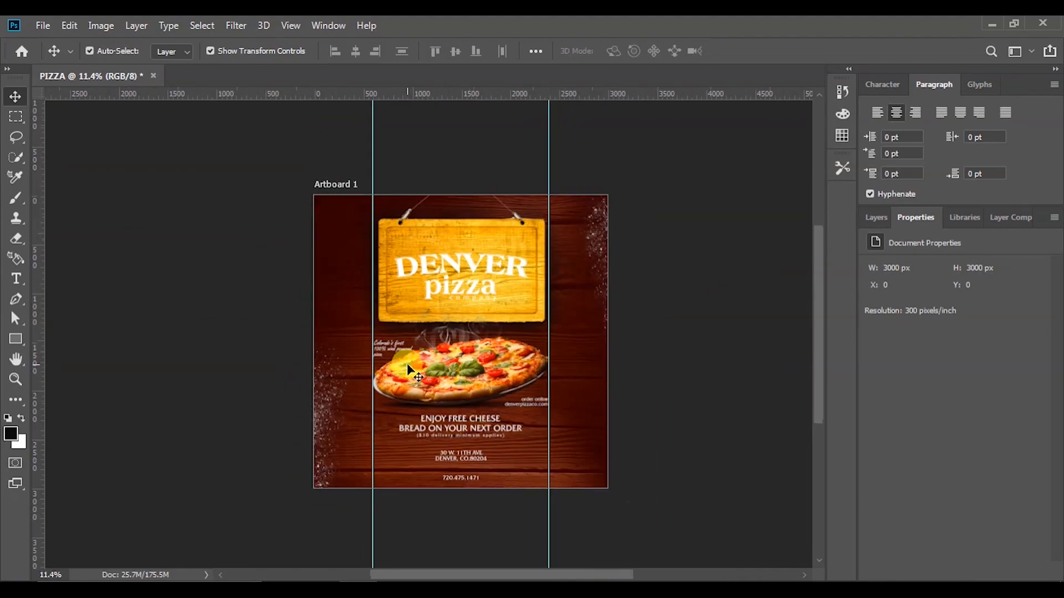
Drag the red chili pepper image pngwing.com (10) from the PIZZA folder toward Photoshop
key(alt+Tab)
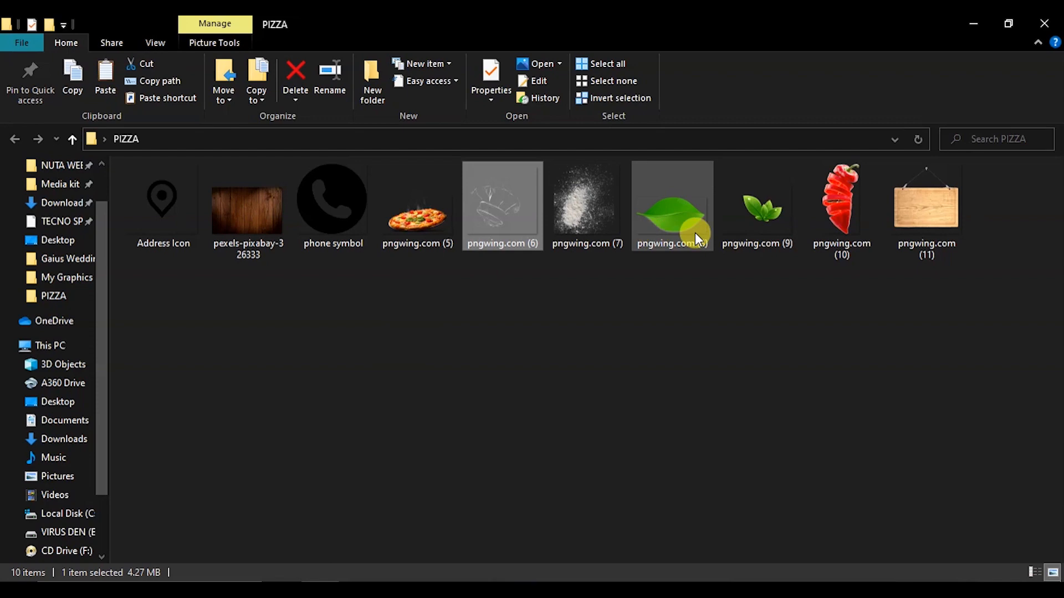
click(809, 195)
mouse_move(823, 189)
mouse_down()
mouse_move(547, 251)
mouse_move(333, 565)
mouse_move(827, 201)
mouse_up()
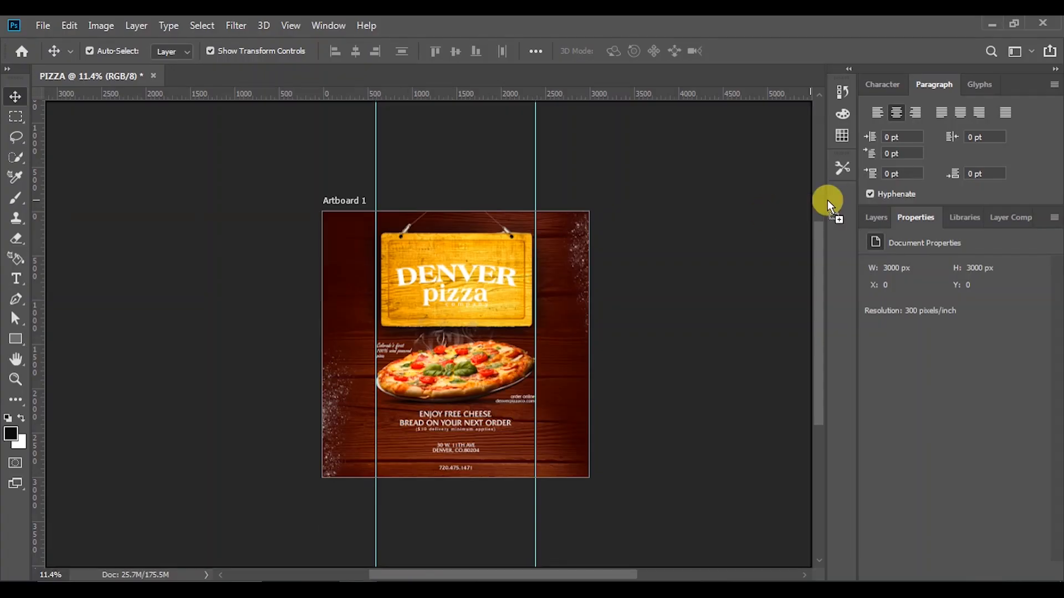
Place the chili pepper at the pizza's left edge, scaled to about 16% and tilted about -9.7°
drag(505, 366, 504, 366)
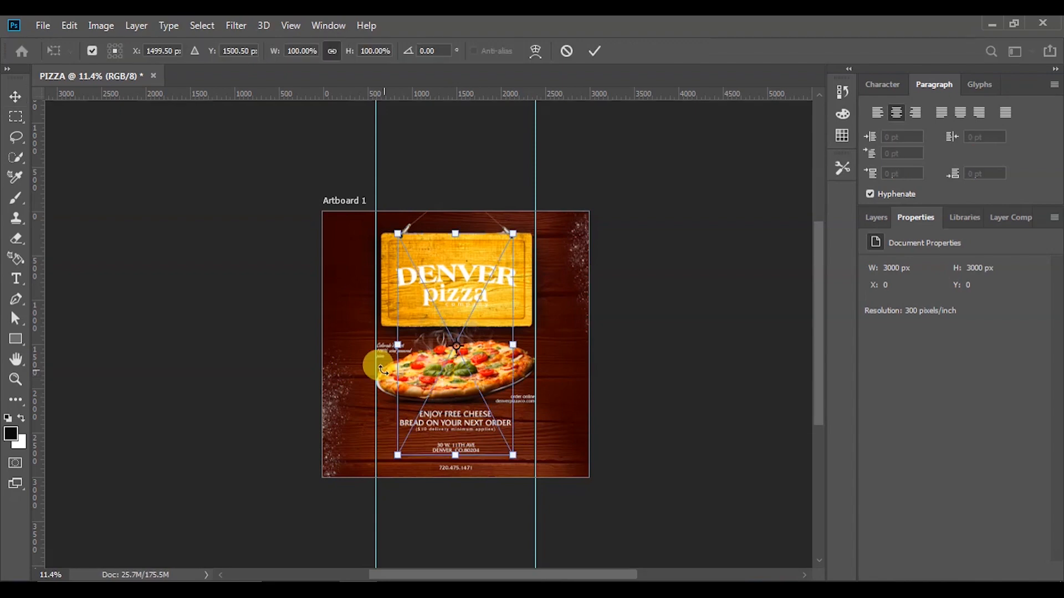
scroll(383, 362, up, 3)
drag(562, 191, 474, 348)
scroll(411, 443, up, 5)
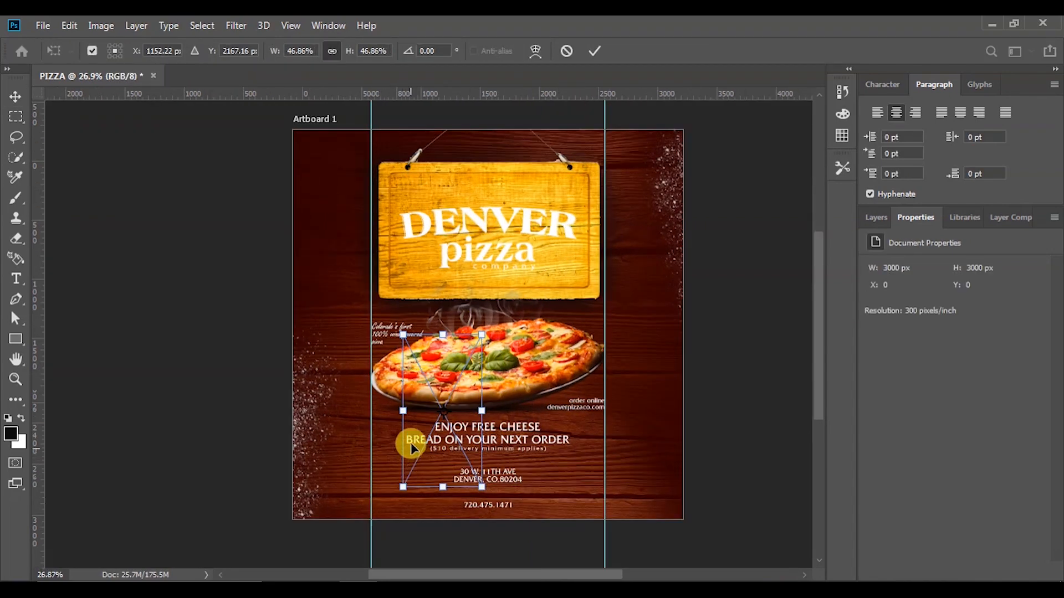
drag(529, 488, 440, 319)
scroll(408, 276, up, 3)
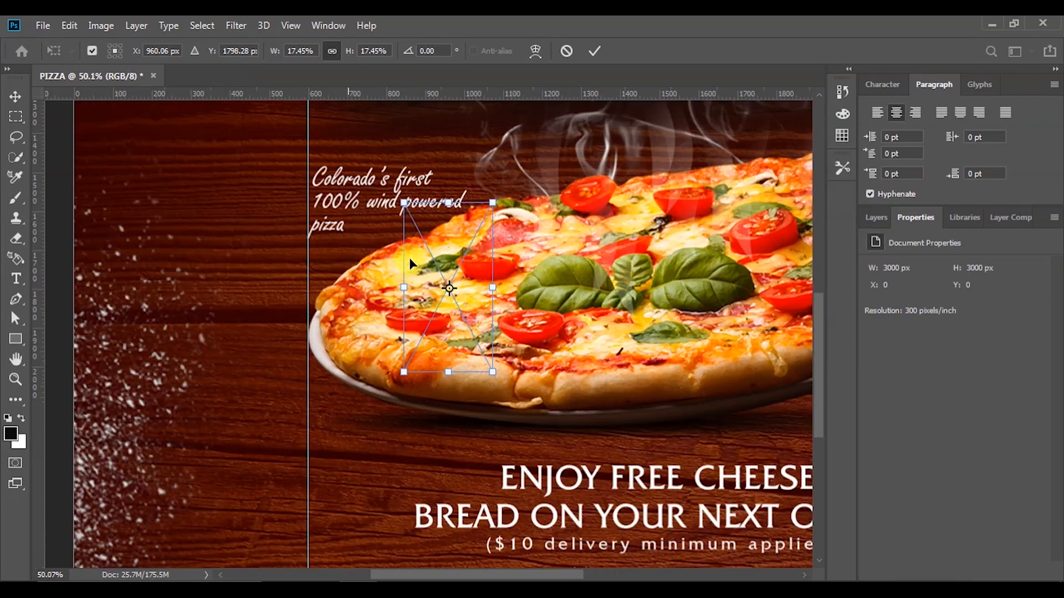
mouse_move(418, 244)
mouse_down()
mouse_move(344, 274)
mouse_move(358, 294)
mouse_move(426, 254)
mouse_move(413, 246)
mouse_up()
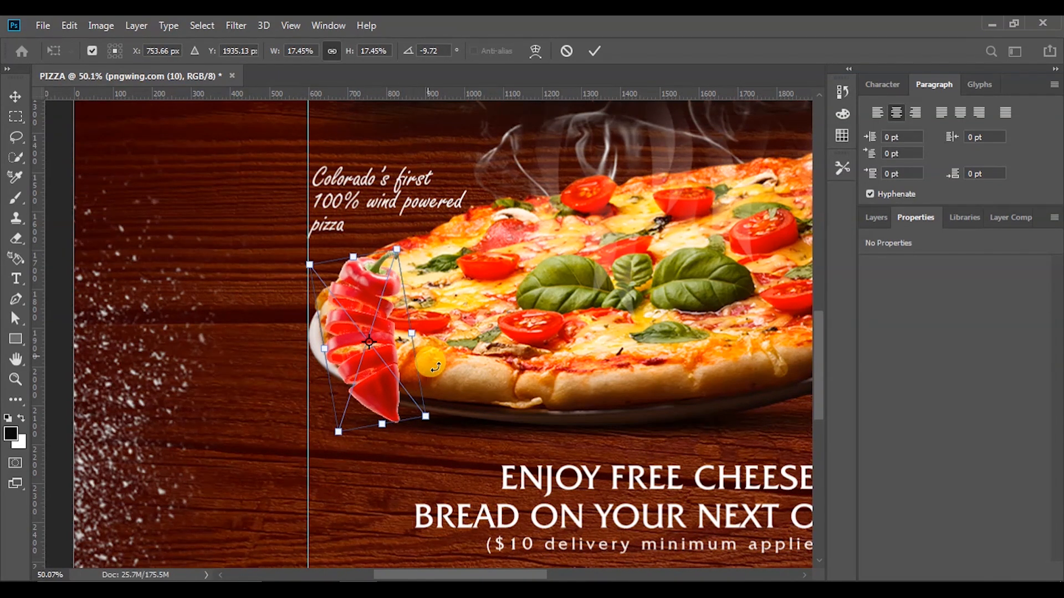
drag(335, 428, 345, 406)
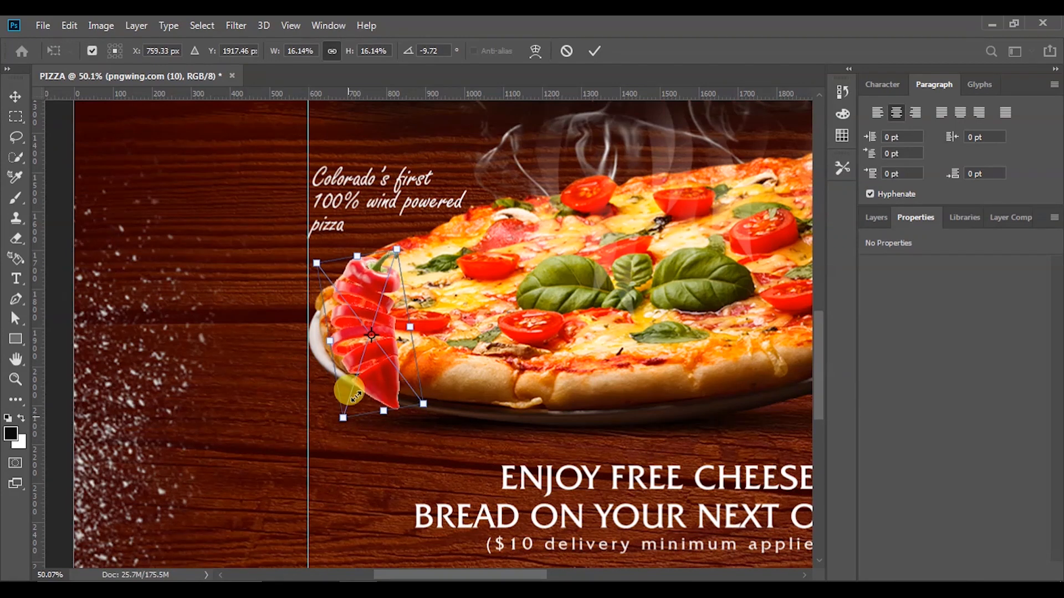
drag(374, 251, 370, 357)
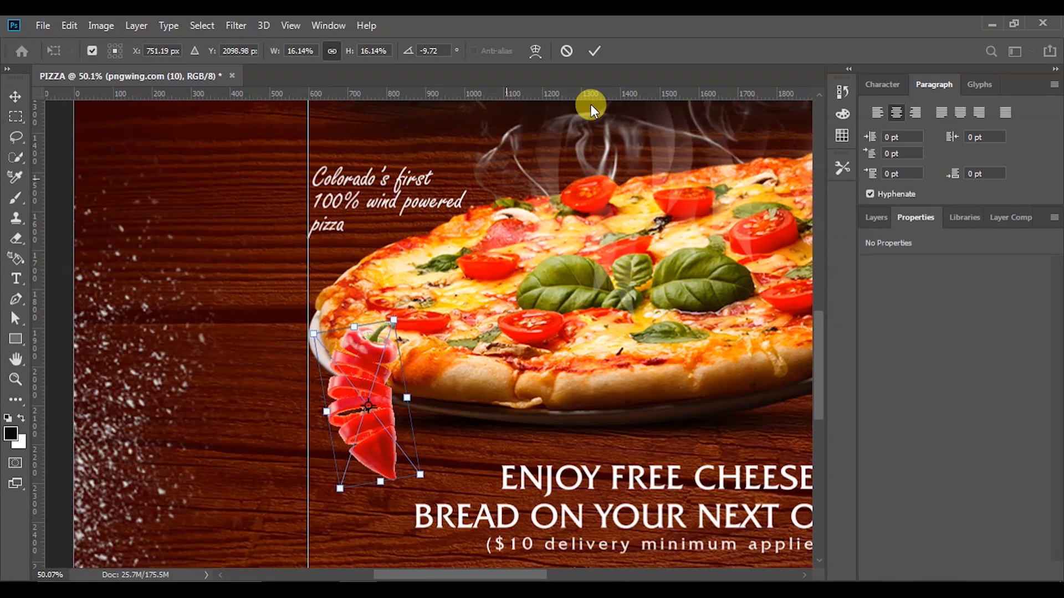
click(588, 53)
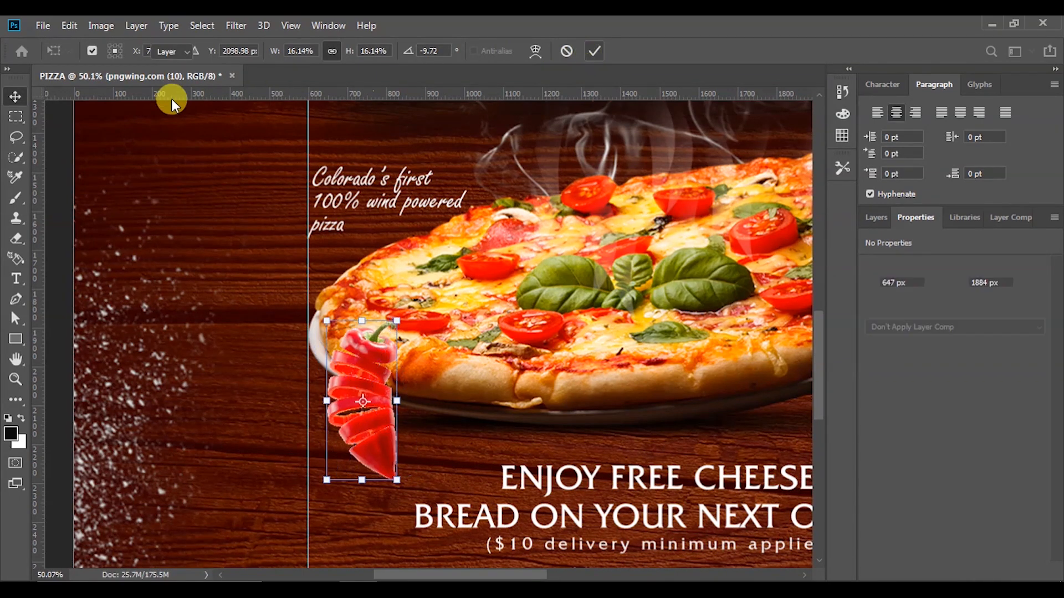
click(237, 27)
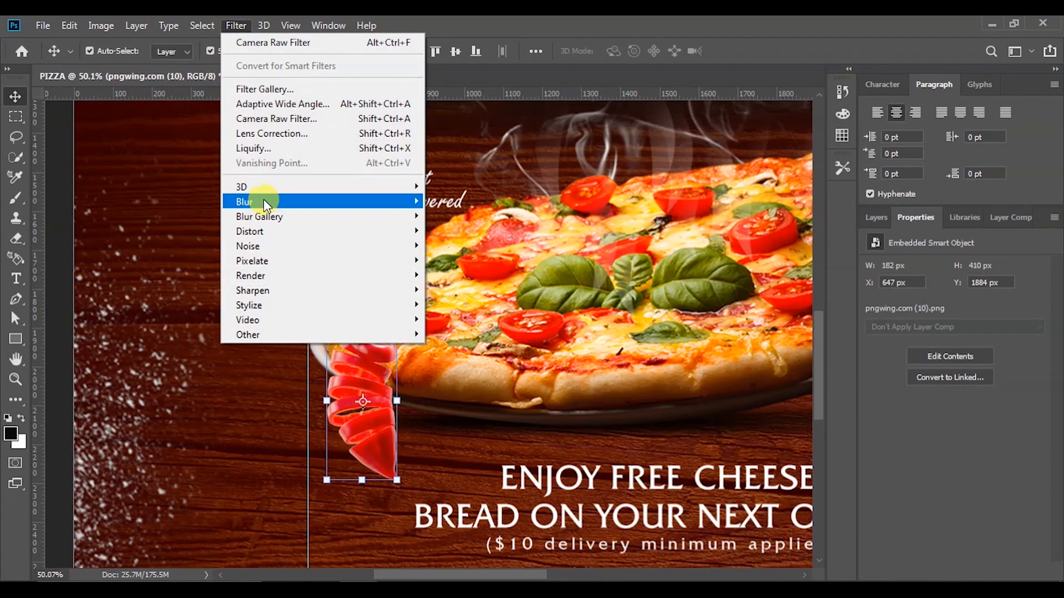
Apply a Motion Blur with 48-pixel distance to the chili pepper
mouse_move(264, 199)
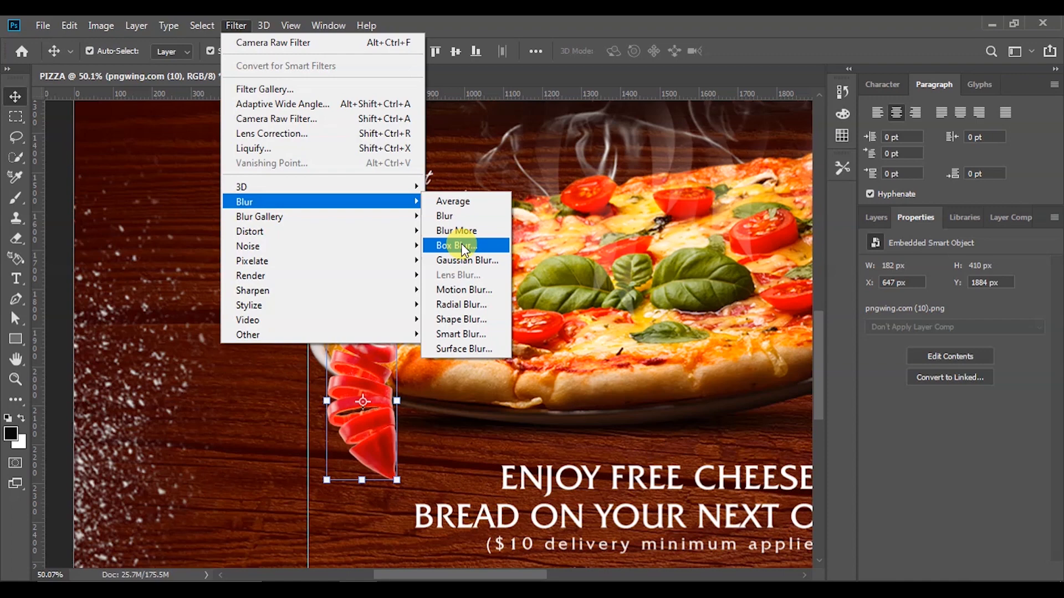
click(463, 290)
drag(655, 378, 649, 380)
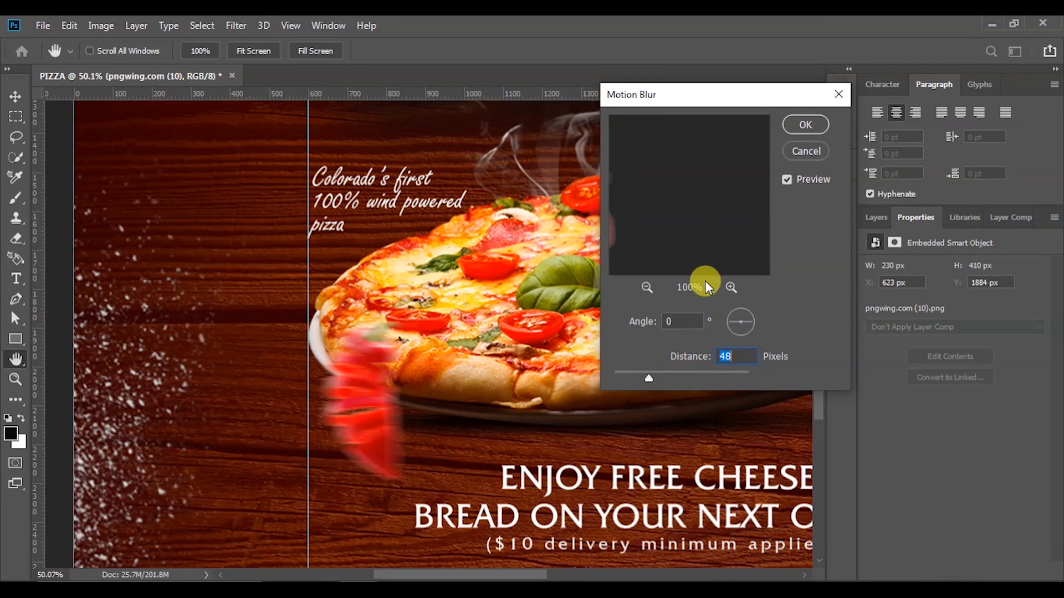
click(816, 128)
Rotate the blurred pepper slightly and shrink it to about 10%
key(v)
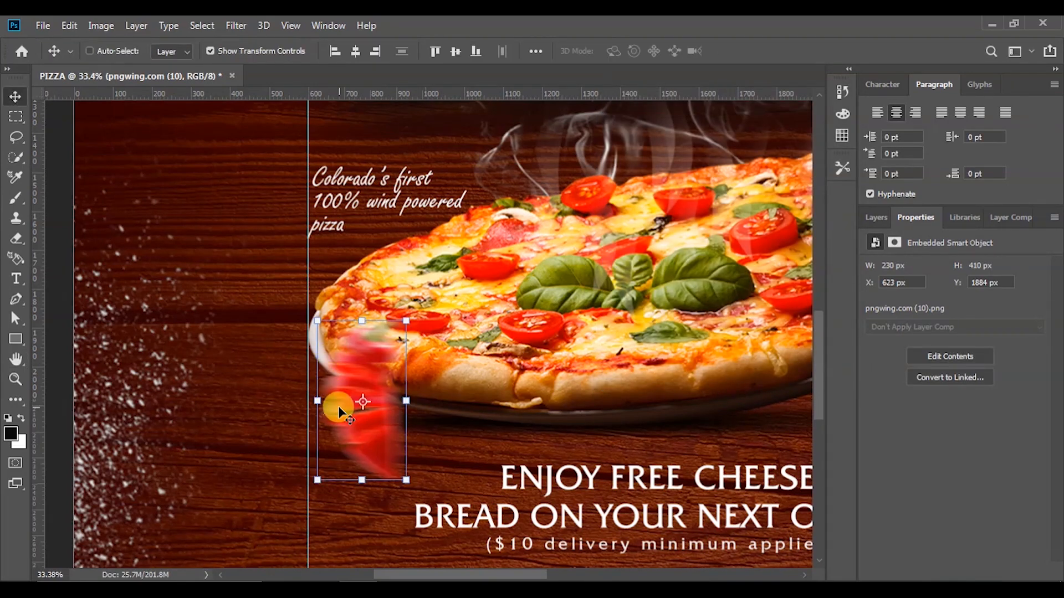
key(ctrl+0)
scroll(341, 441, up, 5)
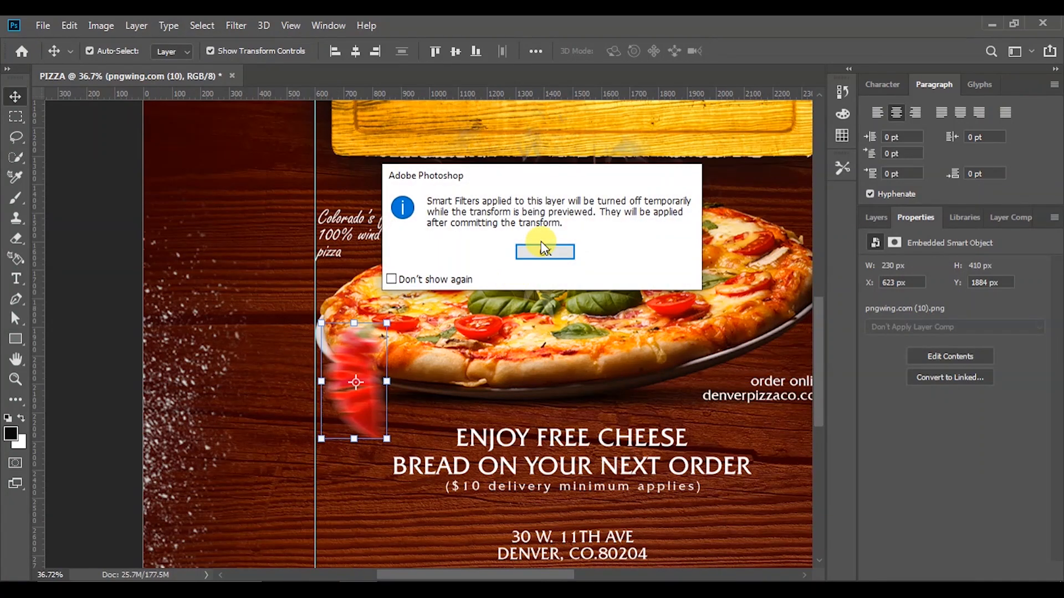
click(542, 253)
drag(285, 437, 339, 441)
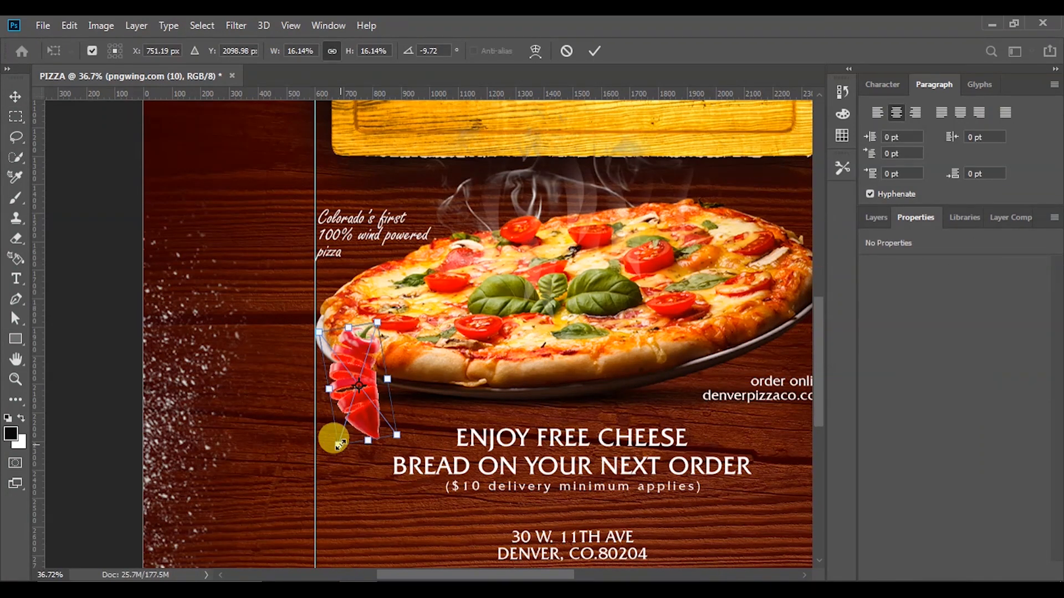
drag(339, 443, 355, 398)
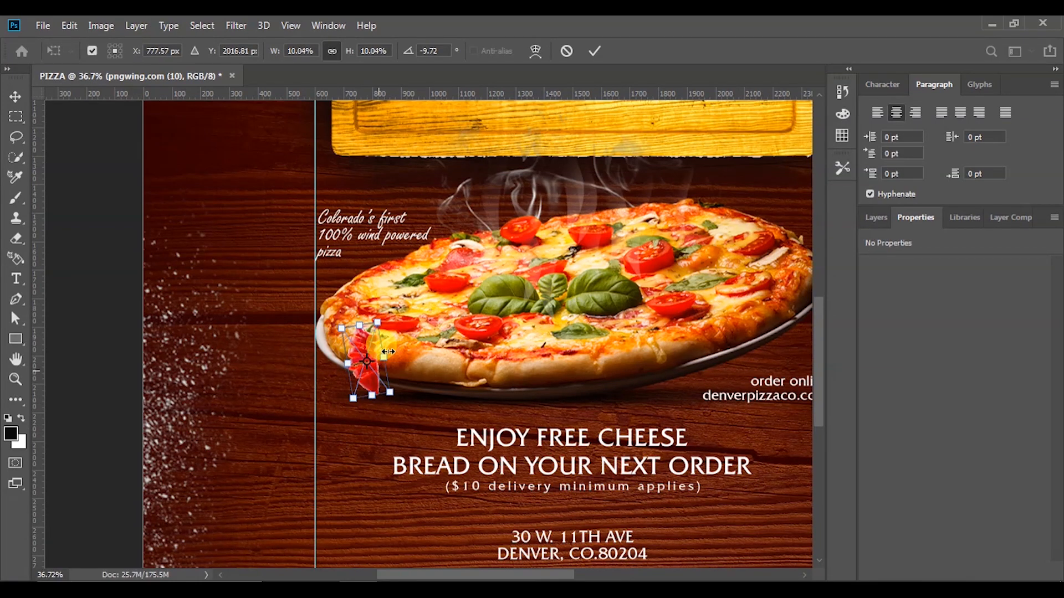
click(601, 50)
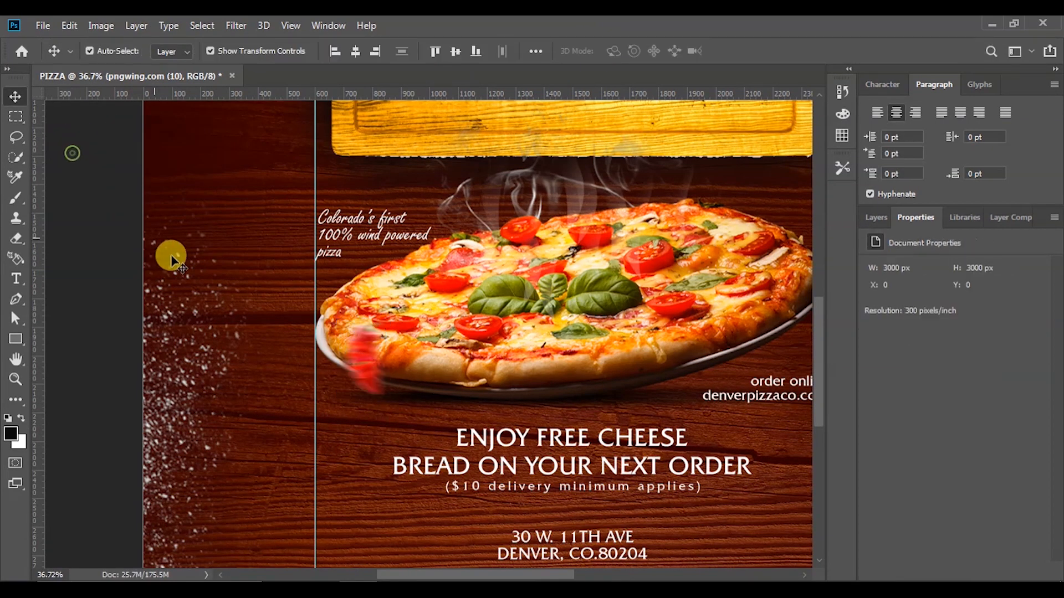
Drag the basil leaves image pngwing.com (9) from the PIZZA folder onto the poster
scroll(247, 372, down, 2)
scroll(283, 377, down, 2)
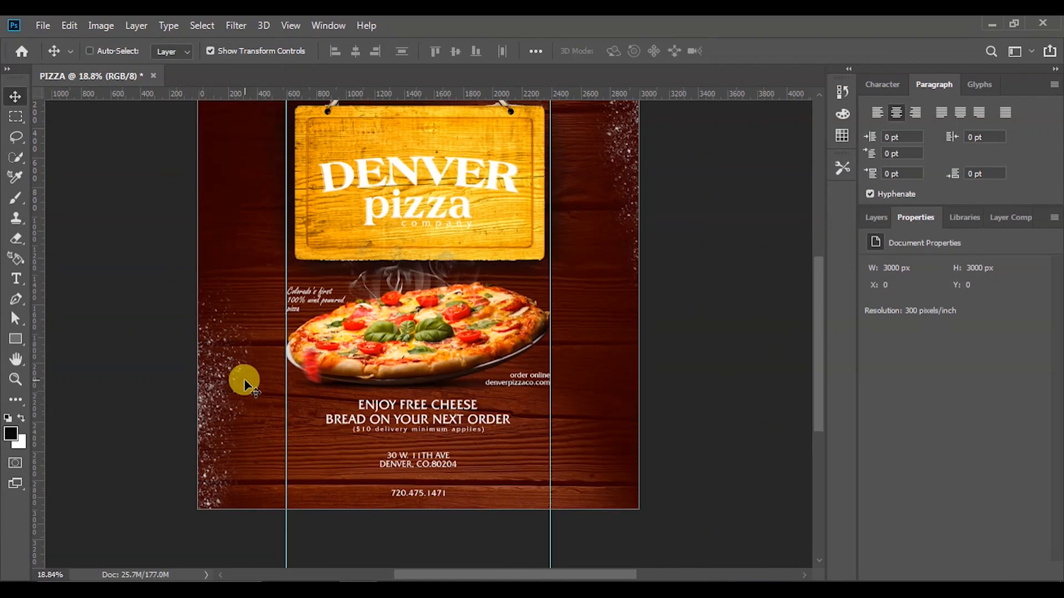
mouse_move(320, 590)
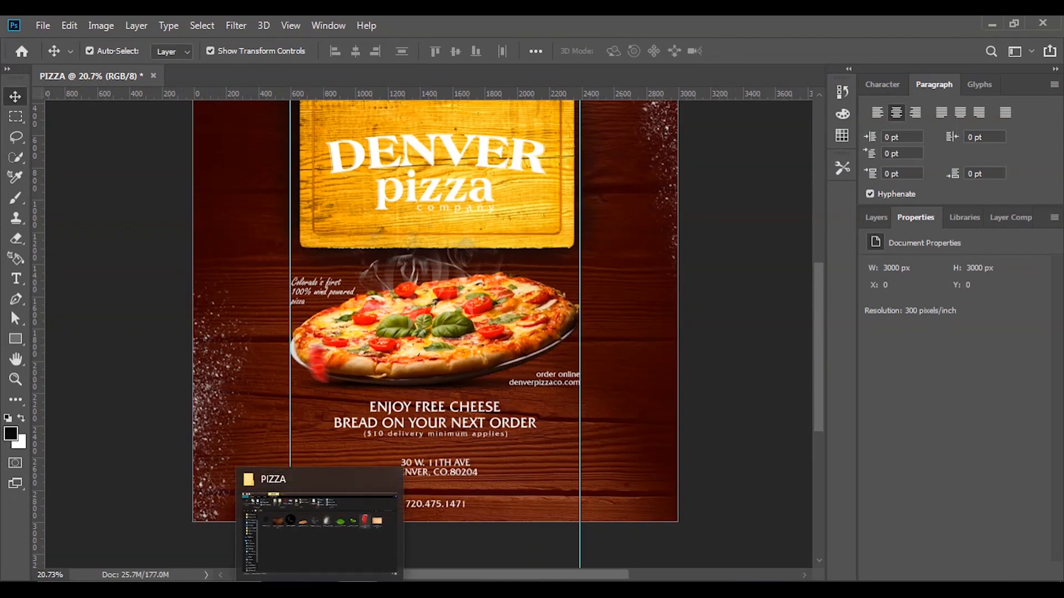
click(334, 542)
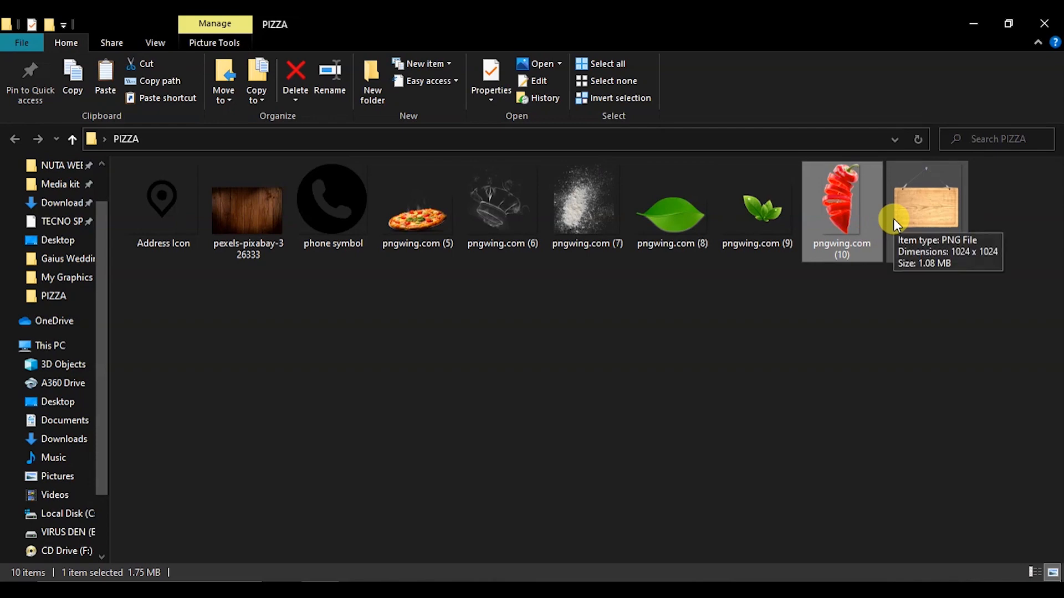
click(762, 204)
drag(763, 202, 443, 301)
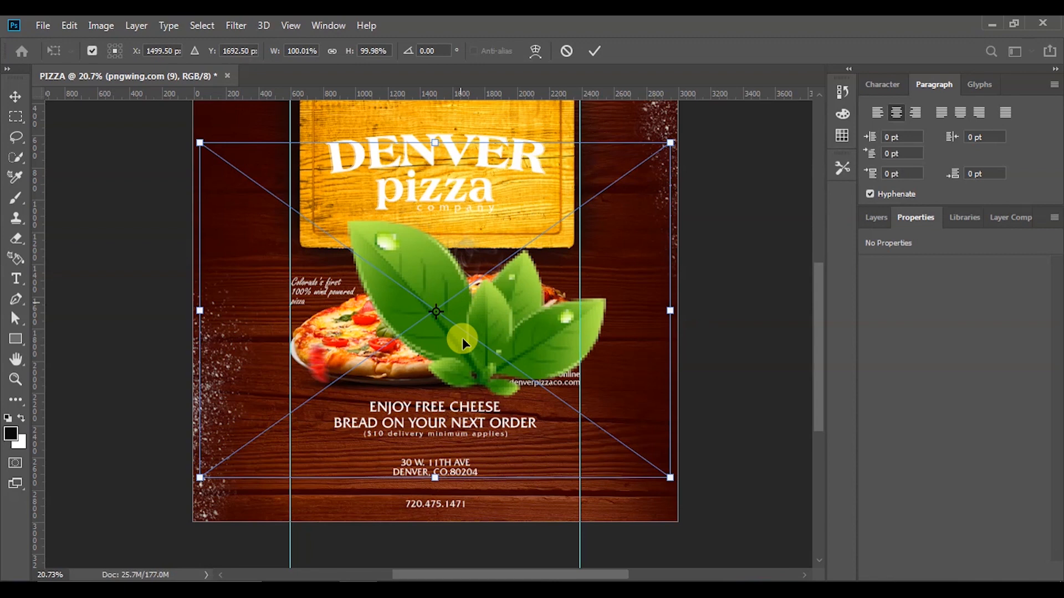
Shrink the basil leaves to about 37%, commit them on the sign over 'pizza', and open Camera Raw Filter
scroll(461, 340, down, 3)
drag(591, 425, 421, 305)
drag(381, 261, 453, 255)
drag(366, 299, 387, 287)
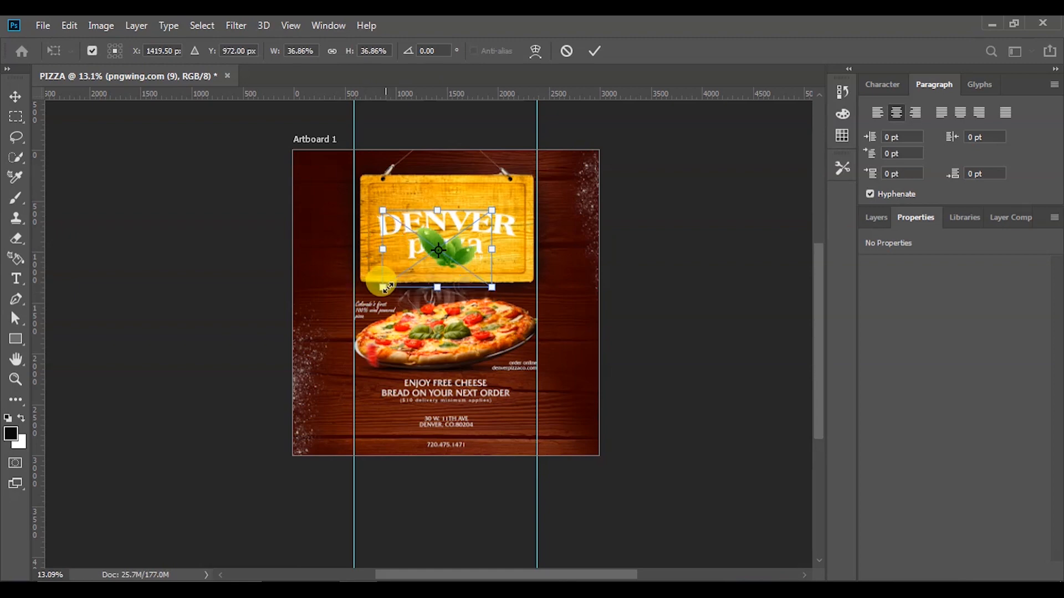
key(ctrl+0)
click(594, 50)
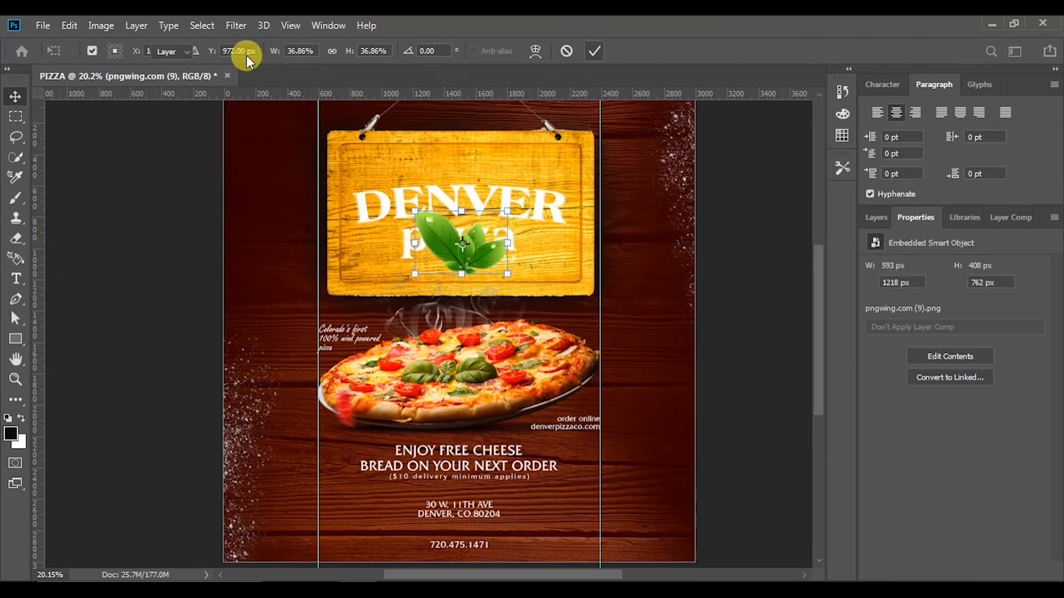
click(235, 25)
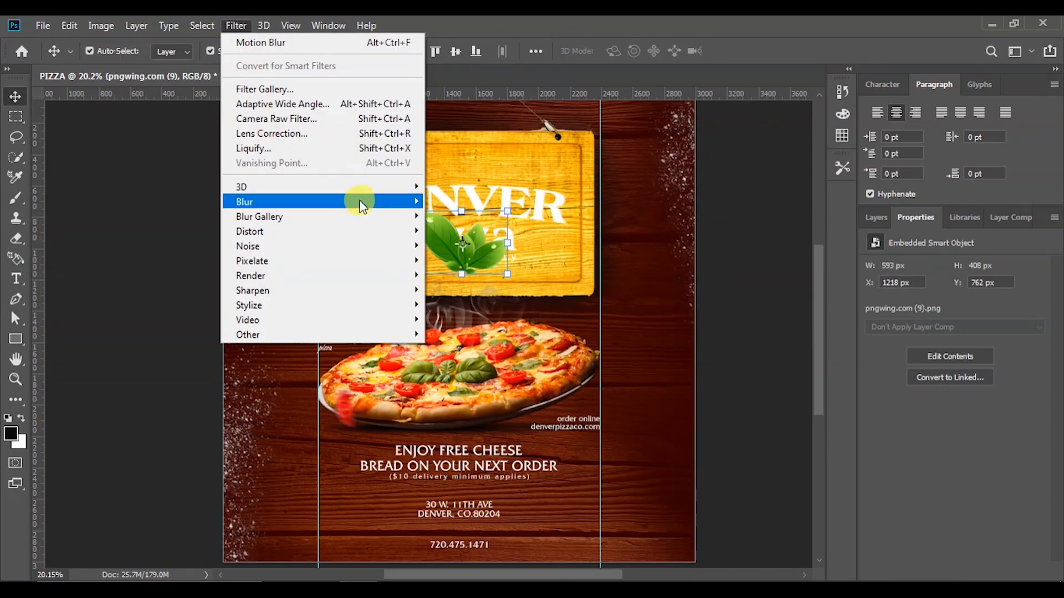
click(305, 115)
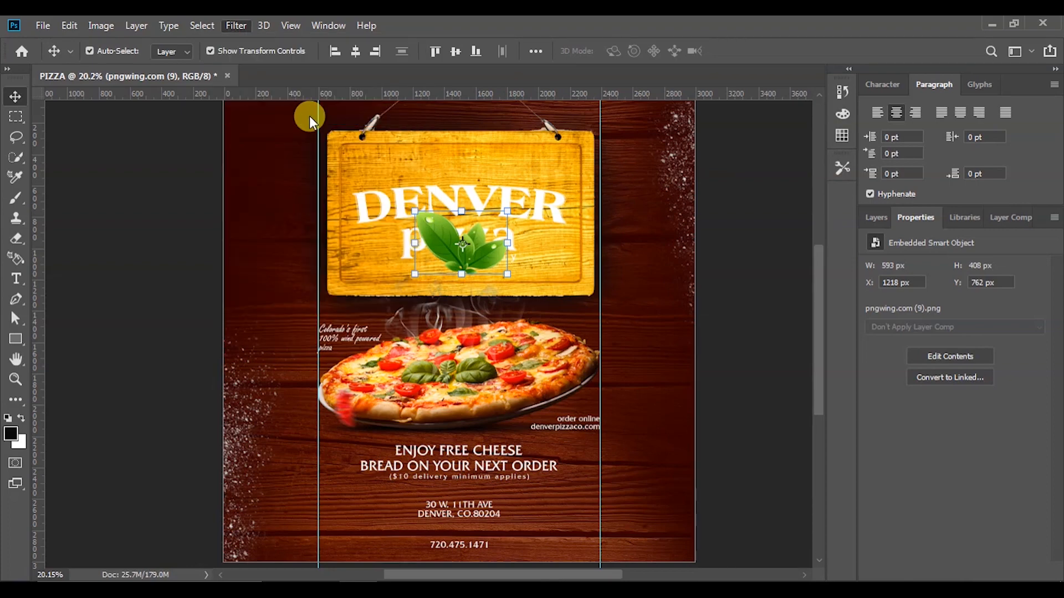
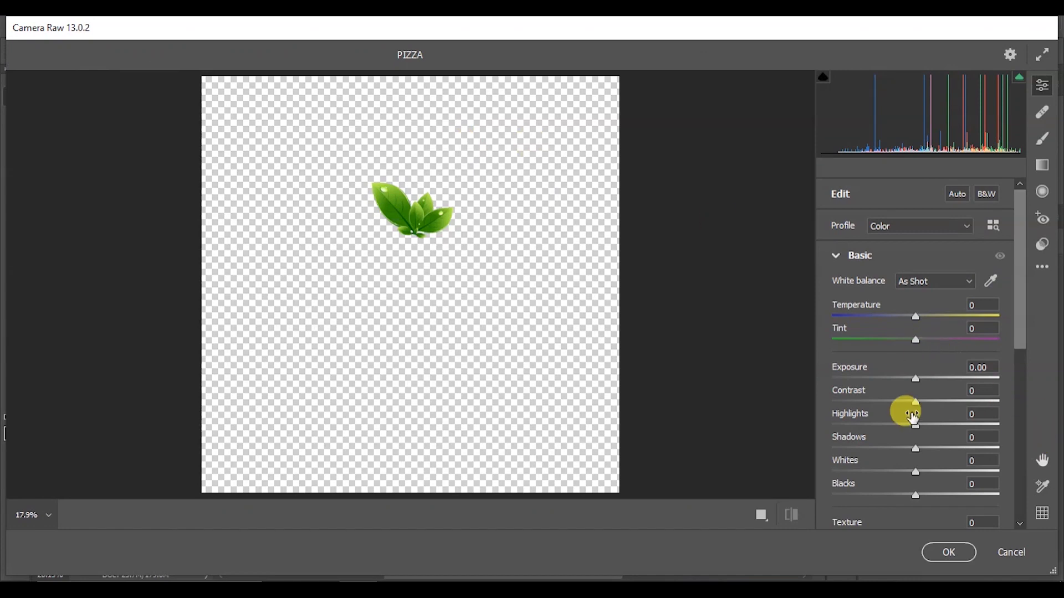
Give the basil leaves Contrast +56, Highlights -58, Blacks -50 and Texture +82 in Camera Raw
drag(921, 407, 872, 435)
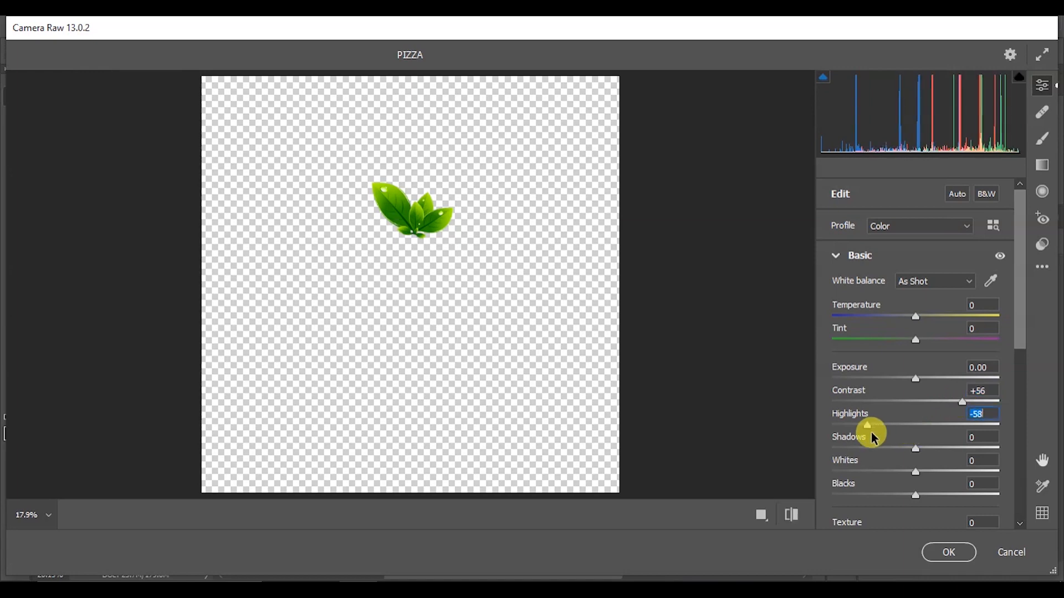
scroll(883, 480, down, 2)
drag(916, 388, 987, 425)
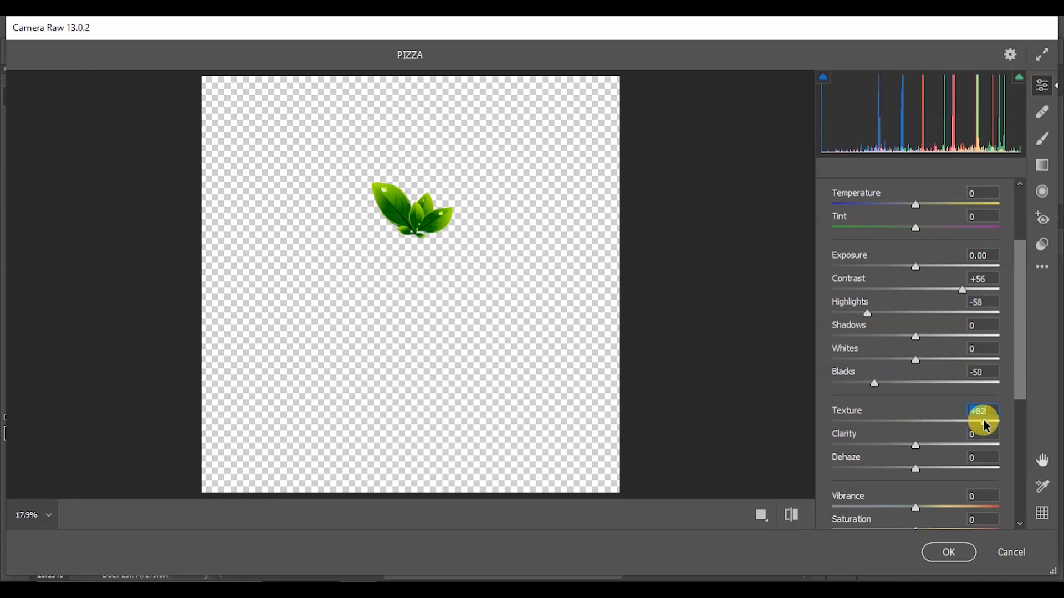
click(945, 554)
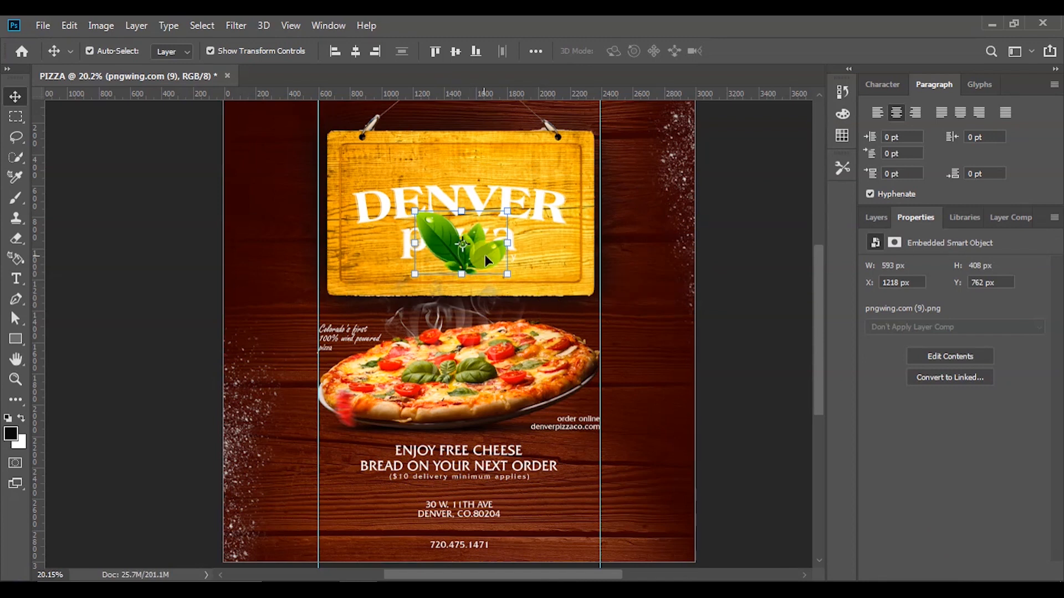
Move the leaves onto the DENVER sign and drop a copy at the sign's lower-right corner
drag(478, 260, 584, 318)
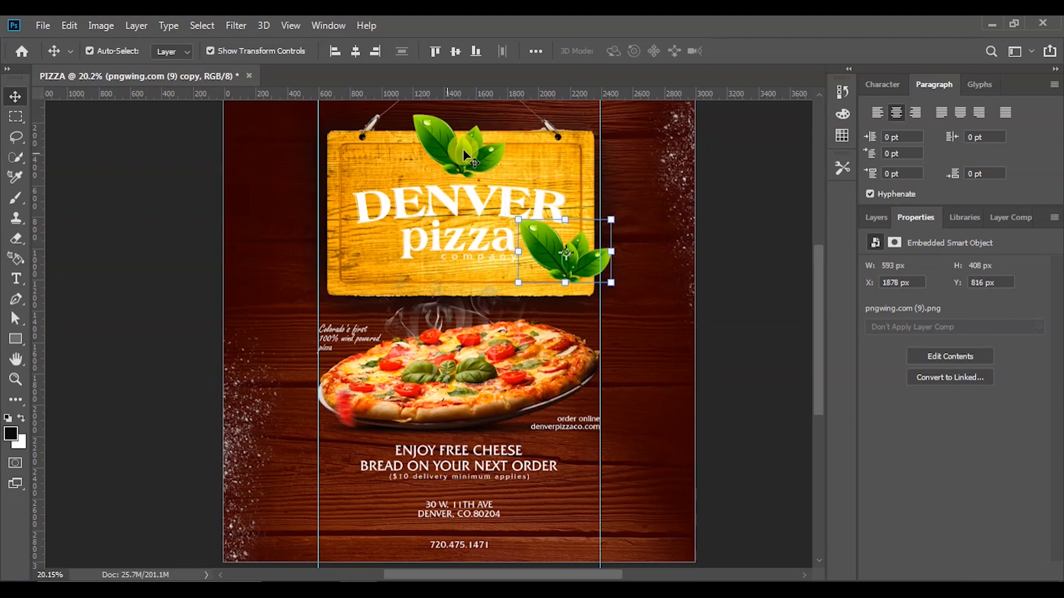
click(441, 139)
click(410, 105)
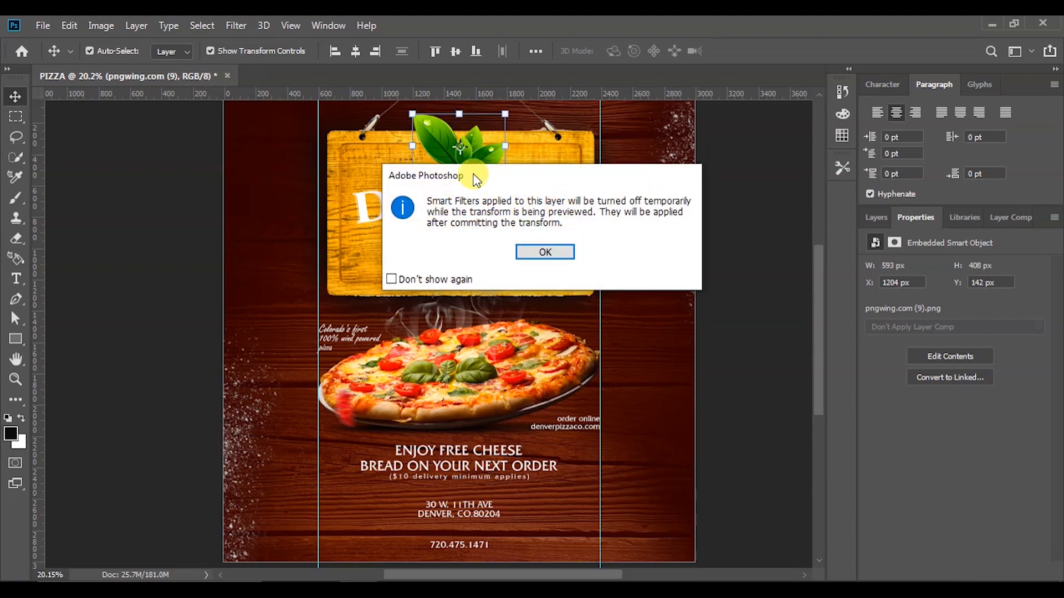
click(543, 252)
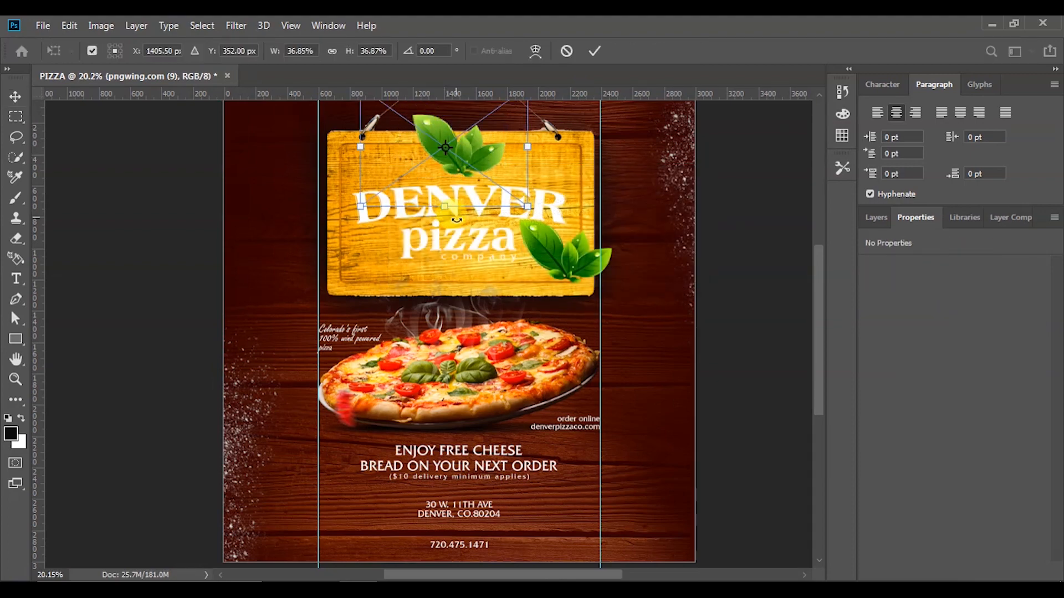
Shrink the top leaves into a small cluster and move it just above DENVER
scroll(456, 221, up, 4)
scroll(456, 223, down, 10)
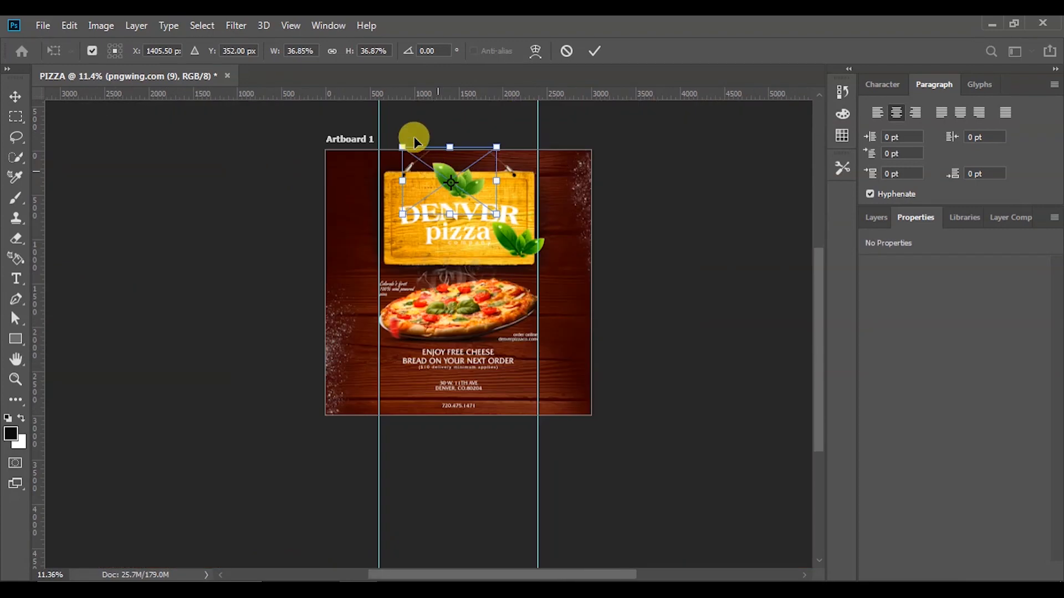
scroll(414, 143, up, 8)
drag(395, 153, 470, 207)
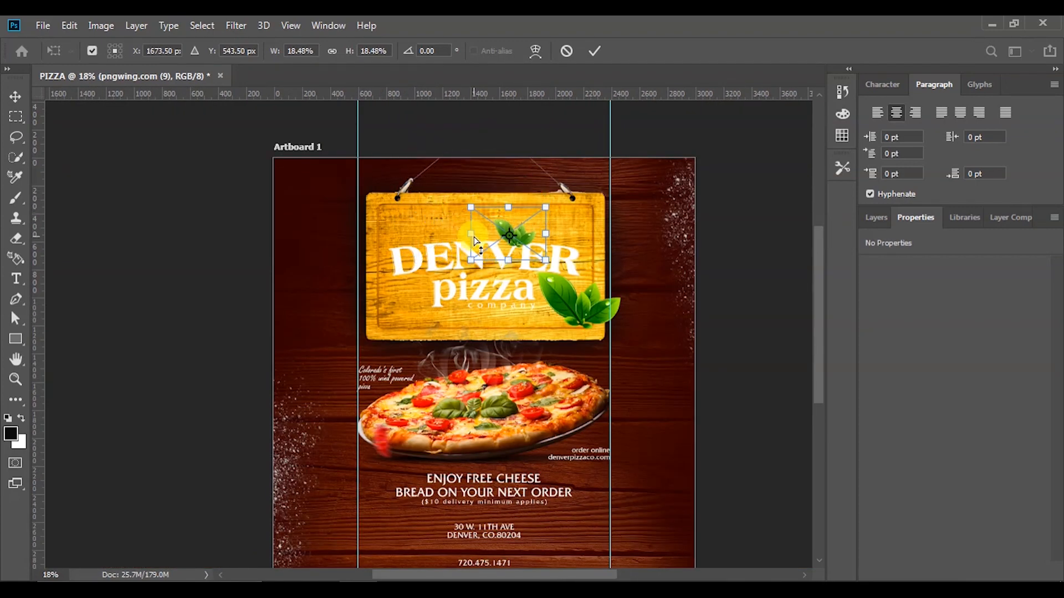
scroll(473, 237, up, 3)
drag(534, 234, 489, 216)
drag(526, 178, 499, 225)
click(596, 50)
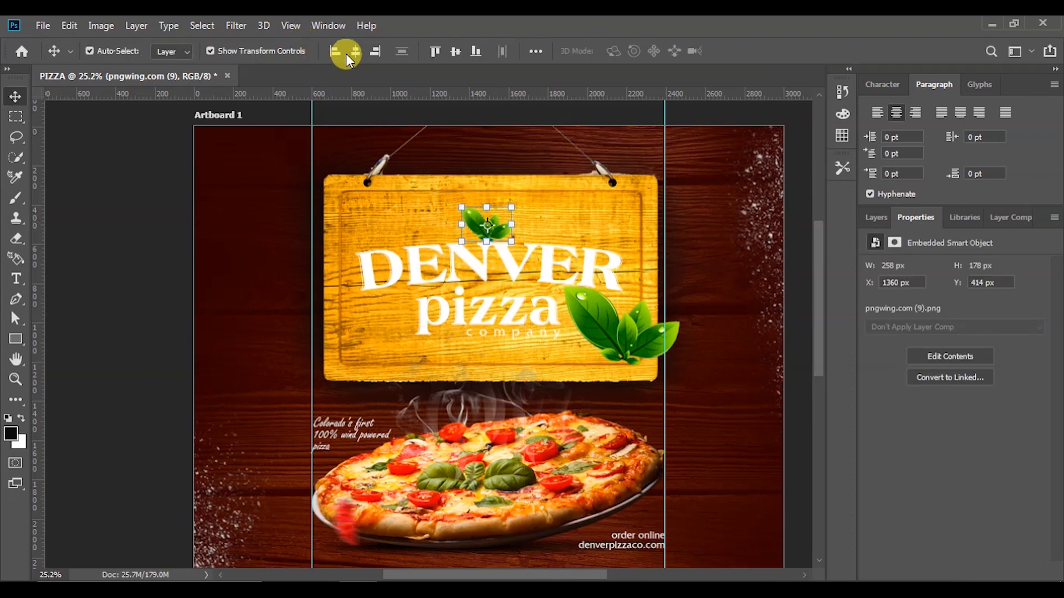
Centre the small leaf cluster horizontally on the poster
click(354, 52)
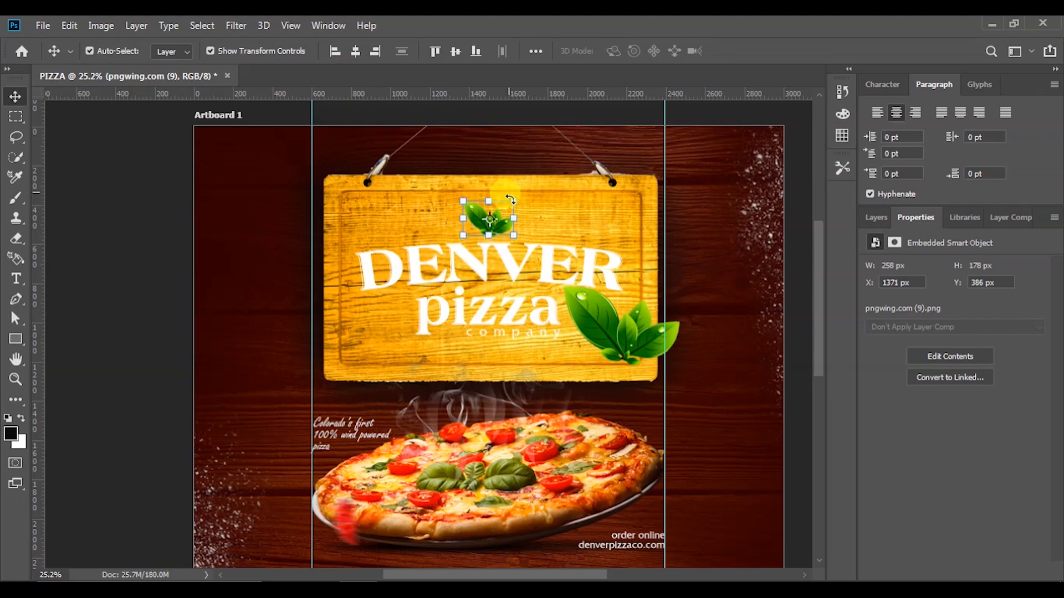
click(791, 171)
scroll(561, 319, down, 1)
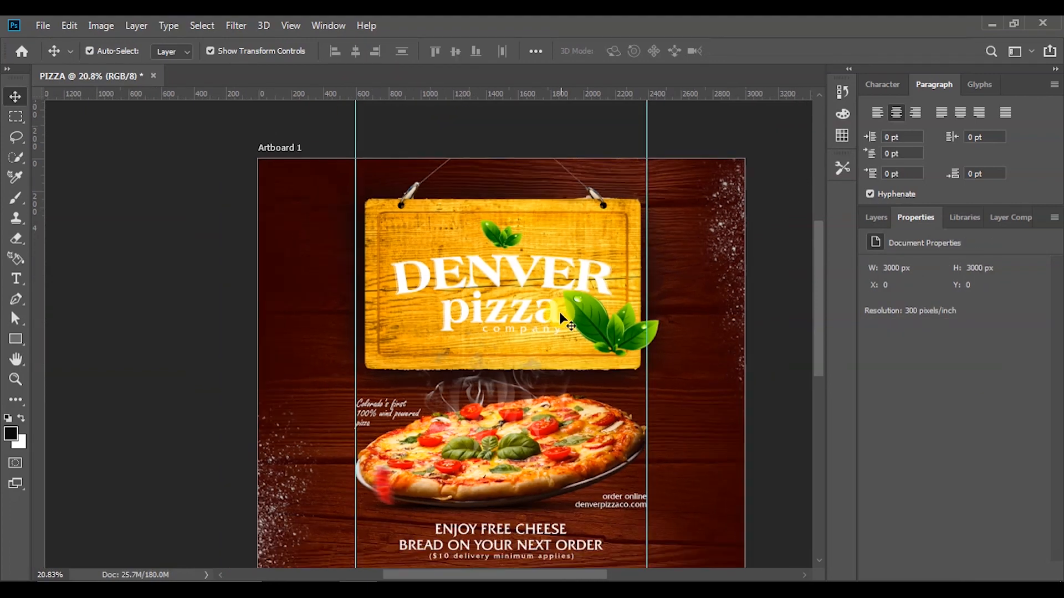
scroll(561, 319, down, 3)
scroll(560, 338, up, 4)
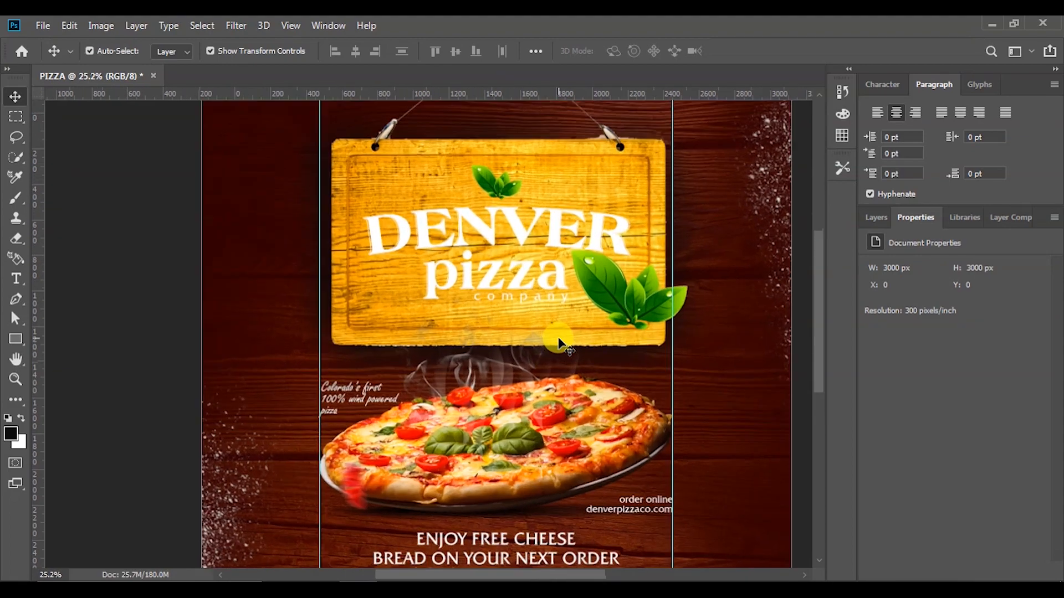
scroll(626, 312, down, 2)
Move the leaf copy to the pizza's right edge and shrink it to about a tenth
drag(626, 314, 661, 414)
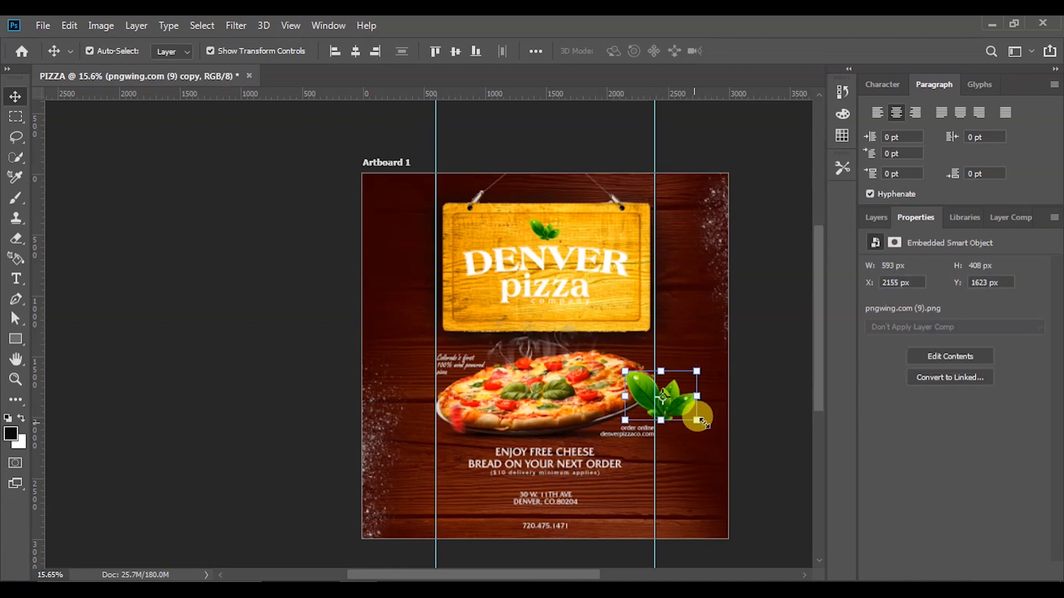
click(693, 410)
click(545, 253)
mouse_move(697, 420)
mouse_down()
mouse_move(715, 446)
mouse_move(684, 420)
mouse_up()
drag(583, 349, 633, 382)
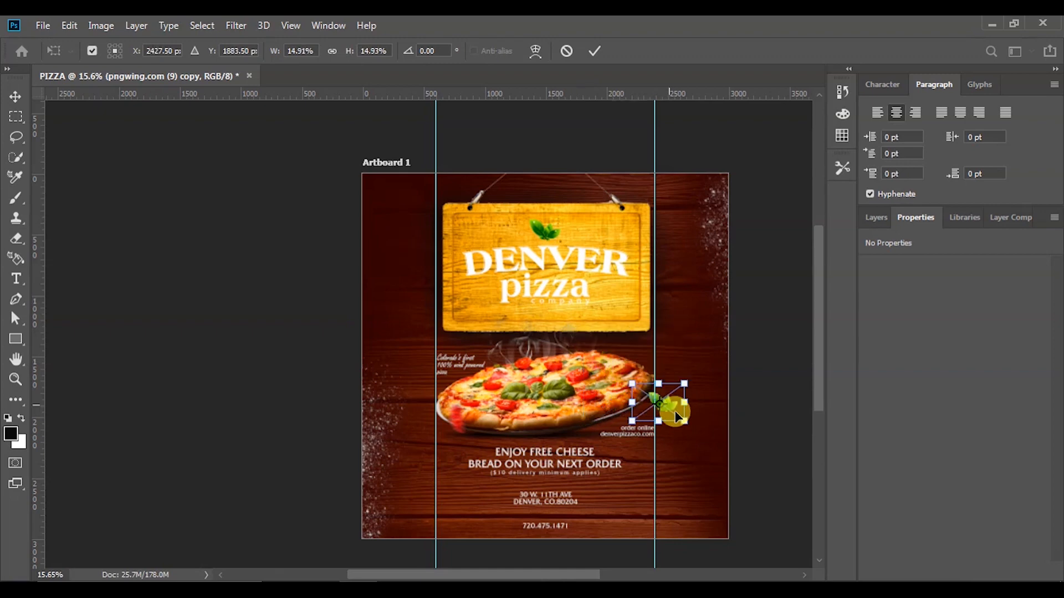
drag(688, 421, 665, 410)
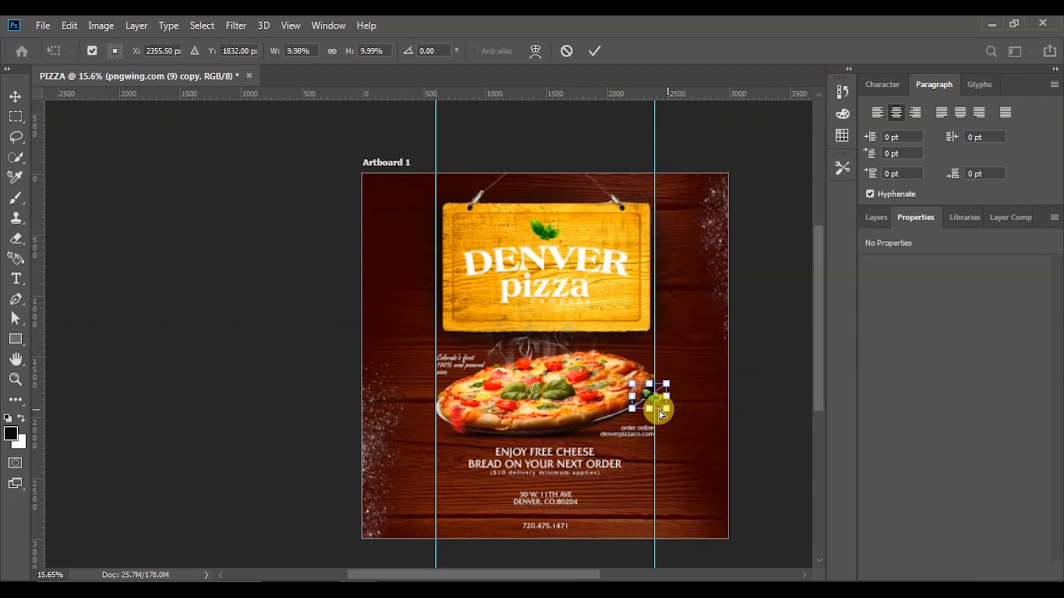
scroll(655, 410, up, 4)
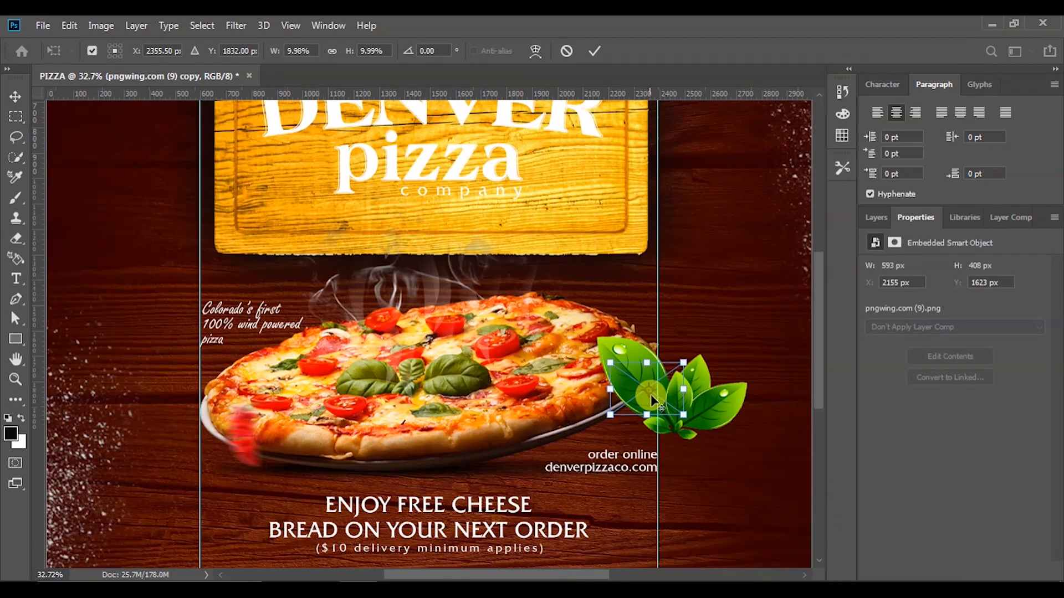
click(594, 51)
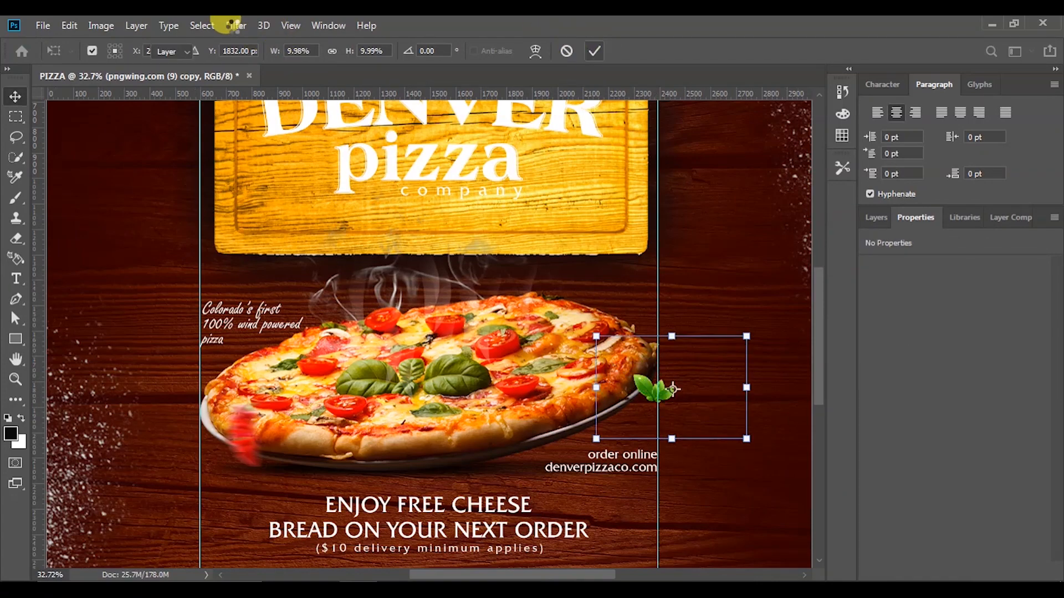
Apply a 9.6 px Gaussian Blur to the small leaf and nudge it onto the pizza edge
click(235, 25)
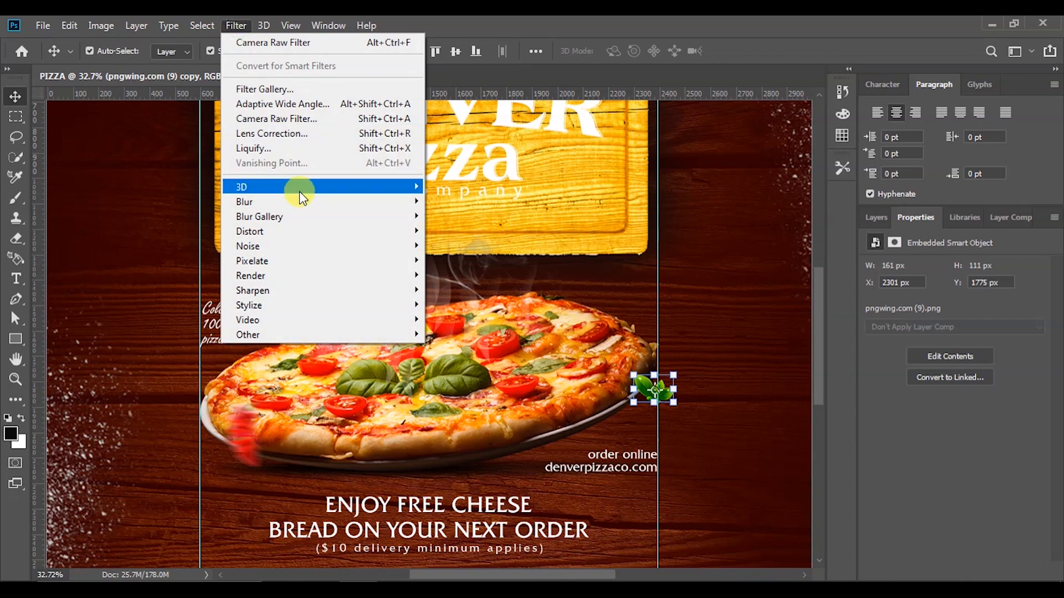
mouse_move(302, 203)
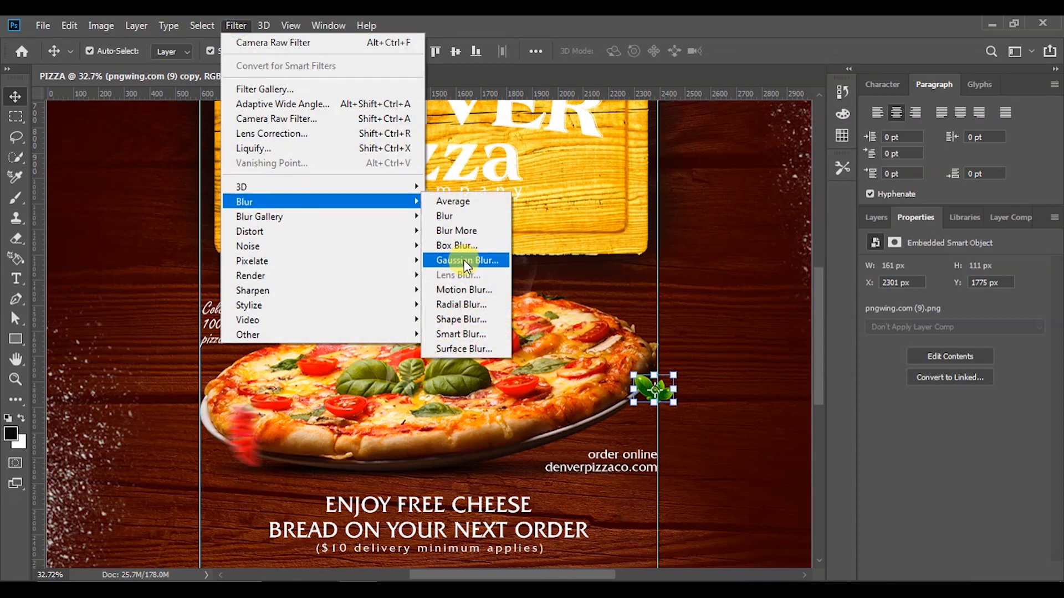
click(479, 263)
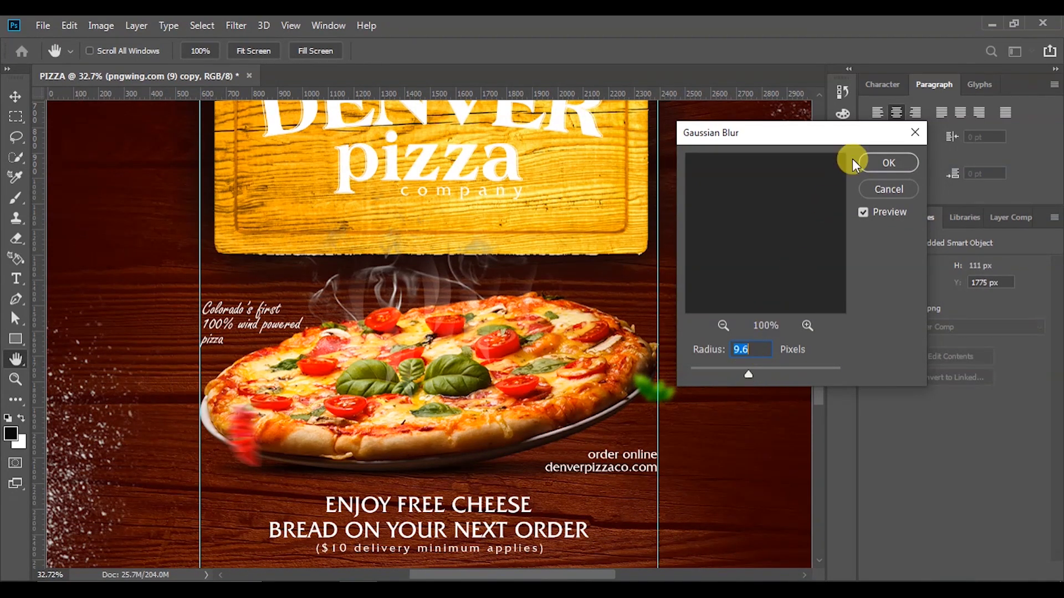
click(873, 159)
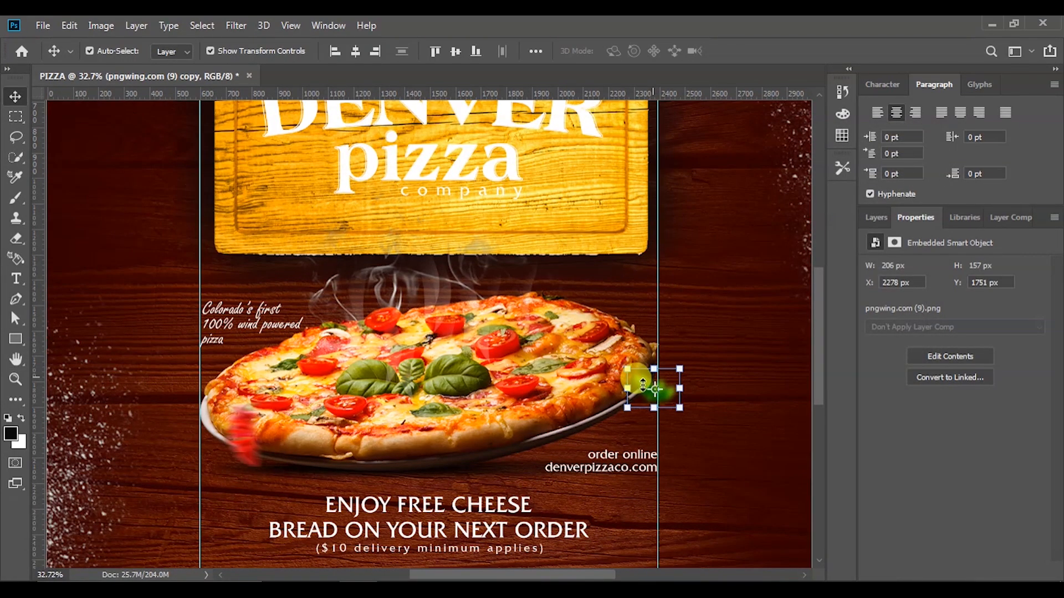
drag(645, 390, 627, 382)
key(ctrl+t)
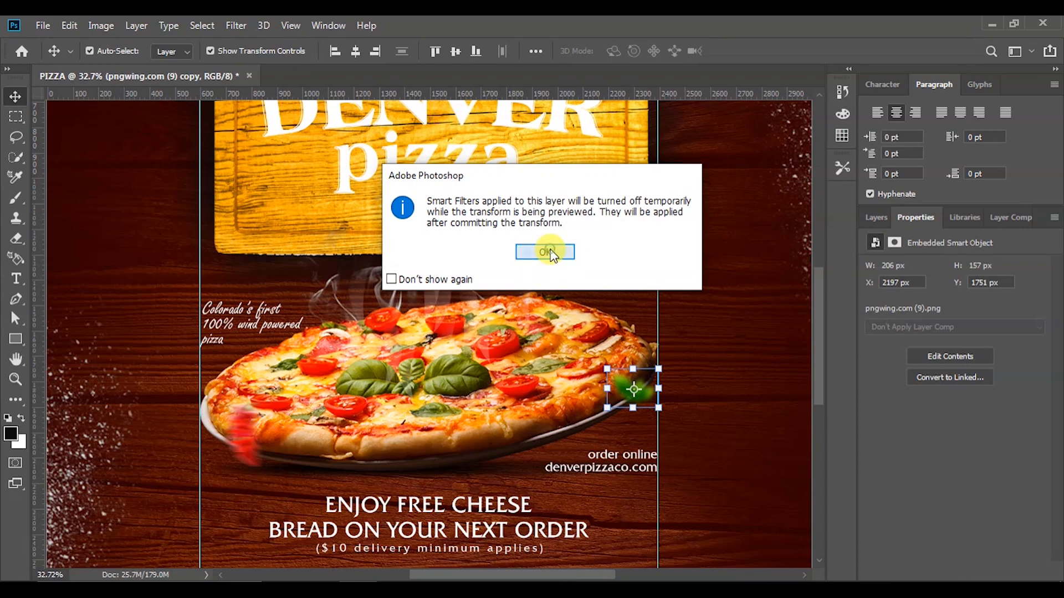
click(546, 251)
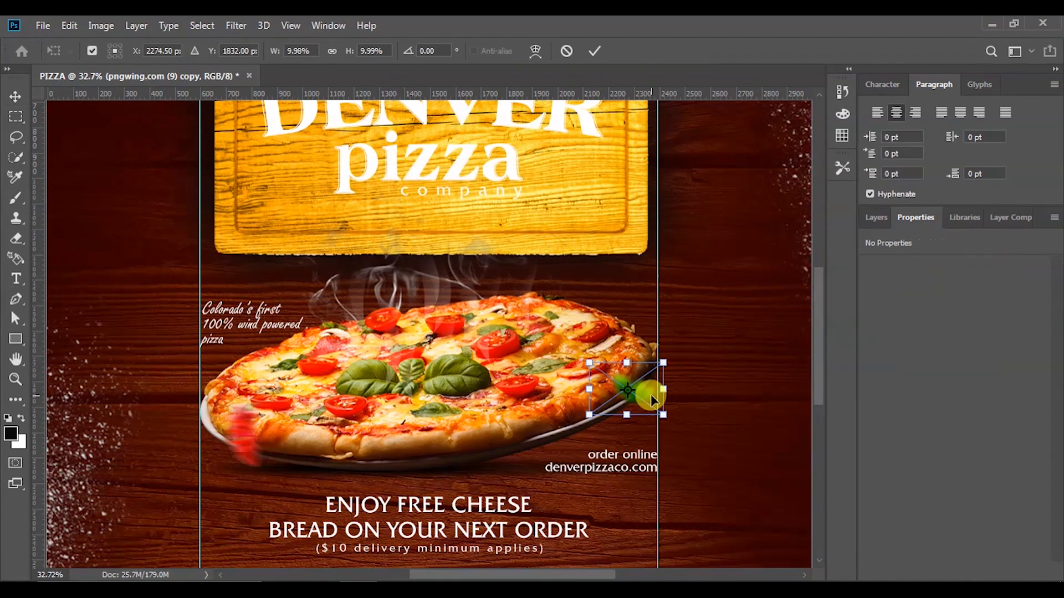
click(595, 54)
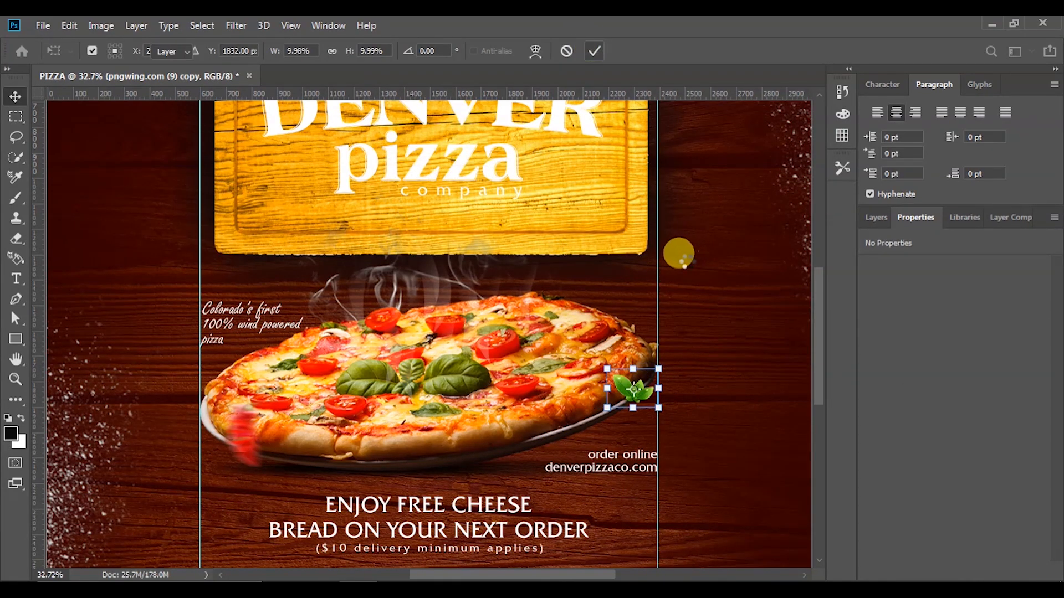
click(688, 269)
scroll(721, 336, down, 5)
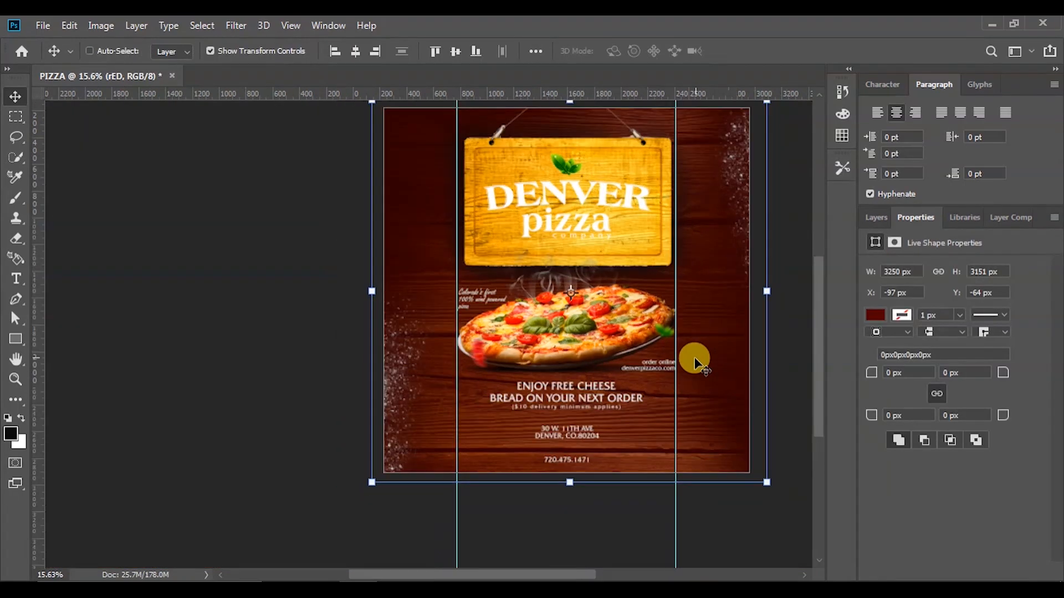
click(780, 327)
scroll(742, 335, up, 2)
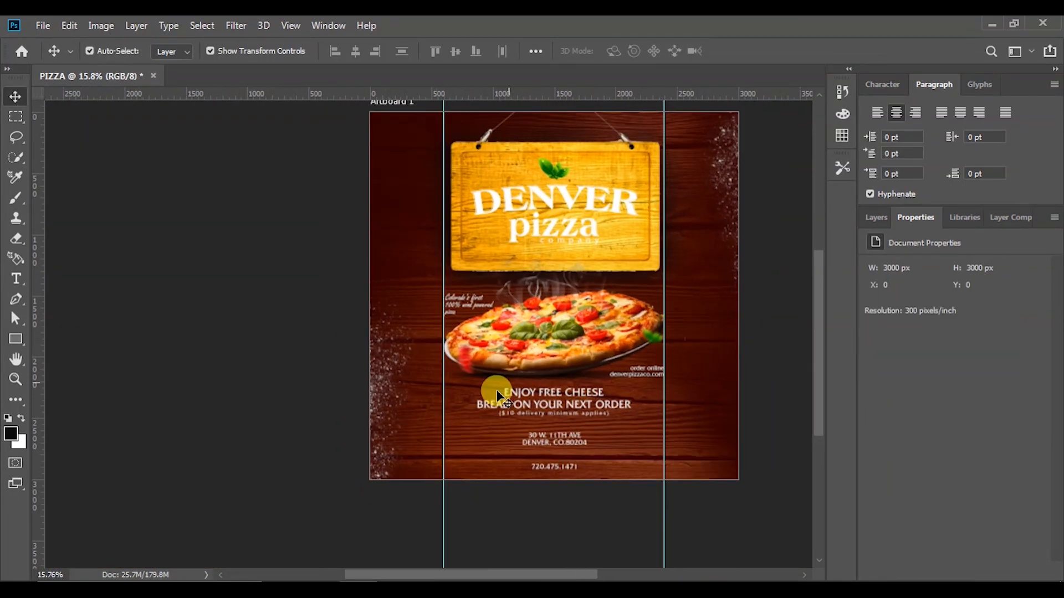
Drag the pngwing.com (8) leaf image from the PIZZA folder onto the poster
click(319, 576)
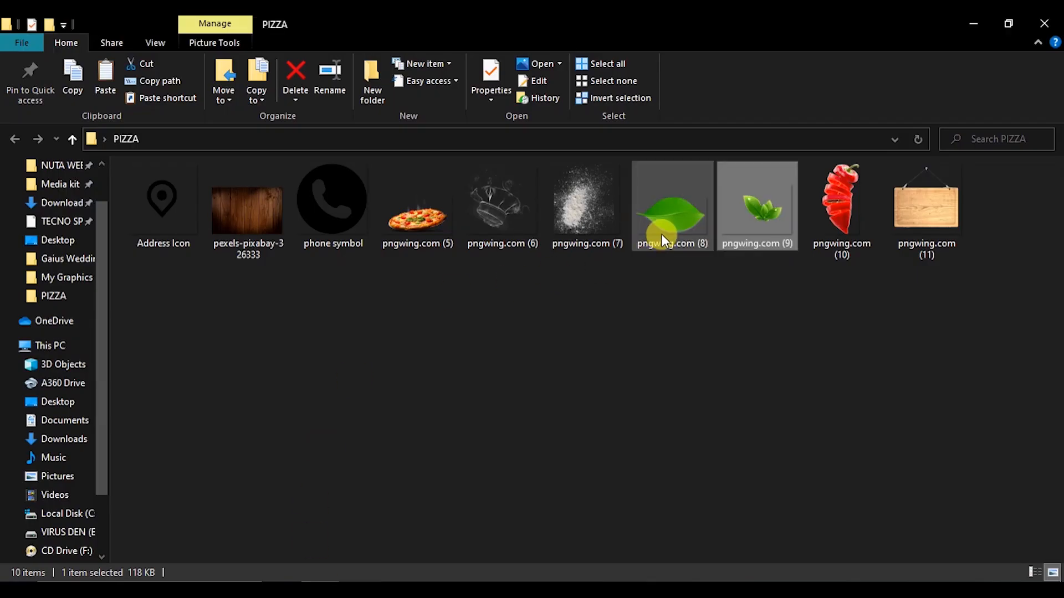
click(676, 217)
drag(676, 217, 458, 339)
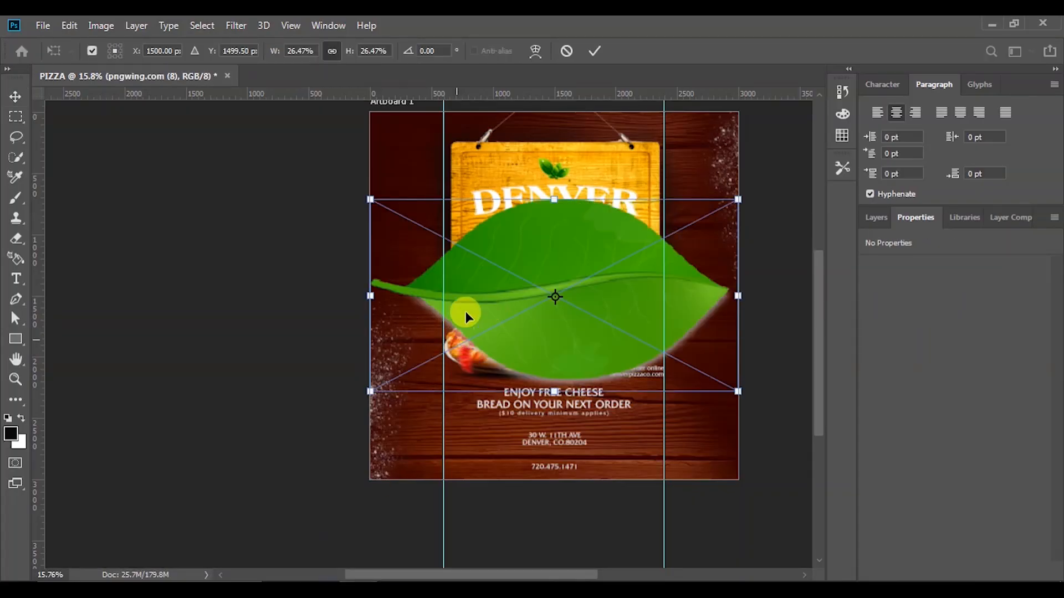
Shrink and narrow the new leaf, then rotate it beside the sign's left edge
drag(370, 393, 433, 358)
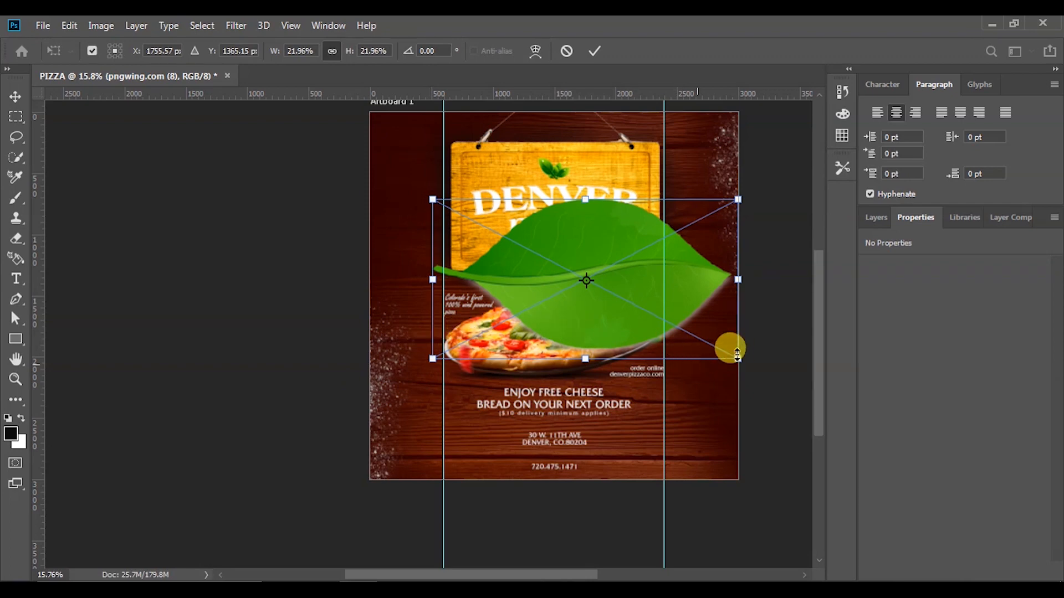
drag(738, 358, 527, 179)
drag(715, 297, 478, 244)
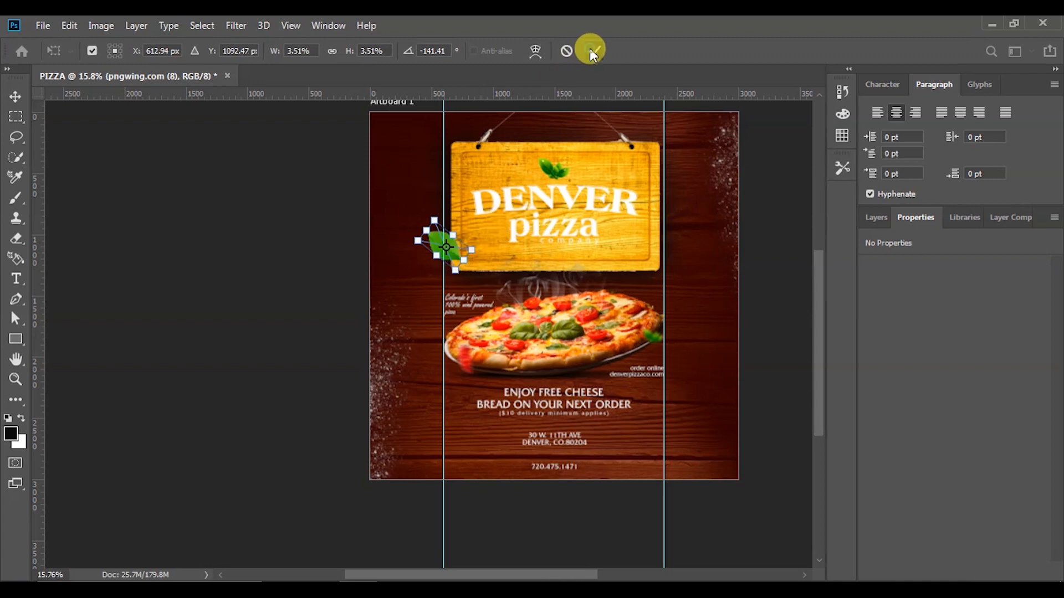
click(592, 50)
scroll(434, 204, up, 3)
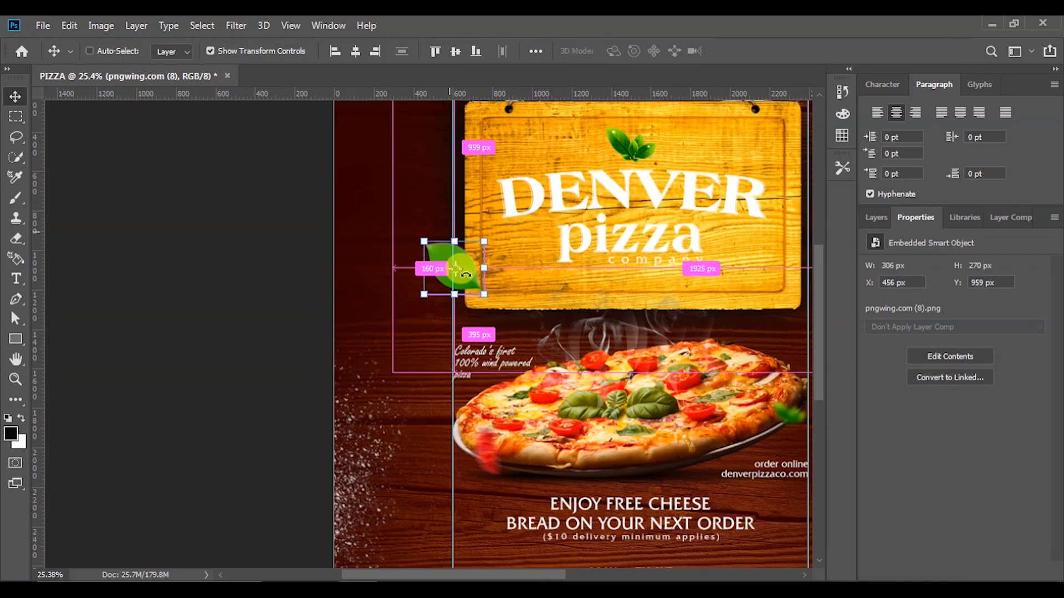
scroll(465, 272, up, 2)
drag(396, 292, 450, 245)
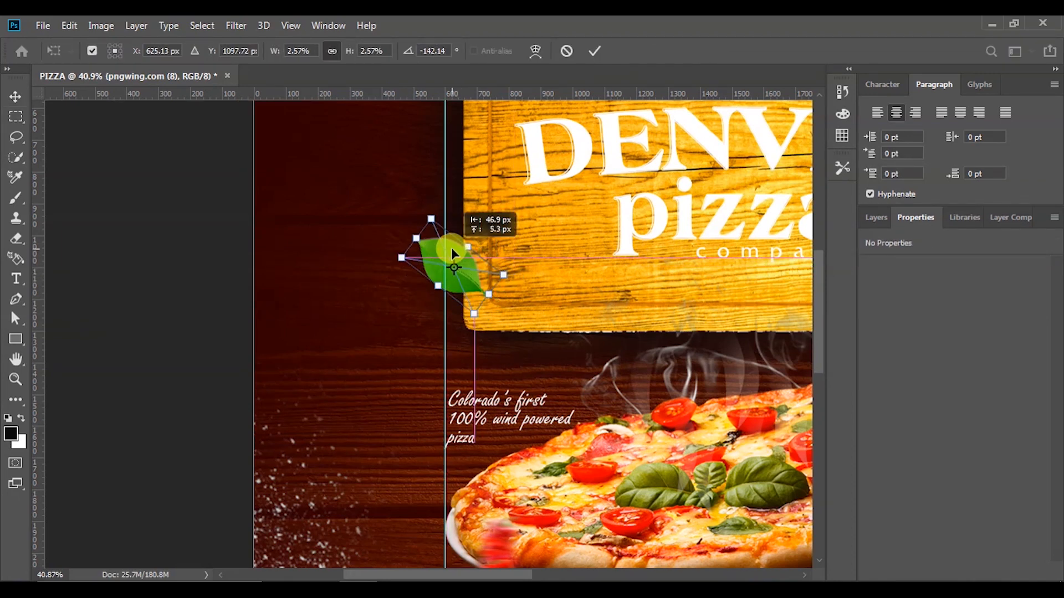
click(593, 50)
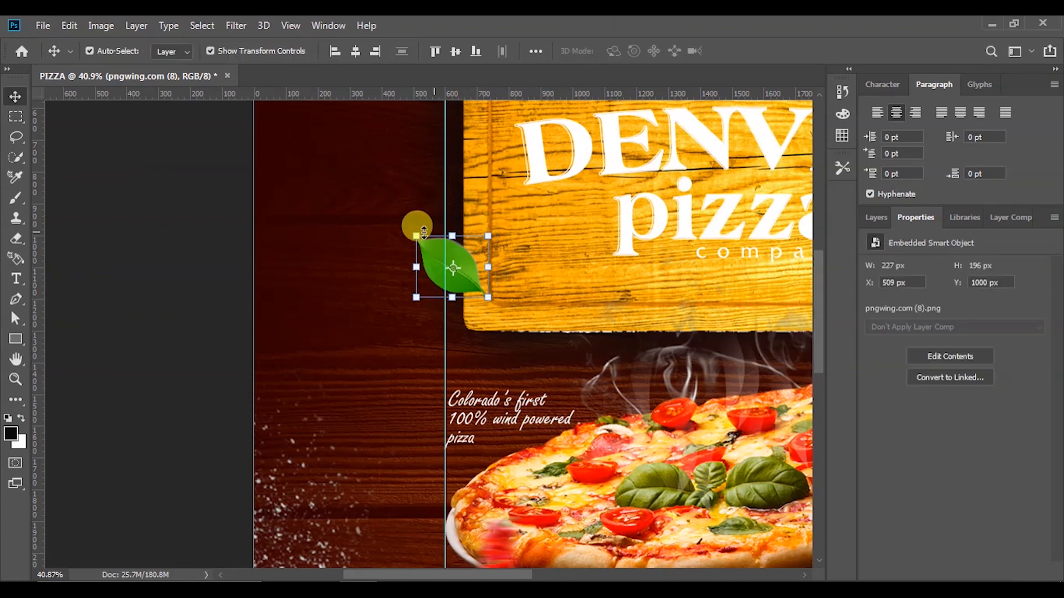
Soften the tilted leaf with a heavy Gaussian Blur
click(244, 27)
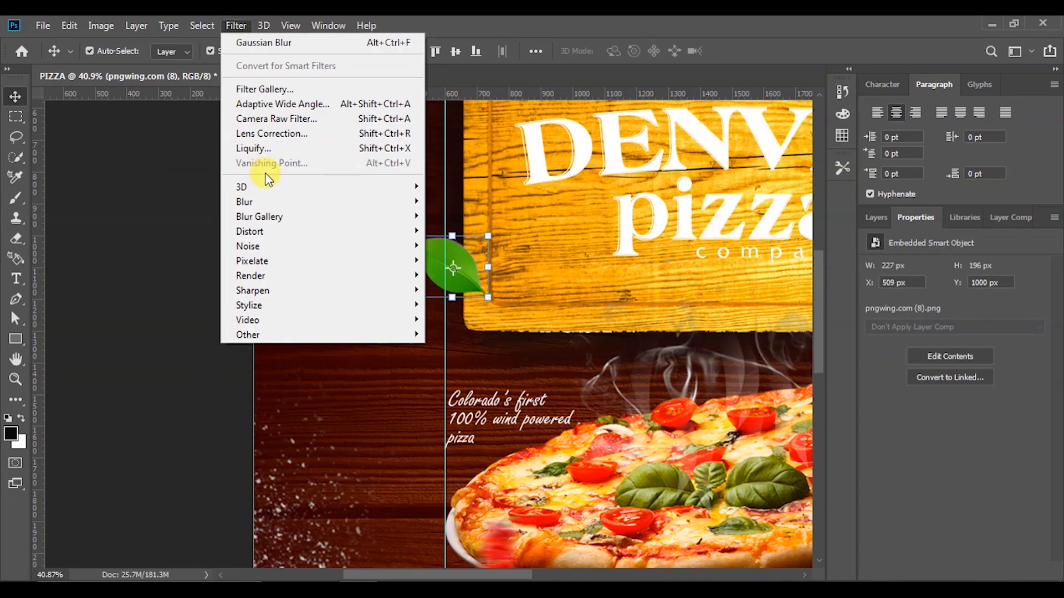
mouse_move(304, 201)
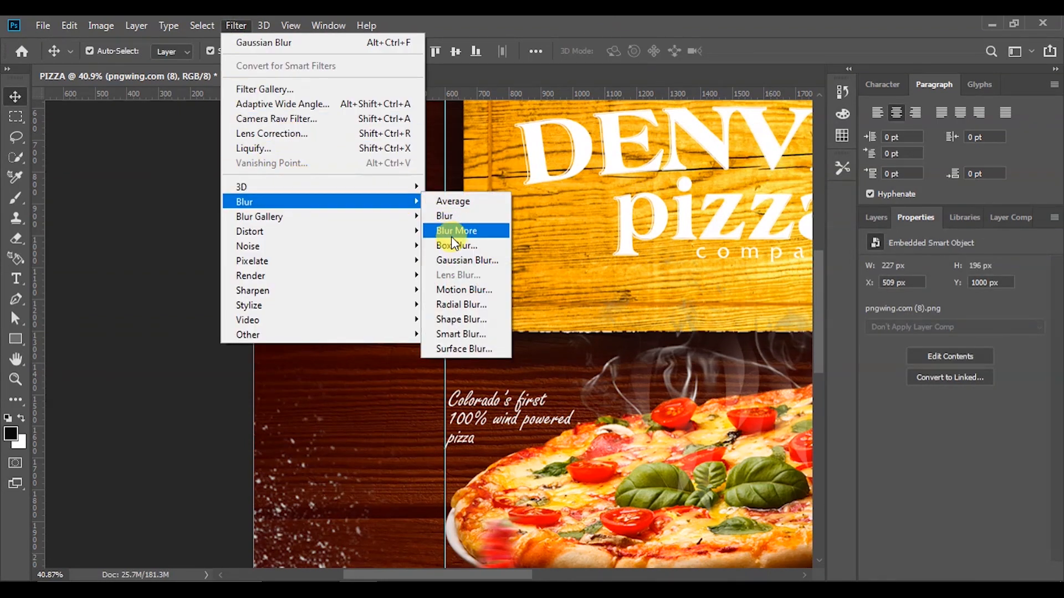
click(462, 263)
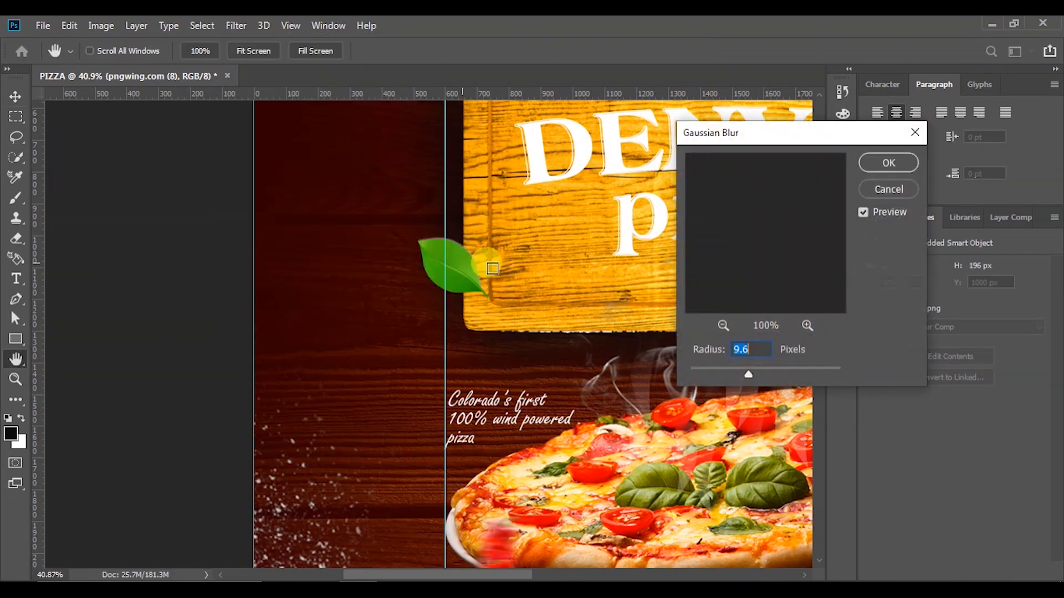
drag(733, 372, 773, 374)
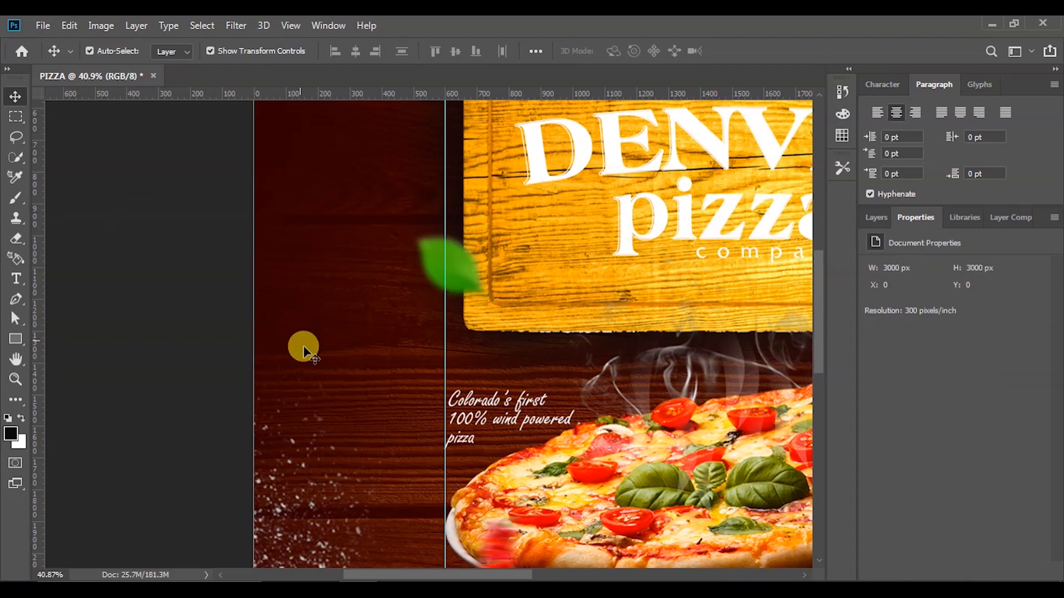
Zoom out and back in to review the whole poster, then bring up the PIZZA image folder
scroll(303, 349, down, 5)
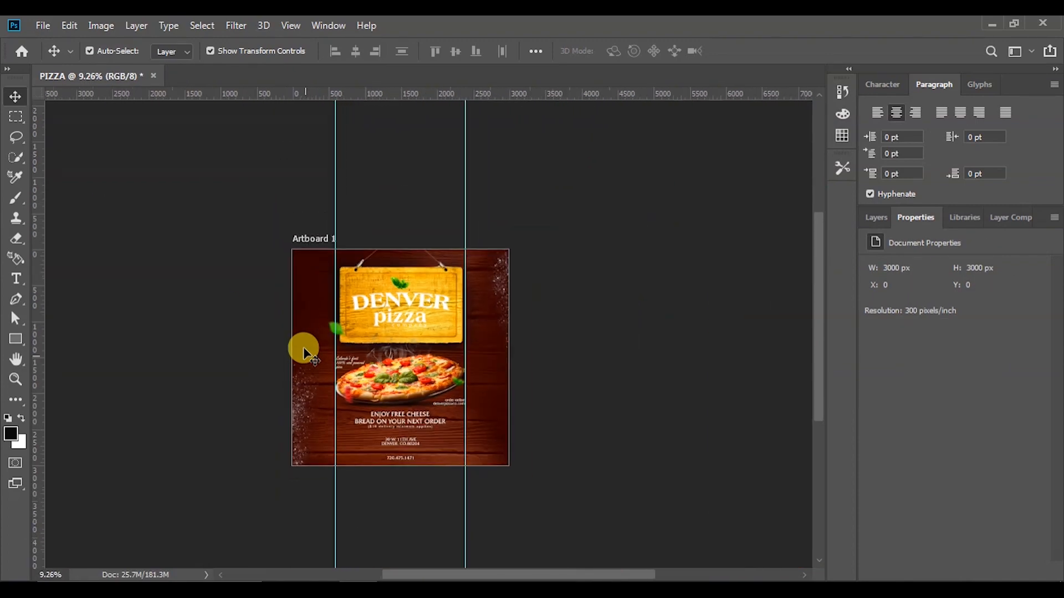
scroll(298, 433, up, 2)
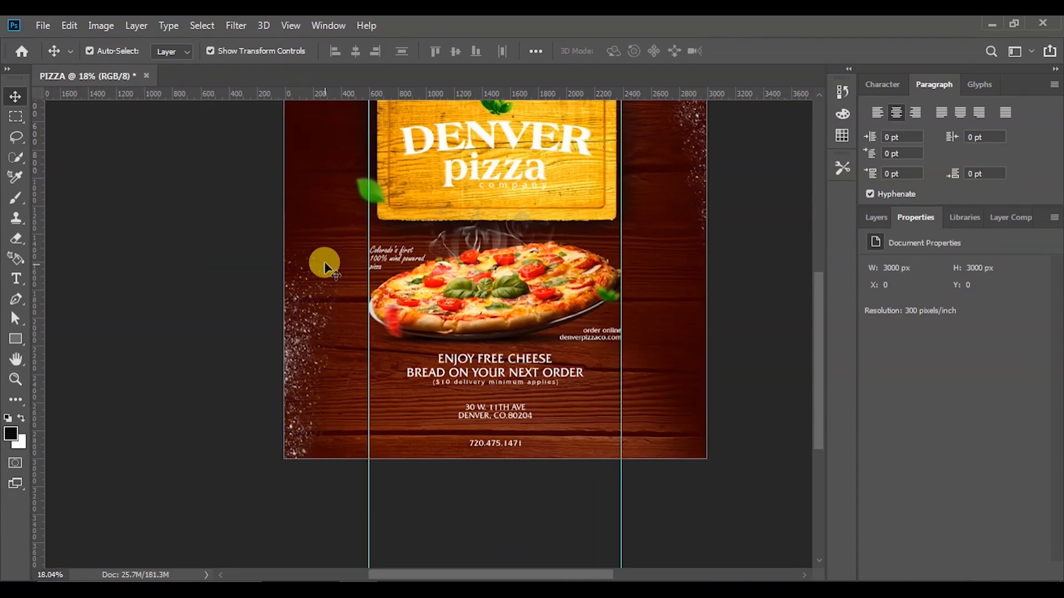
scroll(329, 303, down, 1)
scroll(297, 190, up, 2)
scroll(360, 250, down, 1)
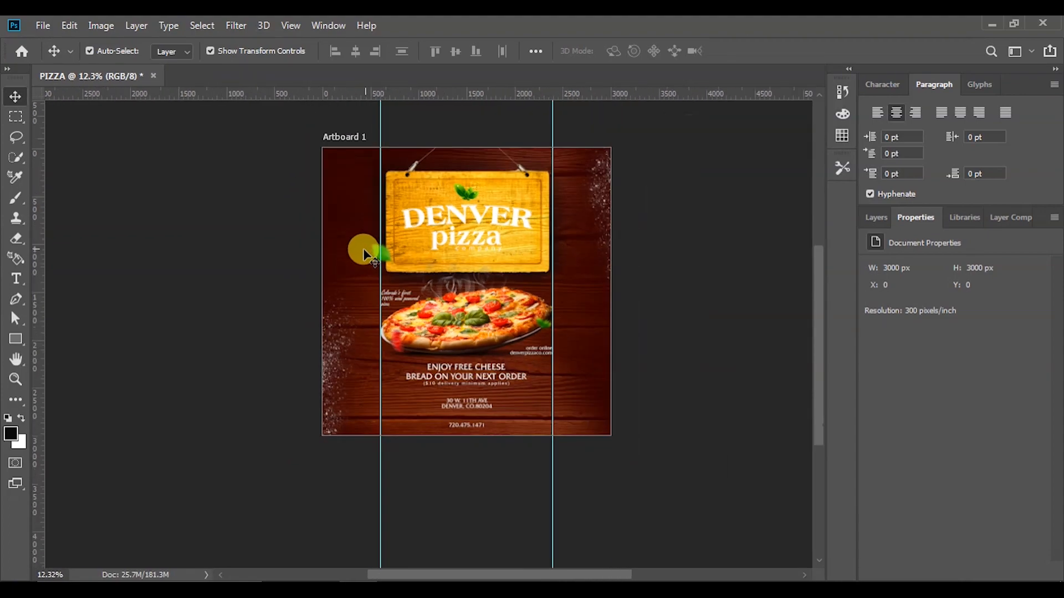
scroll(287, 178, up, 1)
scroll(287, 178, up, 1)
scroll(387, 227, down, 2)
scroll(380, 221, up, 2)
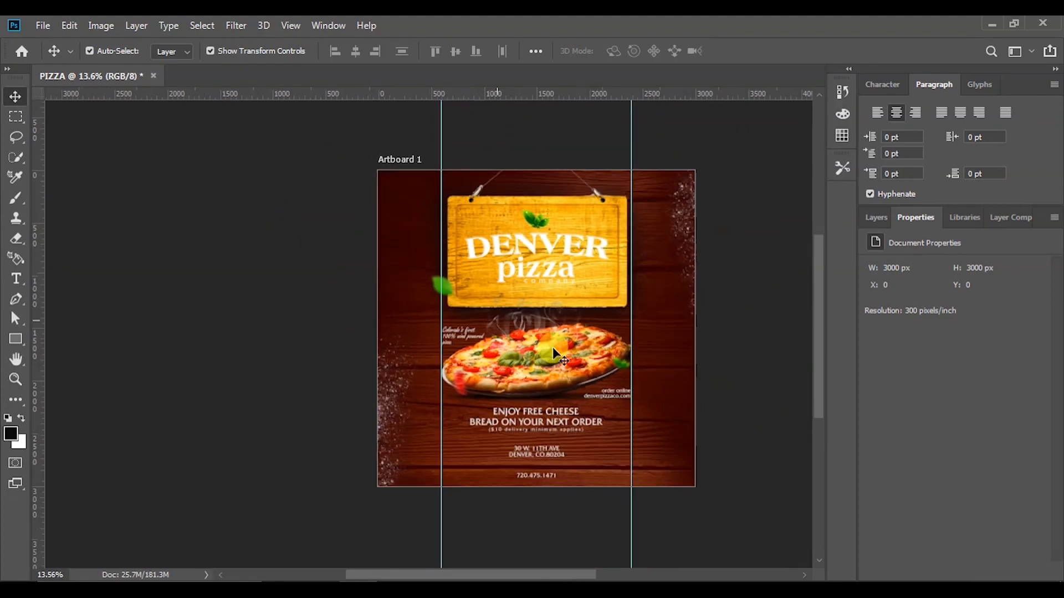
scroll(679, 409, down, 1)
scroll(612, 285, up, 1)
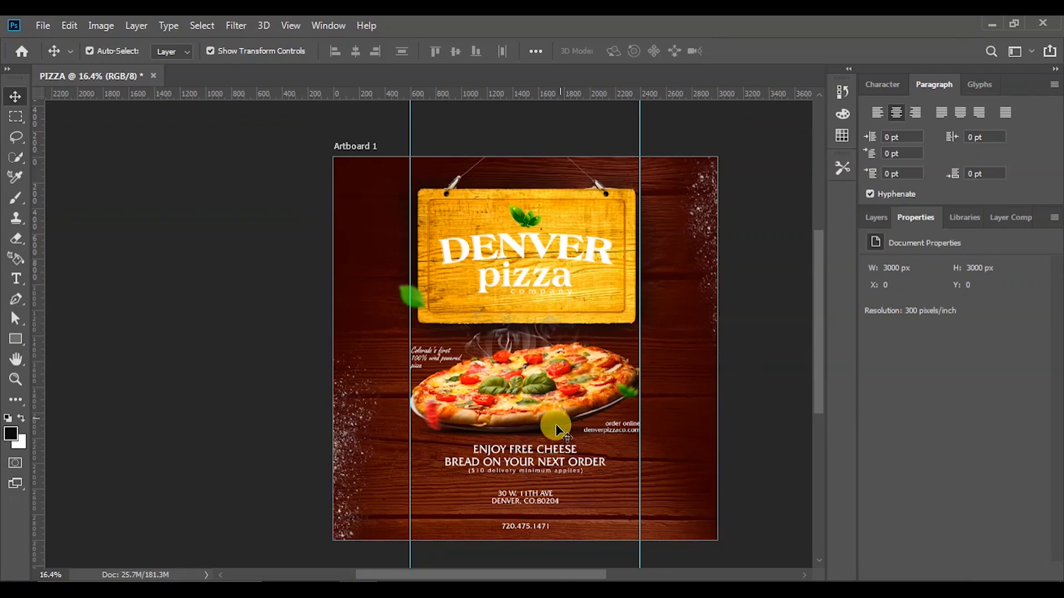
click(320, 590)
Place phone symbol.png on the poster and shrink it to about 5% near the address
drag(335, 221, 519, 476)
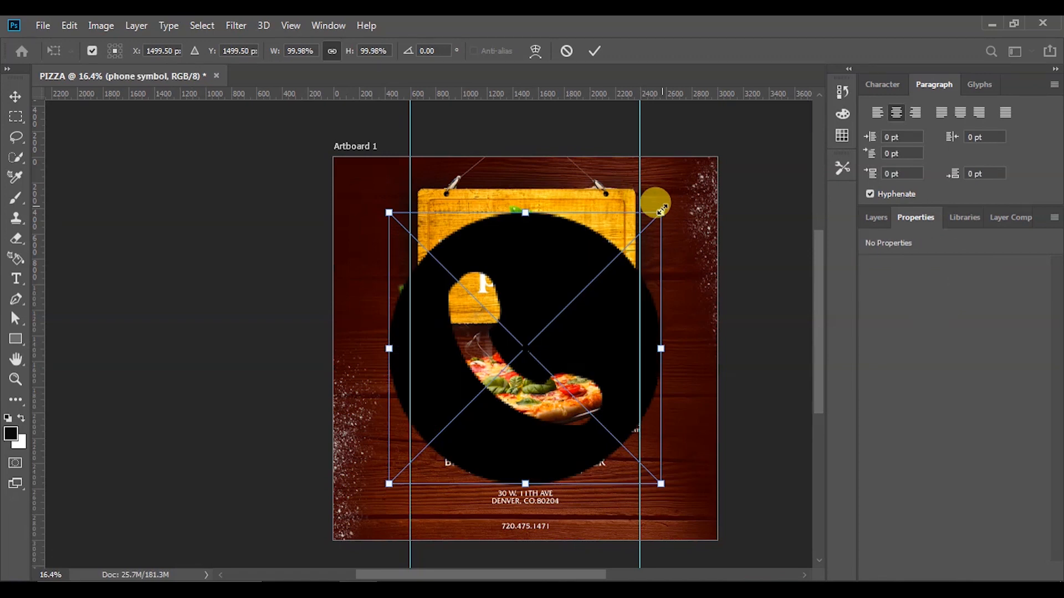
drag(662, 209, 556, 317)
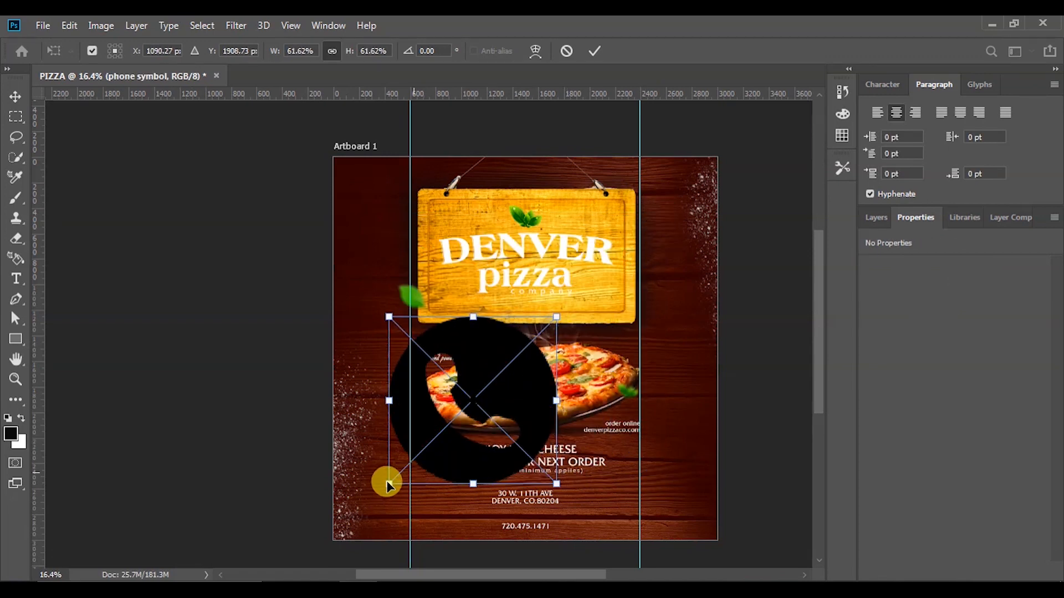
drag(387, 314, 518, 487)
scroll(521, 511, up, 3)
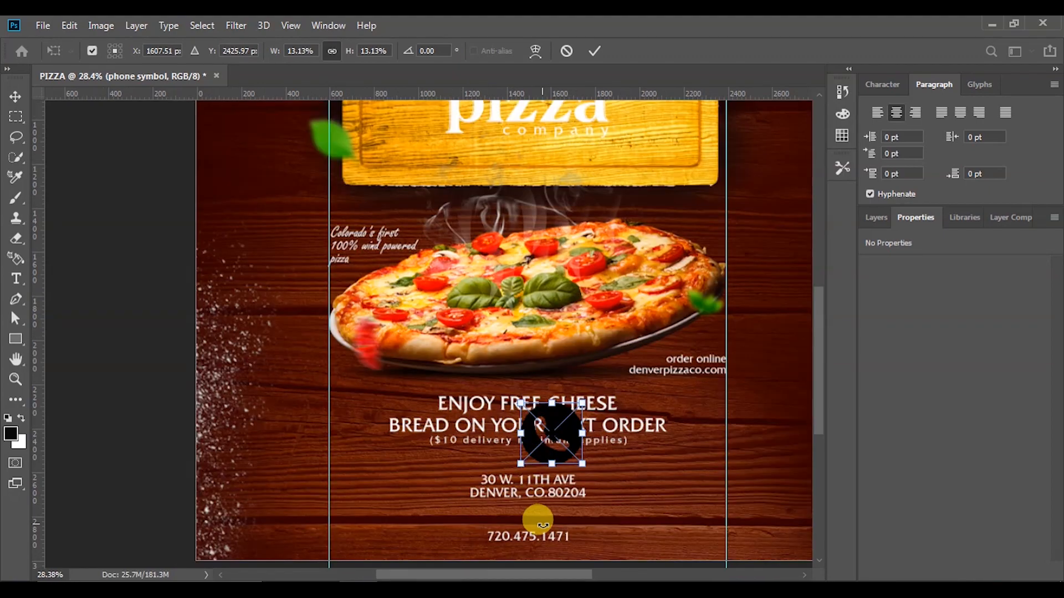
scroll(543, 382, up, 5)
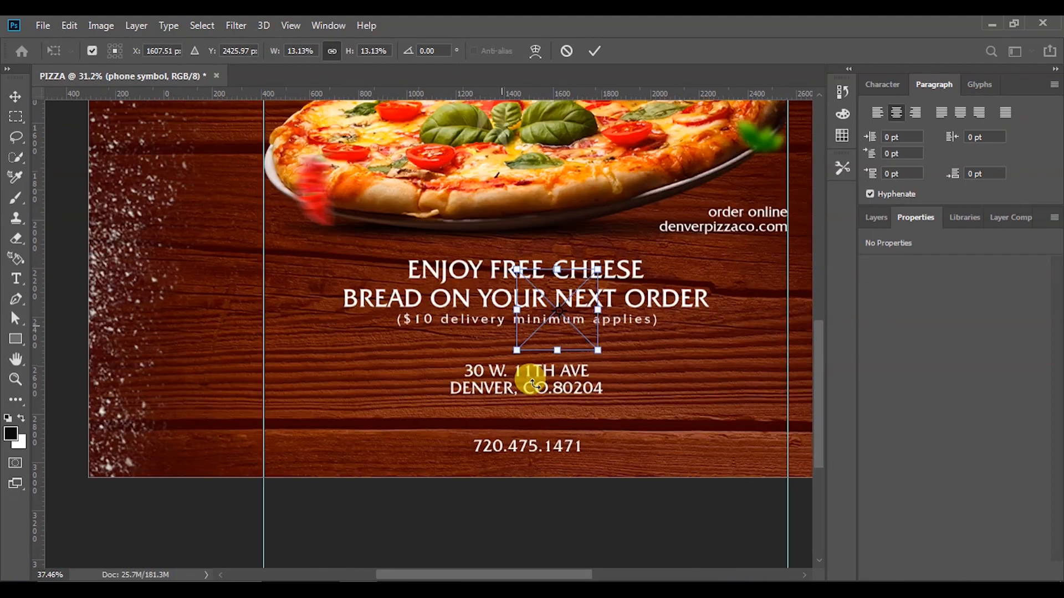
drag(555, 325, 575, 394)
drag(593, 338, 537, 396)
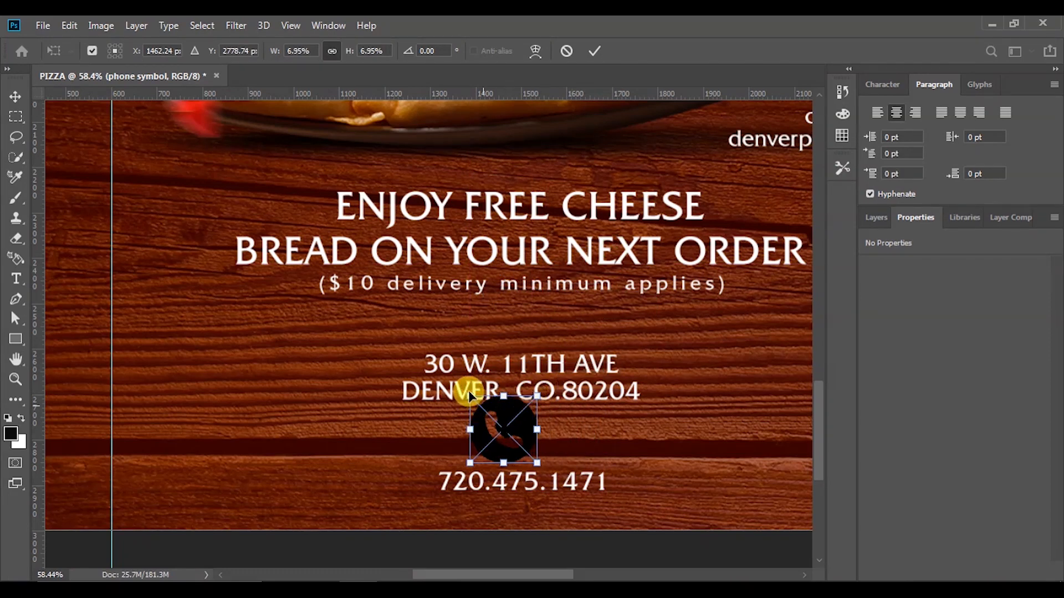
drag(466, 397, 496, 416)
click(593, 51)
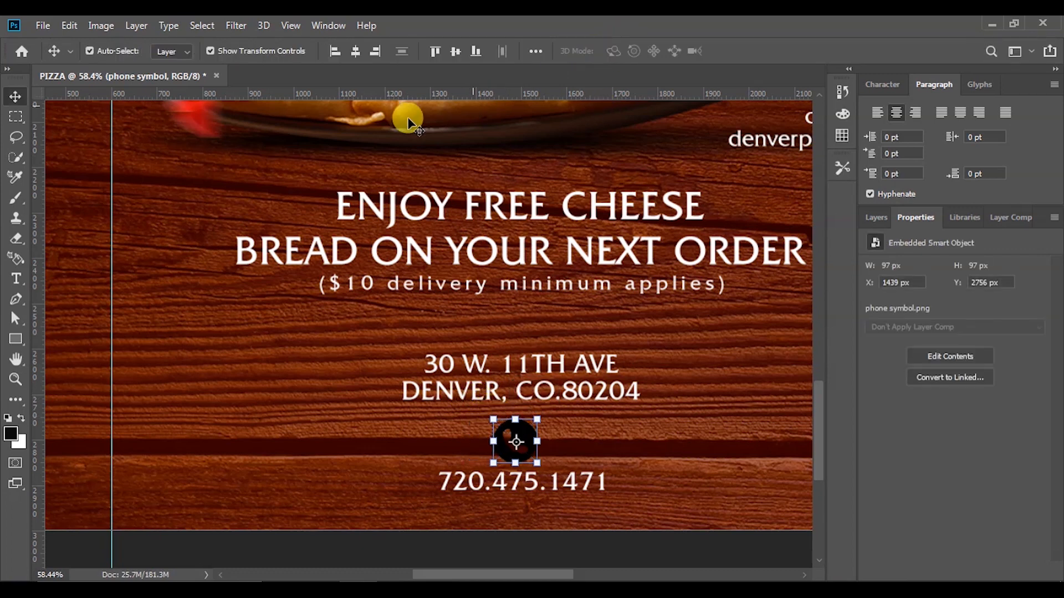
Resize the phone icon to 91×91 px and centre it horizontally between address and phone number
click(357, 51)
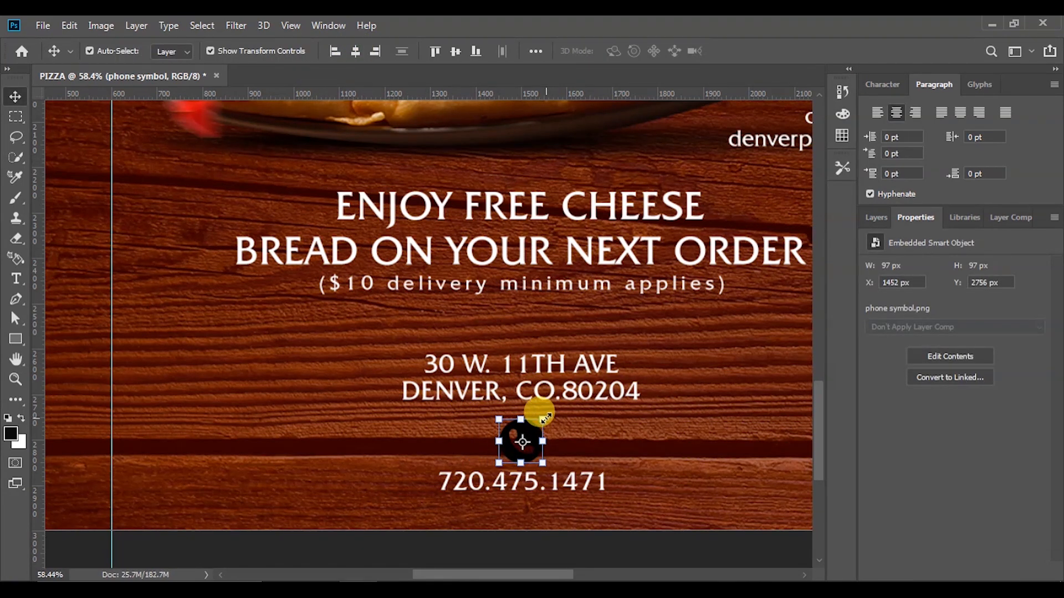
drag(542, 422, 540, 421)
key(Return)
click(357, 51)
click(868, 220)
Rasterize the phone symbol layer and give it an orange #ffa200 Color Overlay
right_click(942, 341)
click(803, 292)
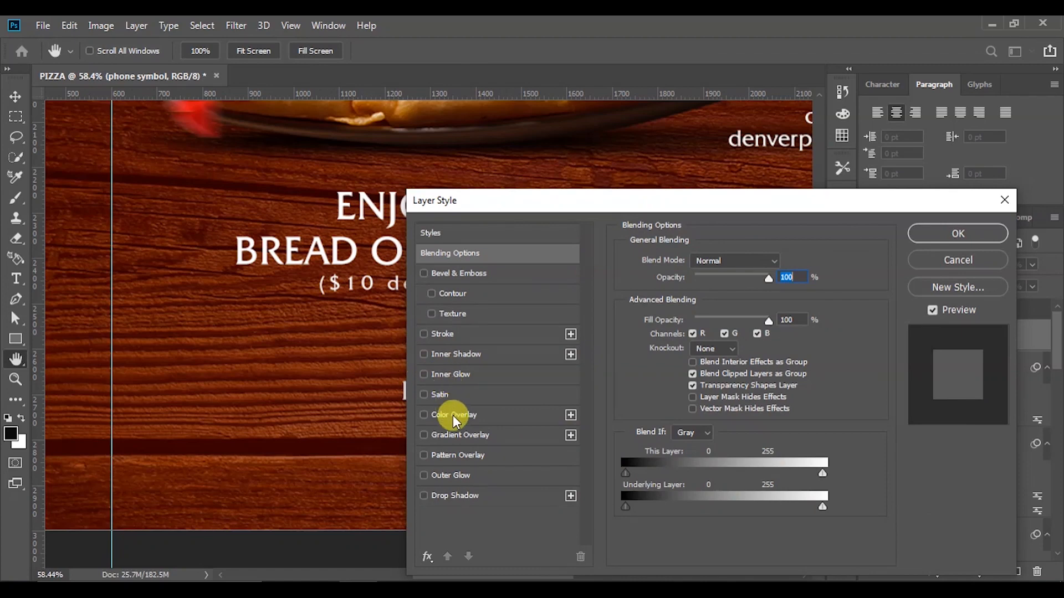
click(435, 416)
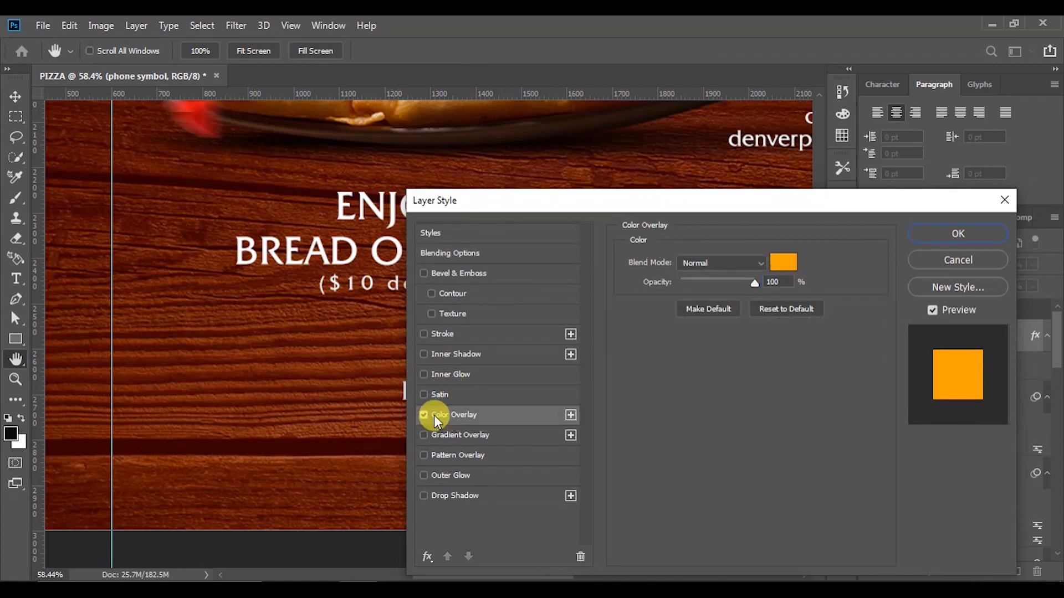
click(782, 262)
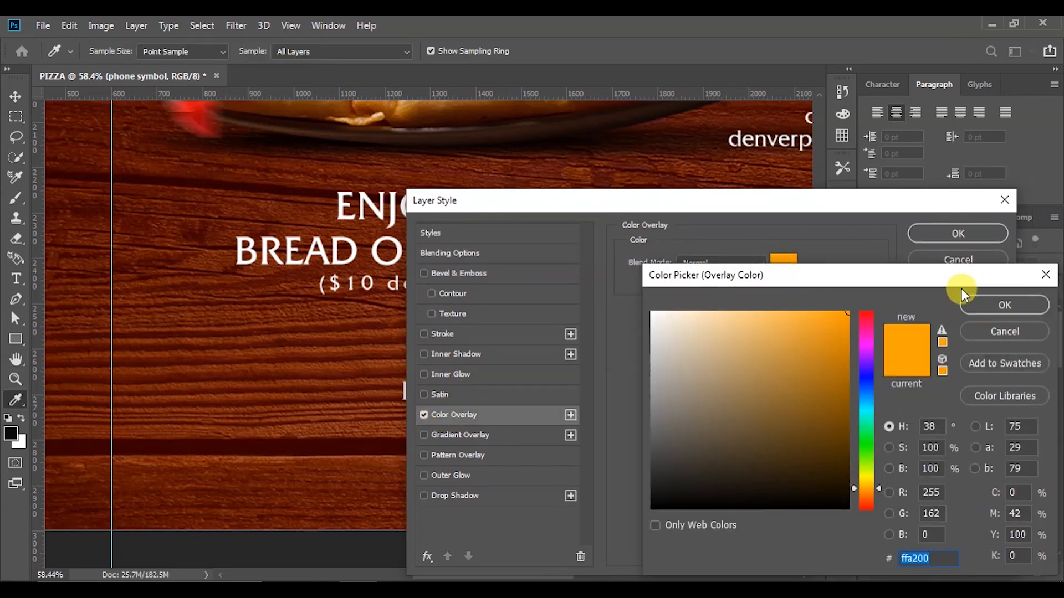
click(1004, 306)
click(958, 234)
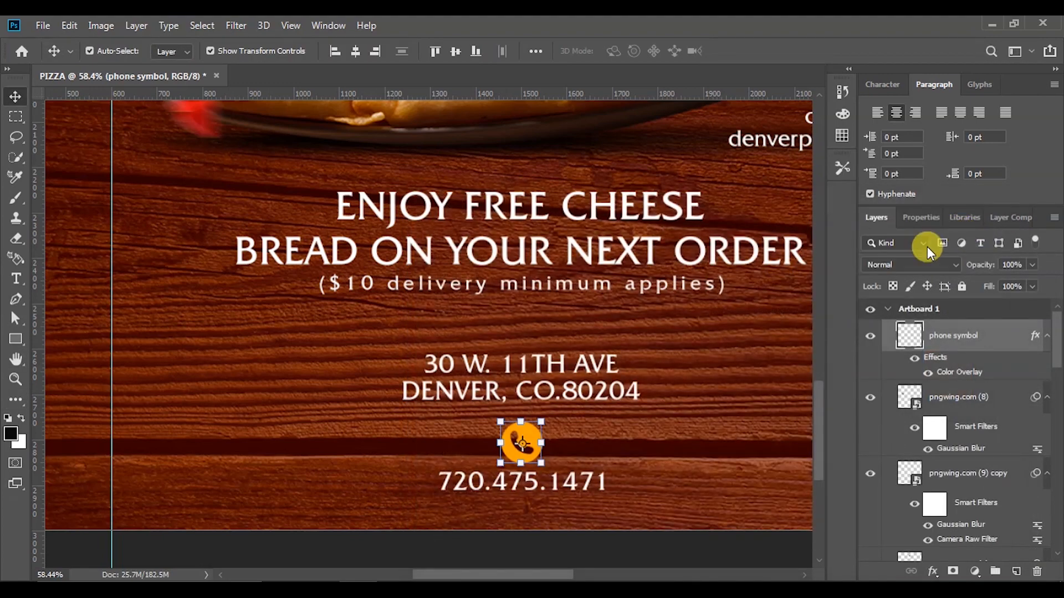
scroll(660, 368, down, 5)
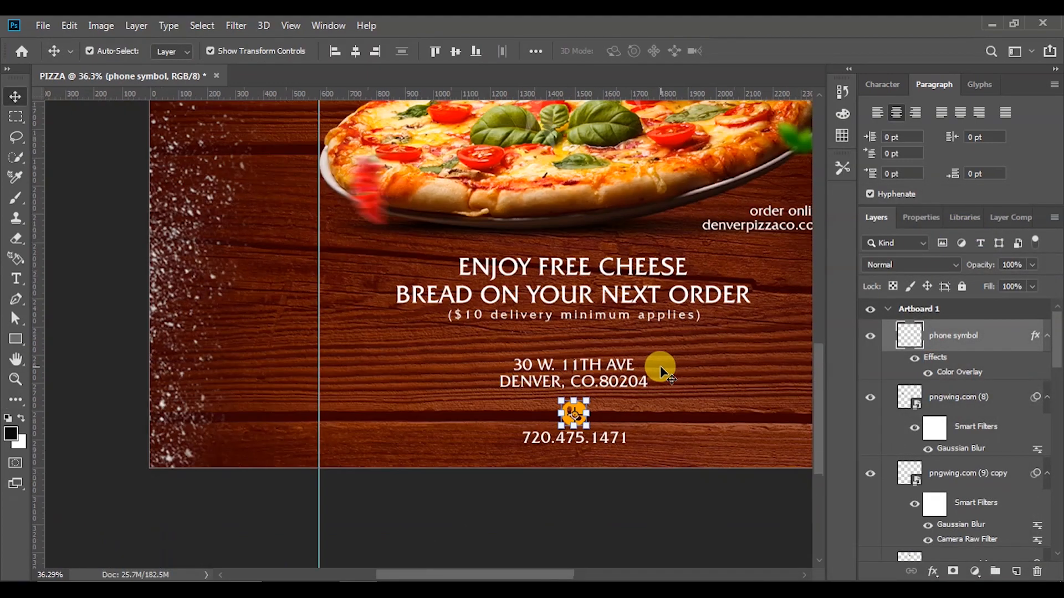
scroll(660, 377, down, 2)
click(713, 423)
scroll(755, 420, up, 2)
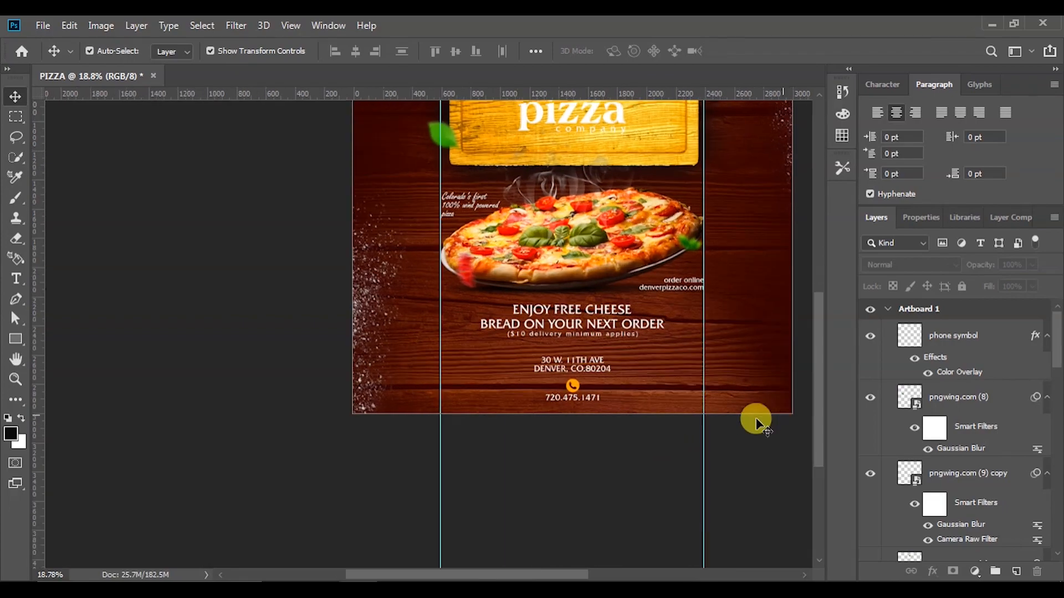
Drag the Address Icon image from the PIZZA folder onto the poster
key(alt+Tab)
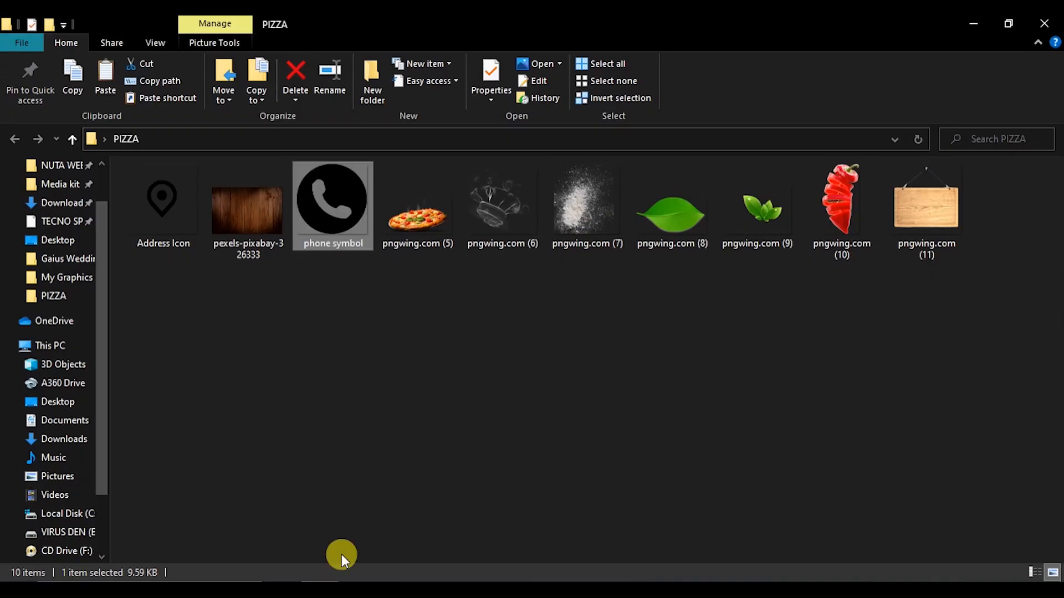
click(171, 194)
drag(171, 194, 544, 338)
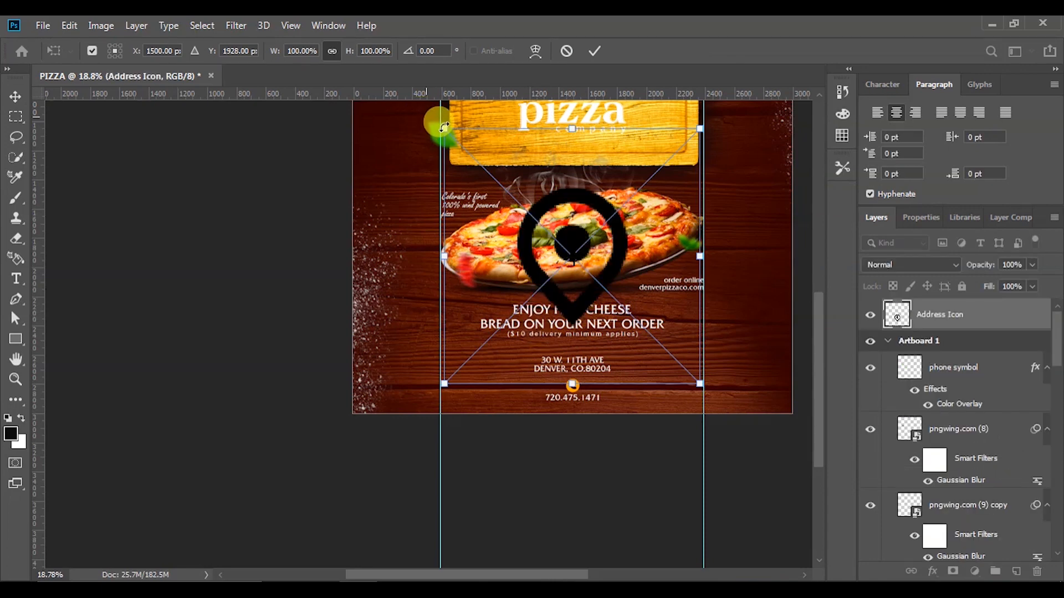
drag(444, 127, 526, 211)
drag(701, 210, 594, 323)
drag(526, 383, 551, 359)
scroll(577, 354, up, 5)
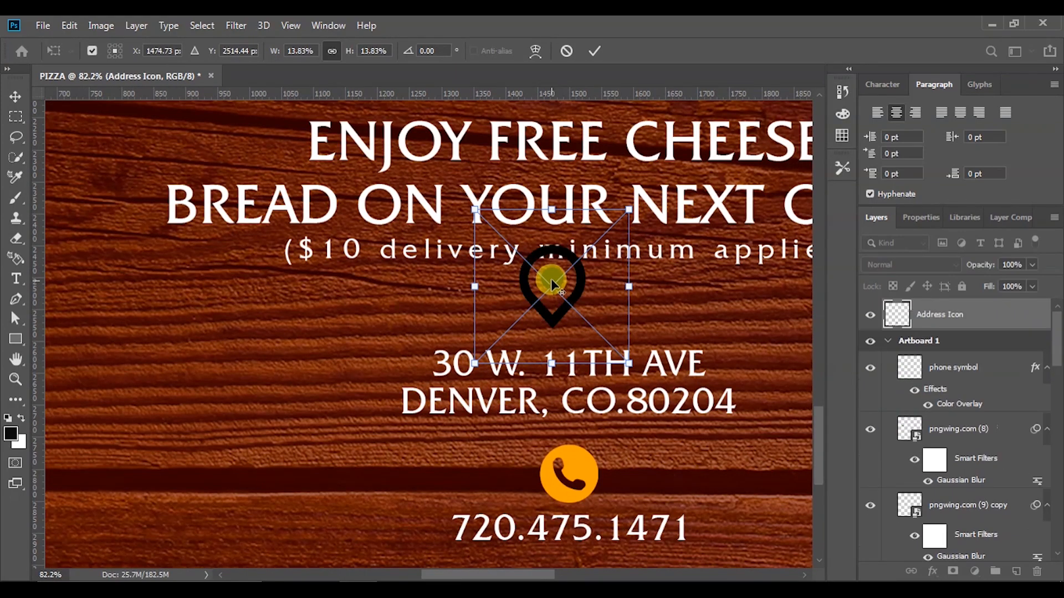
drag(551, 278, 561, 292)
drag(640, 223, 624, 239)
drag(485, 377, 508, 355)
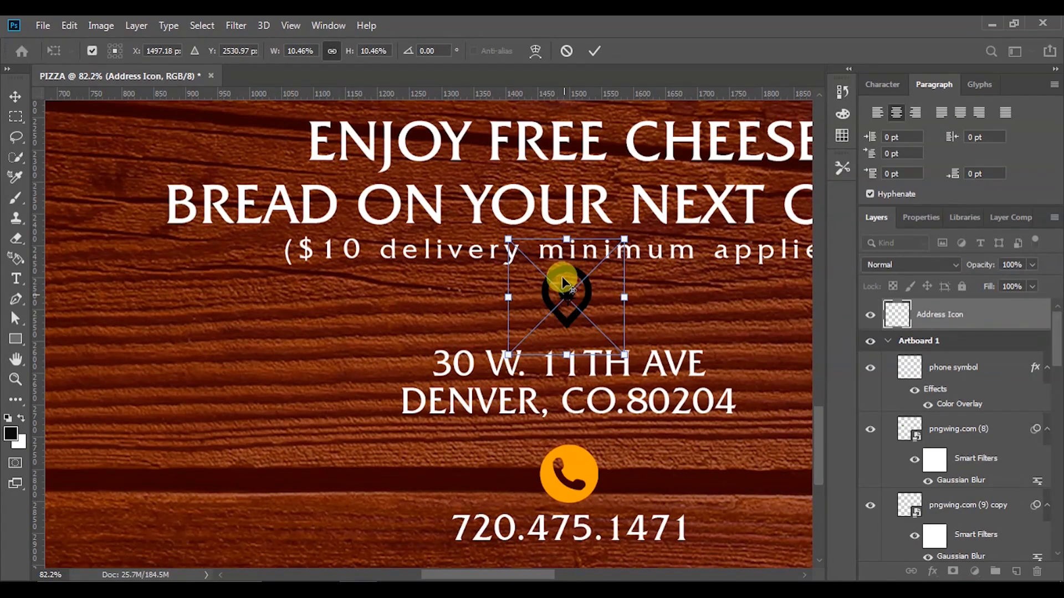
drag(565, 273, 566, 285)
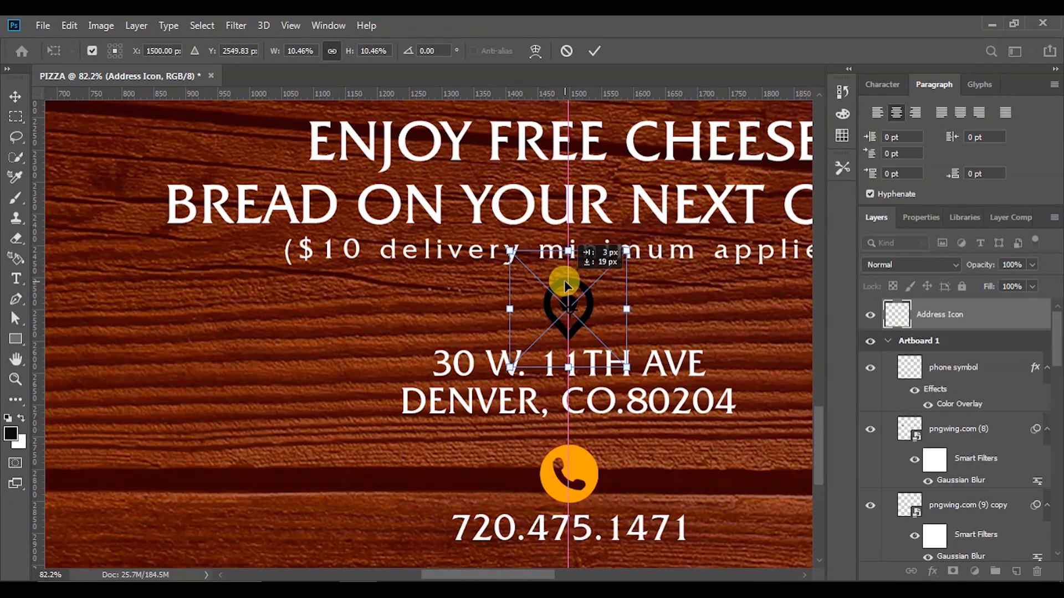
click(596, 51)
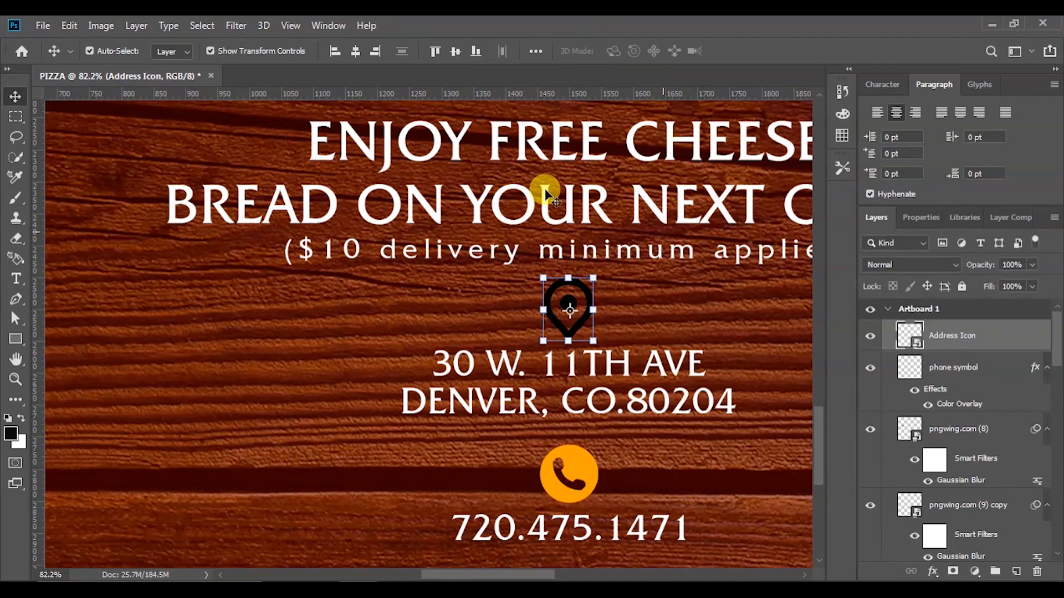
Rasterize the Address Icon layer and give the pin an orange Color Overlay matching the phone icon
right_click(918, 341)
click(951, 336)
right_click(957, 346)
click(779, 294)
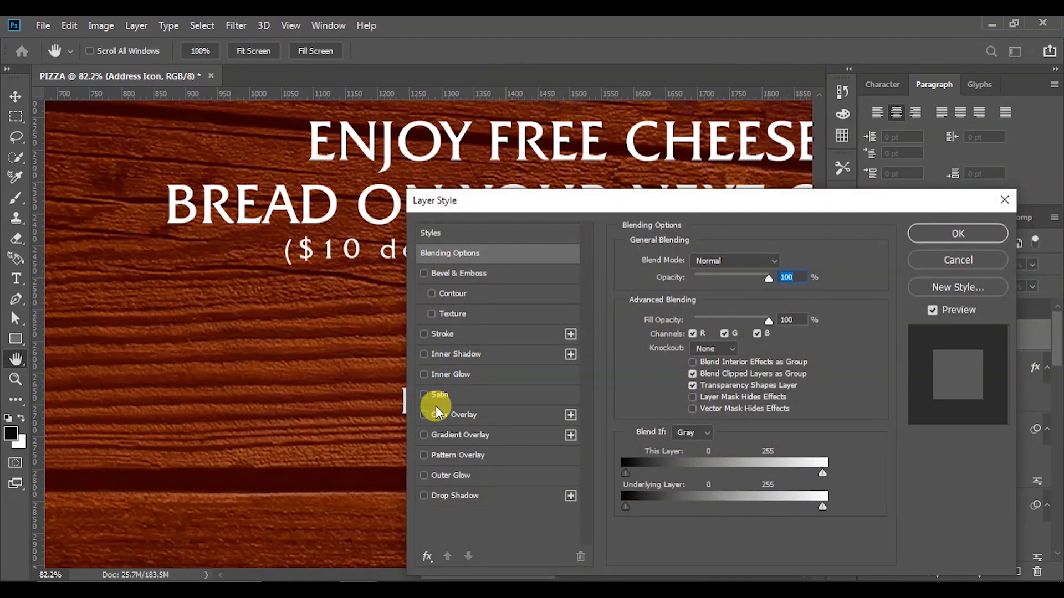
click(445, 417)
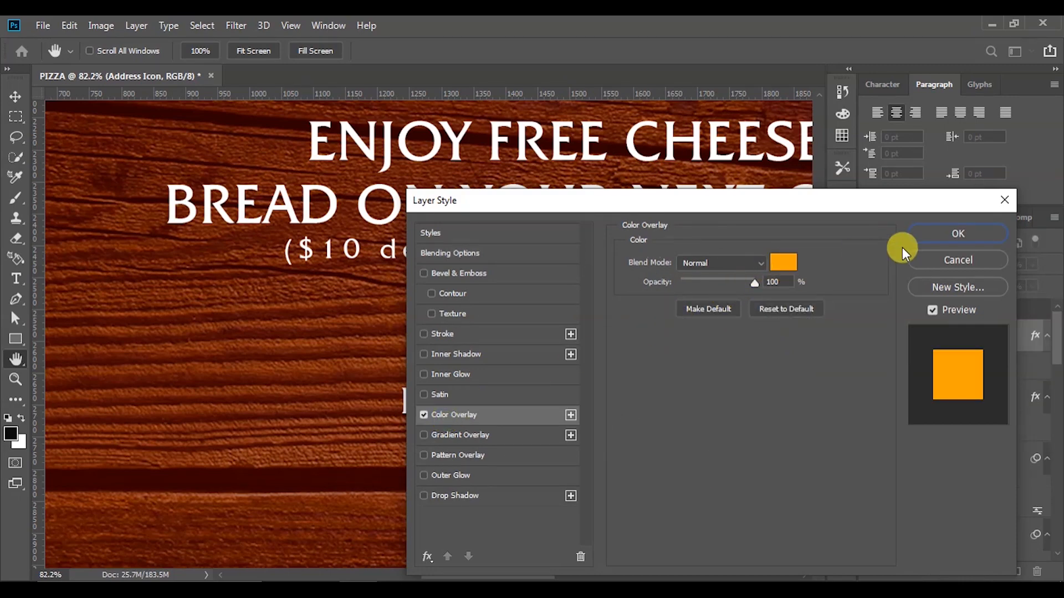
click(945, 244)
scroll(530, 348, down, 5)
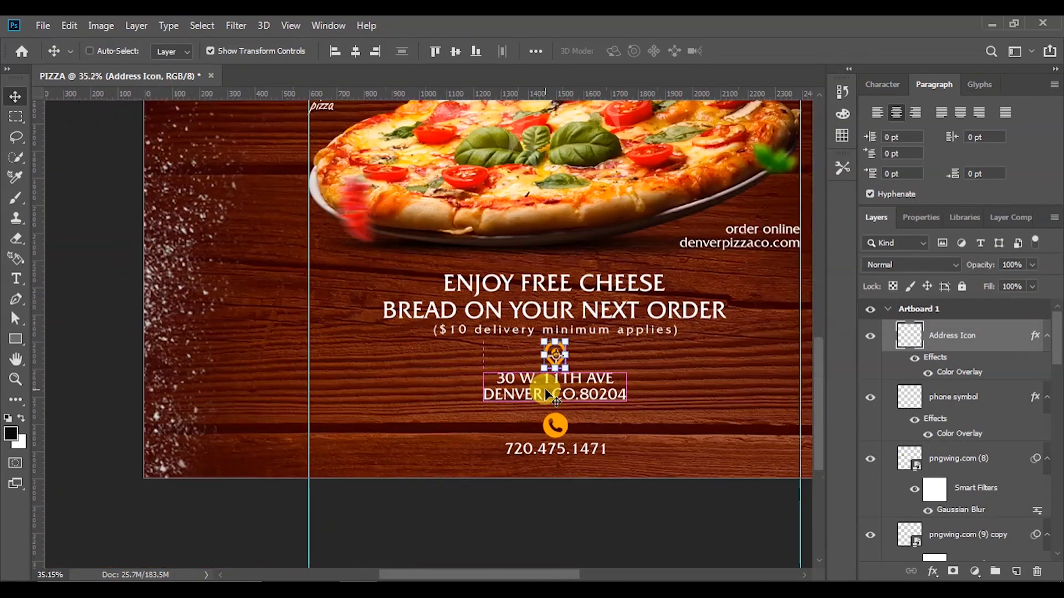
click(626, 505)
Select both the pin and phone icons and shrink them together
scroll(618, 485, down, 4)
scroll(613, 465, up, 5)
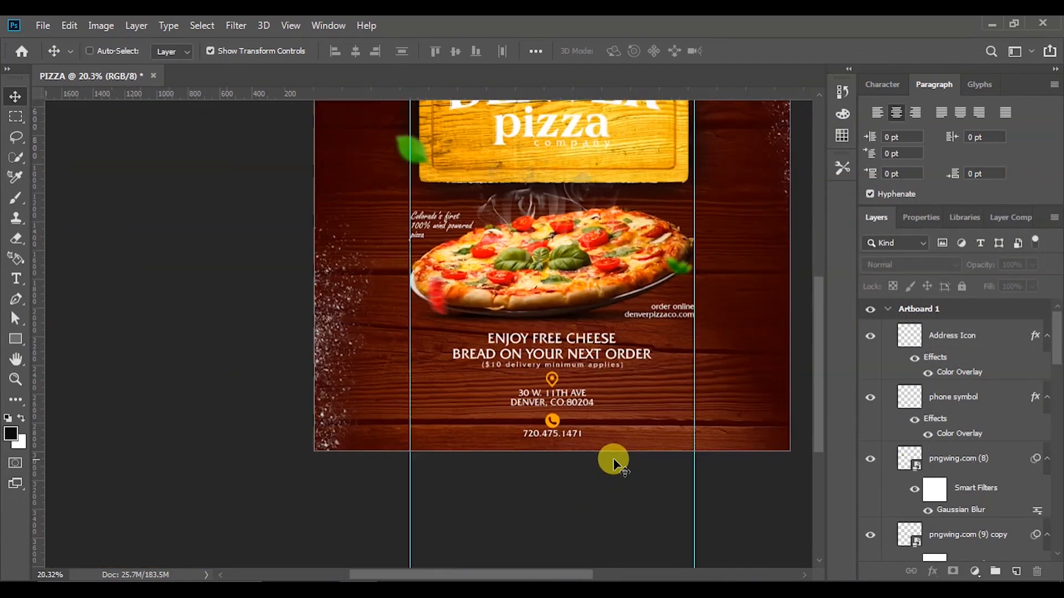
scroll(614, 462, down, 3)
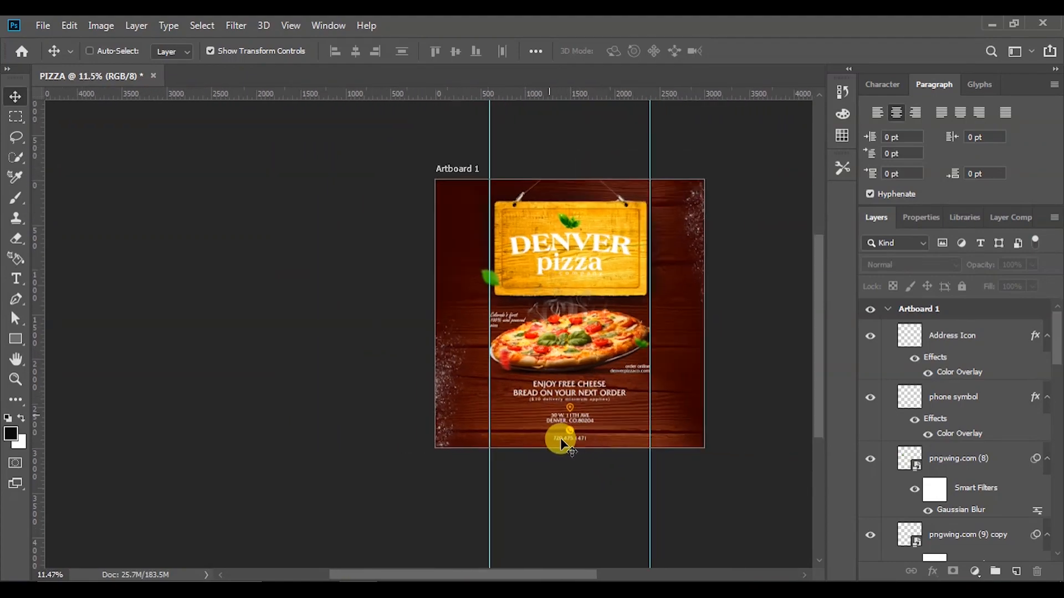
scroll(562, 444, up, 6)
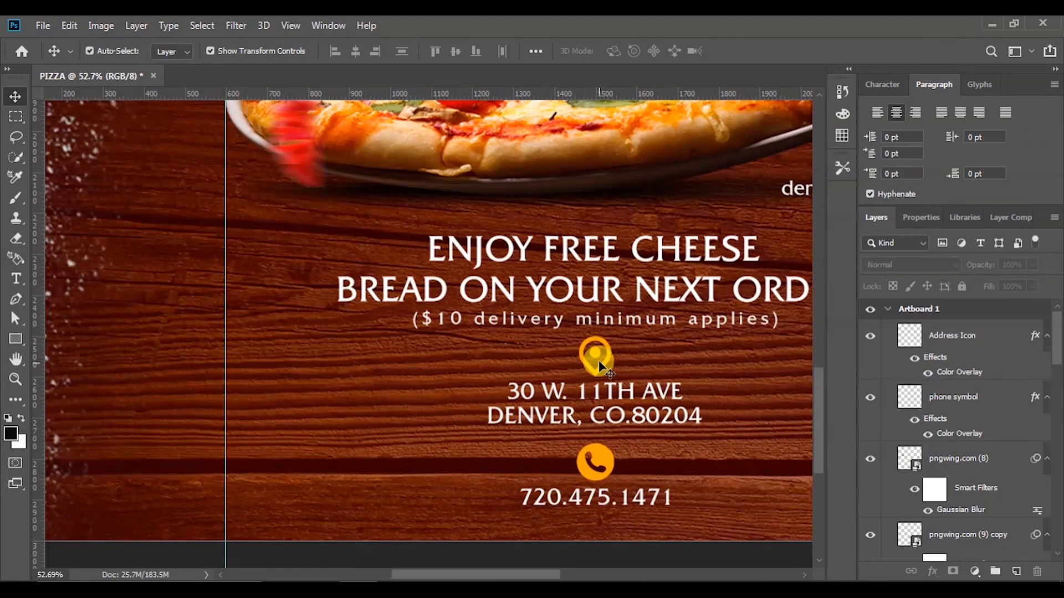
click(599, 360)
shift+click(604, 470)
drag(615, 334, 609, 356)
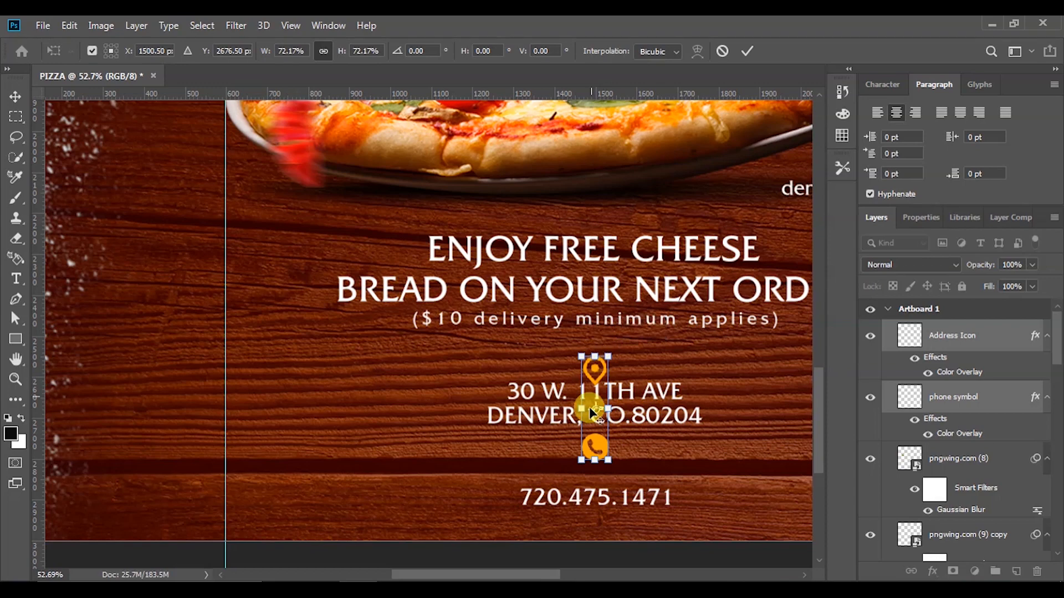
click(649, 566)
Reposition the phone and pin icons just above the phone number and address lines
click(664, 534)
click(589, 457)
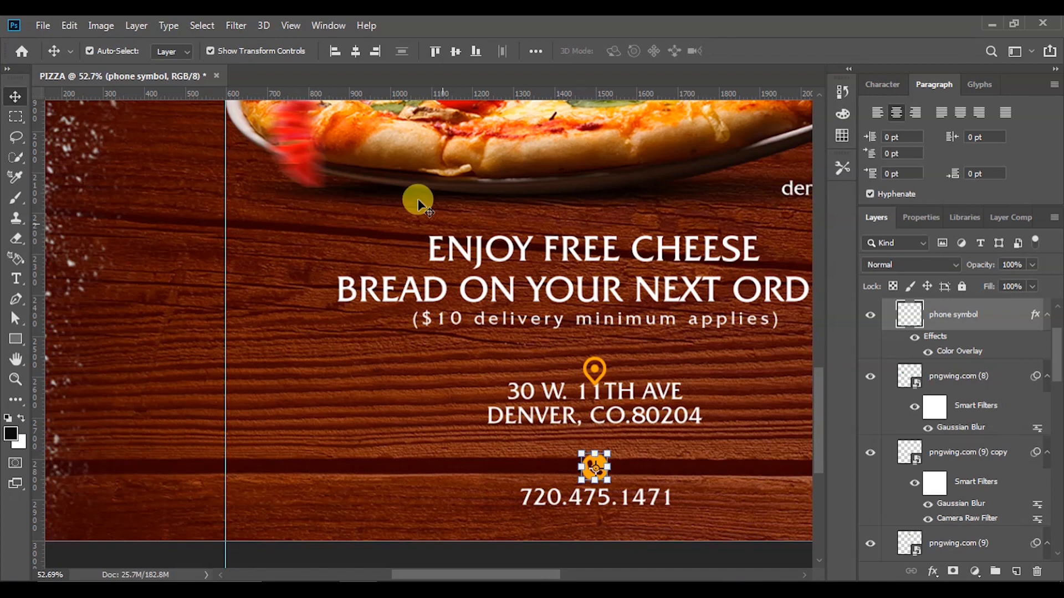
click(594, 370)
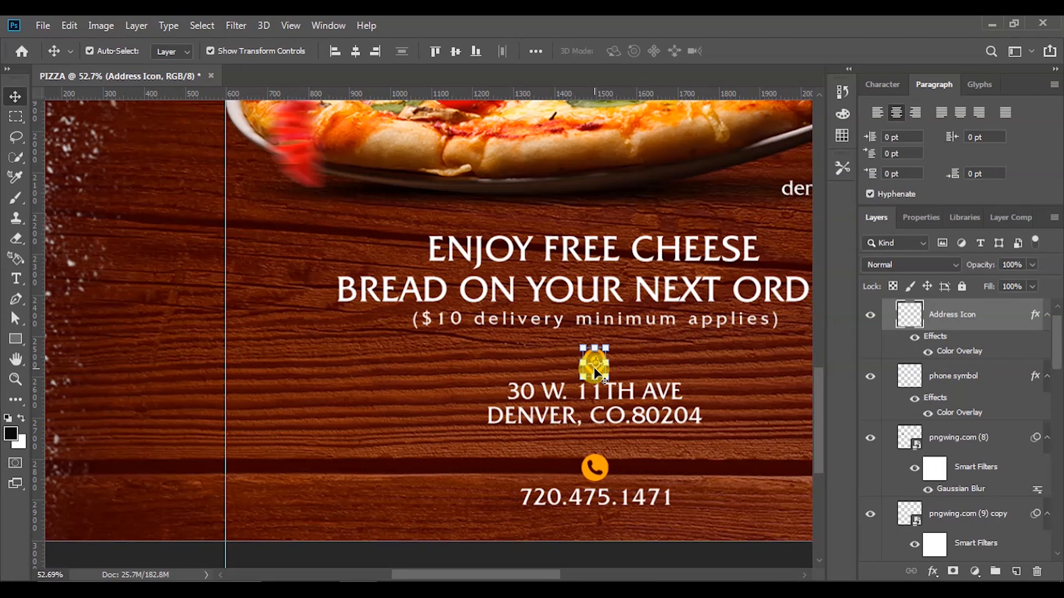
click(570, 546)
scroll(570, 523, down, 8)
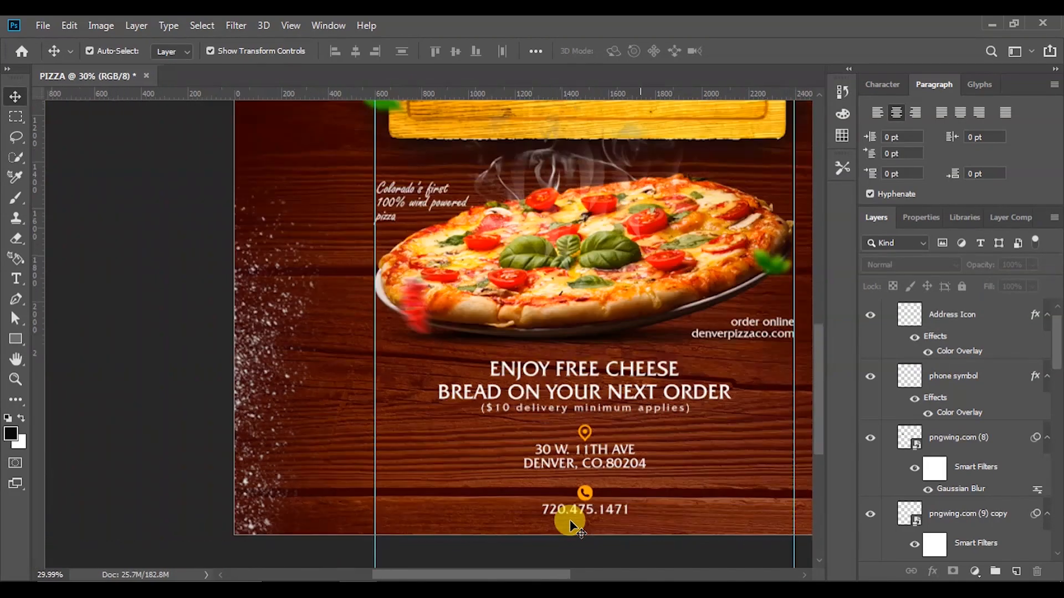
scroll(570, 524, down, 5)
scroll(572, 527, left, 3)
scroll(582, 568, up, 1)
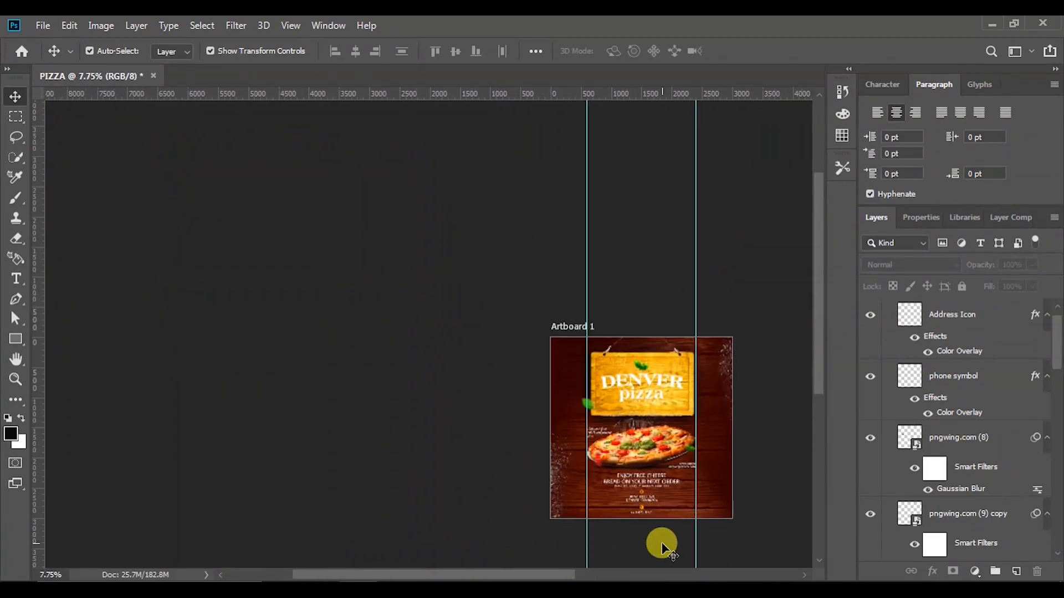
scroll(665, 545, up, 8)
scroll(666, 544, up, 2)
scroll(670, 527, down, 5)
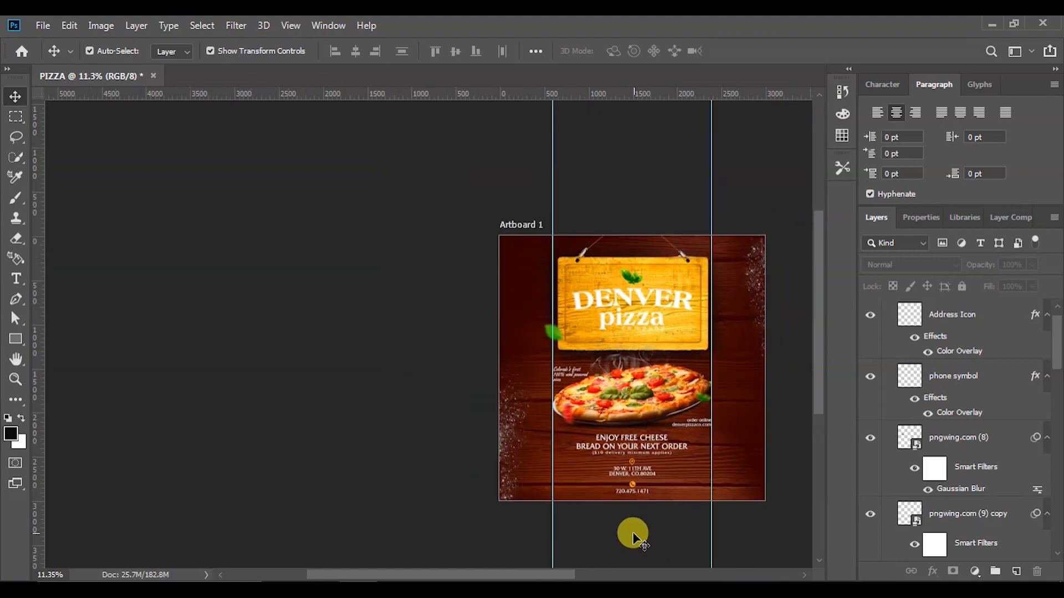
drag(525, 576, 594, 574)
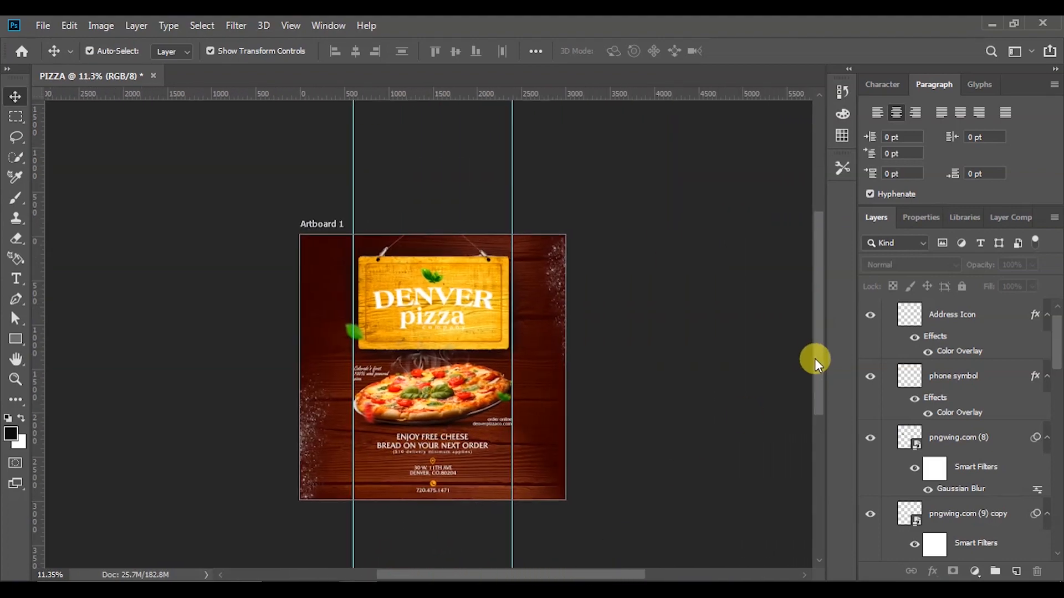
drag(815, 356, 815, 374)
drag(553, 576, 531, 574)
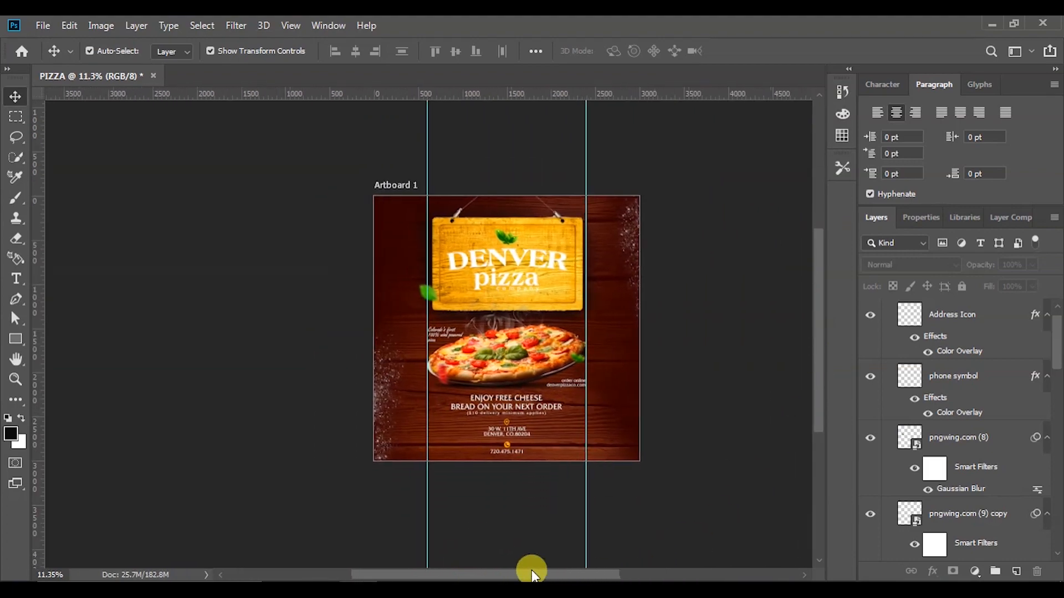
Rasterize the dark red background layer and add 10.12% Uniform noise to it
click(391, 229)
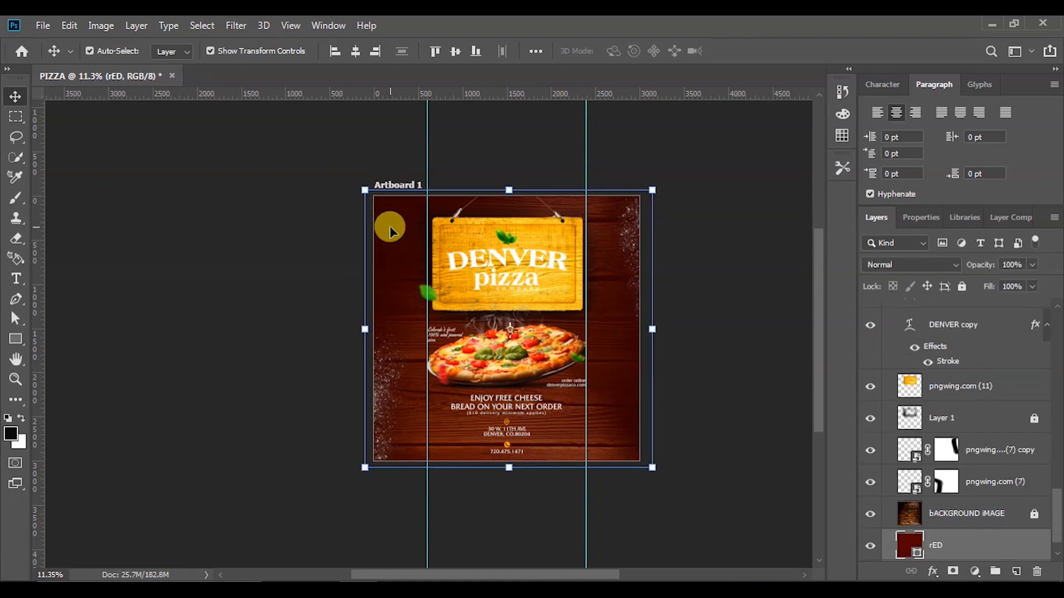
click(227, 25)
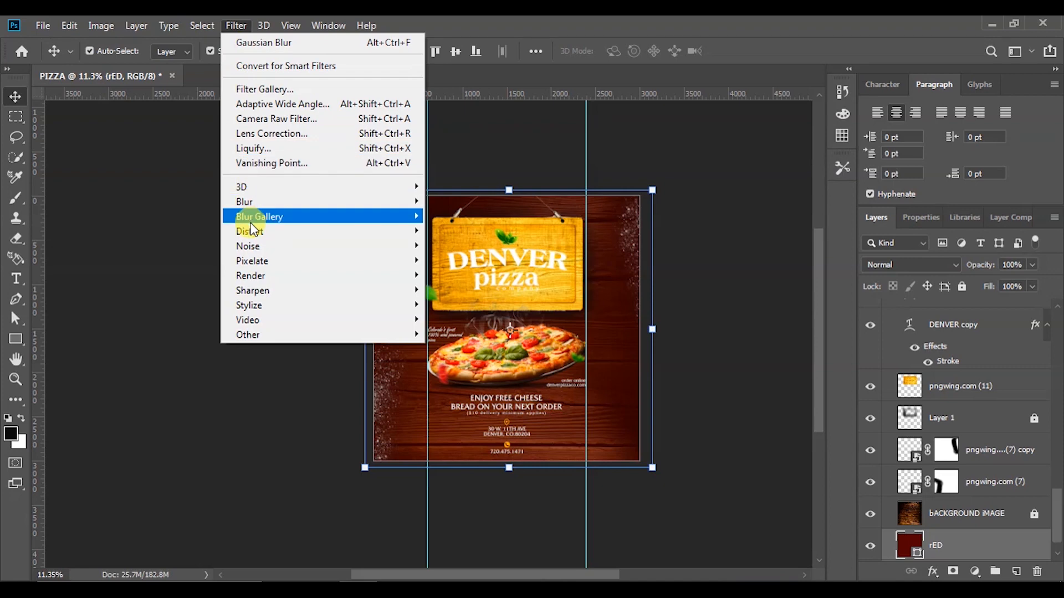
mouse_move(249, 245)
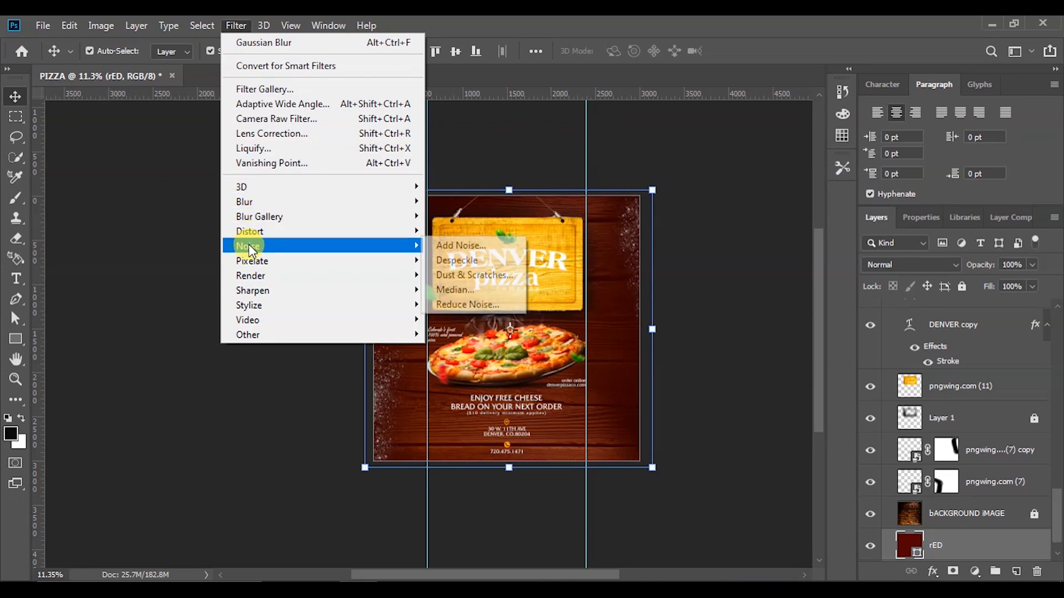
click(468, 248)
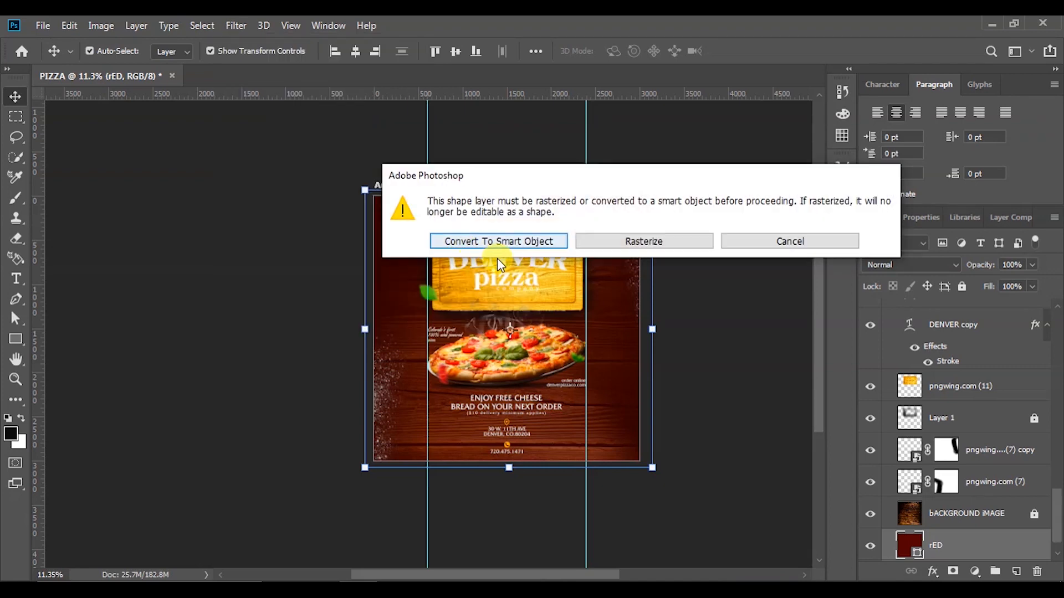
click(629, 241)
drag(475, 67, 735, 99)
click(866, 134)
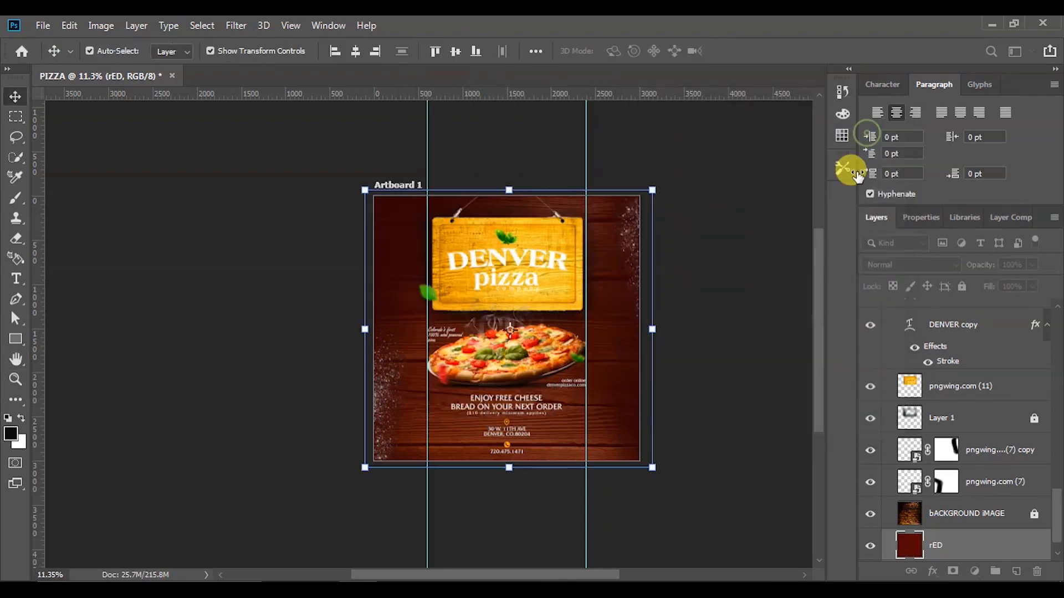
Drag both vertical guides back onto the ruler to delete them
scroll(487, 334, up, 6)
scroll(517, 310, down, 5)
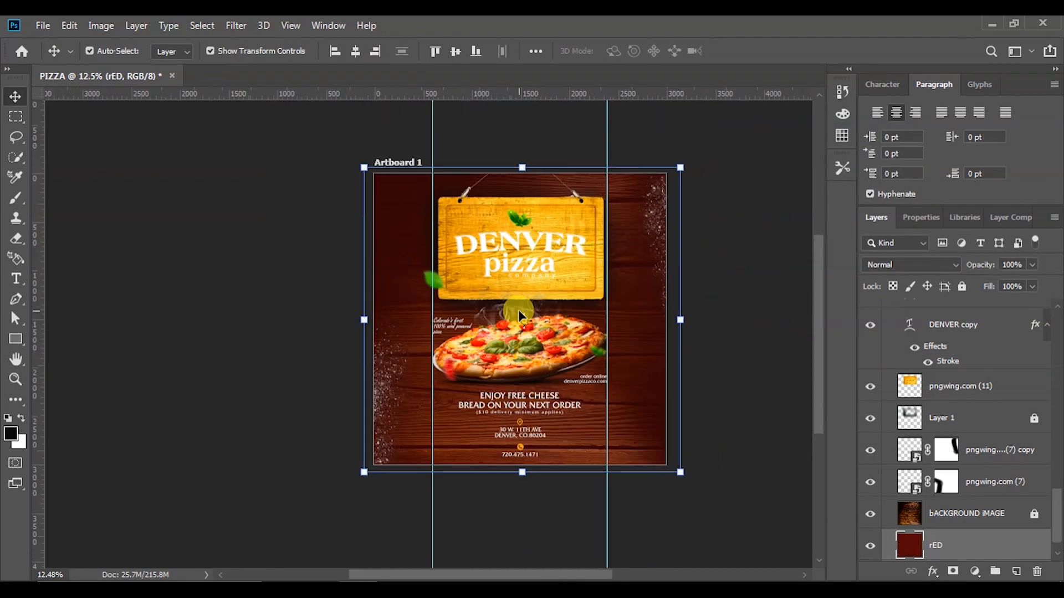
scroll(591, 220, up, 4)
scroll(651, 368, down, 3)
scroll(670, 380, up, 4)
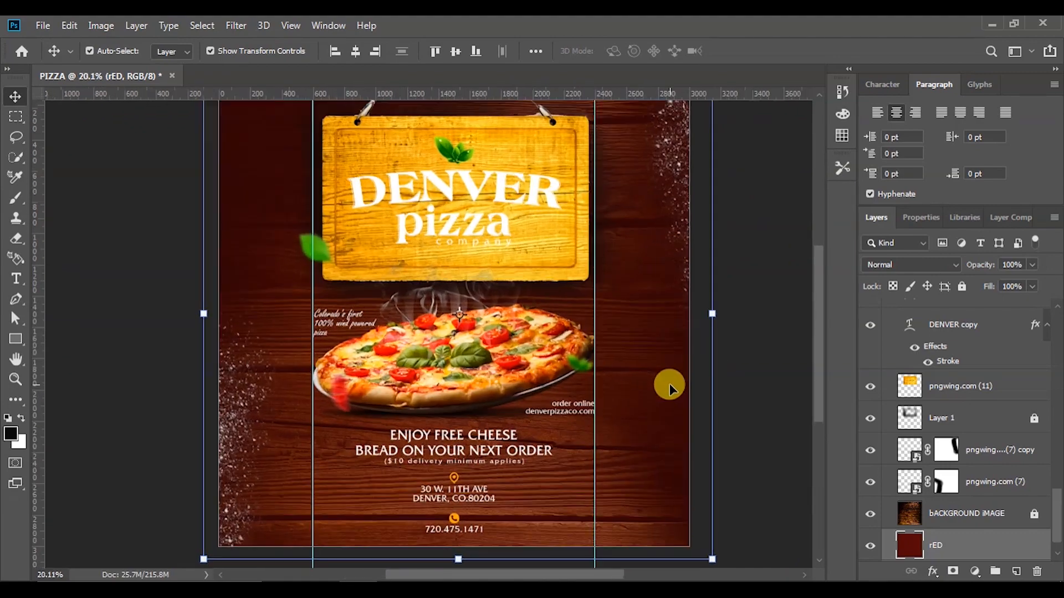
scroll(652, 380, down, 3)
scroll(504, 271, up, 2)
scroll(468, 330, down, 2)
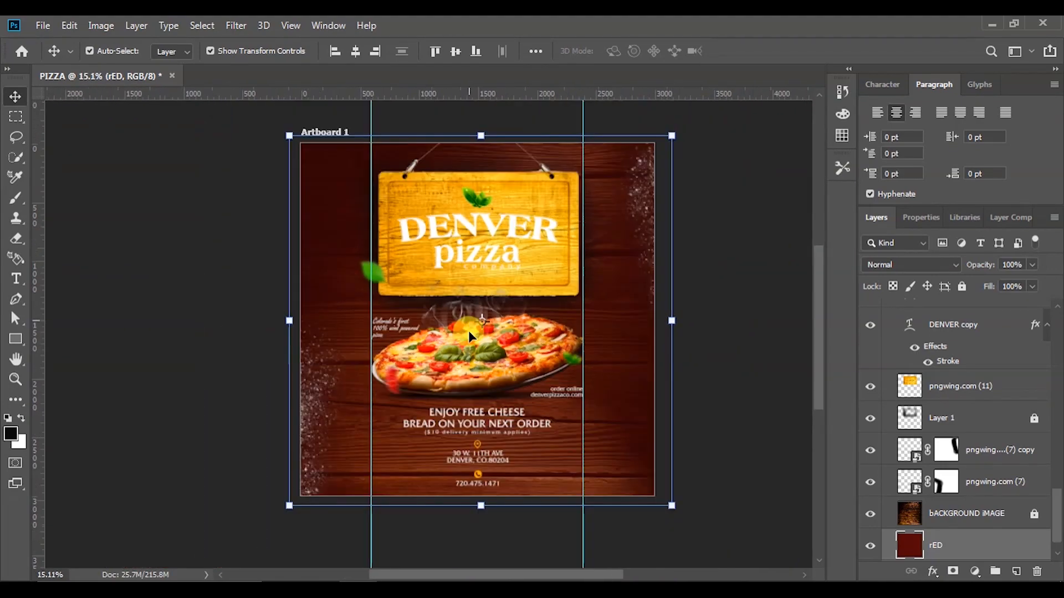
scroll(464, 417, up, 1)
scroll(457, 391, down, 2)
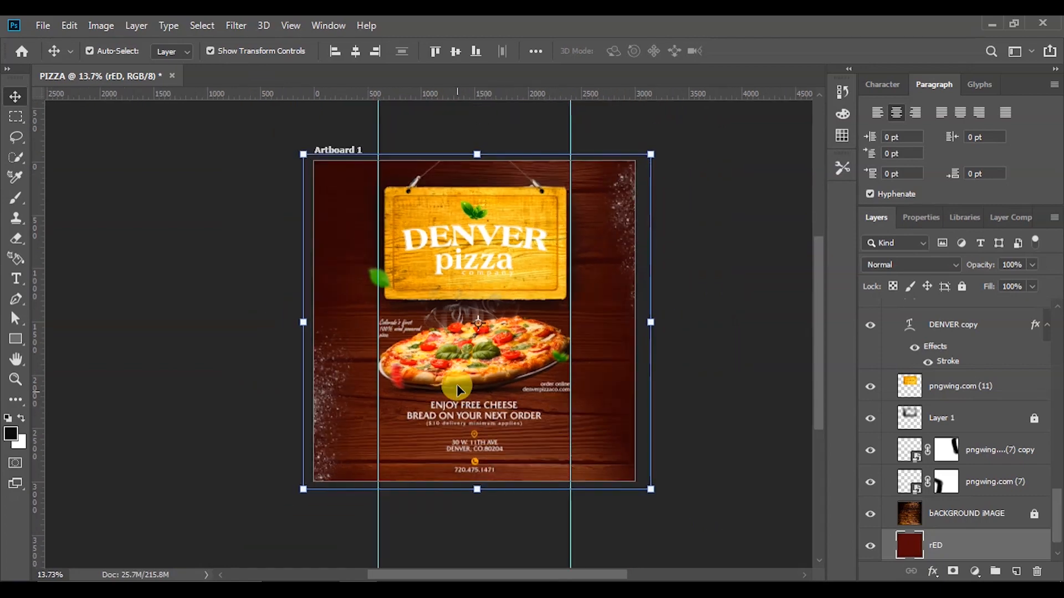
scroll(420, 212, down, 1)
scroll(420, 211, up, 2)
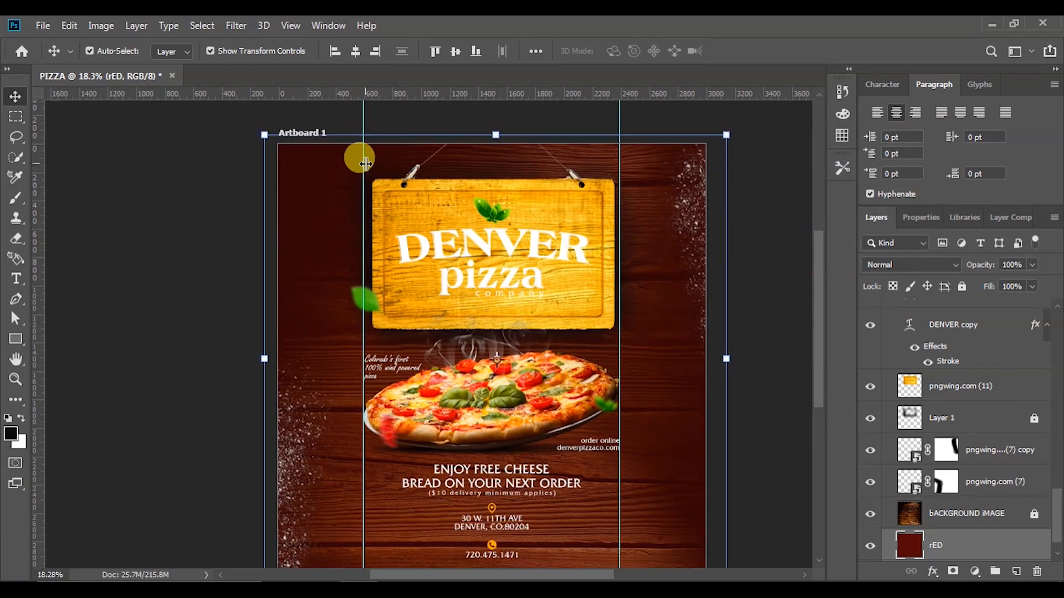
drag(365, 164, 33, 188)
drag(619, 113, 11, 175)
Deselect the background layer and review the finished DENVER pizza poster
click(143, 179)
scroll(413, 256, down, 2)
scroll(413, 256, down, 2)
scroll(446, 450, up, 4)
scroll(451, 442, down, 1)
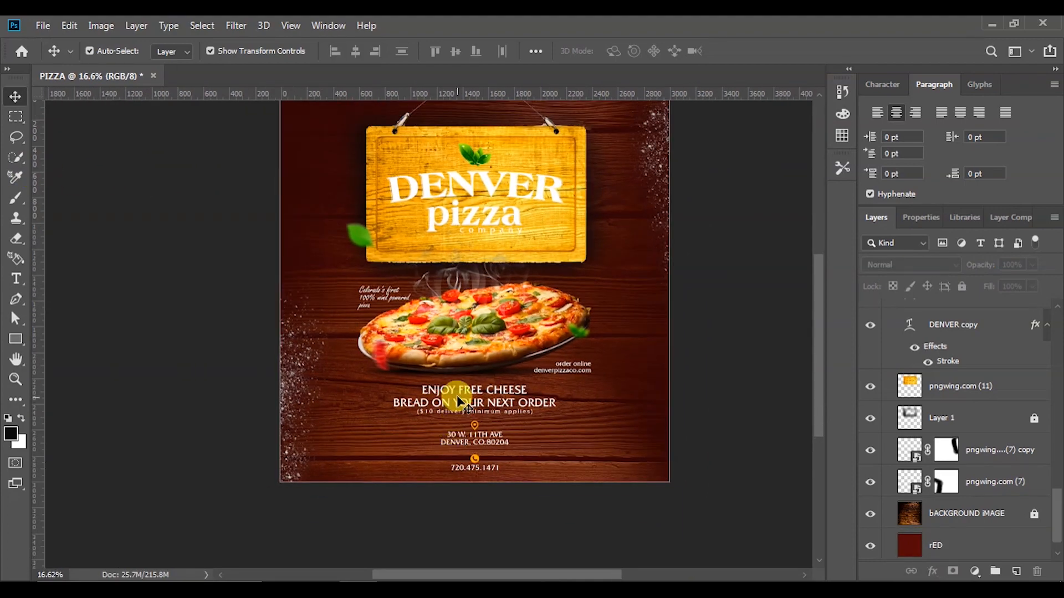
scroll(458, 331, up, 1)
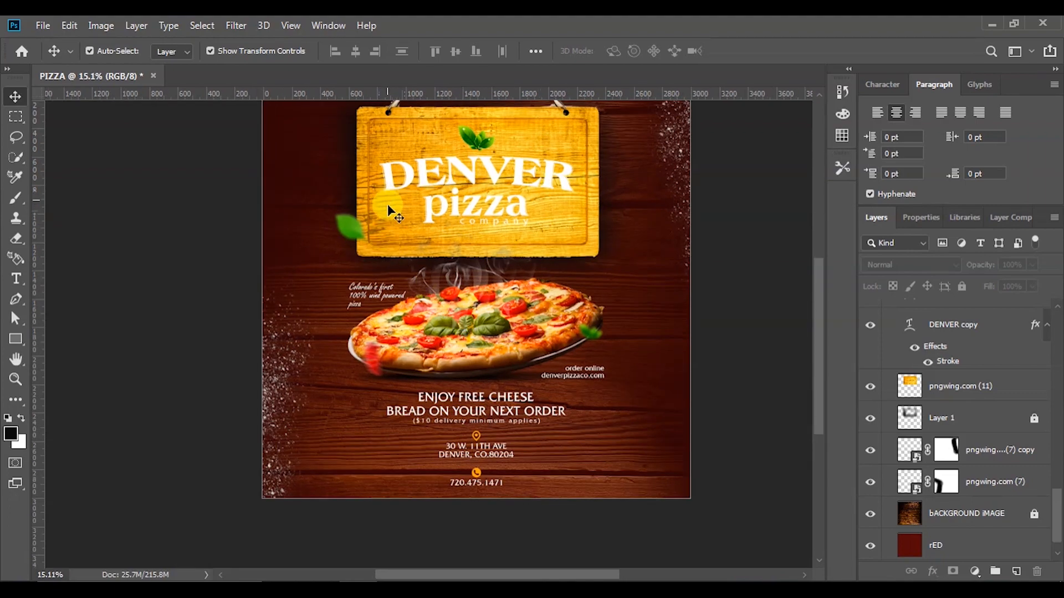
scroll(388, 201, down, 2)
scroll(384, 95, up, 2)
click(397, 124)
click(427, 295)
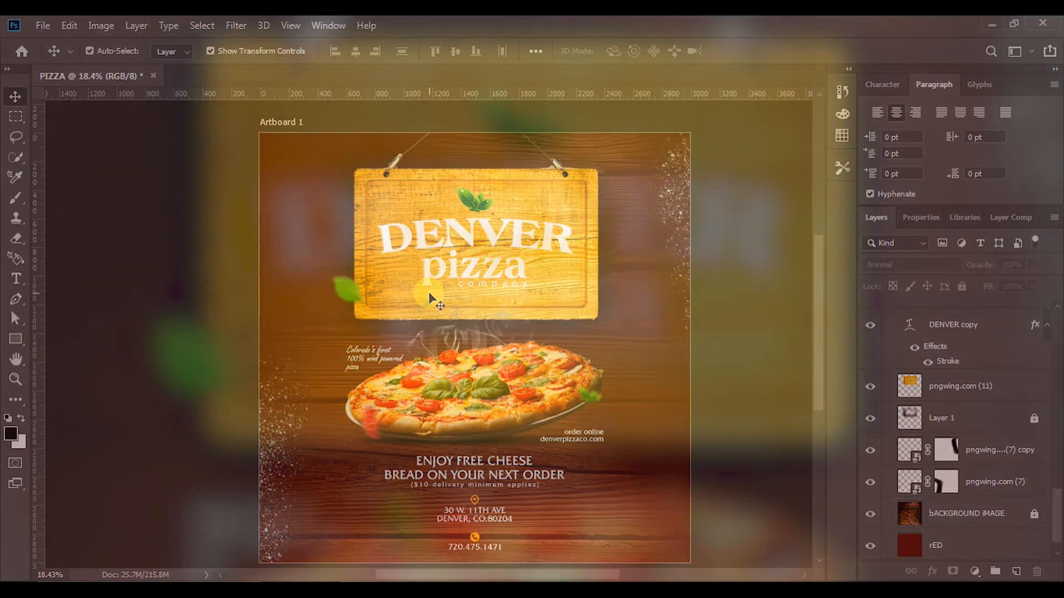